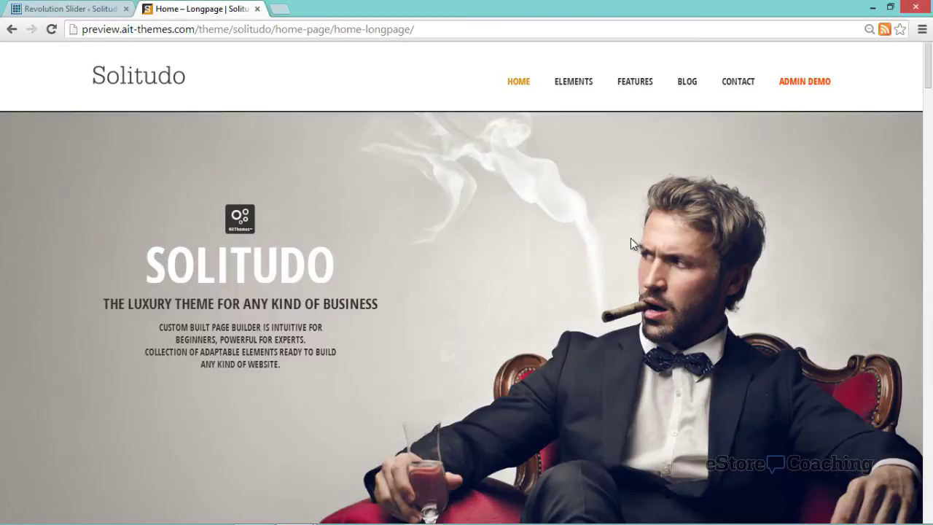
- Advance the home slider to the EASY TO USE and then the DRAG & DROP BUILDER slides
mouse_move(631, 238)
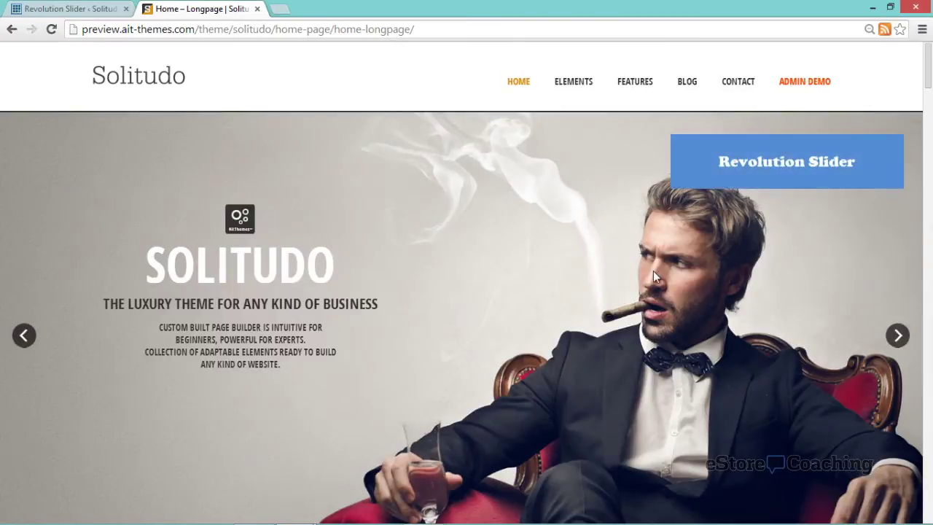
scroll(653, 272, down, 1)
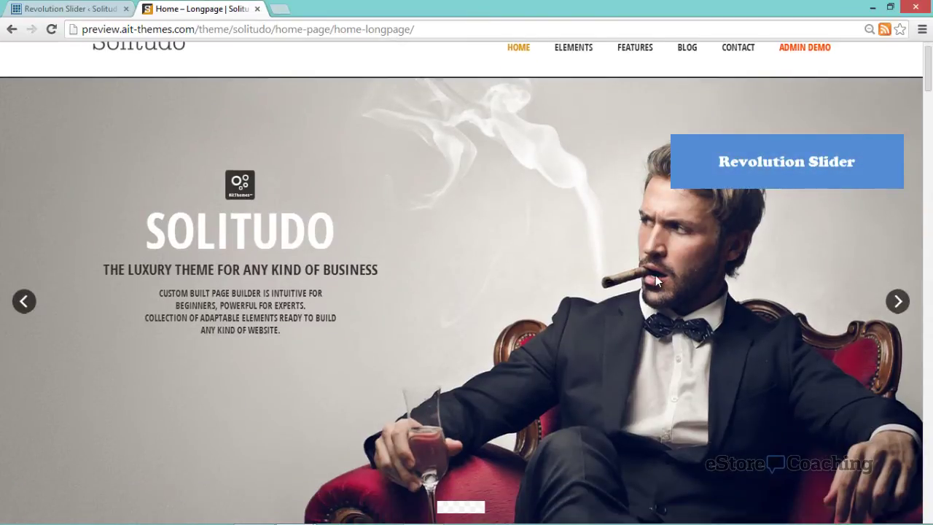
click(901, 304)
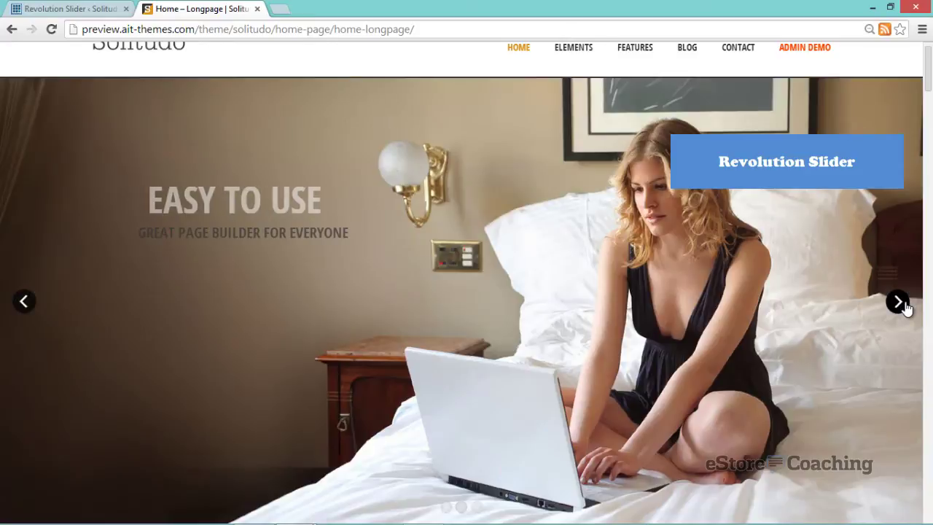
click(904, 306)
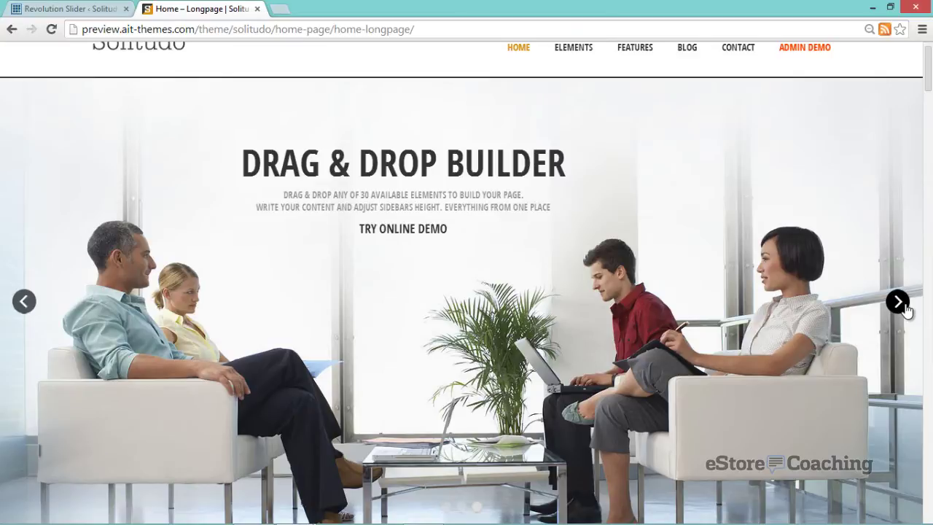
- Scroll down the home page to the Set of Skills counters showing 40% to 90%
scroll(905, 309, down, 3)
scroll(907, 314, down, 1)
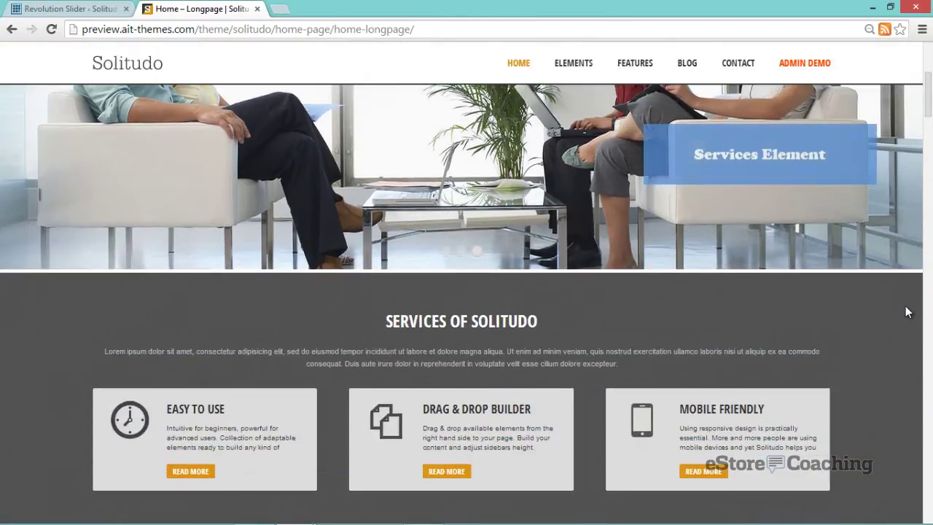
scroll(905, 312, down, 1)
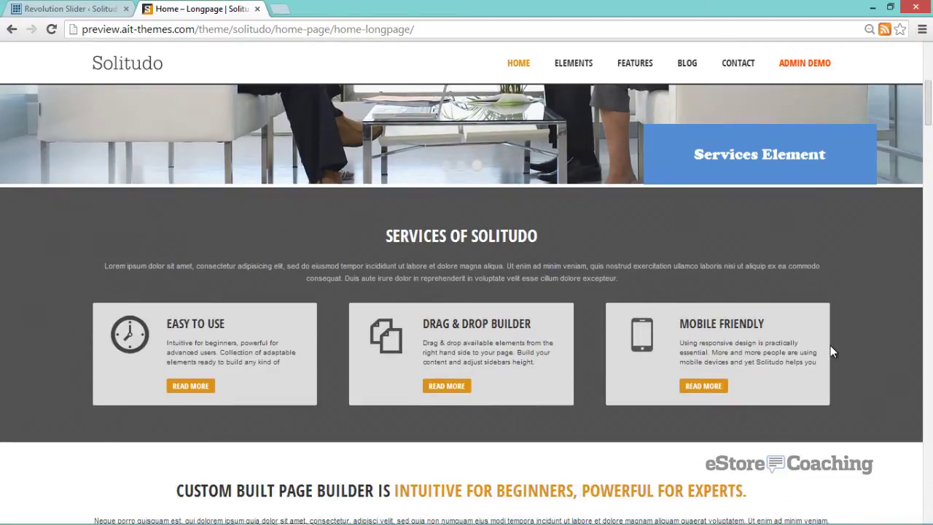
scroll(831, 344, down, 3)
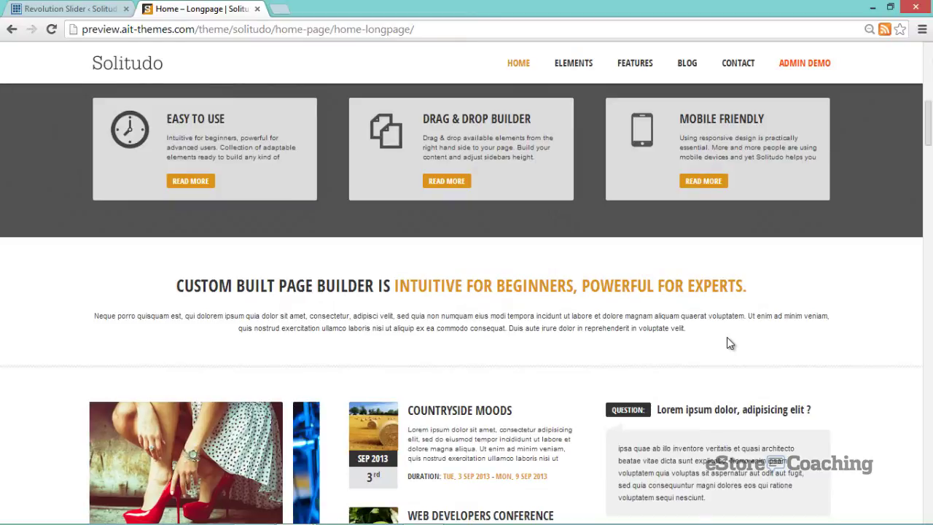
scroll(727, 337, down, 4)
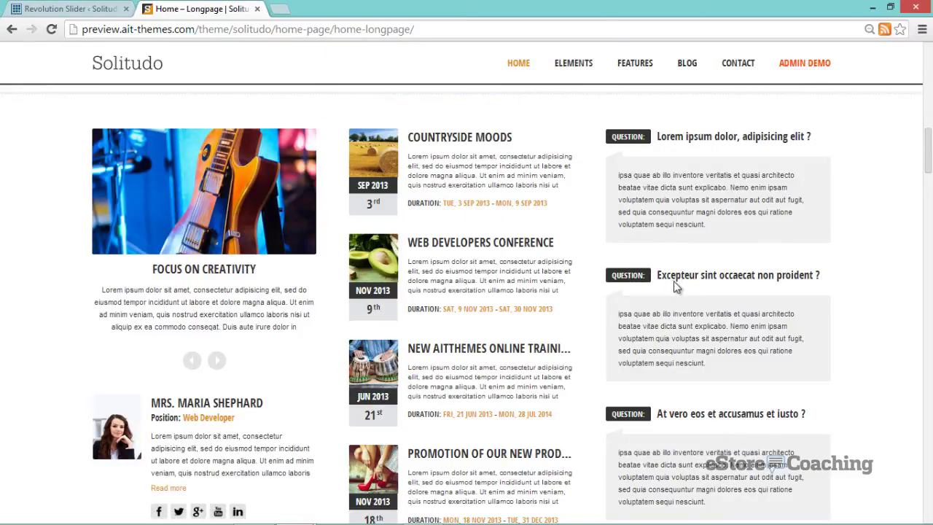
scroll(674, 282, down, 3)
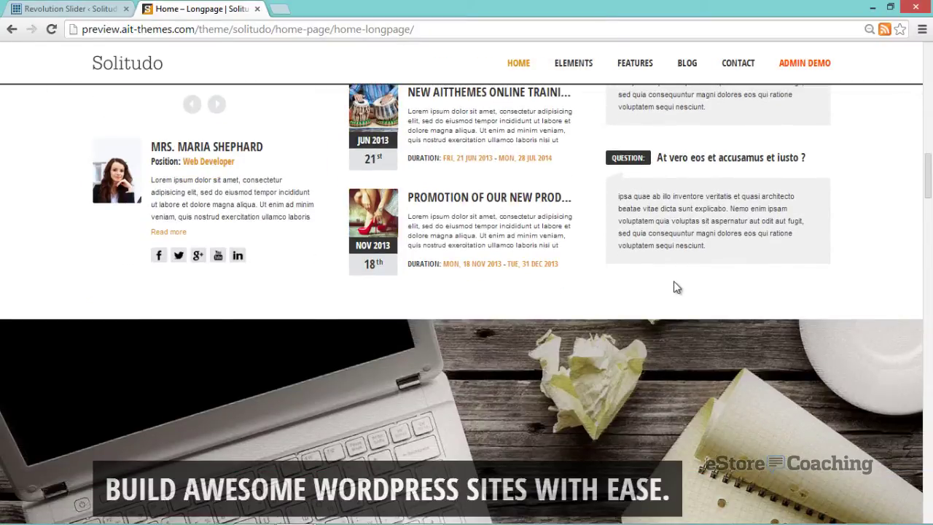
scroll(674, 280, down, 2)
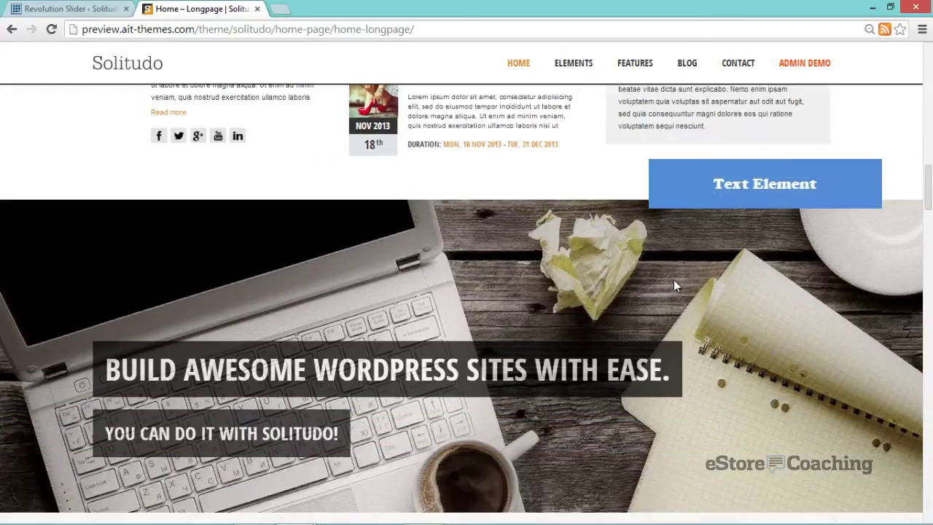
scroll(673, 284, down, 1)
scroll(499, 294, down, 2)
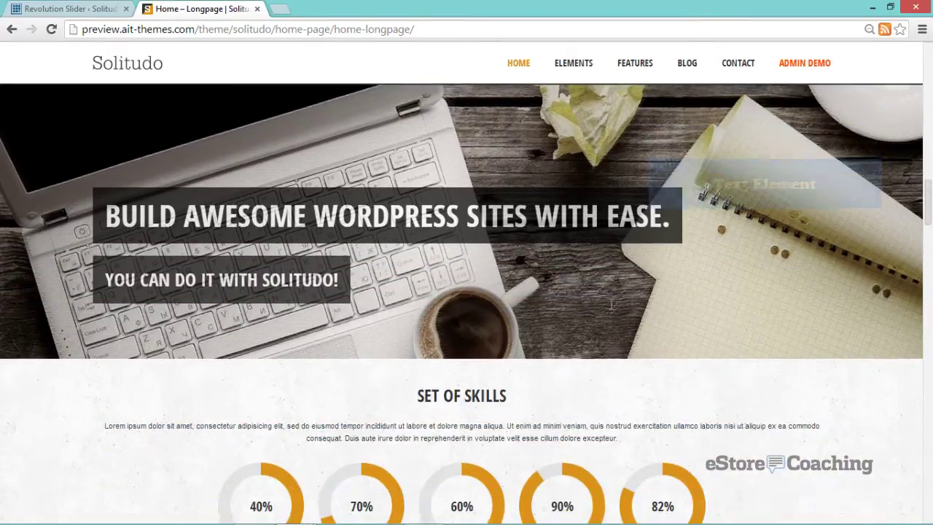
scroll(611, 304, down, 2)
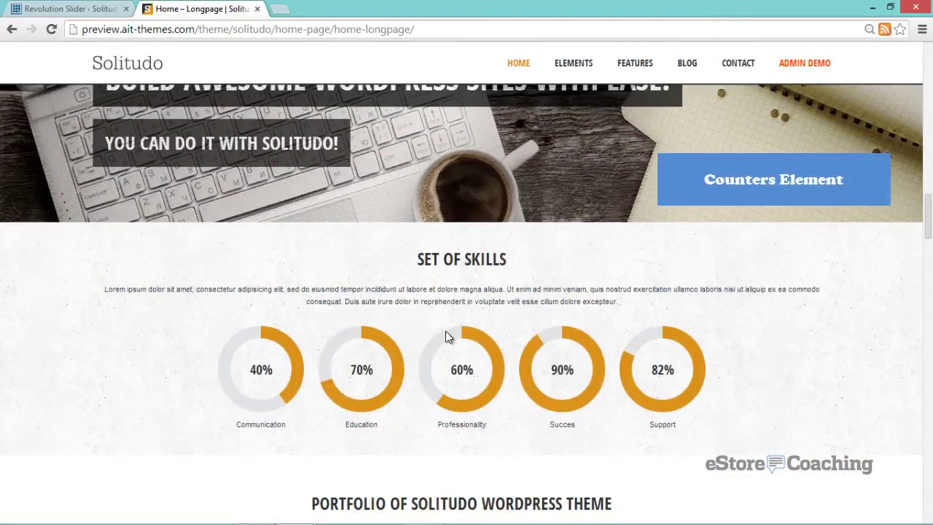
scroll(587, 319, down, 4)
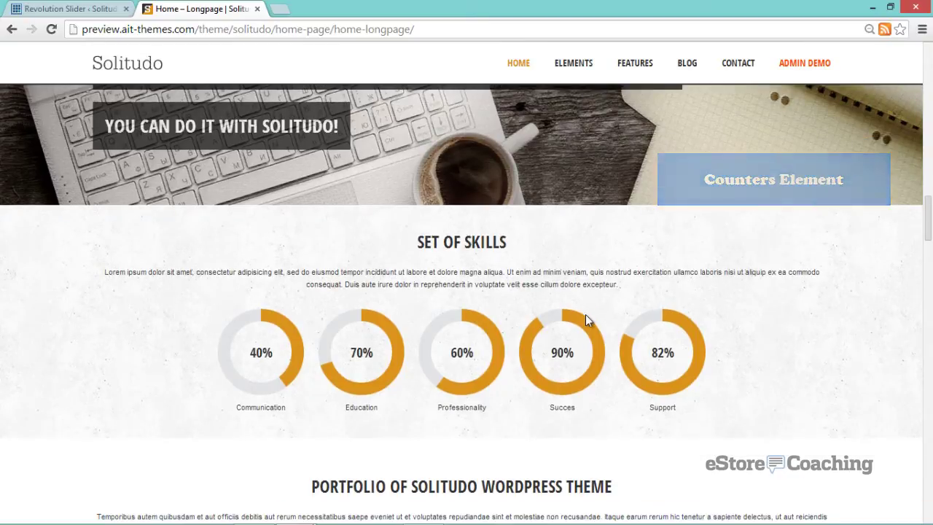
- Scroll past Portfolio and move the testimonials carousel forward two reviewers
scroll(587, 318, down, 3)
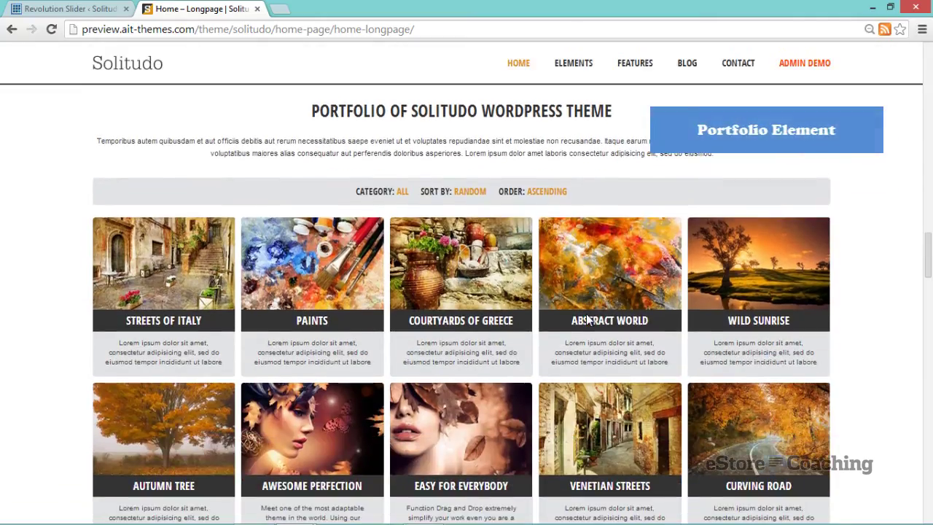
scroll(587, 320, down, 3)
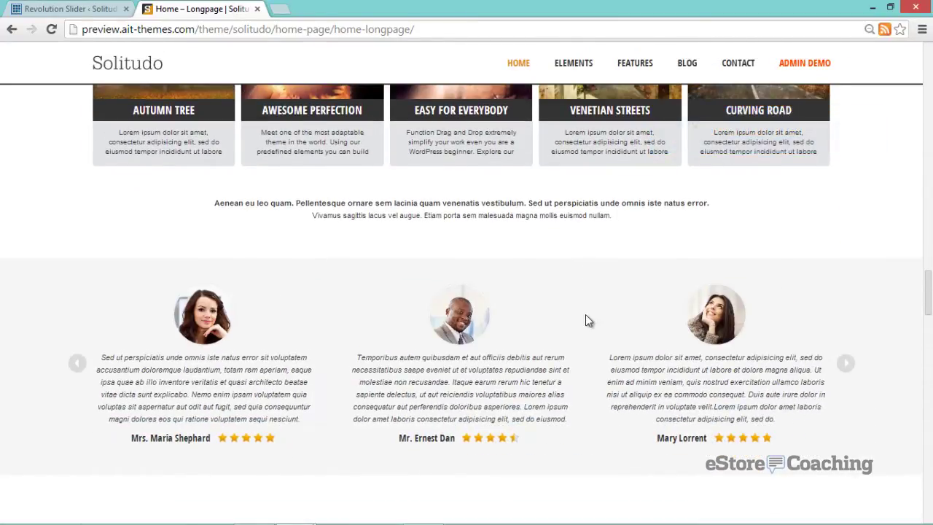
scroll(839, 366, down, 1)
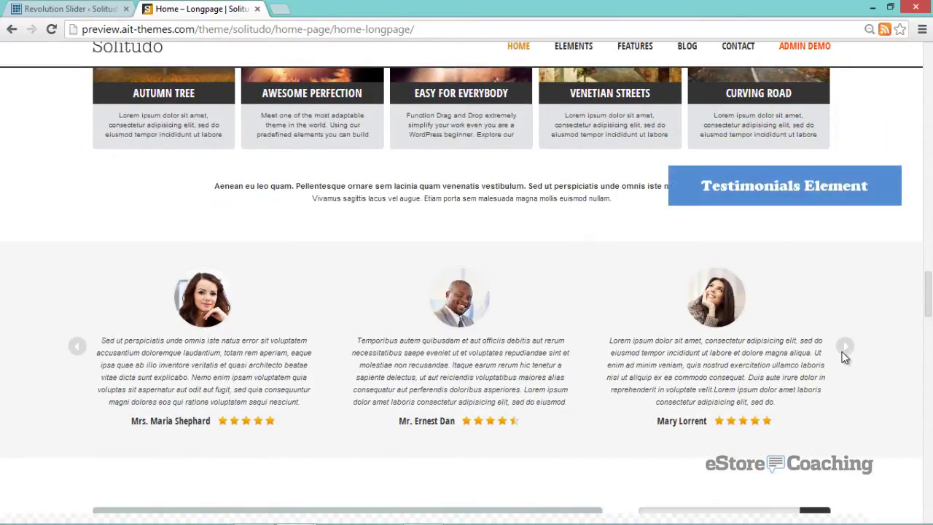
click(845, 347)
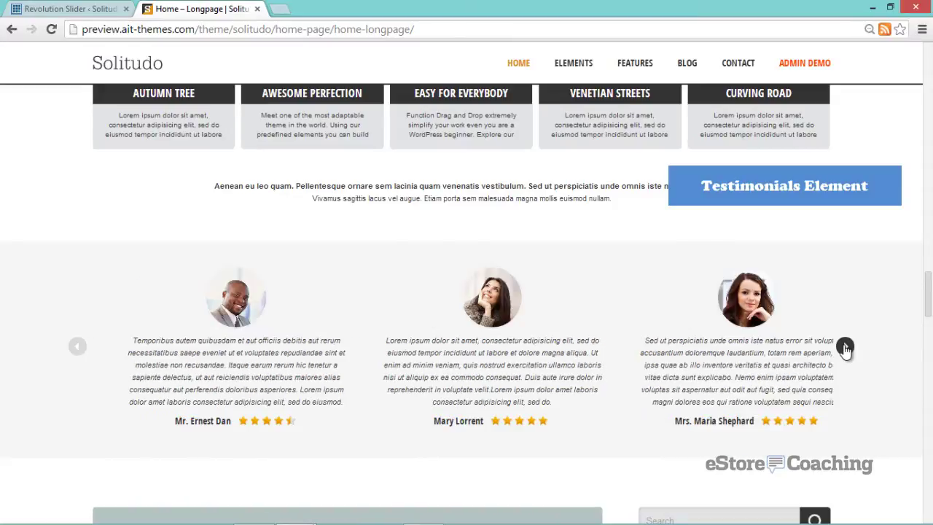
click(844, 347)
- Scroll on past the Price Table section to the partner logos and footer
scroll(845, 350, down, 4)
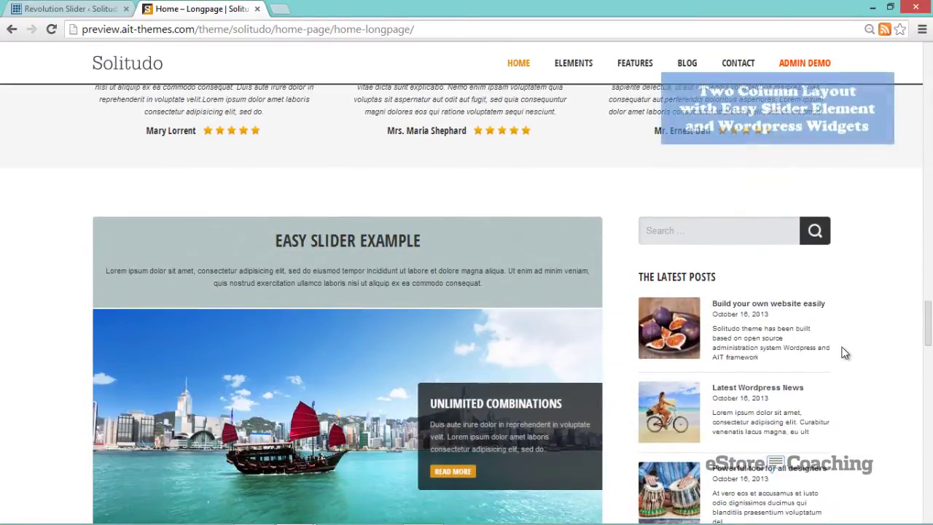
scroll(843, 354, down, 2)
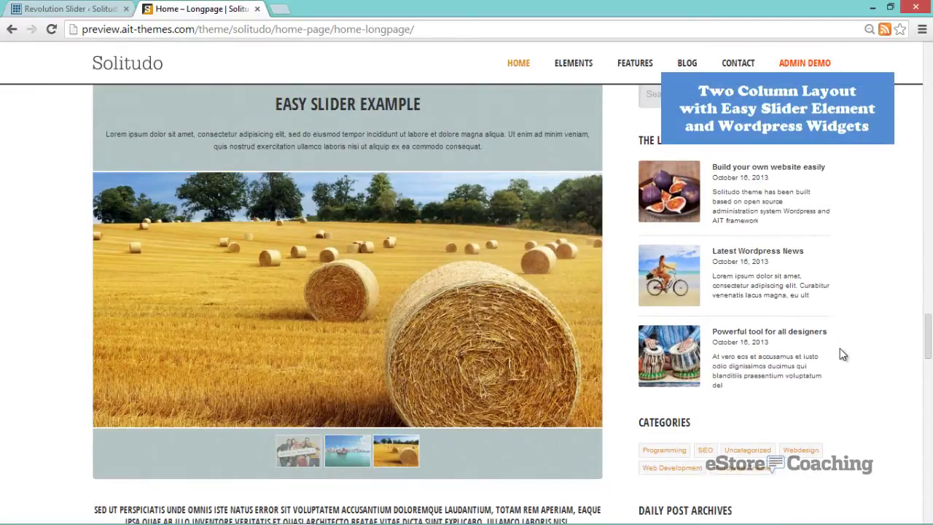
scroll(843, 355, down, 1)
scroll(844, 355, down, 4)
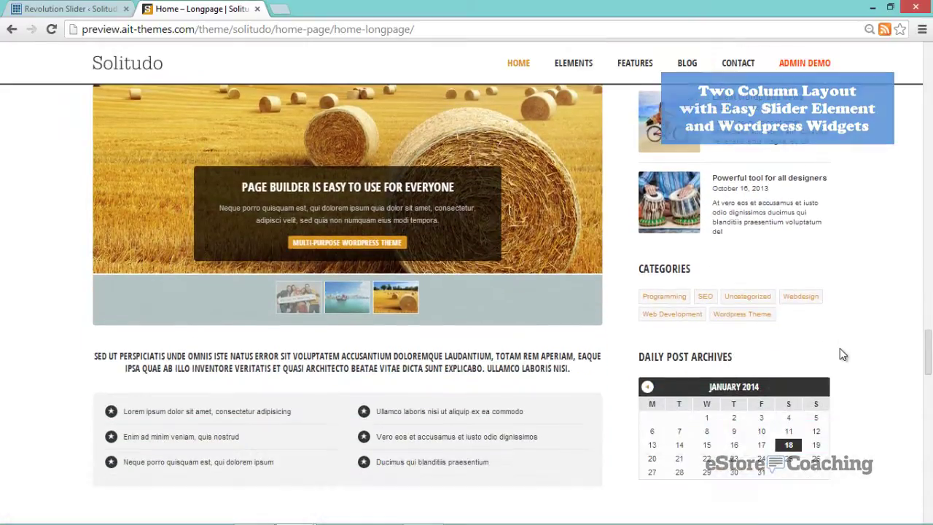
scroll(839, 351, down, 3)
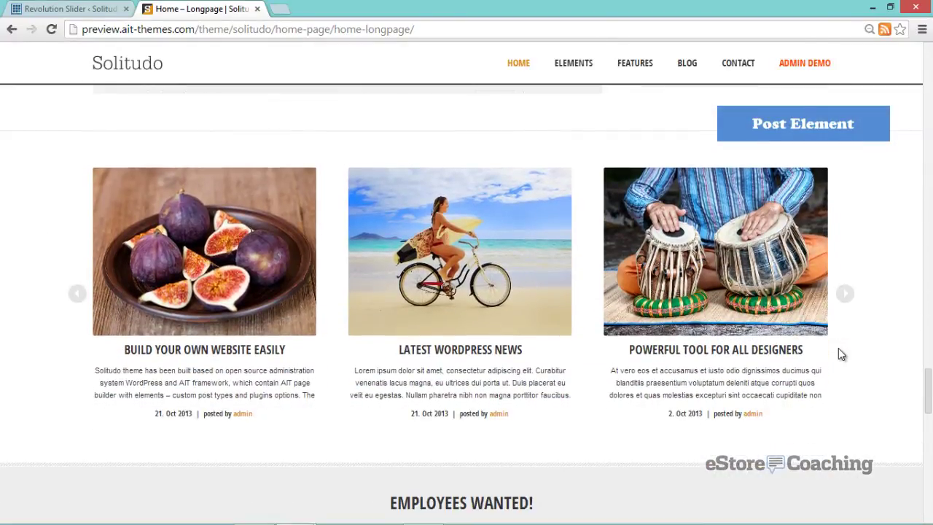
scroll(838, 354, down, 4)
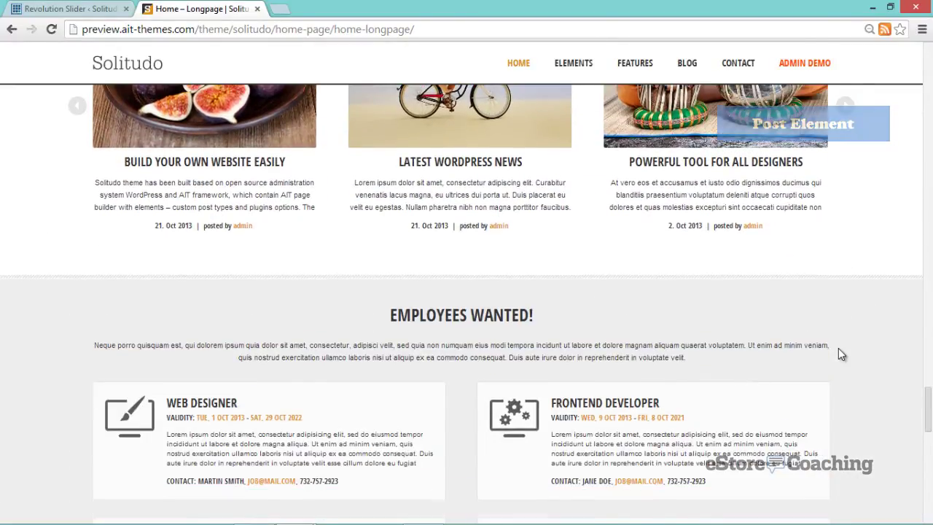
scroll(838, 353, down, 1)
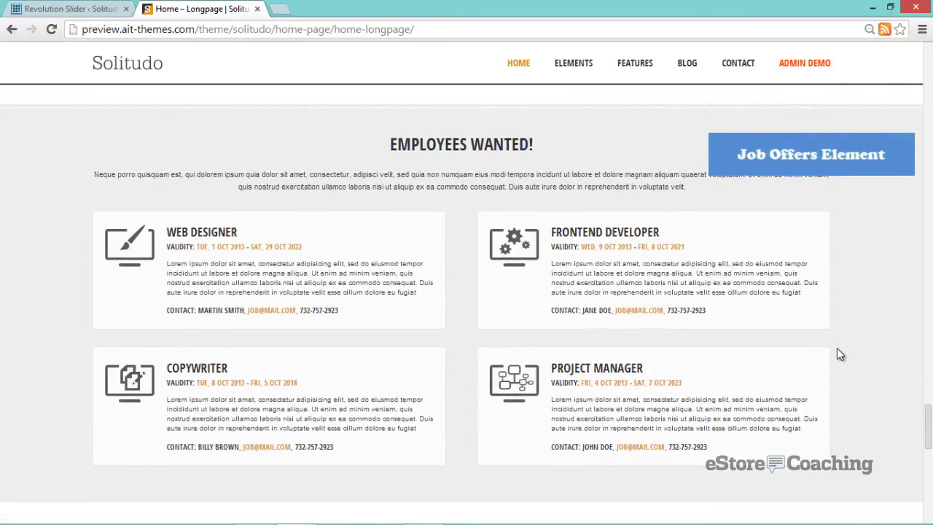
scroll(838, 353, down, 4)
scroll(836, 347, down, 3)
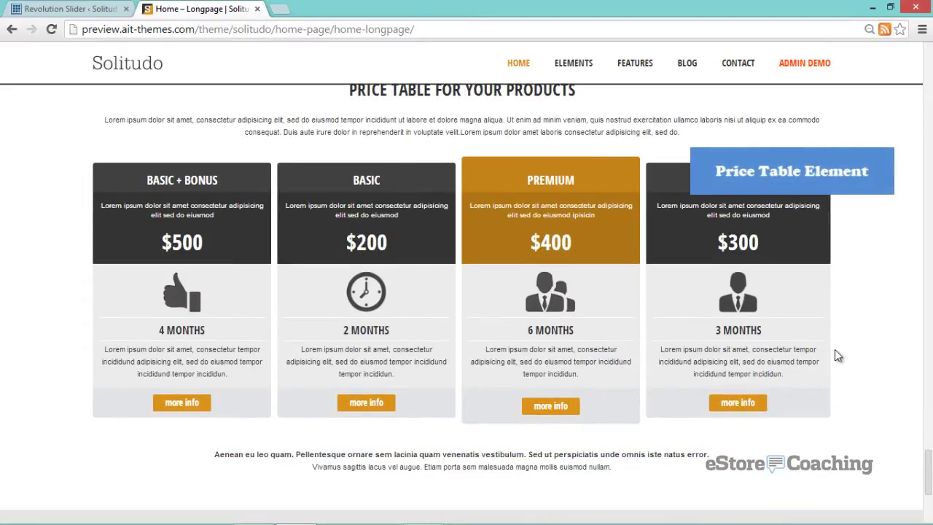
scroll(837, 355, down, 3)
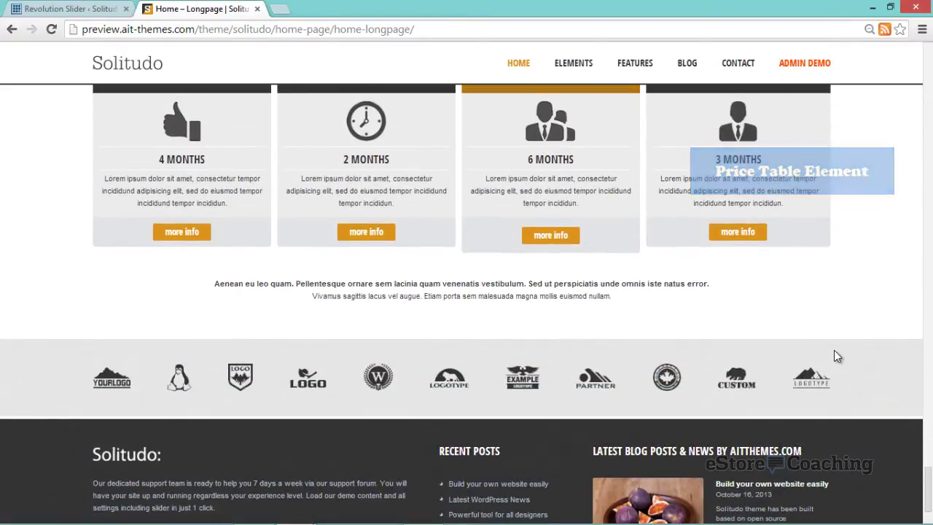
scroll(828, 359, down, 1)
scroll(828, 359, down, 2)
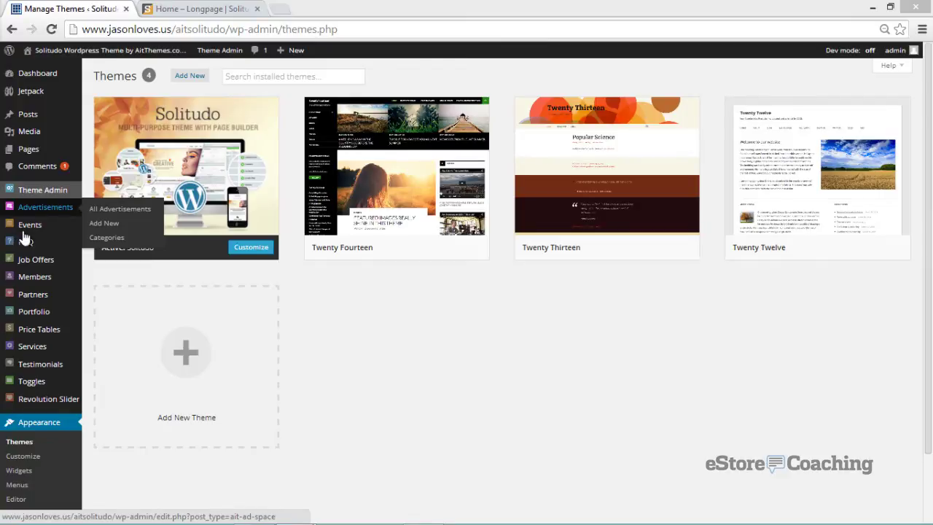
- Review Solitudo's General theme options: 1200 px width, 20.3% and 26% sidebars, and theme colours
mouse_move(29, 194)
click(96, 193)
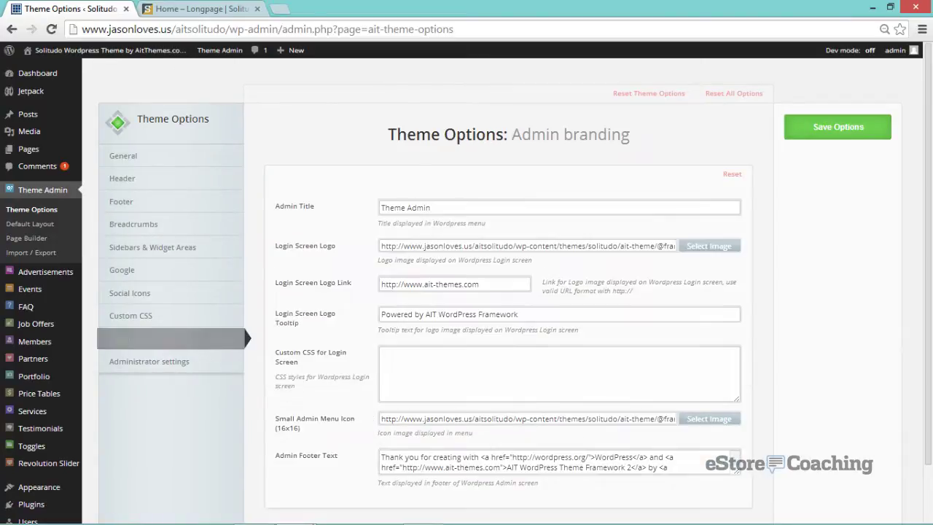
click(221, 157)
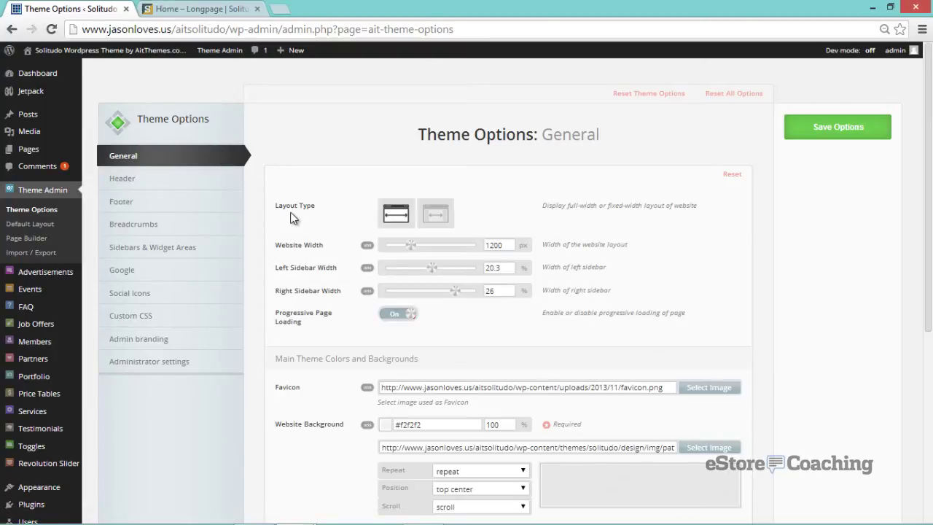
scroll(291, 216, down, 2)
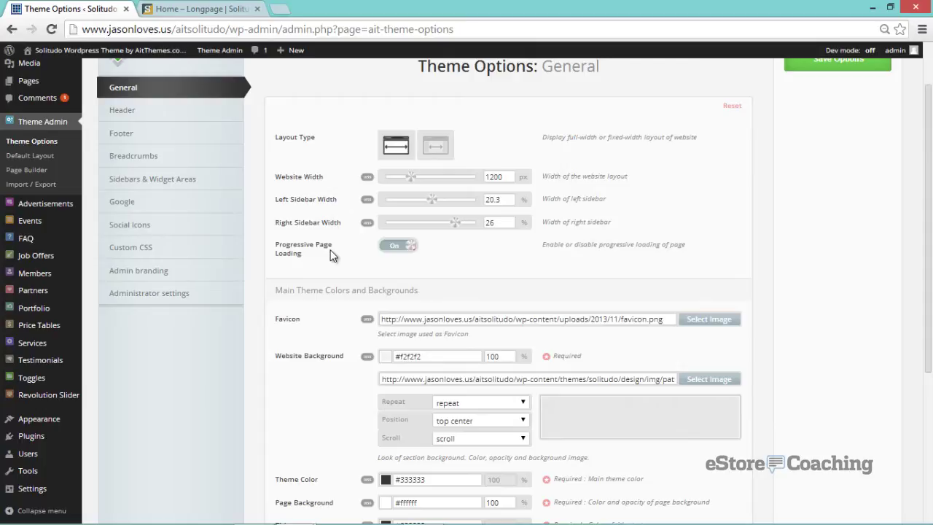
scroll(330, 252, down, 3)
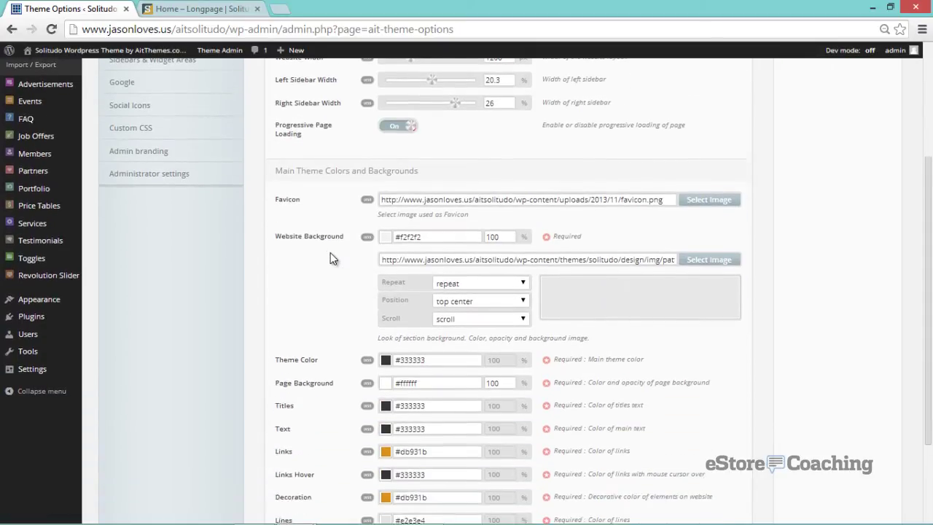
scroll(330, 258, down, 3)
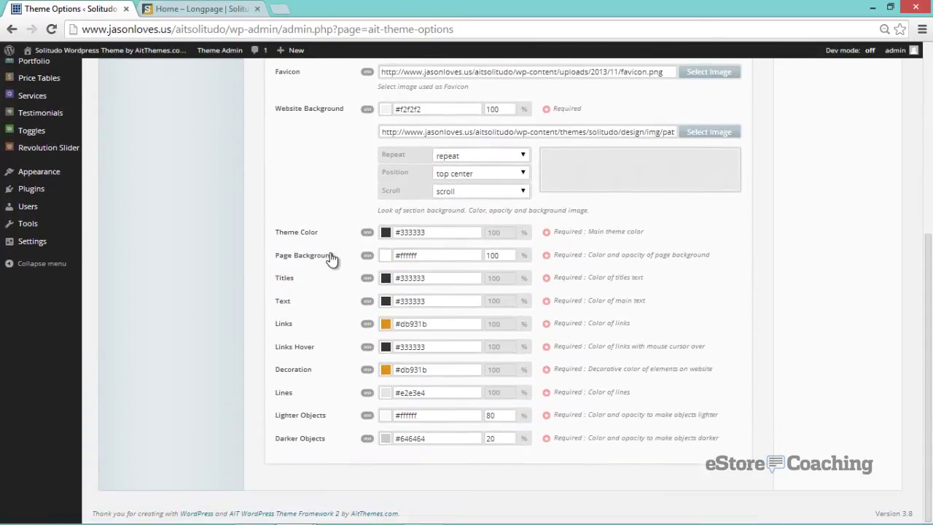
scroll(331, 255, up, 7)
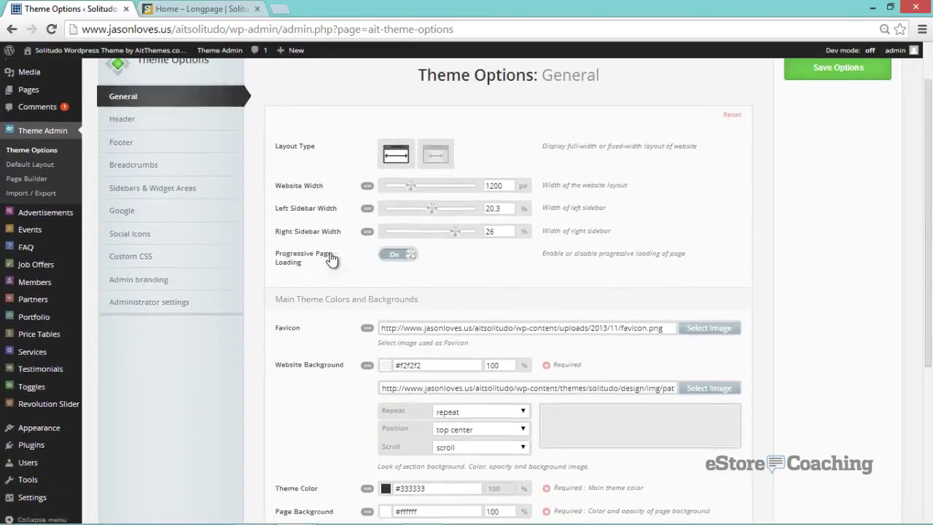
- Set the Header Type to the layout with logo bottom-left and menu on the right
click(224, 180)
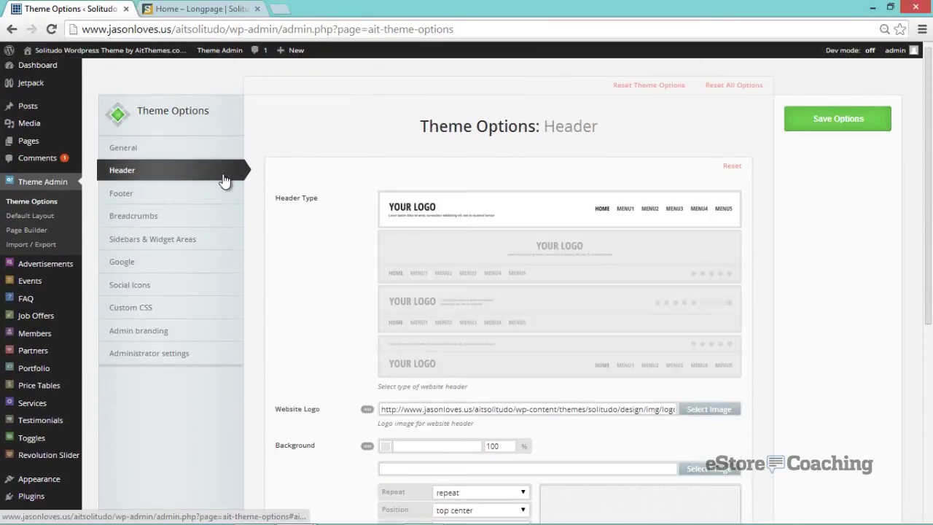
click(399, 245)
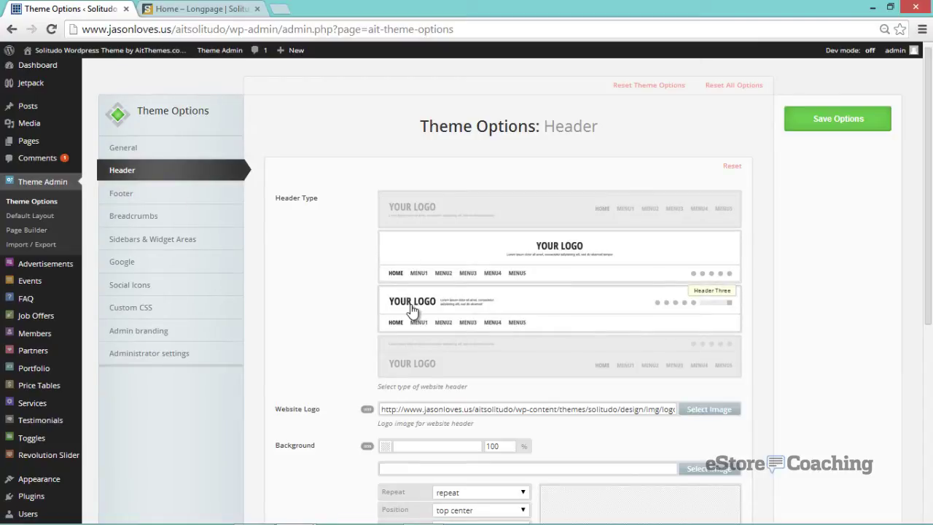
click(409, 359)
- Look over the remaining header options, then bring up the Admin branding section
scroll(298, 327, down, 2)
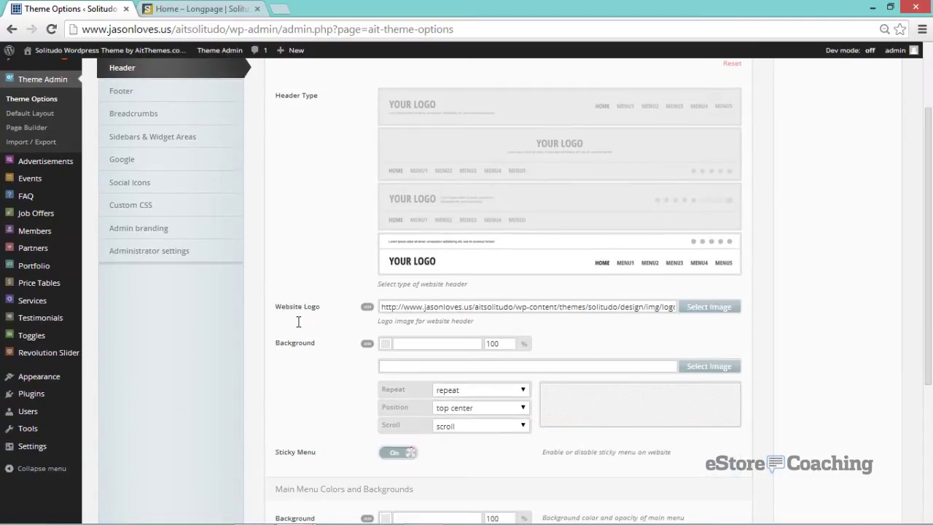
scroll(317, 297, down, 1)
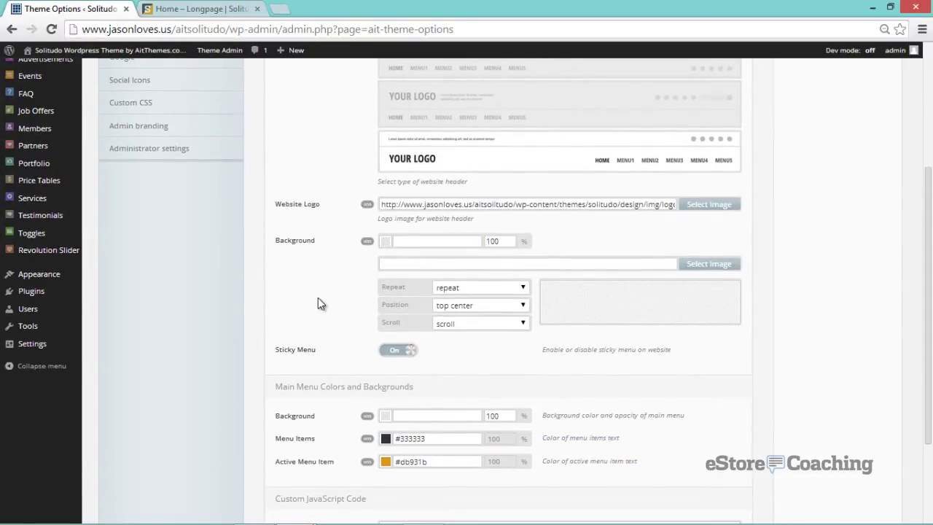
scroll(318, 297, down, 1)
scroll(317, 298, up, 1)
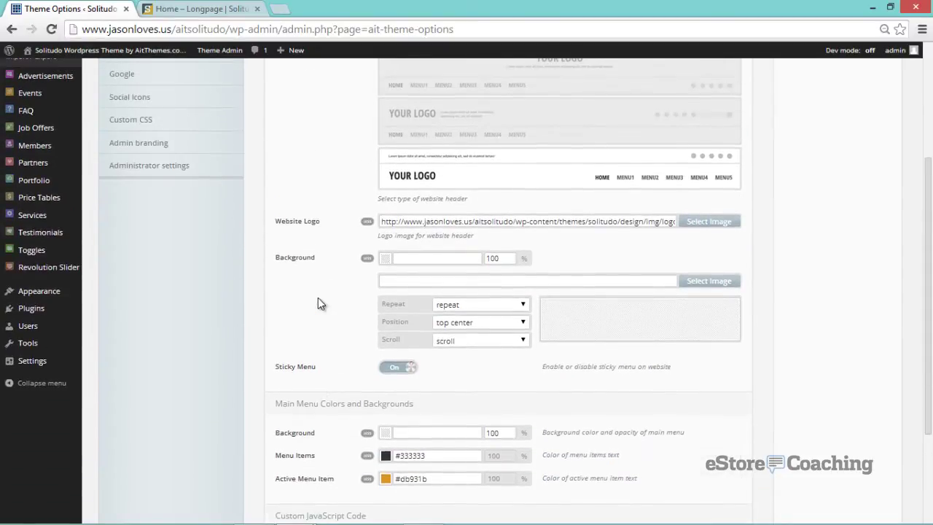
scroll(318, 297, up, 2)
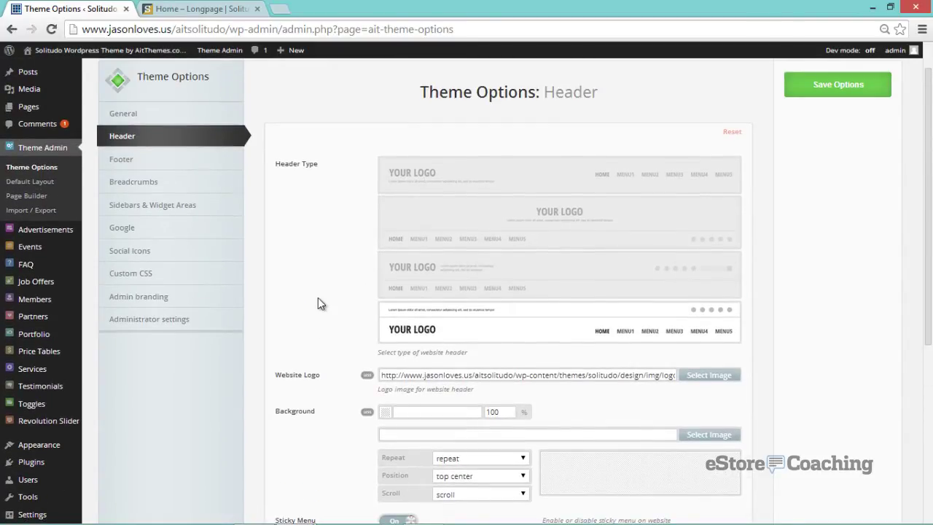
scroll(318, 297, down, 1)
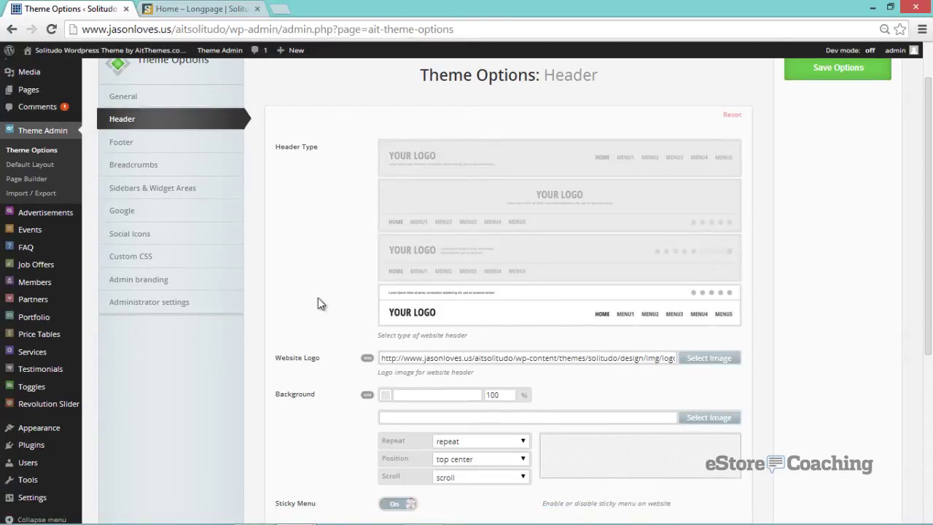
scroll(318, 297, down, 2)
scroll(318, 297, down, 1)
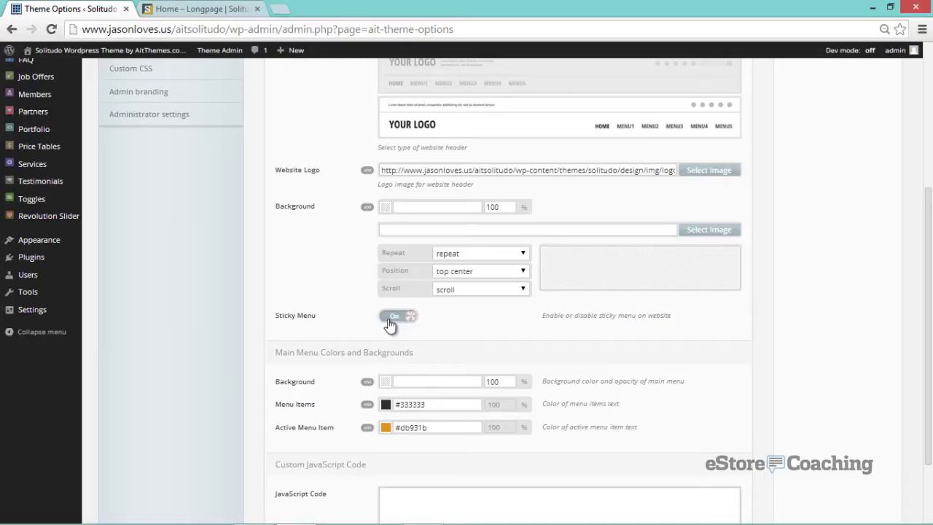
click(215, 101)
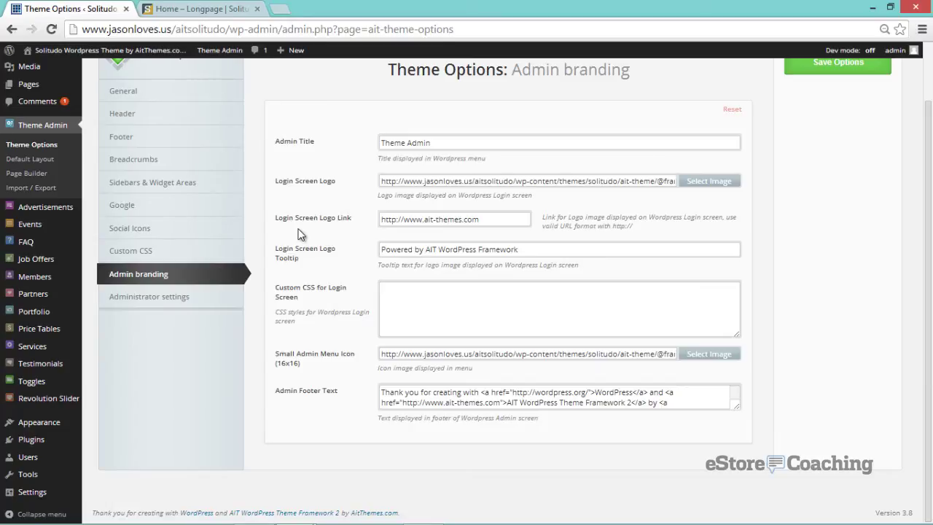
scroll(290, 230, up, 1)
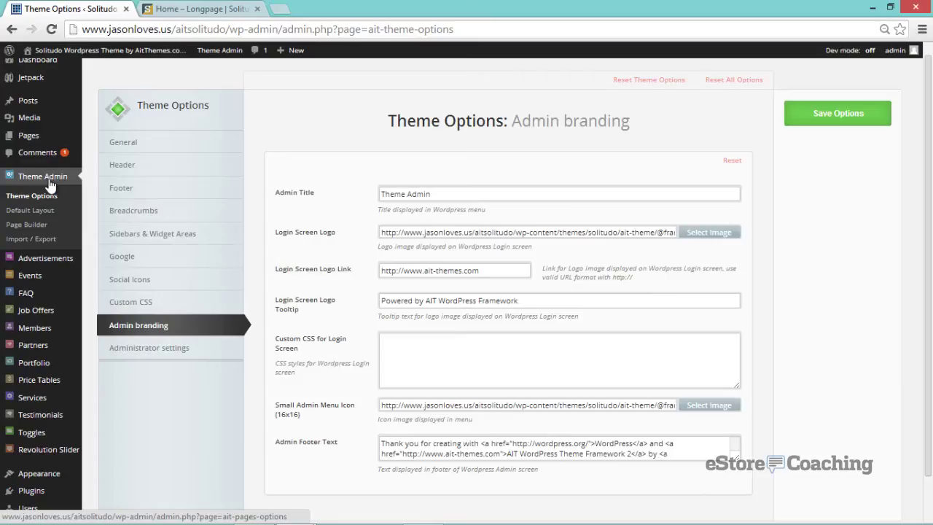
scroll(85, 231, down, 1)
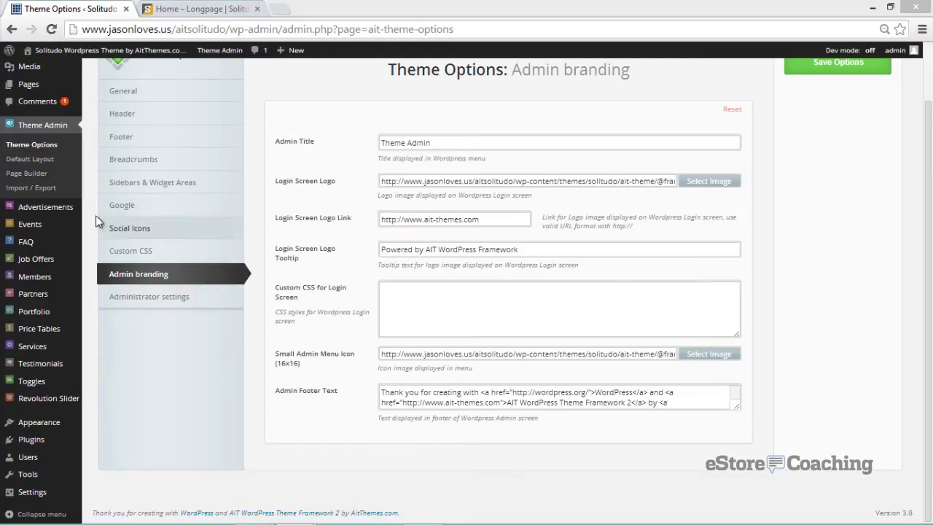
mouse_move(61, 231)
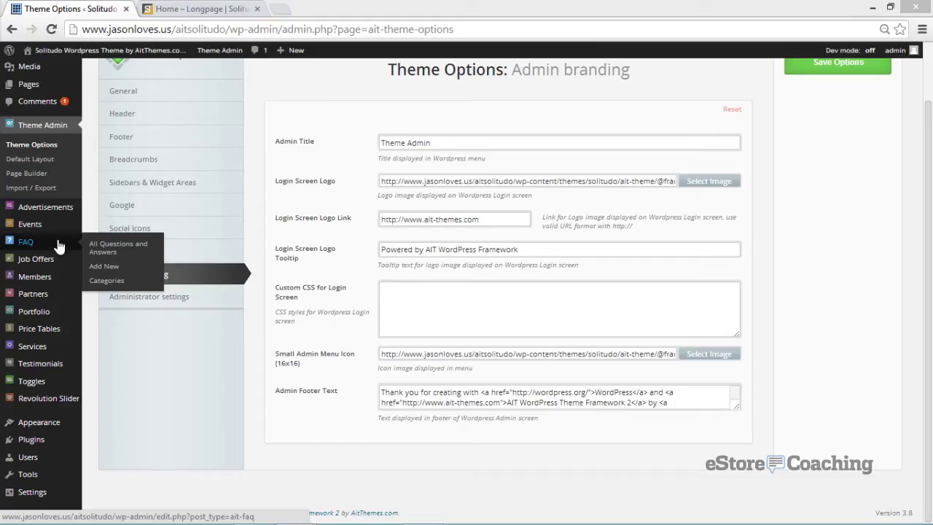
mouse_move(60, 264)
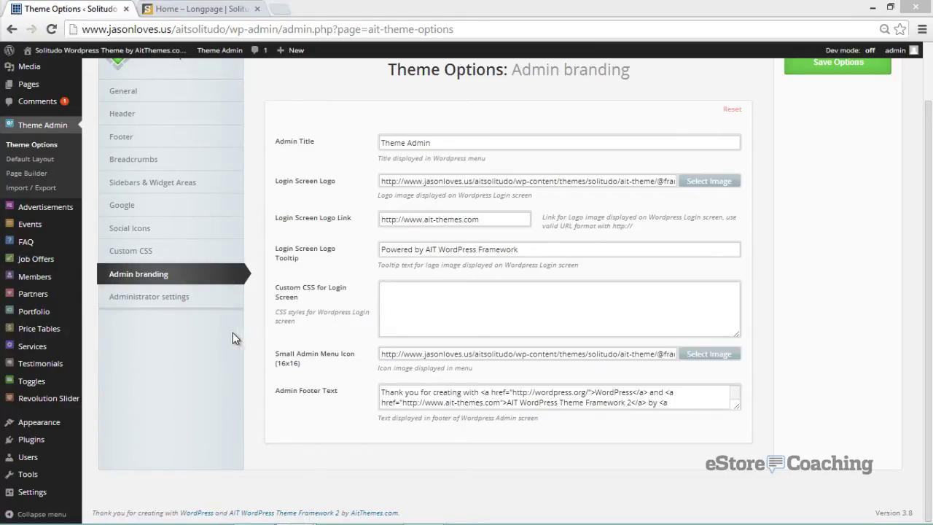
scroll(221, 341, up, 2)
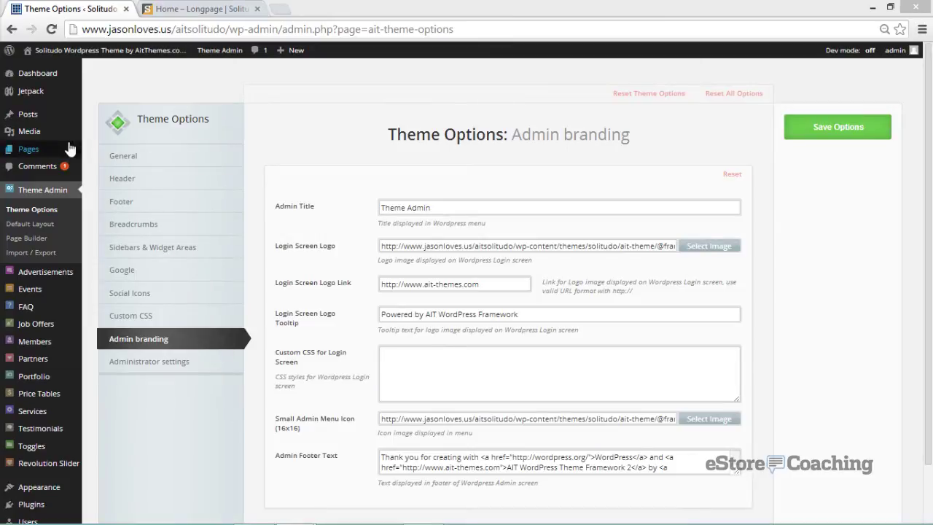
mouse_move(93, 154)
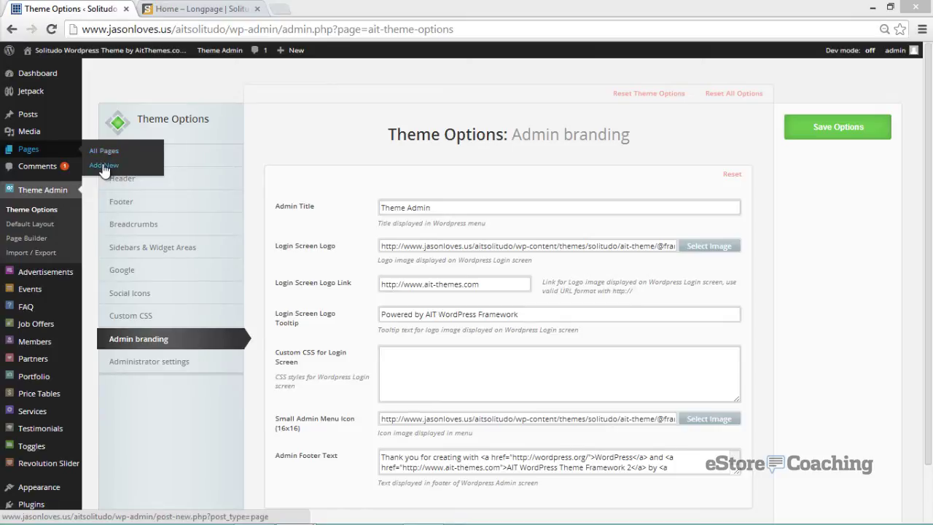
- Add a new page titled 'eStore Coaching' and publish it
click(104, 166)
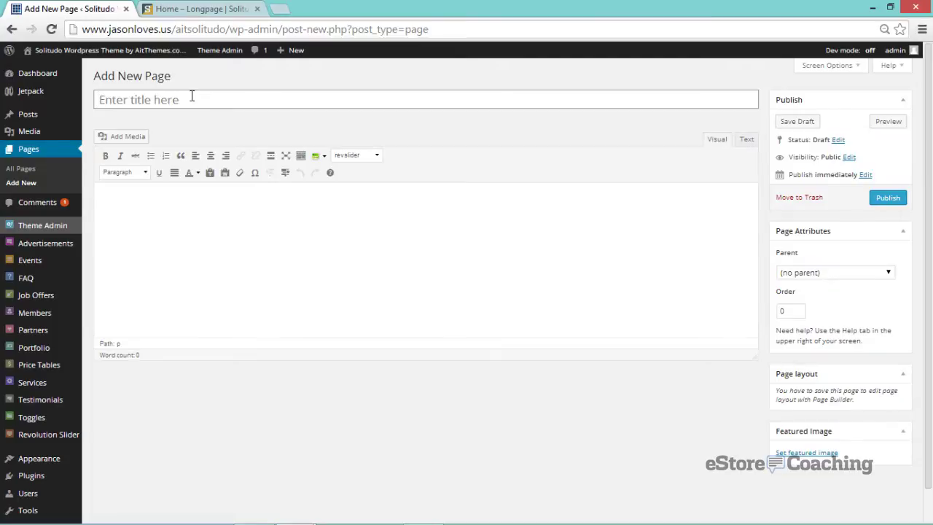
text(eStore Coa)
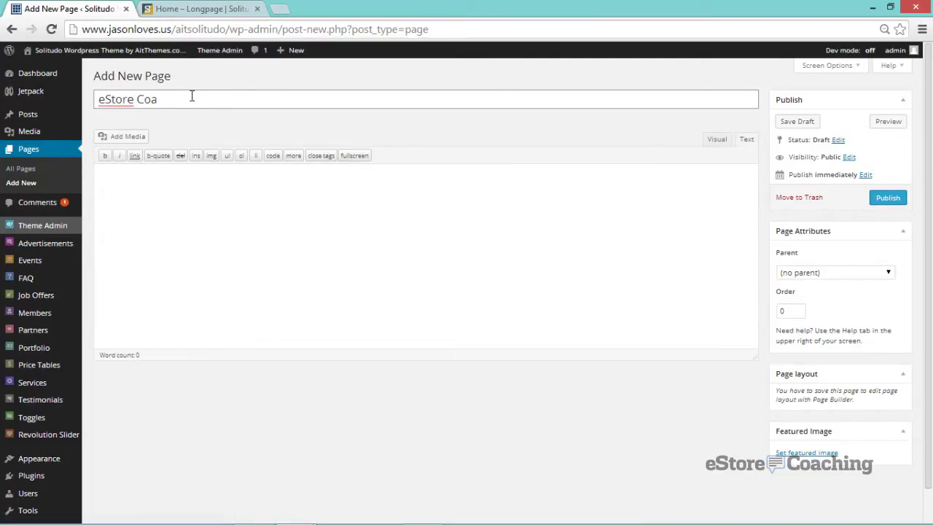
text(ching)
click(889, 199)
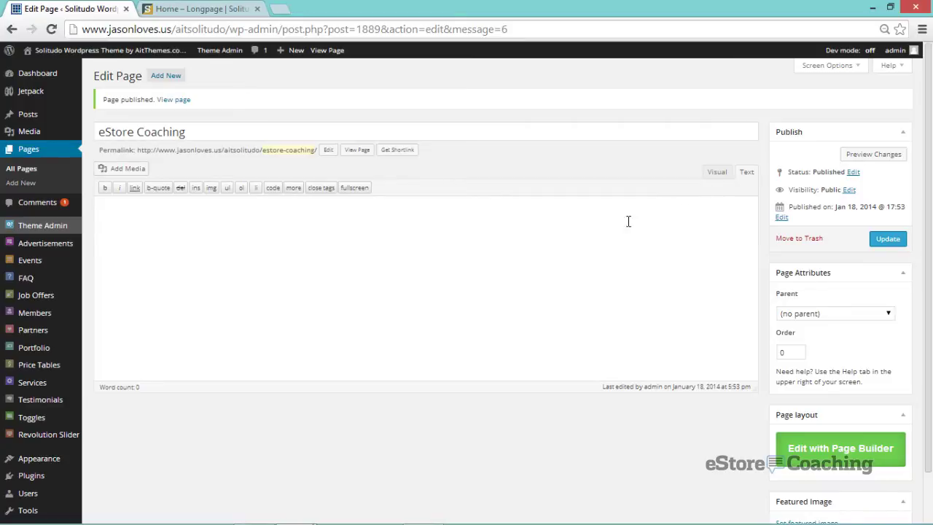
scroll(591, 223, down, 1)
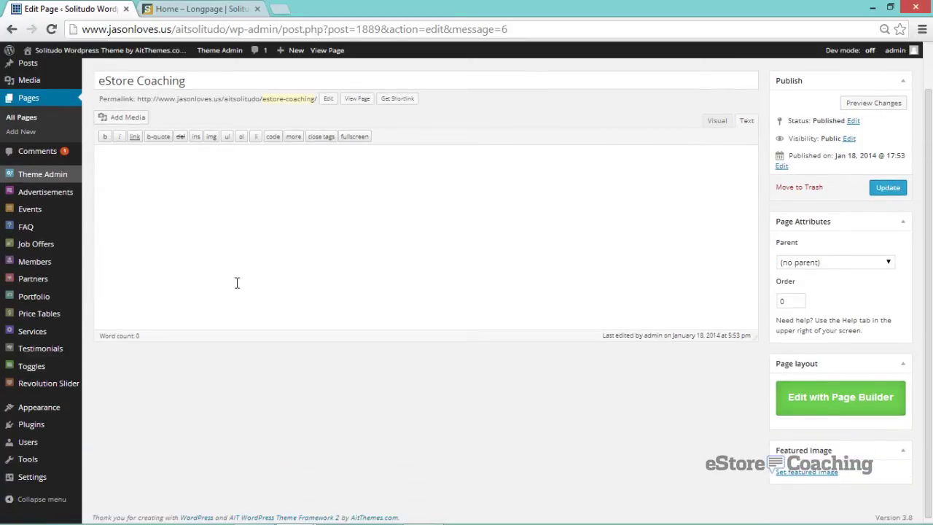
- Start a new price table titled 'Premium Plus' and copy that title into the Title field
mouse_move(68, 313)
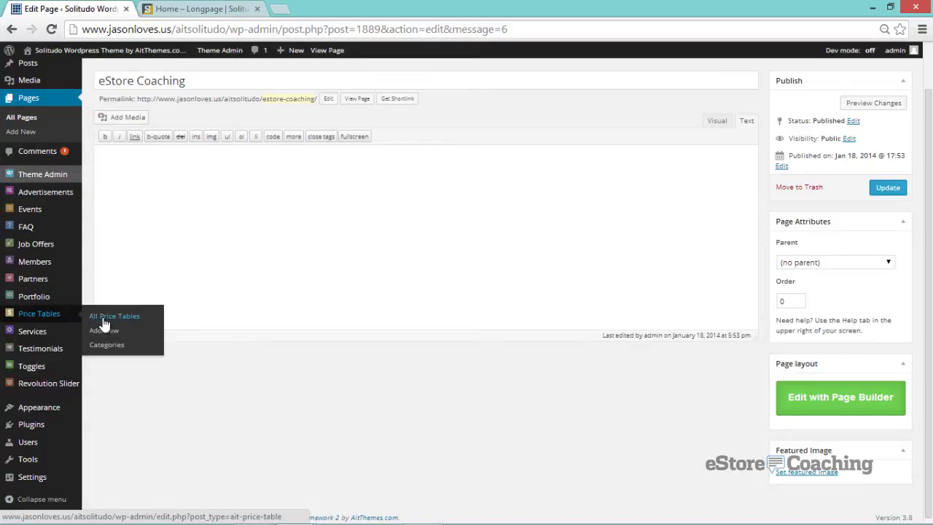
click(104, 319)
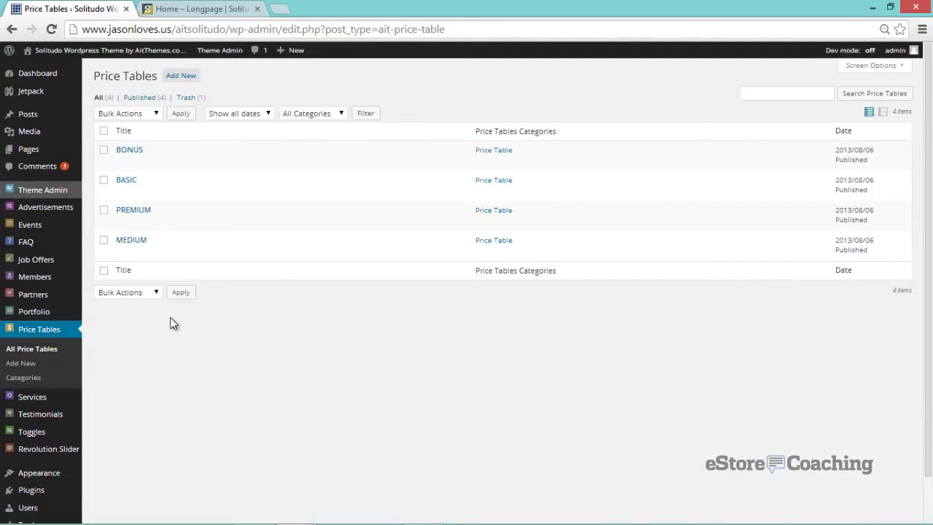
click(184, 77)
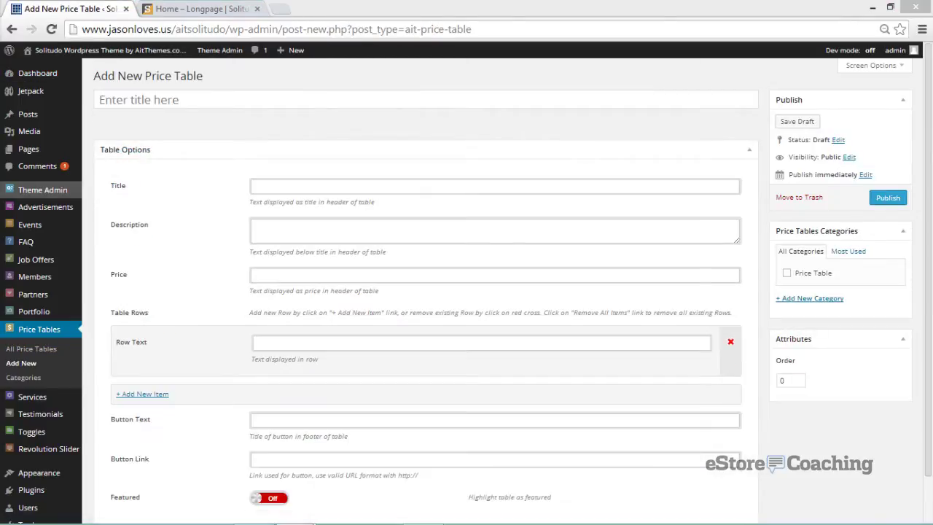
click(124, 98)
text(Pemi)
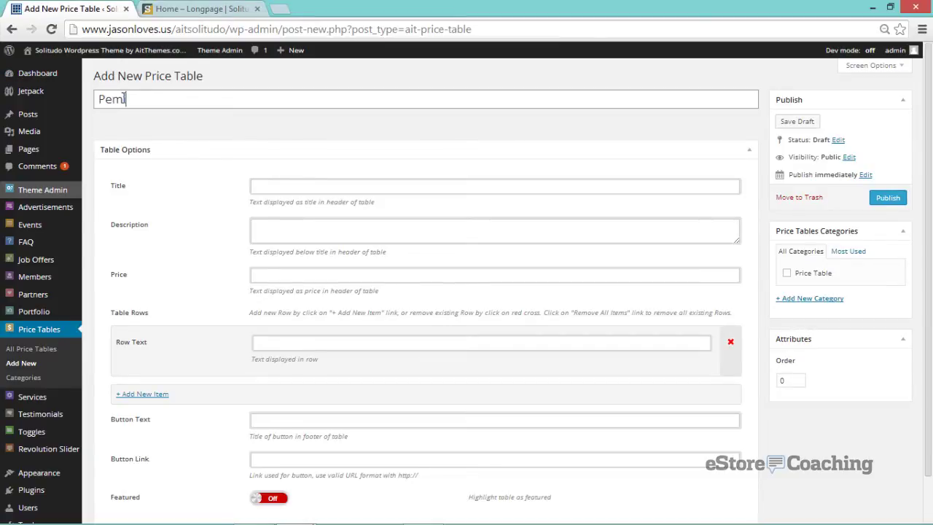
key(BackSpace)
key(BackSpace)
key(BackSpace)
text(remium Plus)
drag(181, 100, 34, 102)
key(ctrl+c)
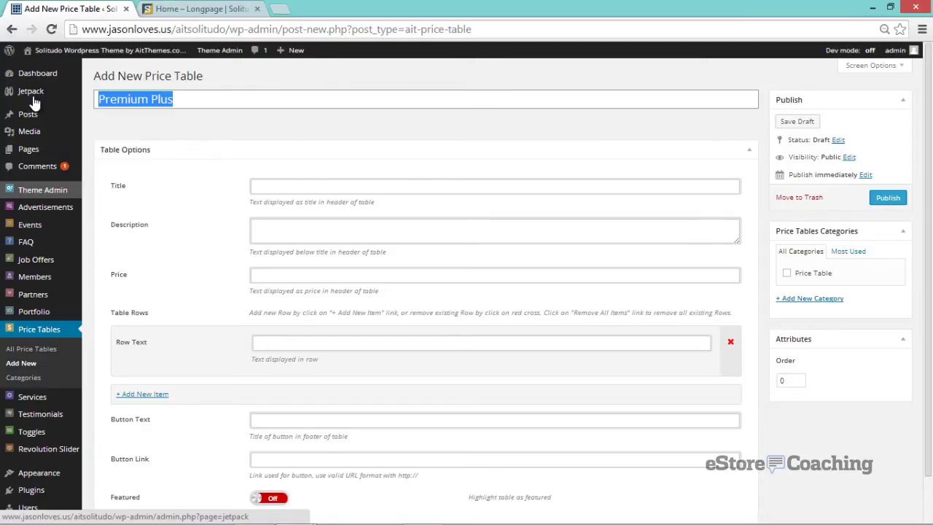
click(277, 186)
key(ctrl+v)
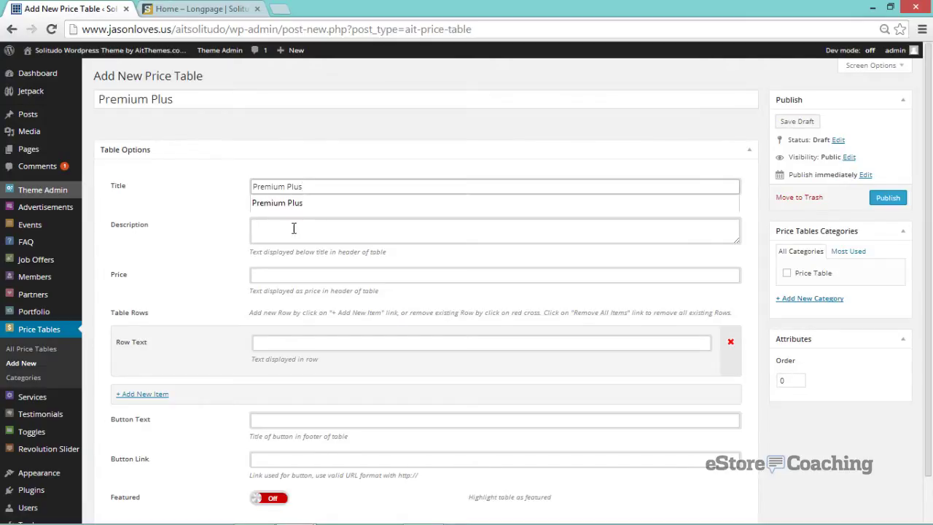
- Enter the description 'Some description of the package' and a price of 600
click(294, 228)
text(So)
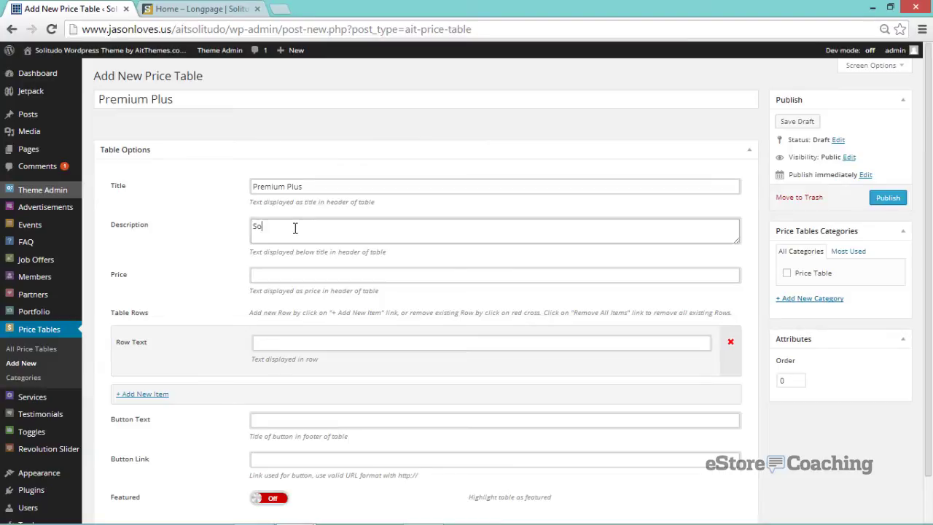
text(me descriptoin)
key(BackSpace)
key(BackSpace)
key(BackSpace)
key(BackSpace)
key(BackSpace)
key(BackSpace)
text(ription of the package)
key(Tab)
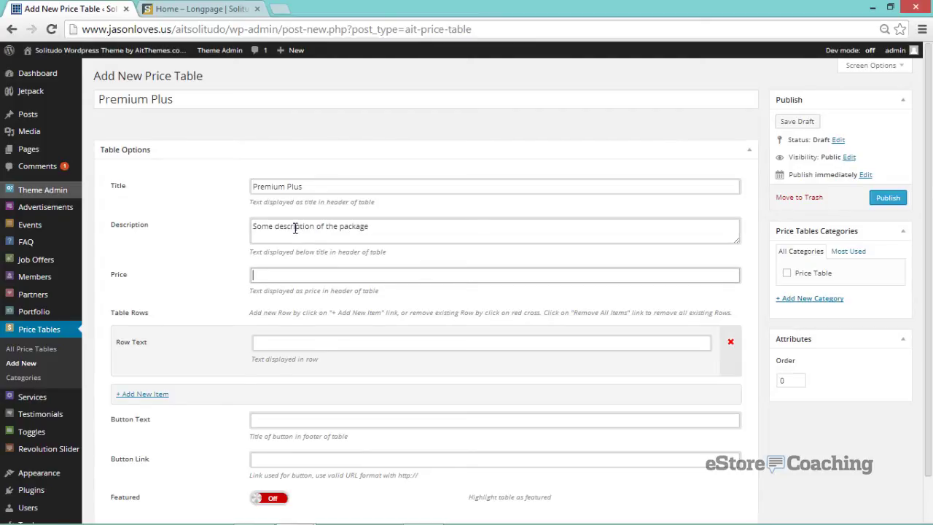
text(600)
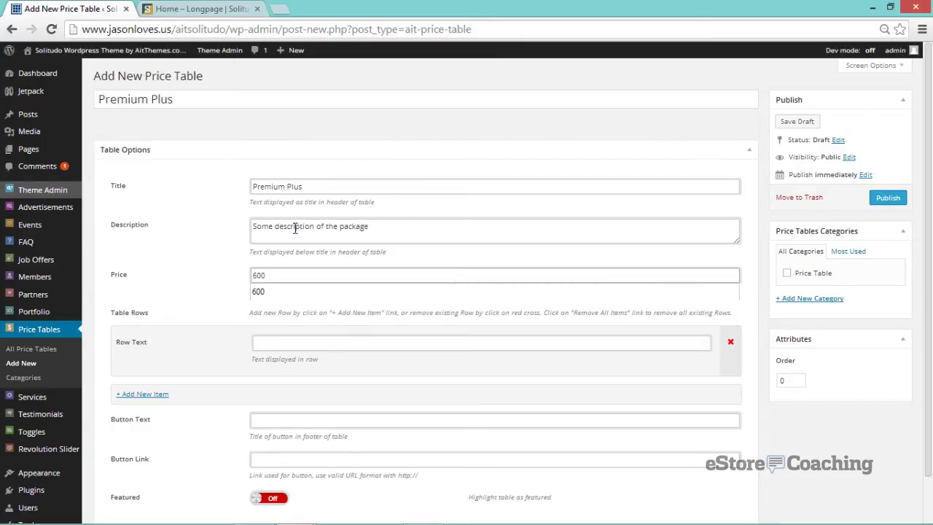
key(Tab)
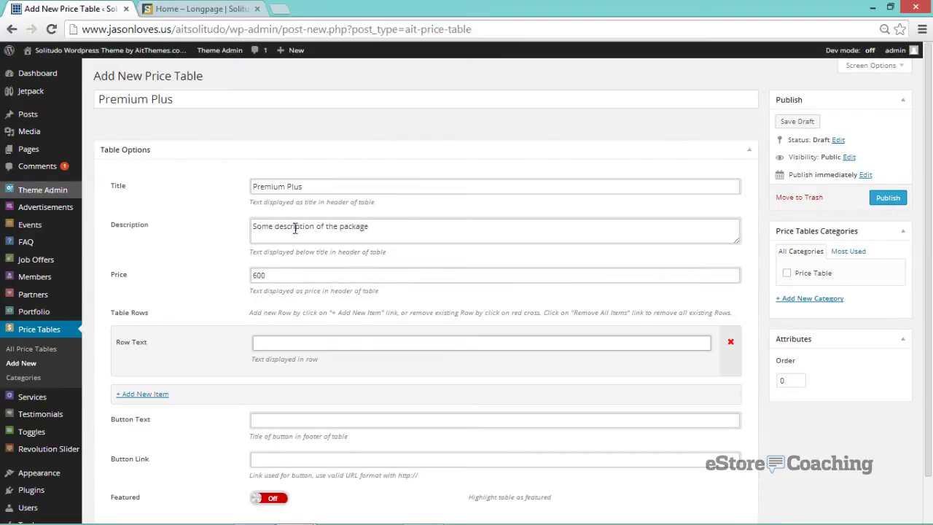
- Fill three rows: the quickcourse icon tag, the 12 MONTHS heading and the best-plan sentence
click(312, 350)
key(Down)
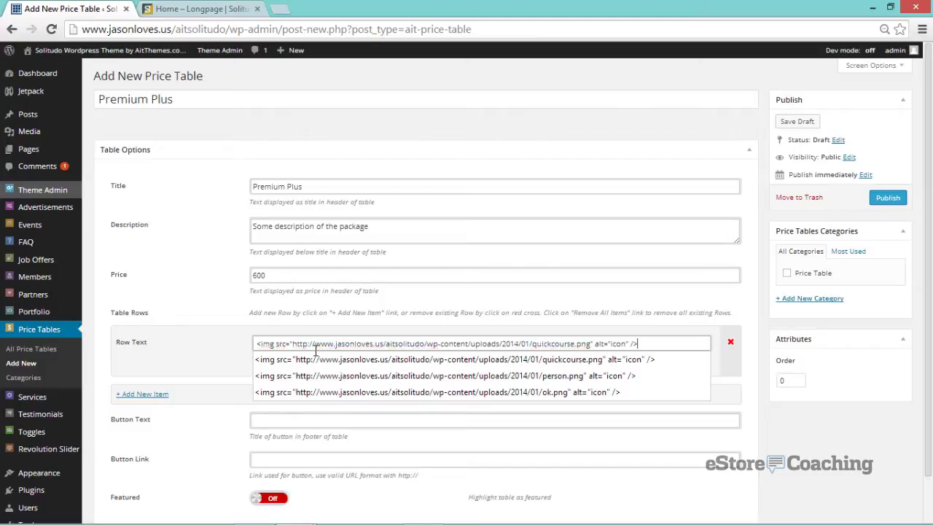
key(Return)
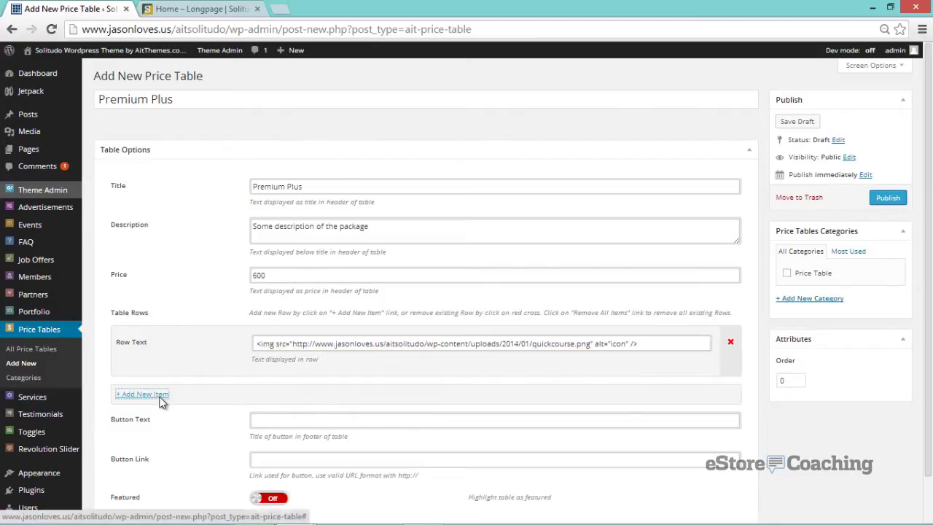
click(146, 394)
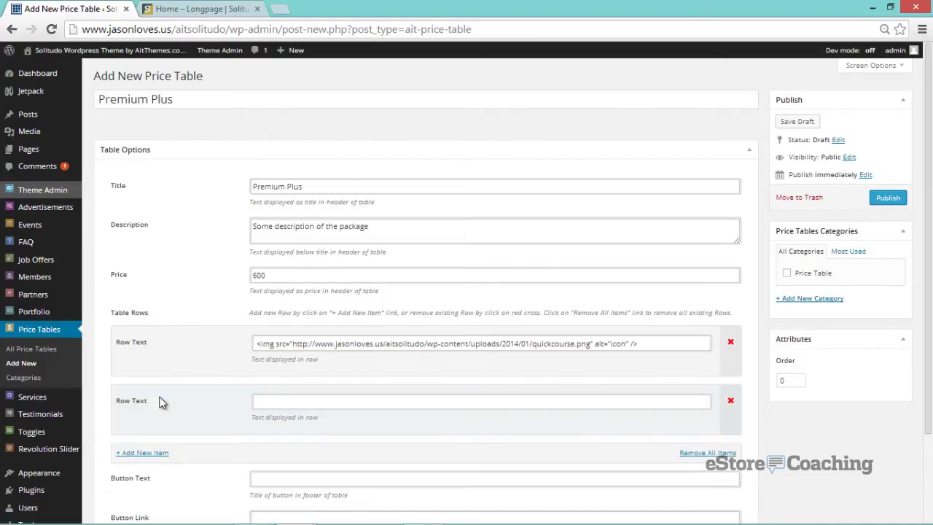
click(277, 402)
text(<h4>12 MONTHS</h4>)
click(161, 455)
click(254, 460)
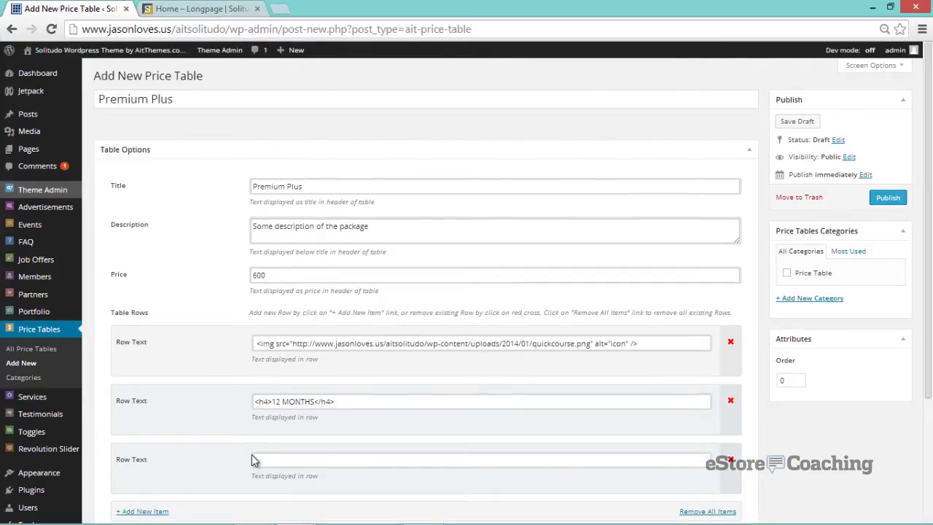
text(Our best plan available!  You get full support for 1 year with no set up charges.)
- Set the button text to 'Buy Now', tick the Price Table category and publish
scroll(222, 432, down, 2)
scroll(218, 433, down, 1)
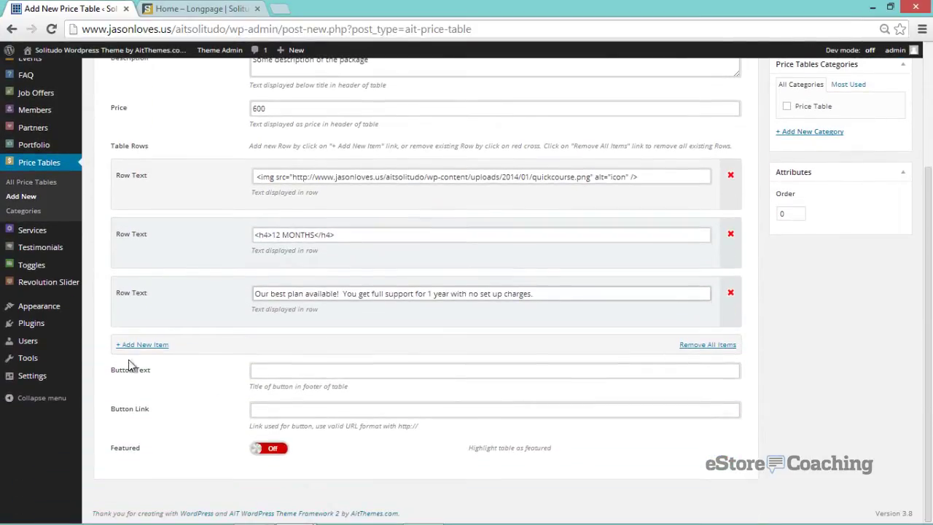
click(277, 373)
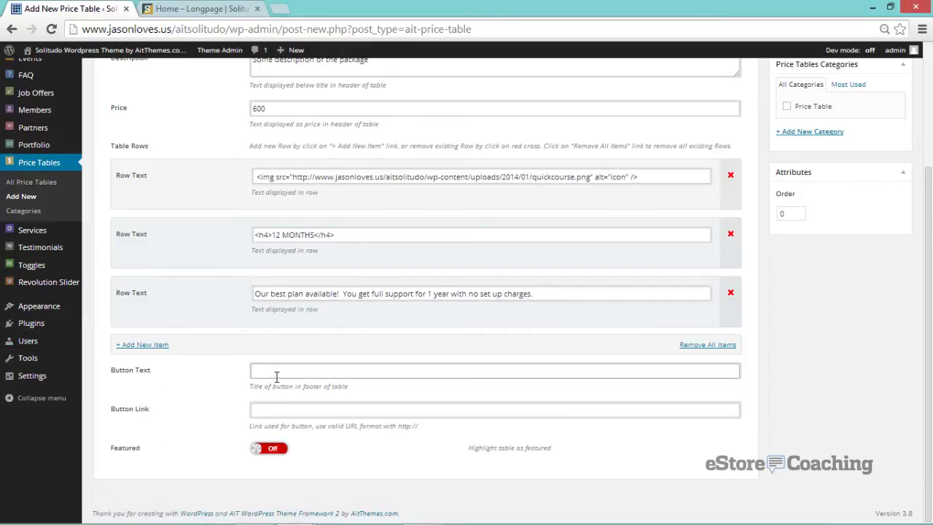
text(Buy Now)
key(Tab)
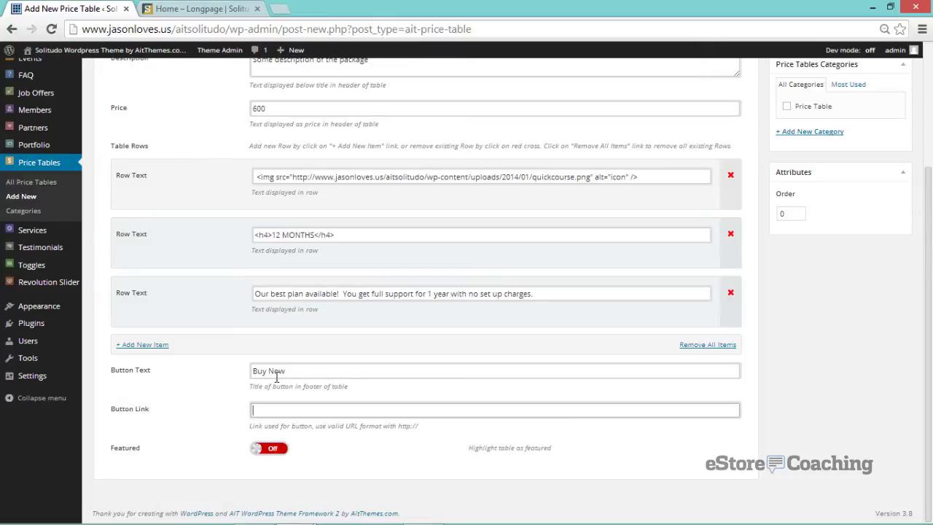
scroll(797, 315, up, 1)
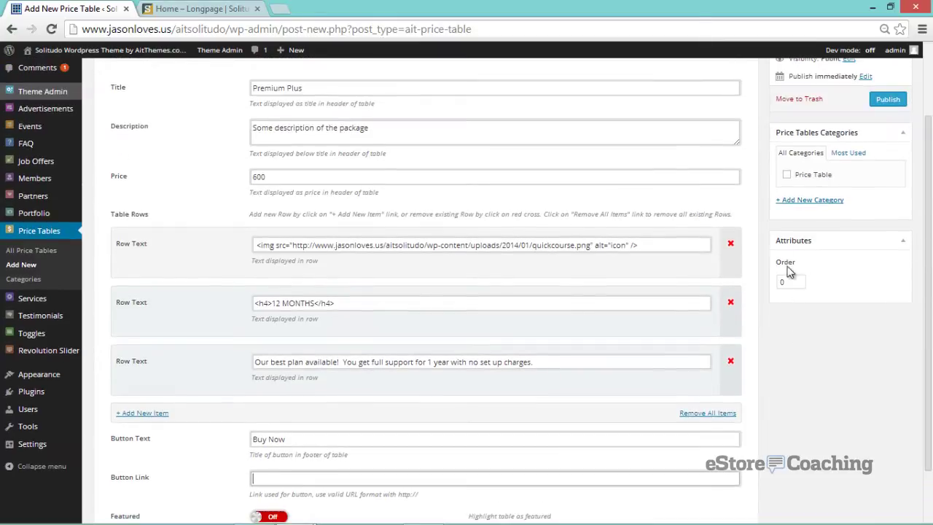
click(787, 175)
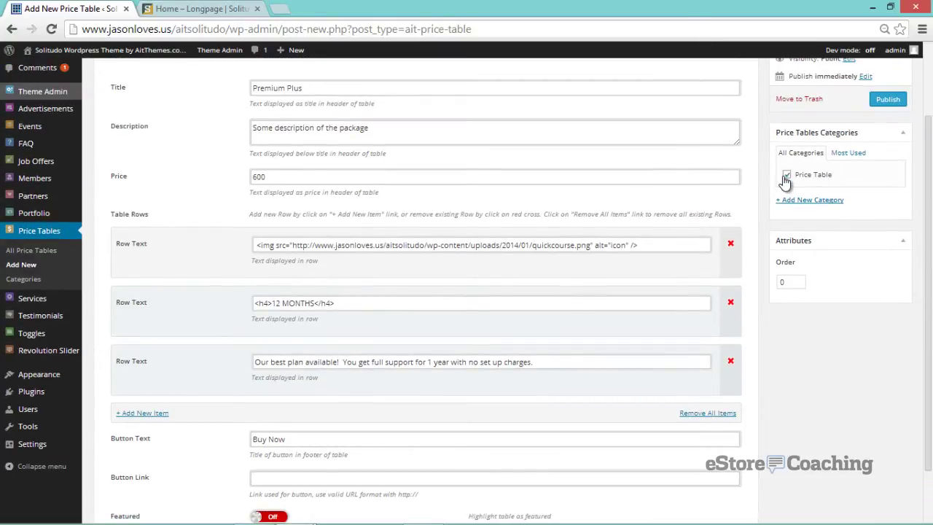
click(884, 99)
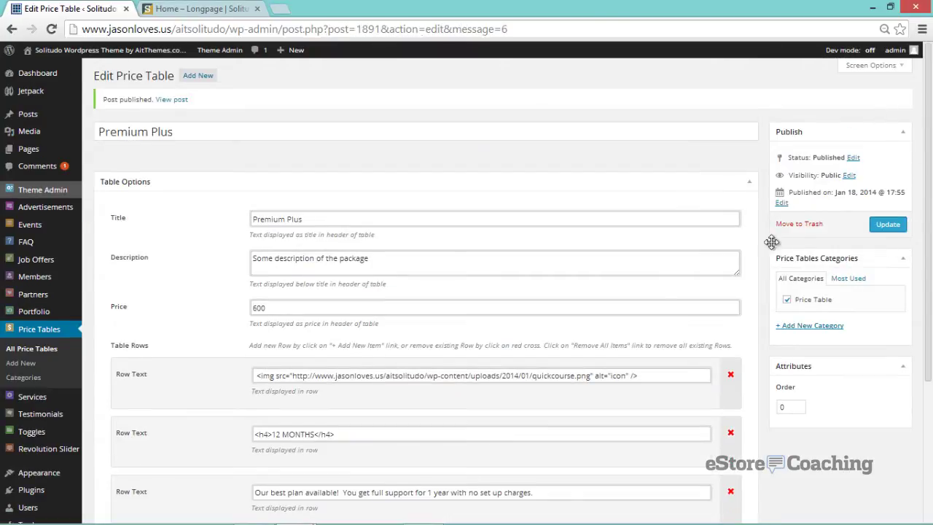
- Review the existing BONUS price table, then go to the All Services list
scroll(771, 242, down, 2)
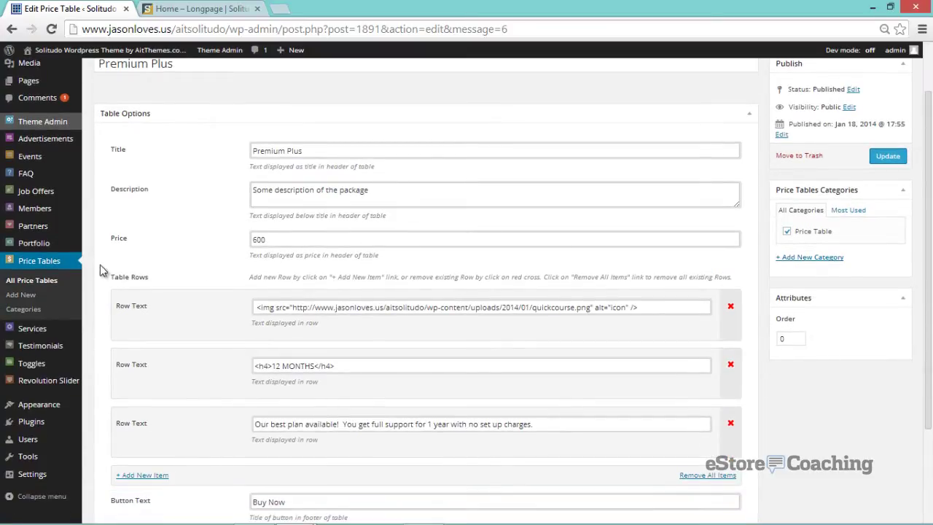
click(45, 282)
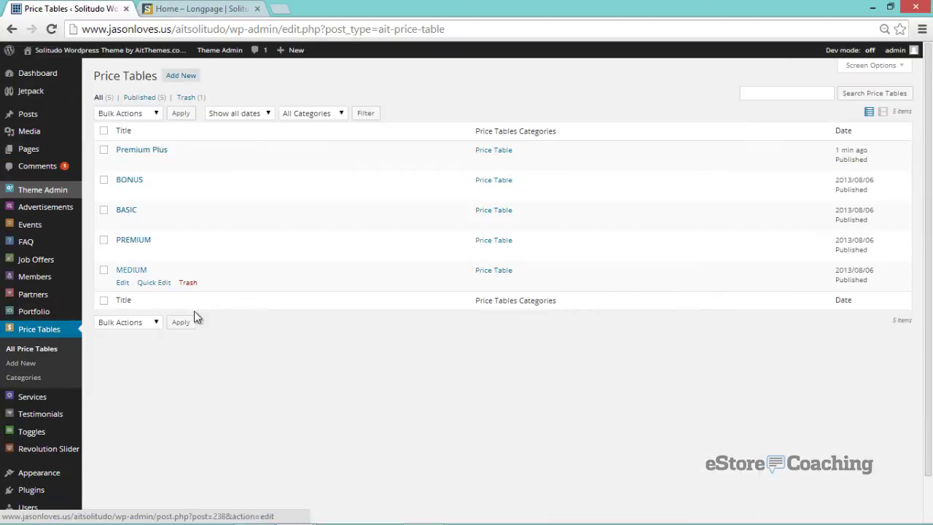
click(122, 193)
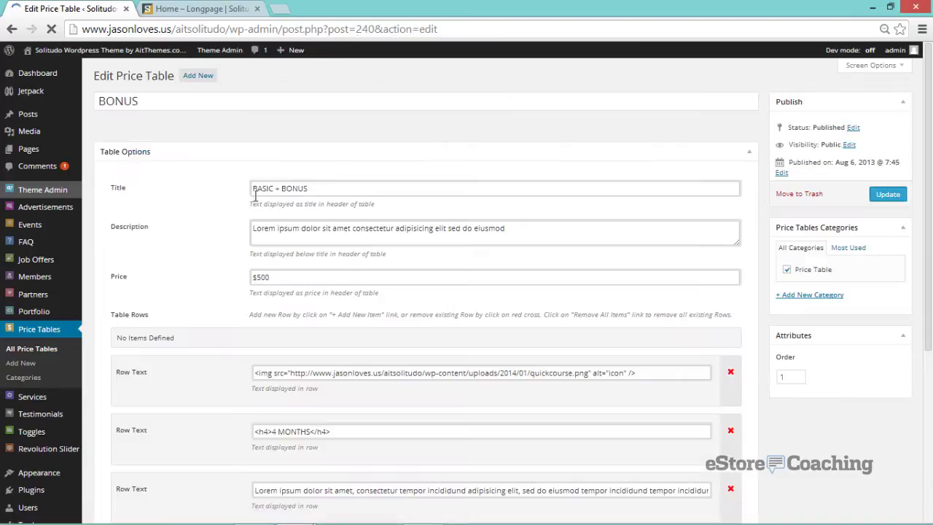
scroll(203, 255, down, 2)
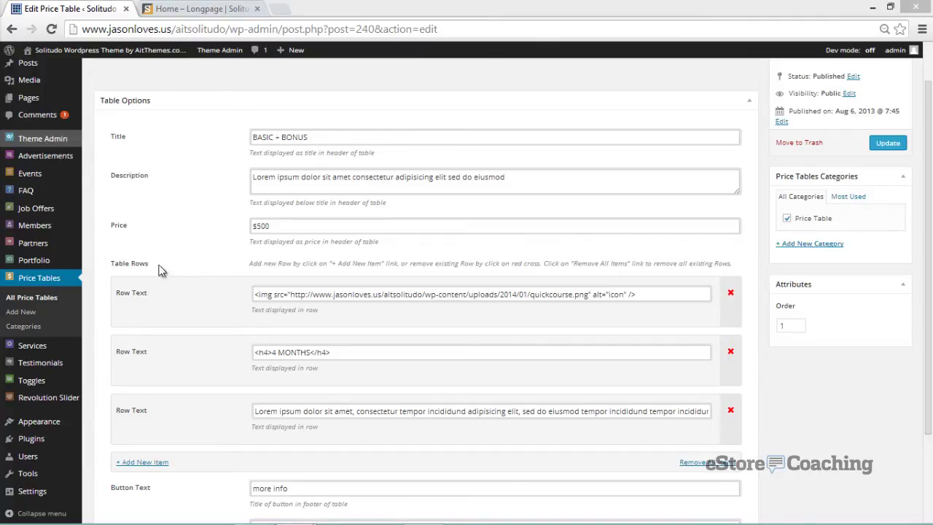
mouse_move(60, 345)
click(100, 348)
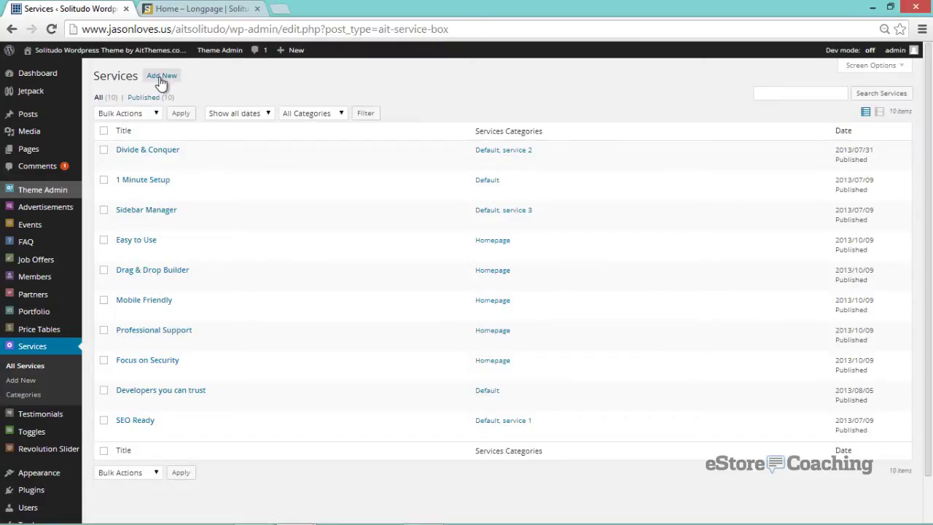
- Start a new service titled 'House Cleaning' with the globus.png image address
click(161, 79)
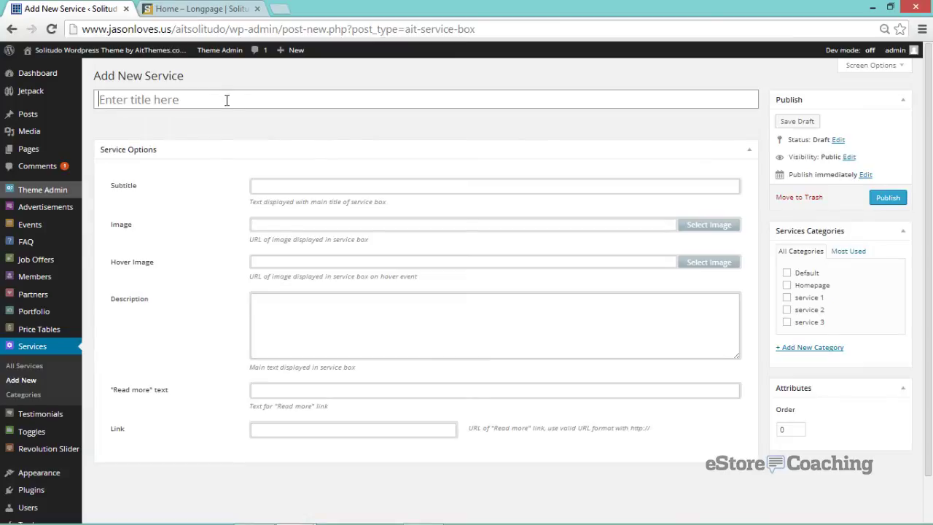
text(House)
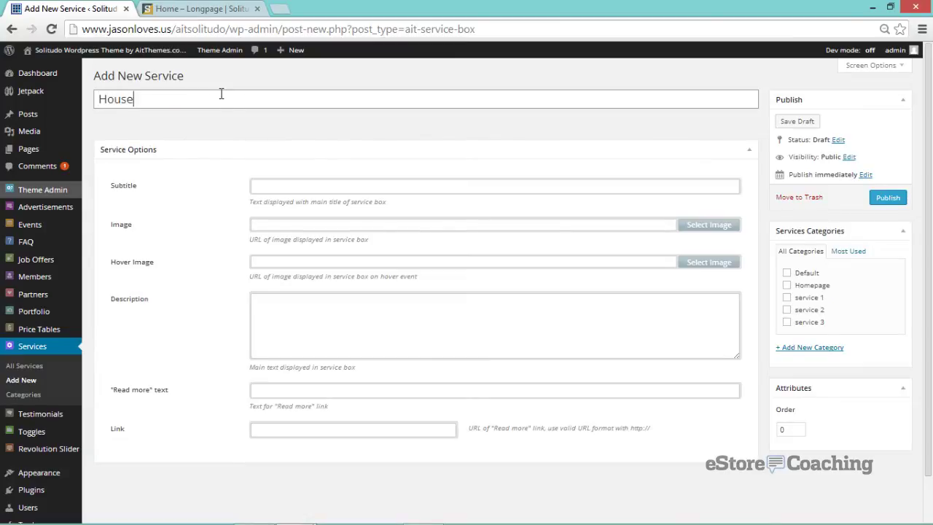
text( Cleaning)
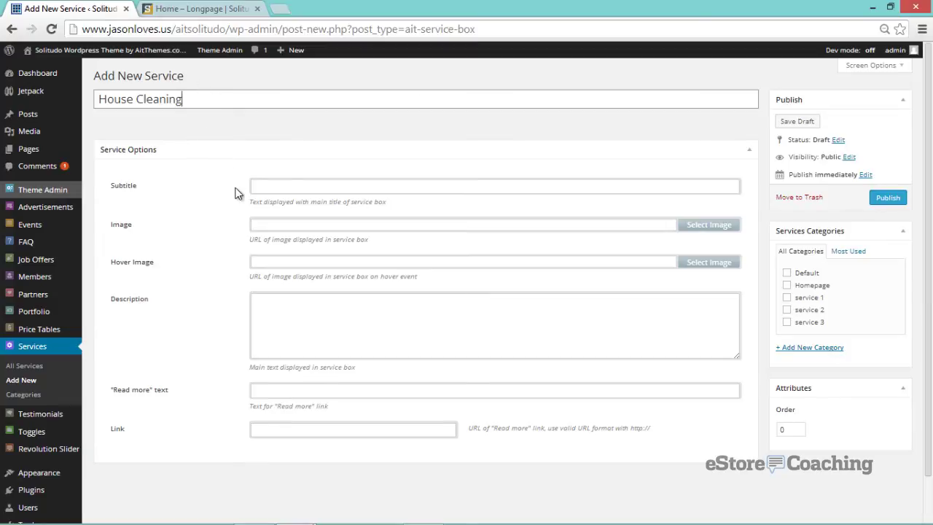
click(319, 225)
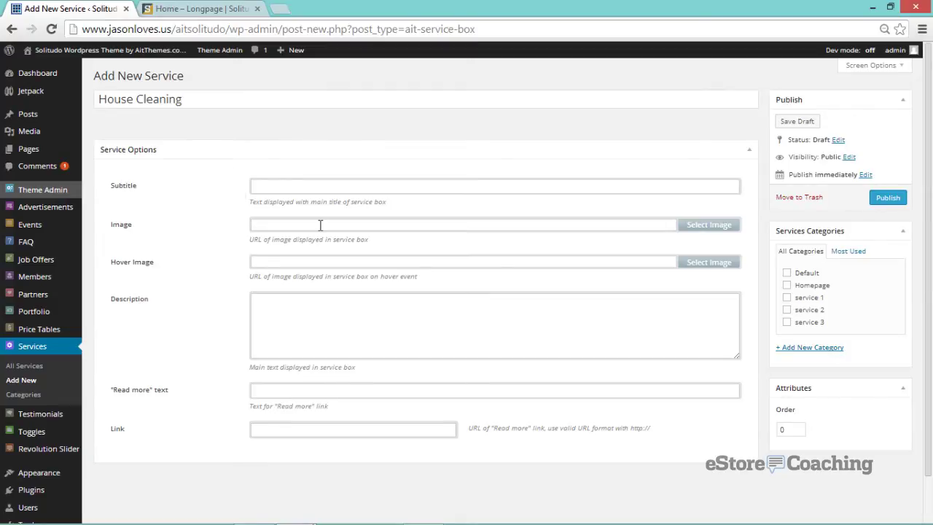
text(http://www.jasonloves.us/aitsolitudo/wp-content/uploads/2013/11/globus.png)
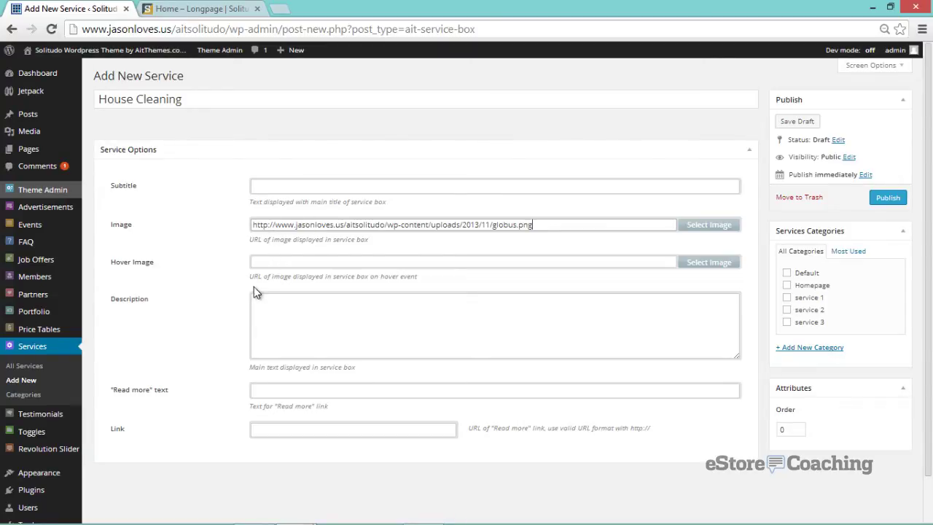
click(272, 308)
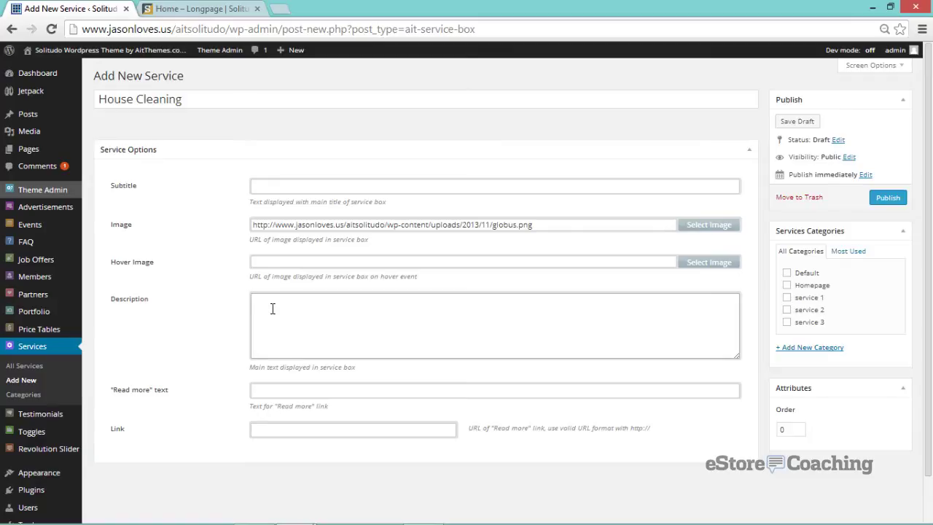
text(Provide exceptional room to room cleaning service)
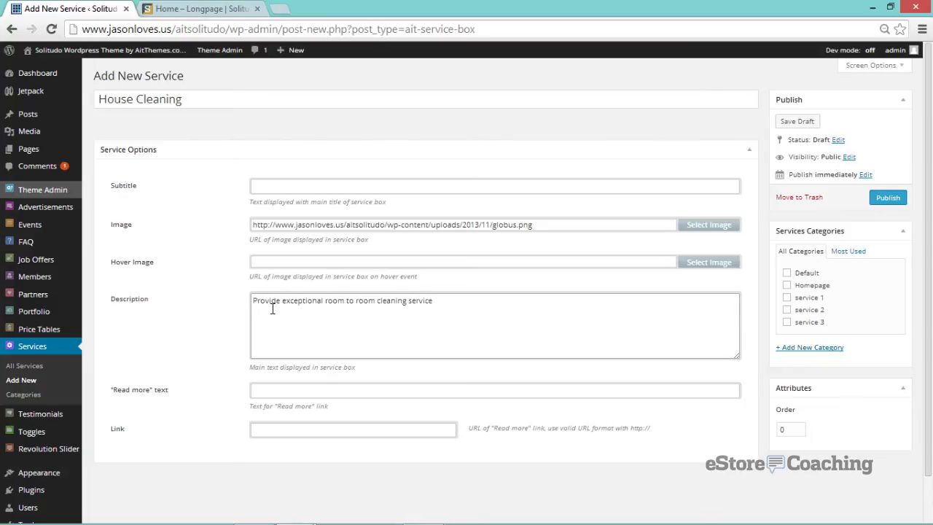
key(Tab)
text(Read M)
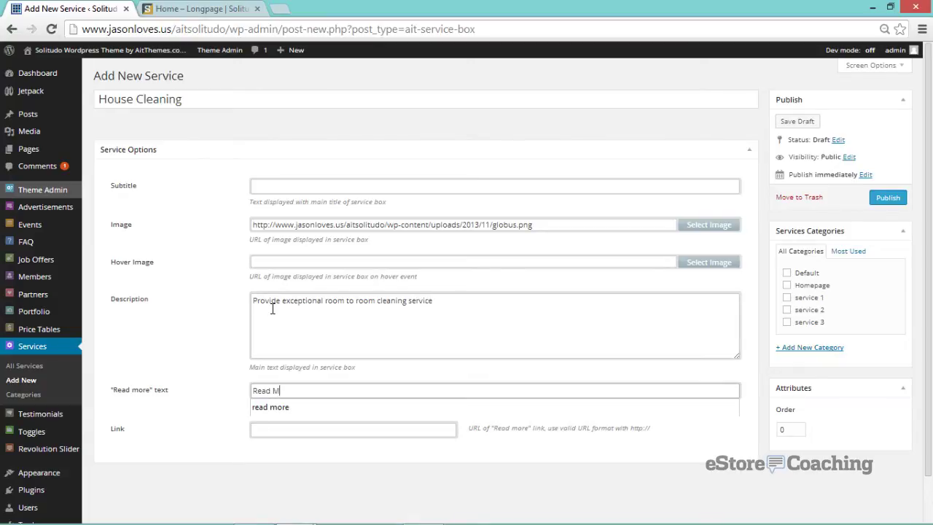
text(ore)
key(Tab)
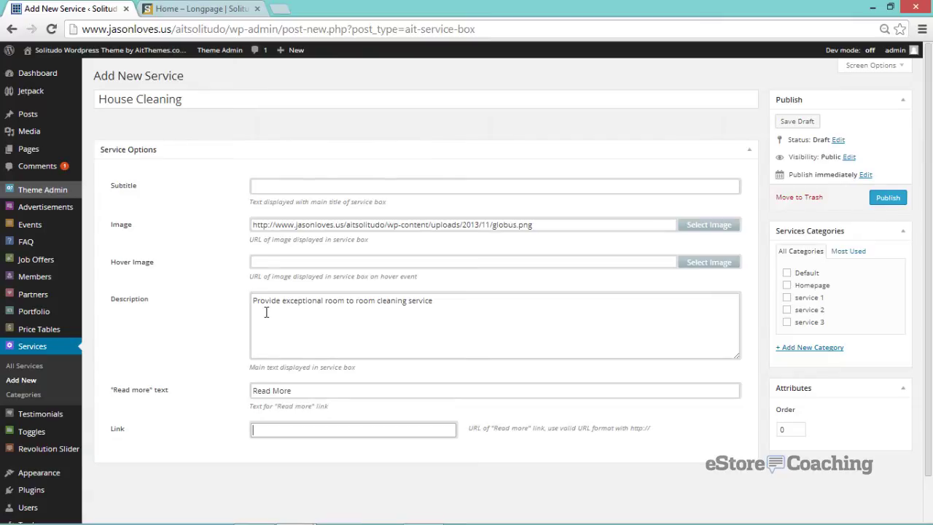
text(http)
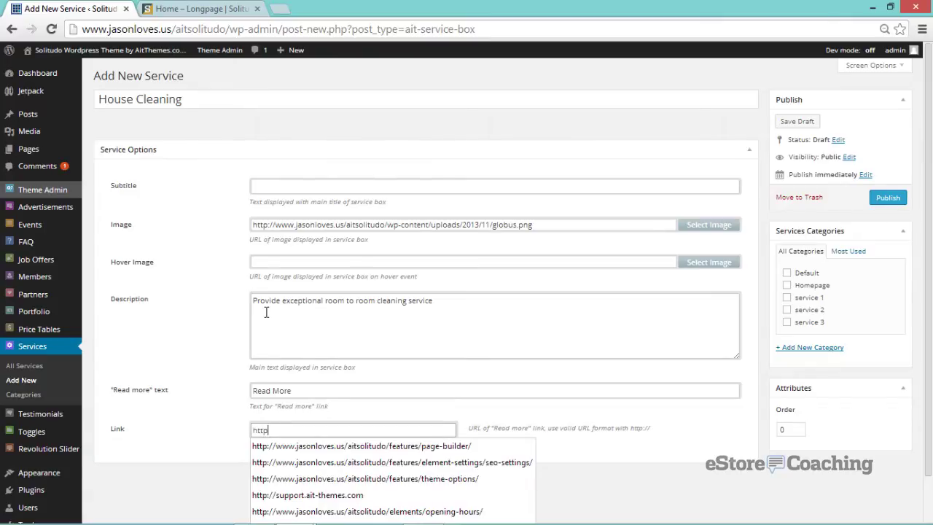
text(://www)
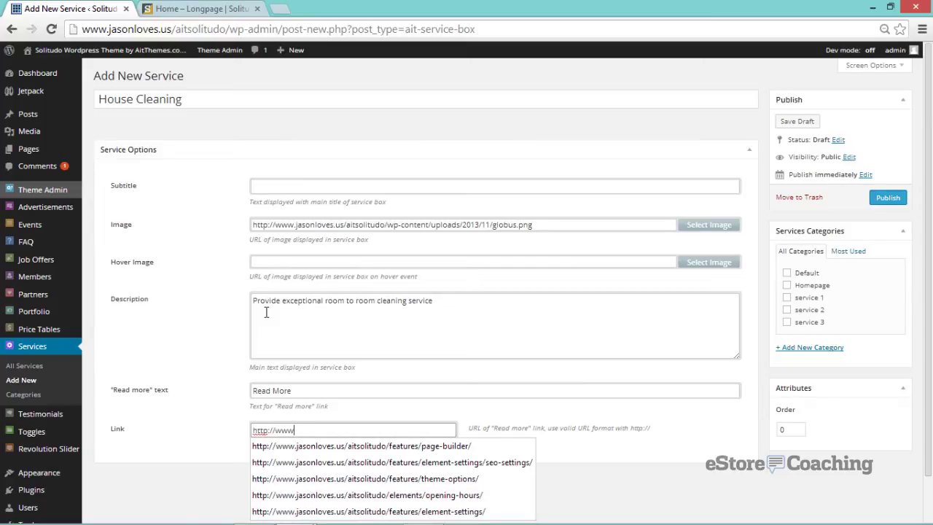
text(.estorecoaching.com)
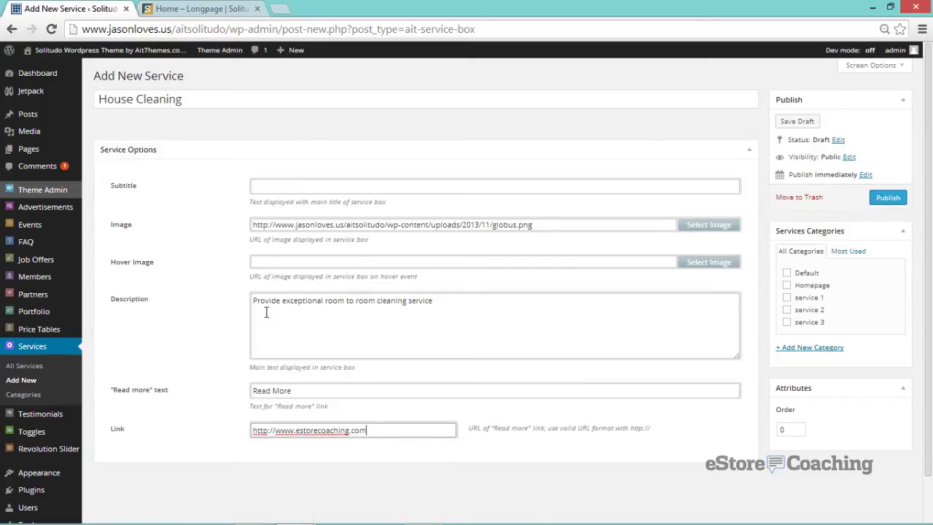
- Tick Default, Homepage, service 1, service 2 and service 3 categories, then publish
scroll(266, 312, down, 1)
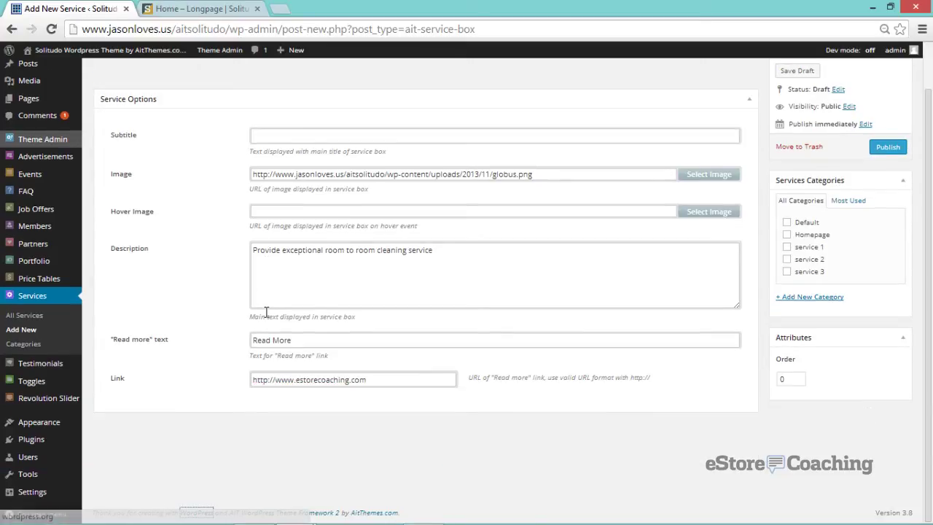
click(849, 236)
scroll(868, 247, up, 1)
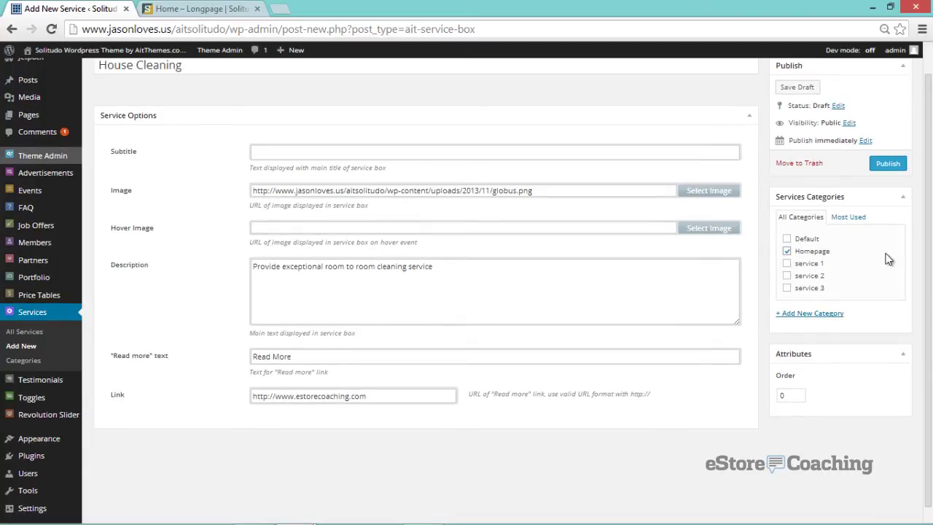
click(787, 251)
click(787, 238)
click(787, 251)
click(788, 263)
click(787, 275)
click(787, 289)
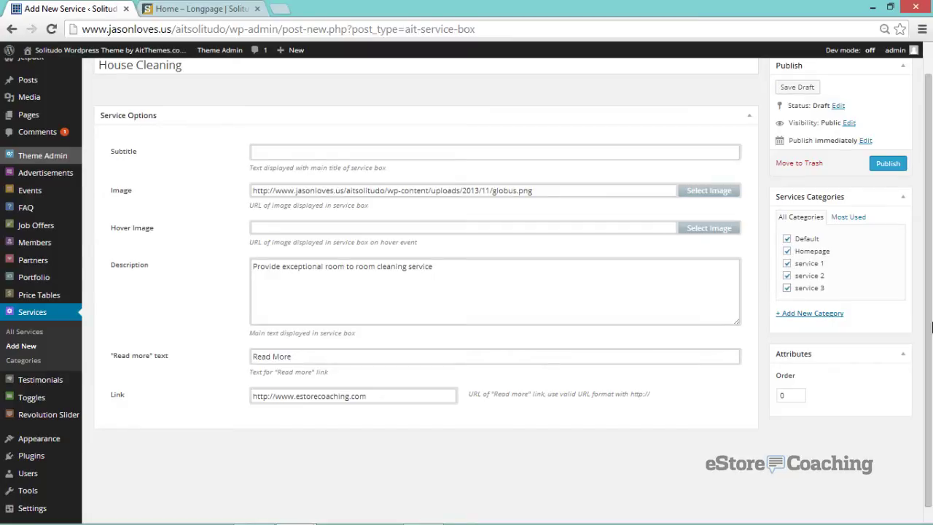
click(888, 166)
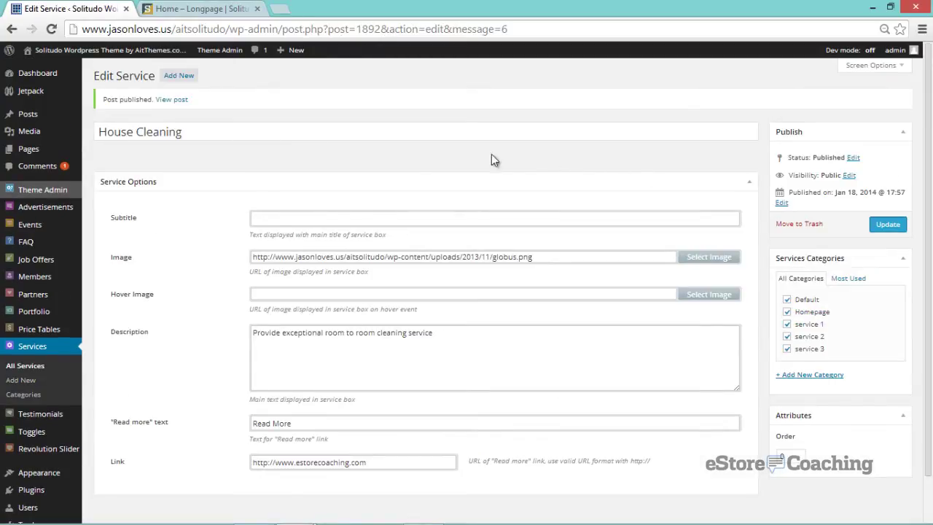
- Check the Slider with people settings in Revolution Slider, then open its Boss, Woman and Team slides
click(69, 452)
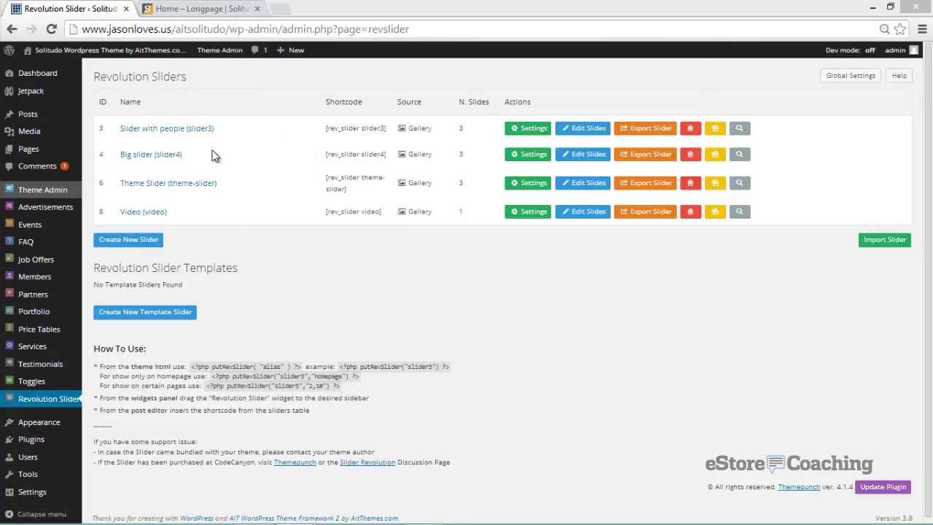
click(165, 133)
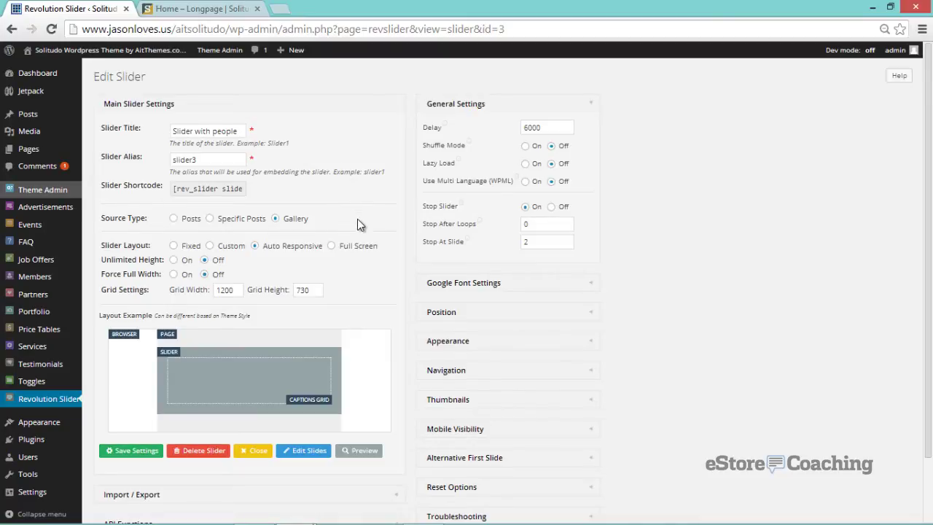
scroll(357, 219, down, 2)
scroll(360, 227, up, 2)
key(alt+Left)
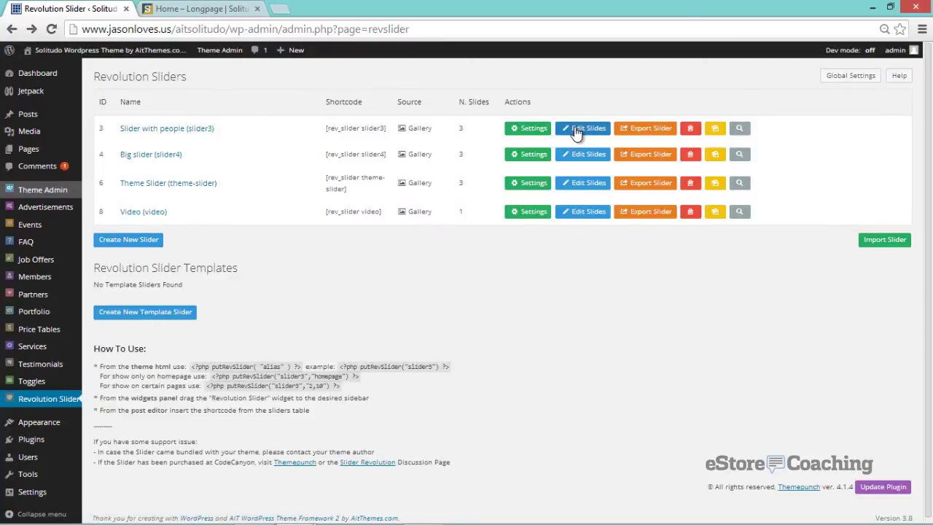
click(576, 129)
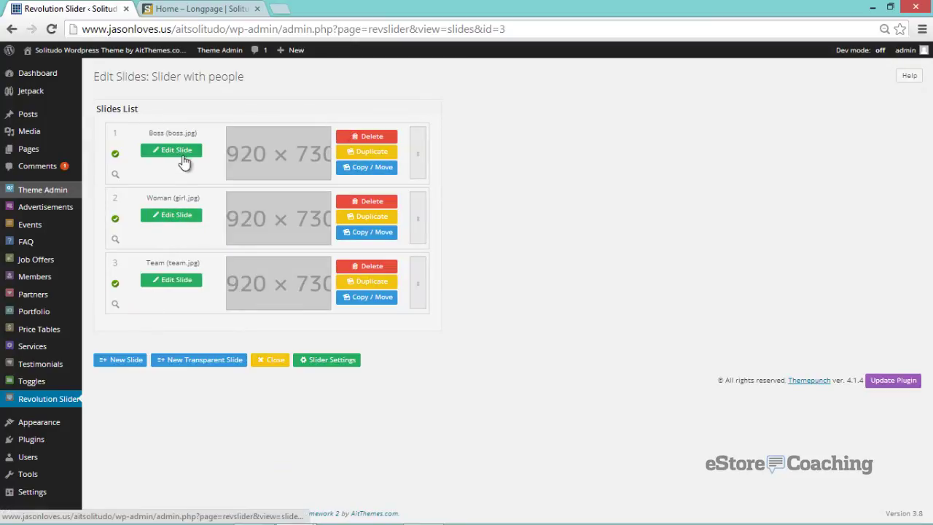
- Open the Boss slide of Slider with people in the slide editor
click(185, 155)
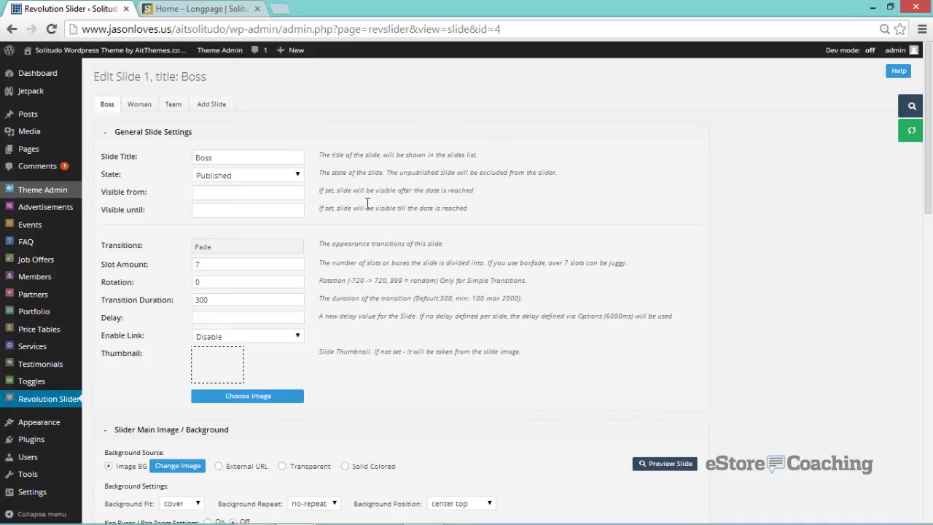
scroll(367, 203, down, 2)
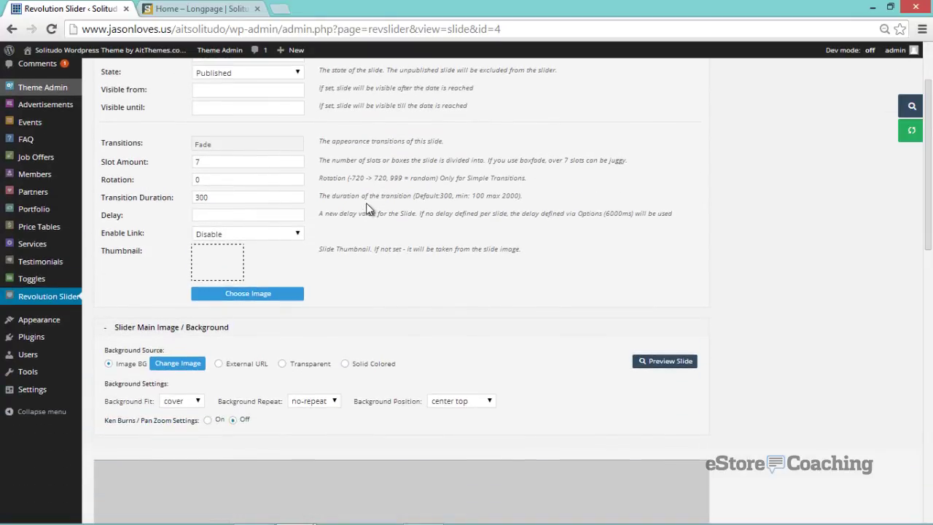
scroll(366, 202, up, 2)
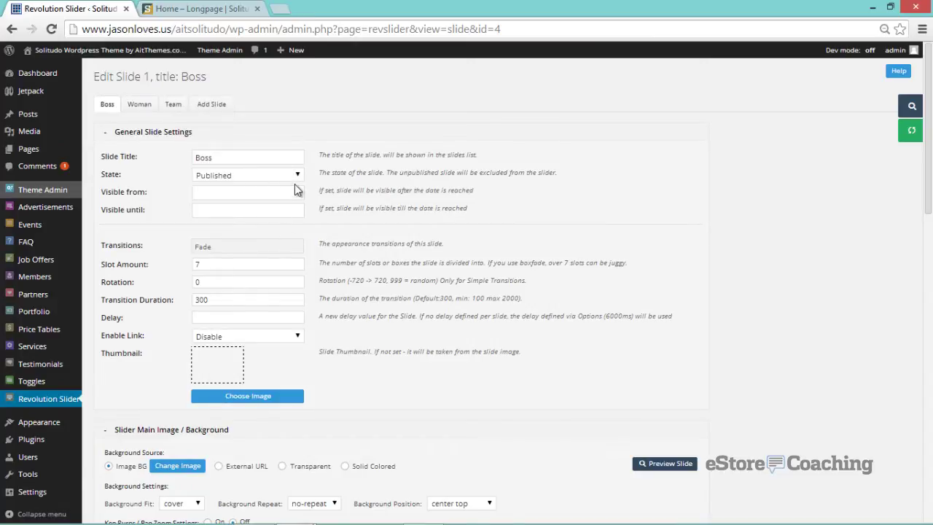
scroll(347, 239, down, 6)
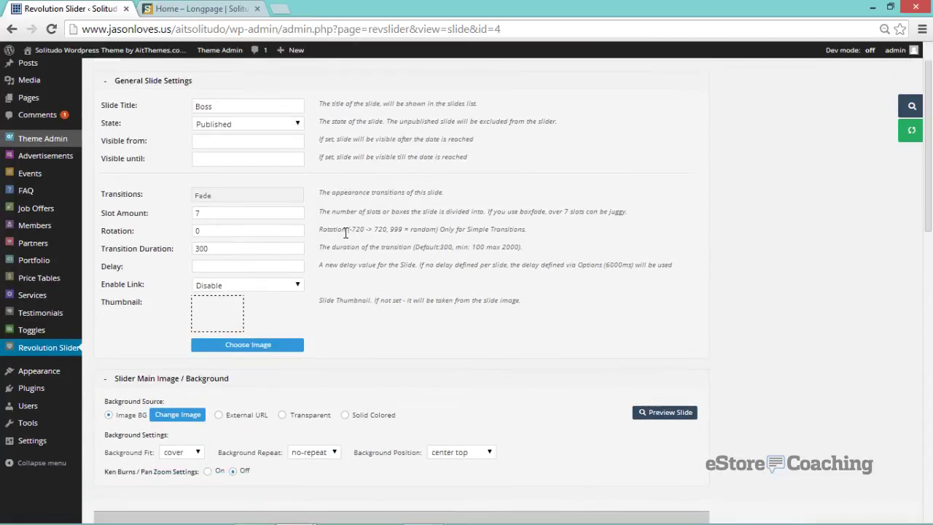
scroll(578, 232, down, 6)
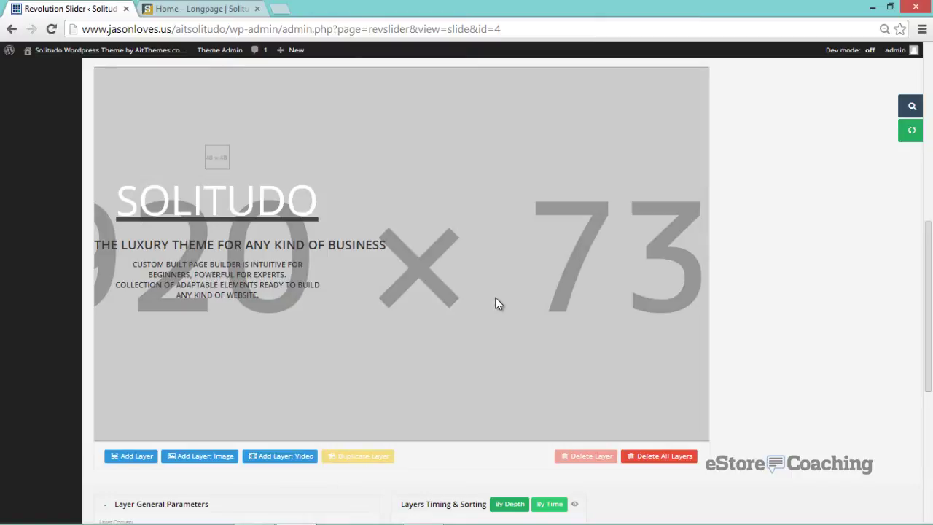
scroll(497, 298, down, 1)
scroll(496, 305, down, 3)
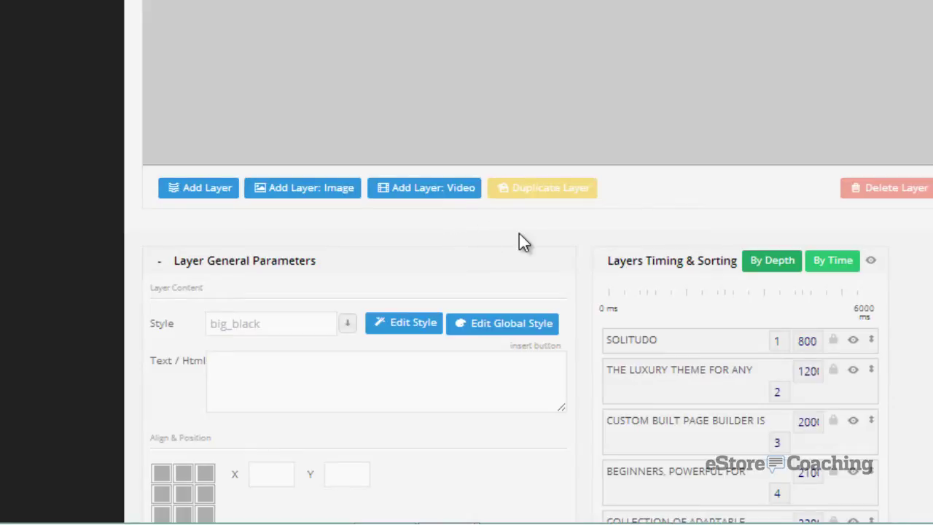
scroll(519, 234, down, 3)
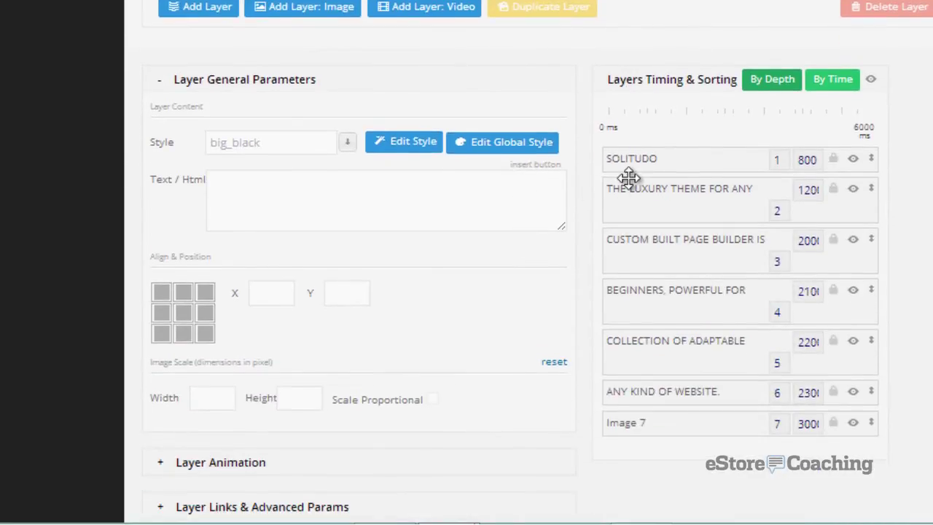
- Inspect the SOLITUDO, luxury subtitle, CUSTOM BUILT PAGE BUILDER and BEGINNERS text layers
click(659, 161)
scroll(773, 321, up, 3)
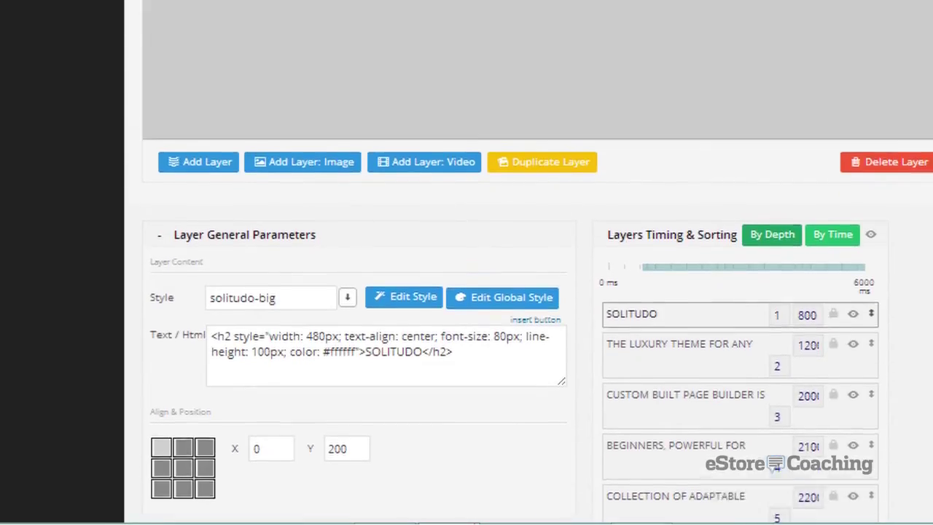
click(663, 401)
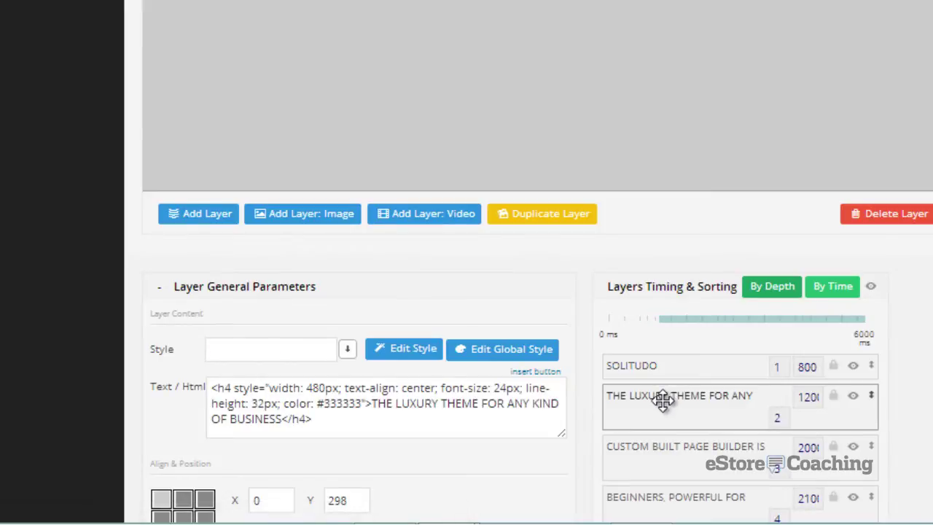
scroll(726, 397, up, 1)
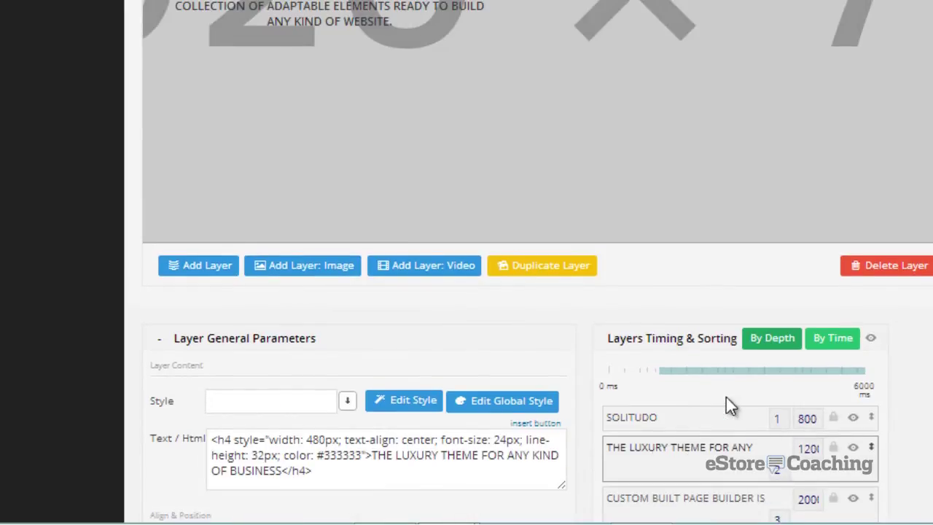
click(691, 501)
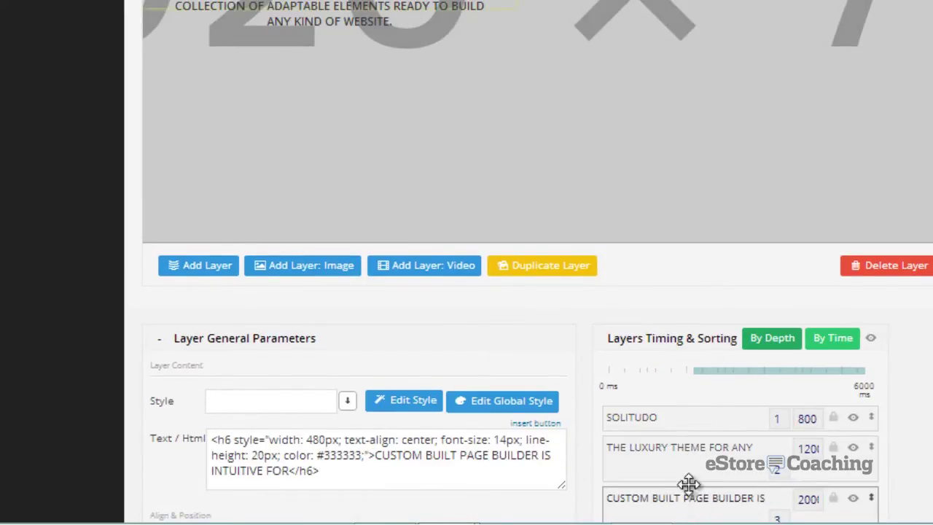
click(684, 424)
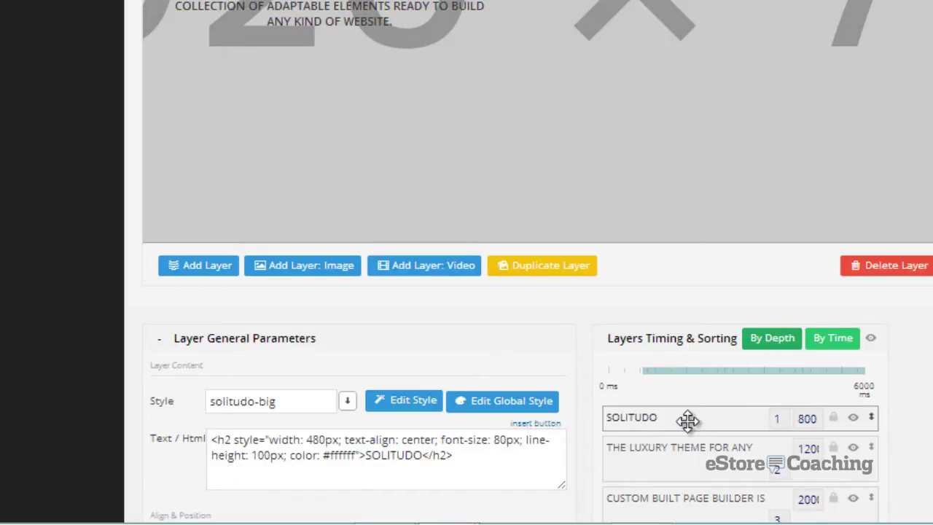
scroll(684, 423, down, 2)
scroll(928, 406, down, 1)
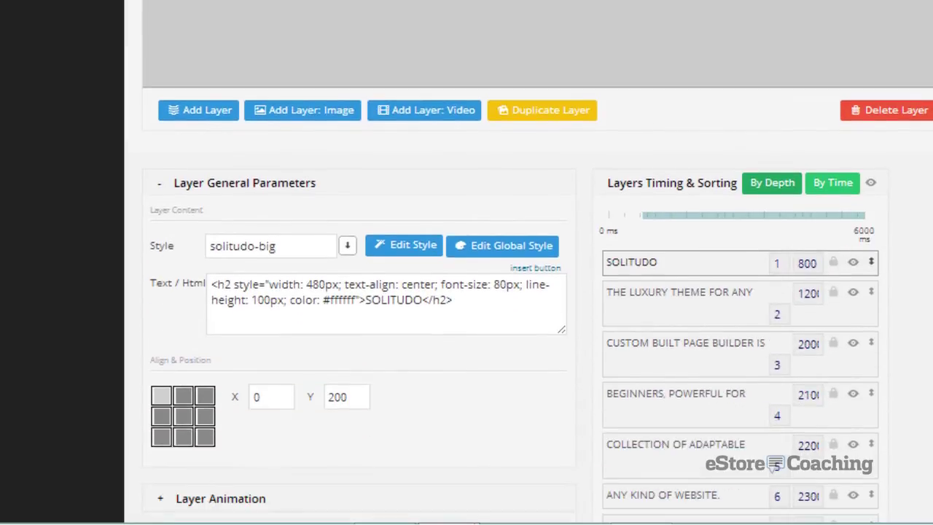
scroll(927, 406, down, 2)
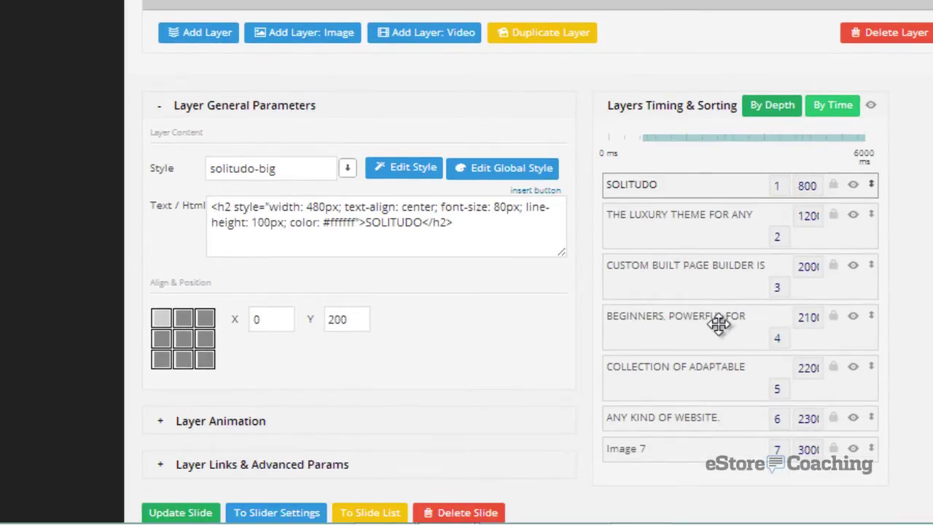
click(719, 325)
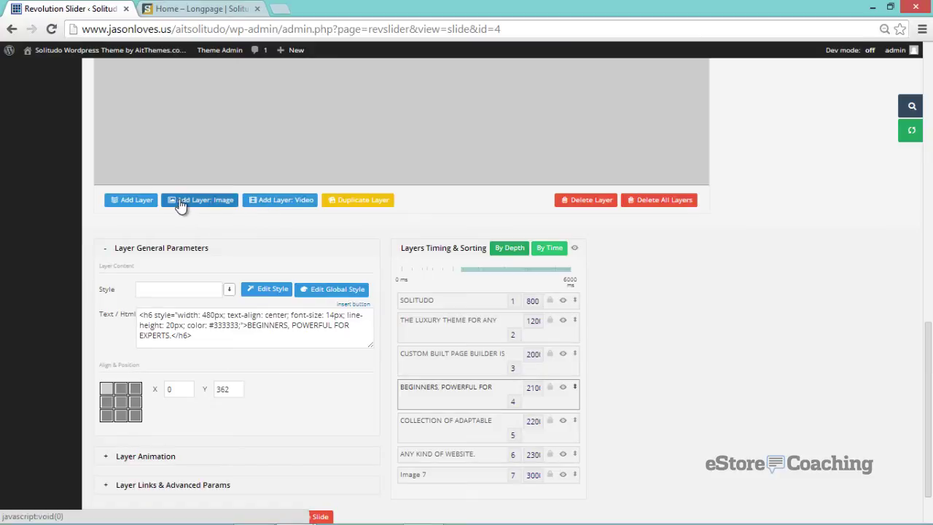
- Add a new text layer whose caption is replaced by the pasted mailing-list signup form code
click(132, 200)
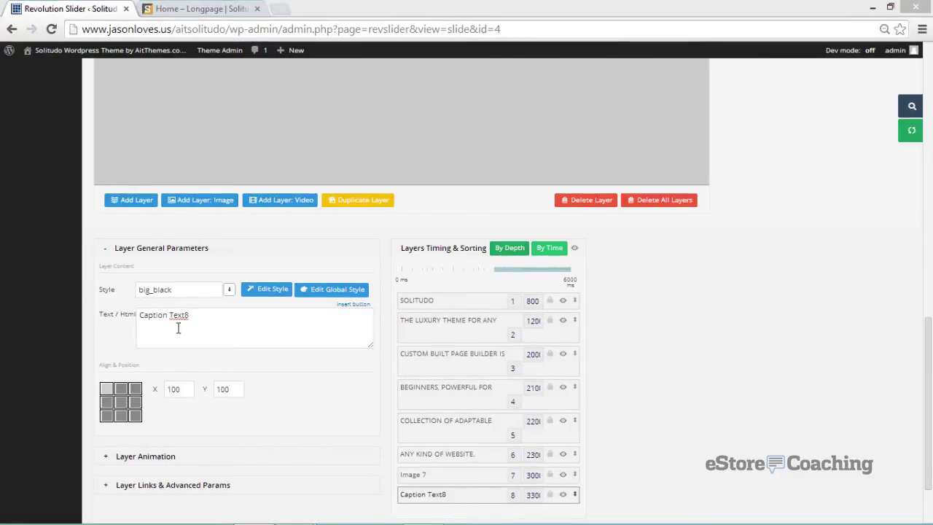
drag(191, 314, 142, 311)
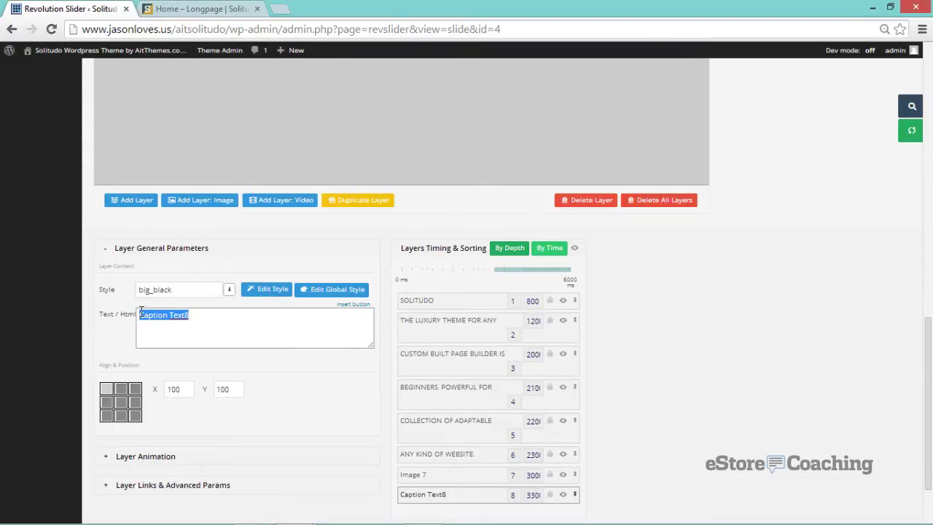
key(ctrl+v)
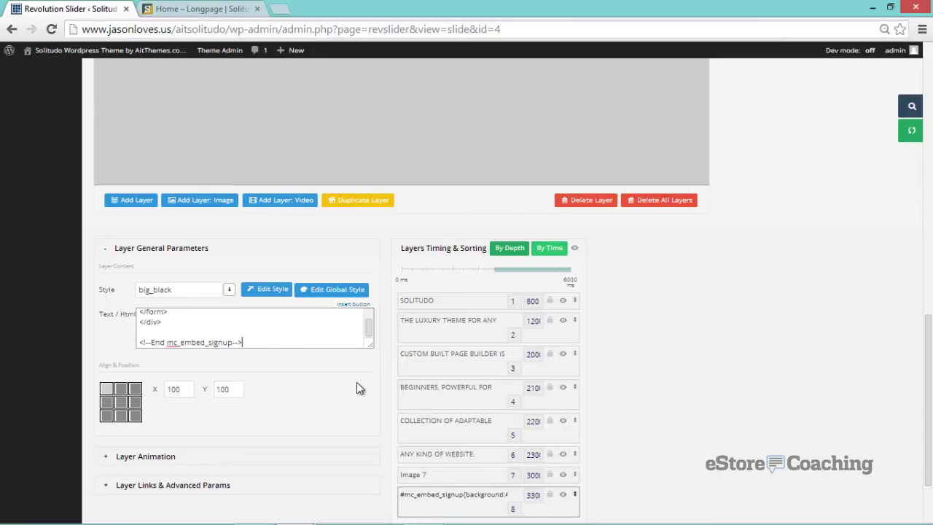
scroll(338, 400, up, 3)
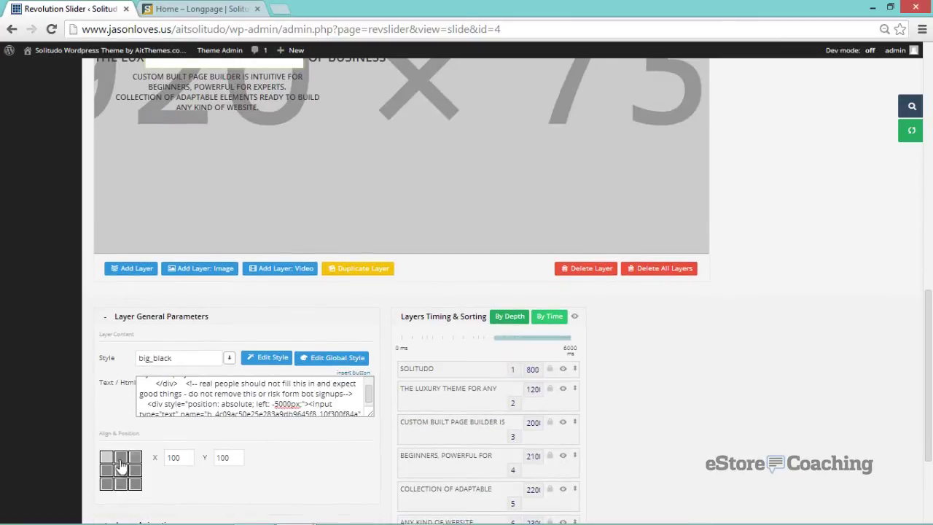
- Align the signup form layer middle-left with X offset 100 and Y offset 0
click(108, 472)
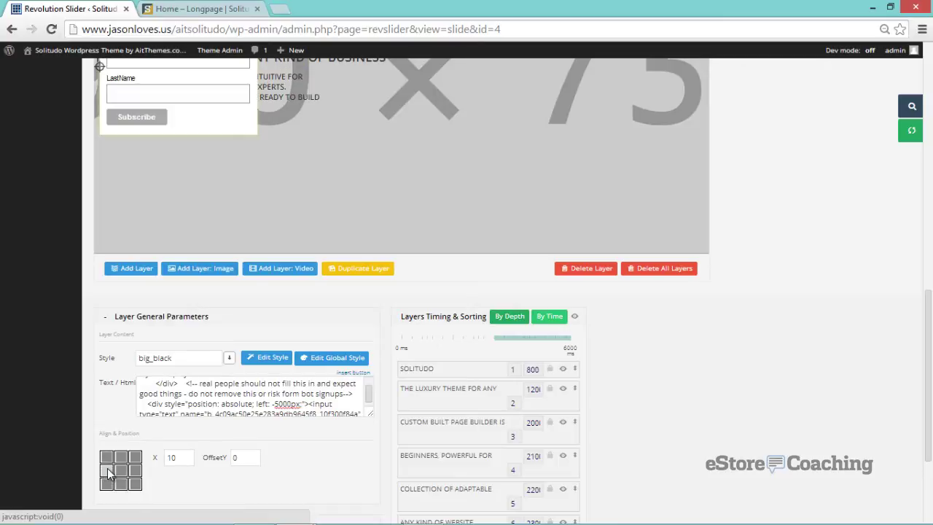
scroll(163, 470, up, 3)
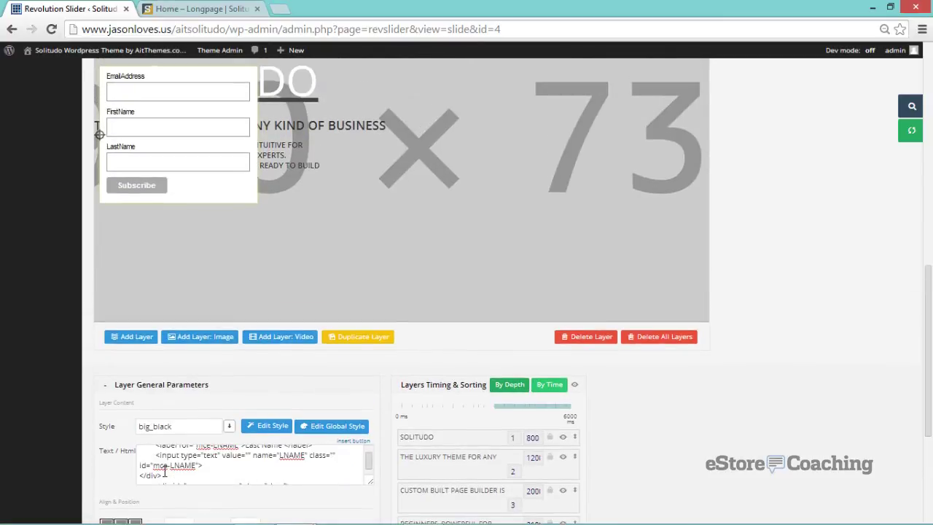
scroll(182, 348, down, 2)
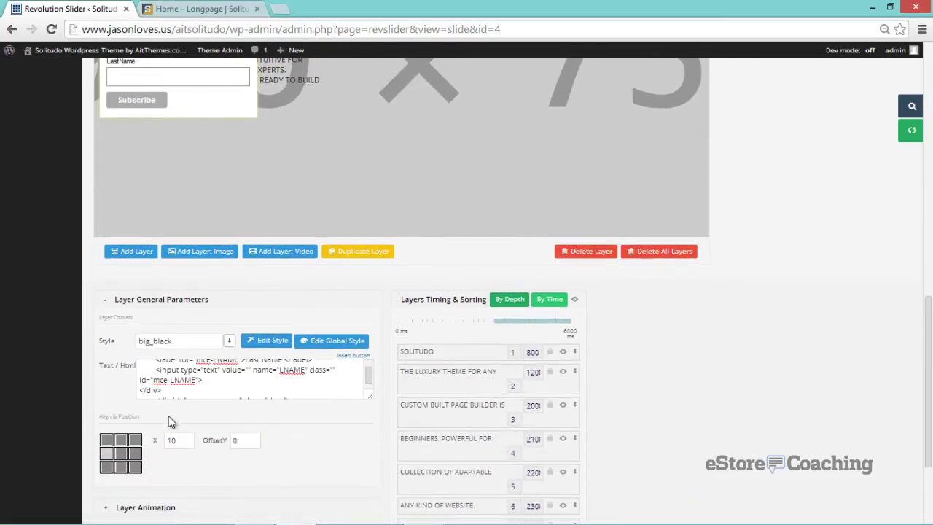
drag(184, 438, 159, 438)
text(20)
key(Tab)
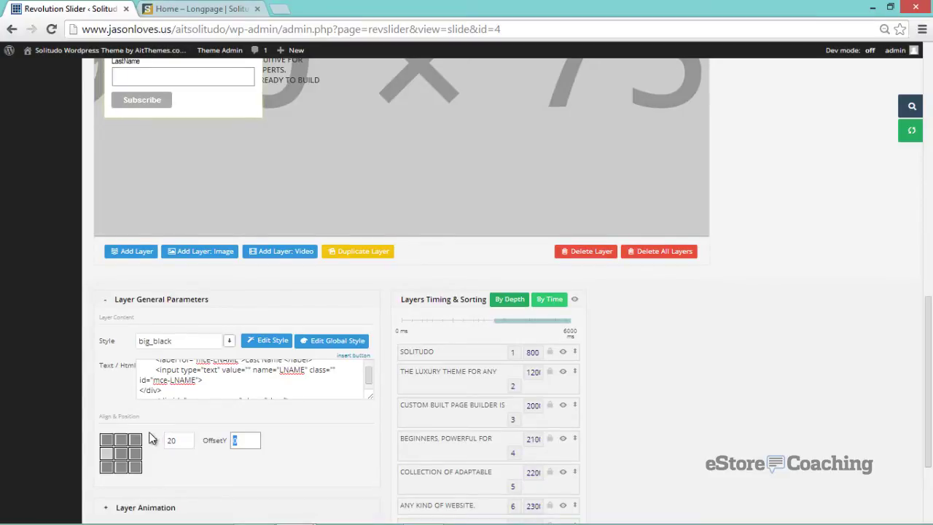
key(shift+Tab)
text(100)
key(Tab)
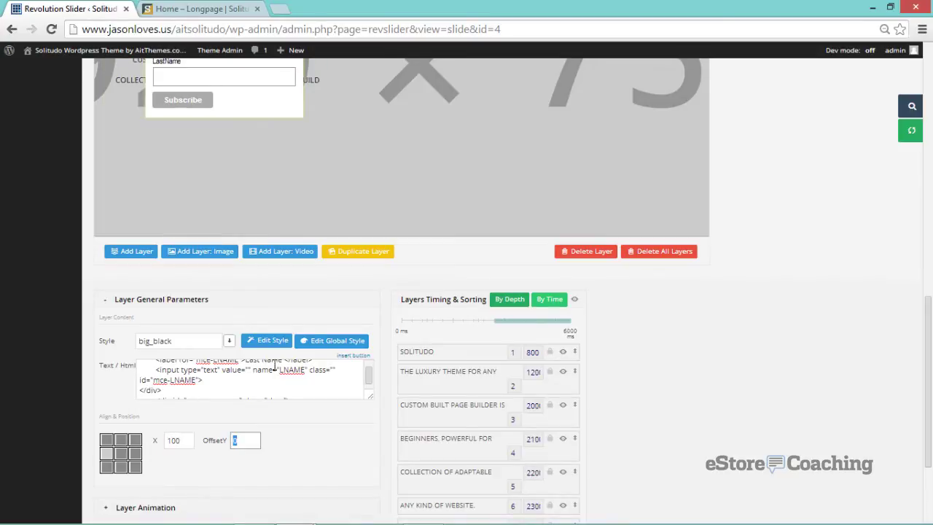
scroll(394, 338, up, 1)
scroll(398, 340, down, 1)
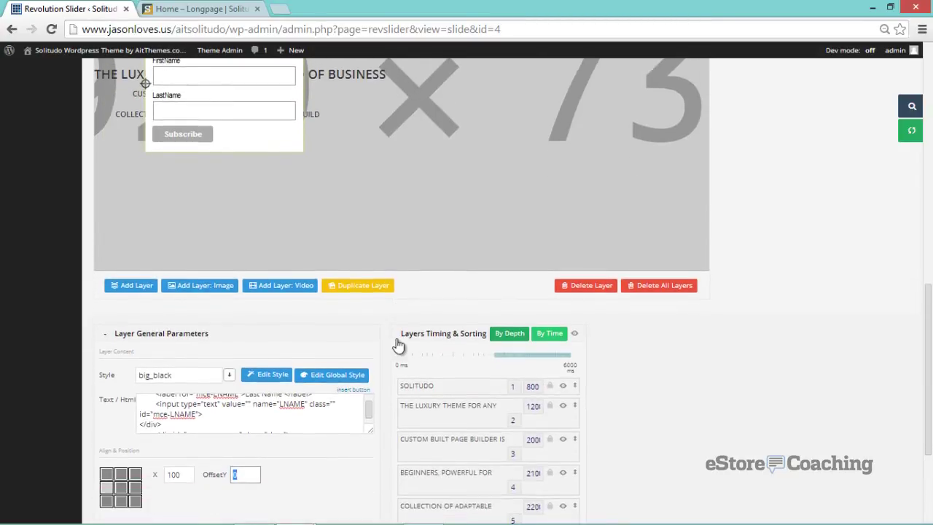
scroll(408, 350, down, 1)
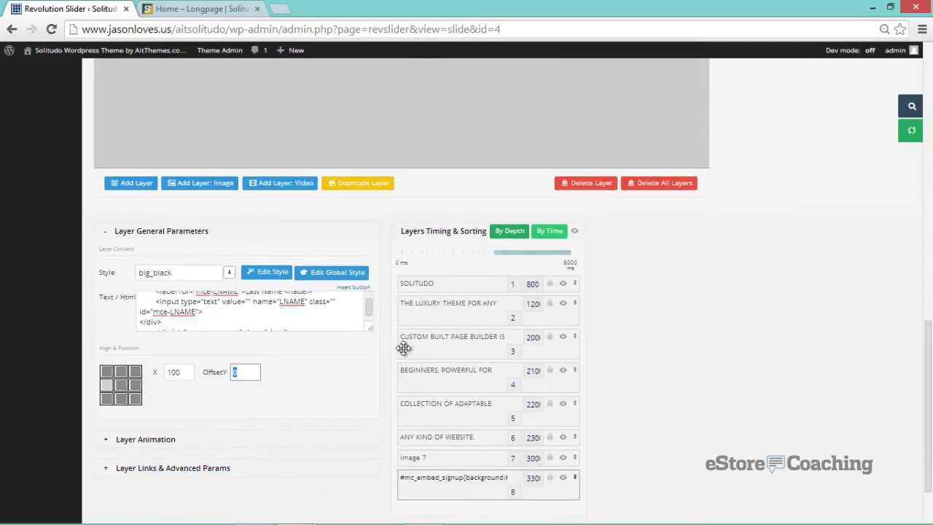
- Add a layer containing the pasted YouTube embed code, aligned to the slide's middle-right
click(147, 191)
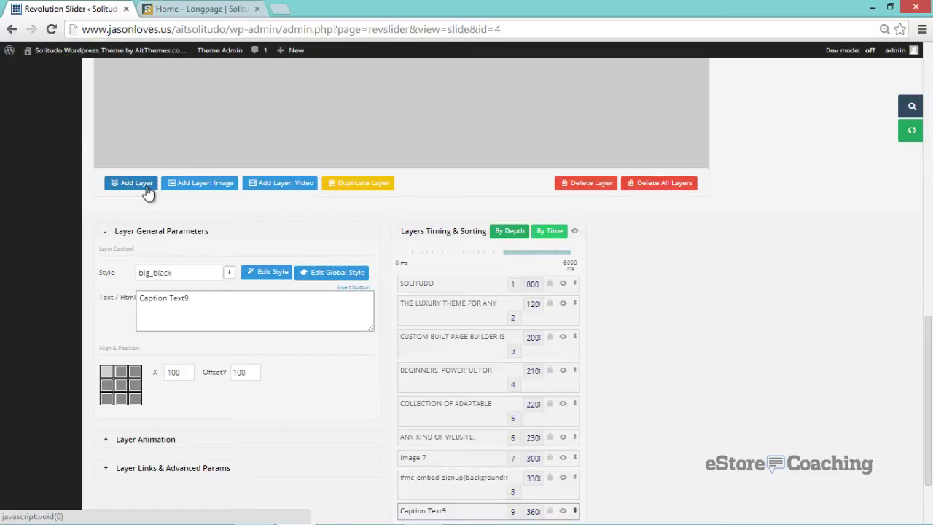
drag(208, 298, 126, 297)
text(<iframe width="560" height="315" src="//www.youtube.com/embed/EtUheFwLTVM" frameborder="0" allowfullscreen></iframe>)
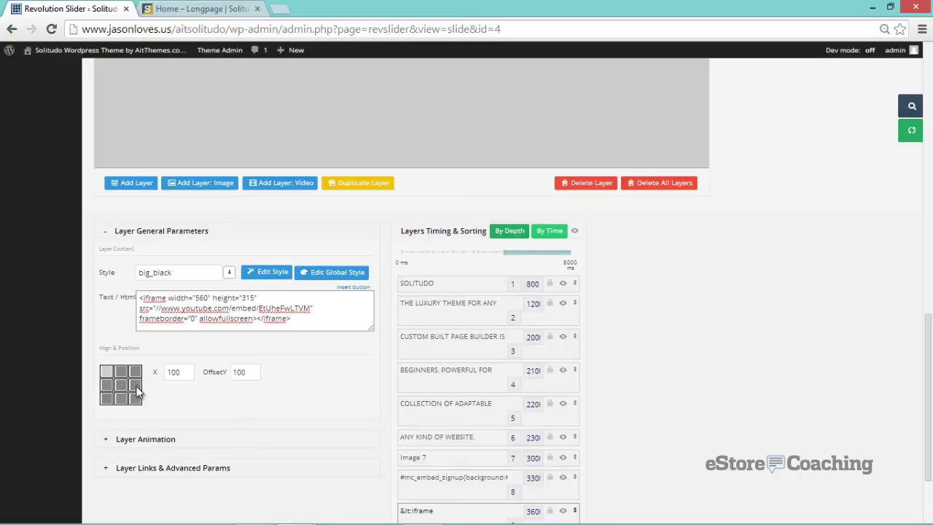
click(137, 387)
scroll(429, 395, up, 2)
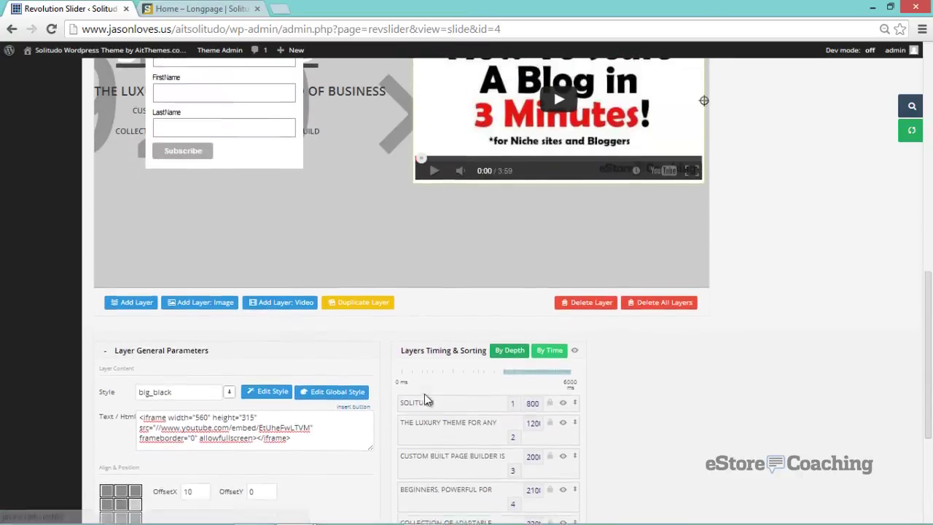
scroll(425, 397, up, 1)
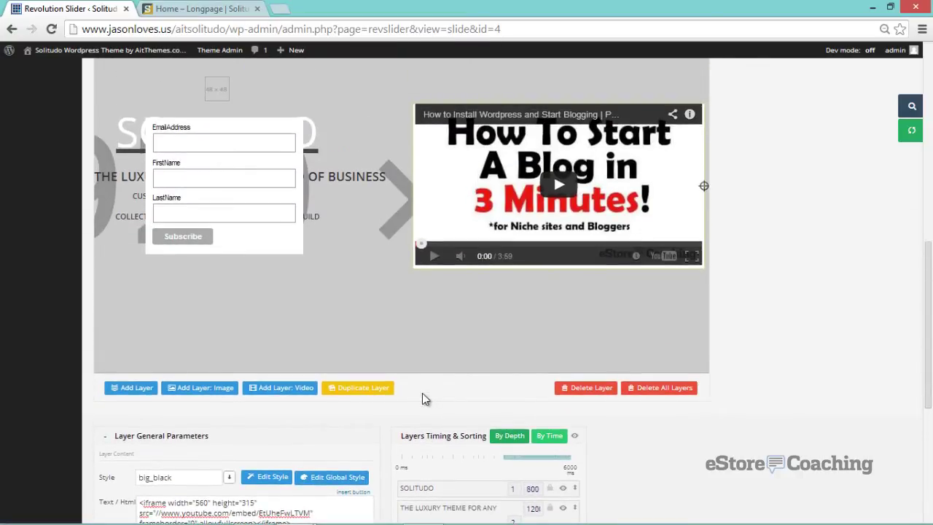
scroll(422, 394, down, 3)
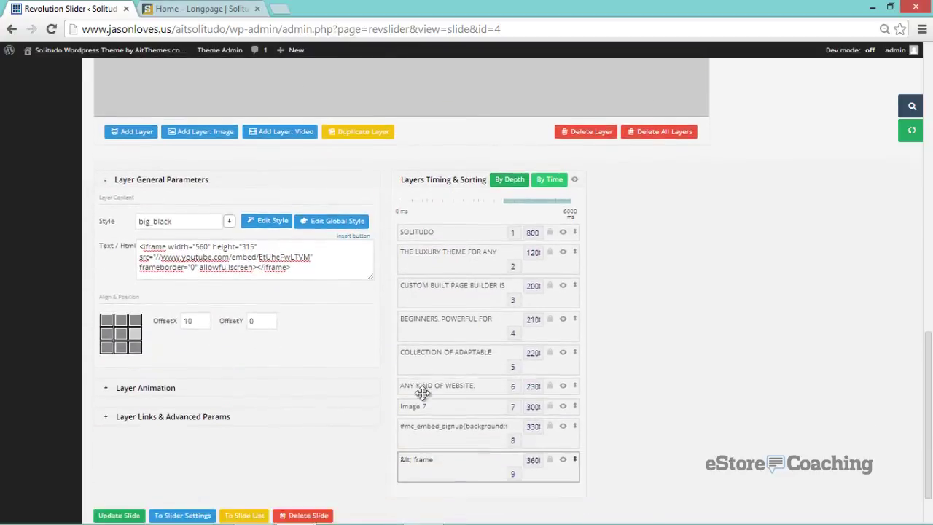
scroll(423, 393, down, 1)
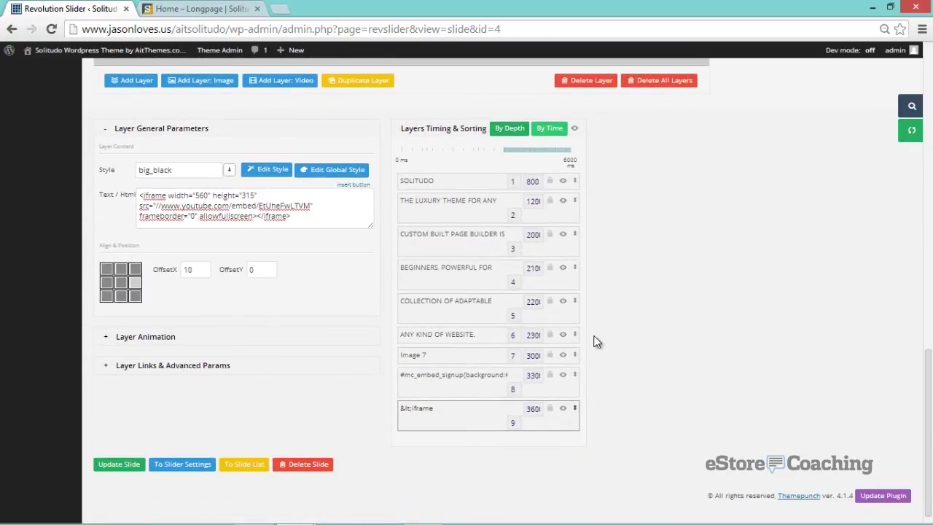
- Update the slide to save the new video layer
click(910, 136)
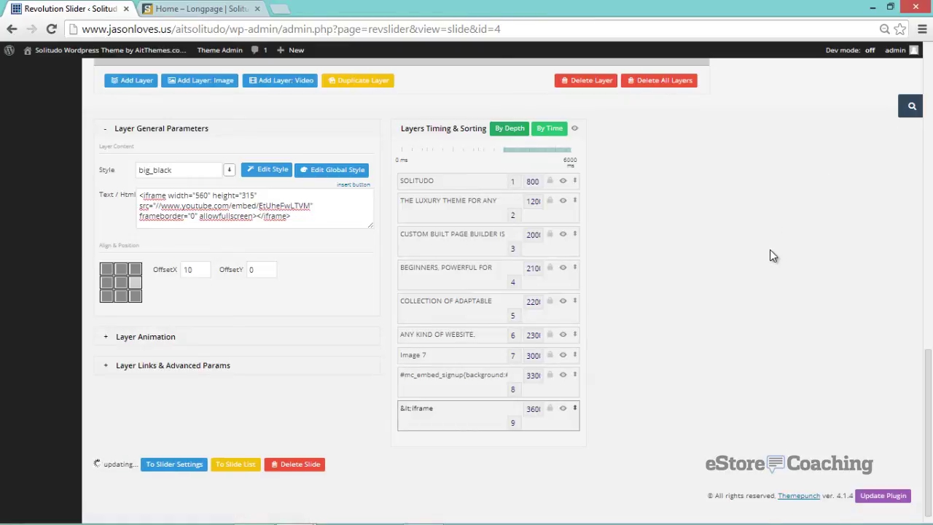
scroll(770, 250, up, 3)
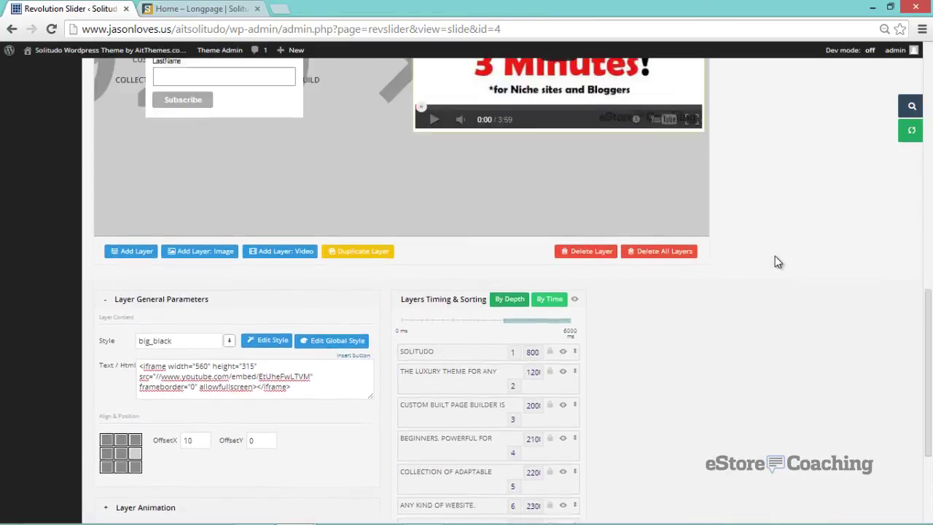
scroll(775, 256, up, 2)
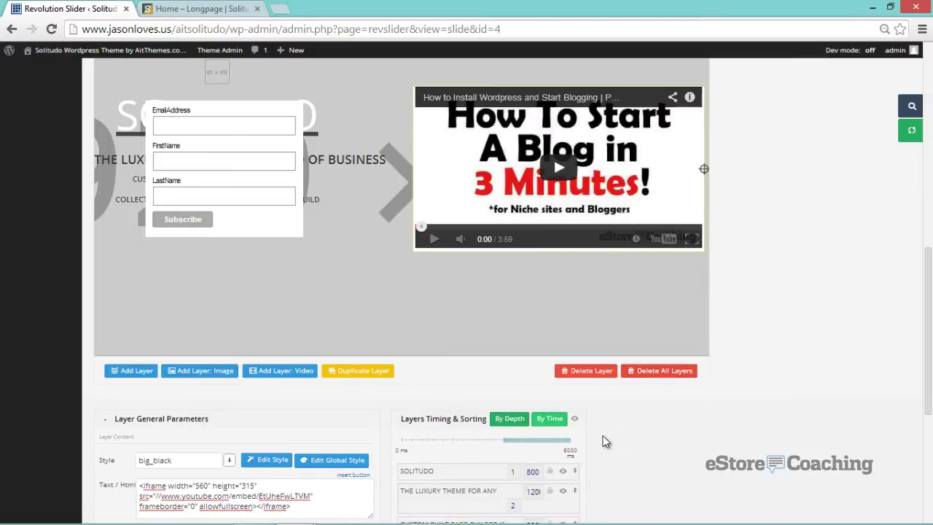
scroll(605, 441, down, 4)
scroll(602, 437, down, 2)
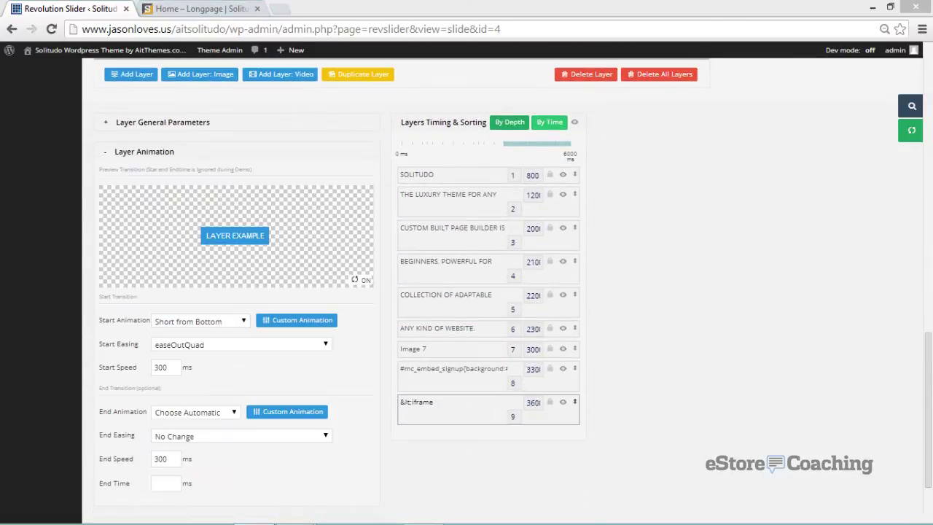
click(68, 280)
scroll(69, 280, up, 6)
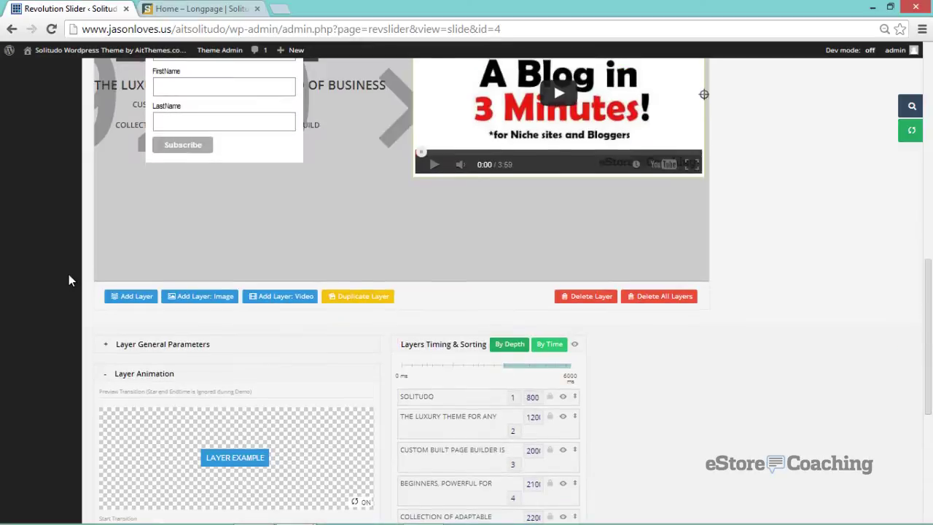
scroll(68, 277, up, 6)
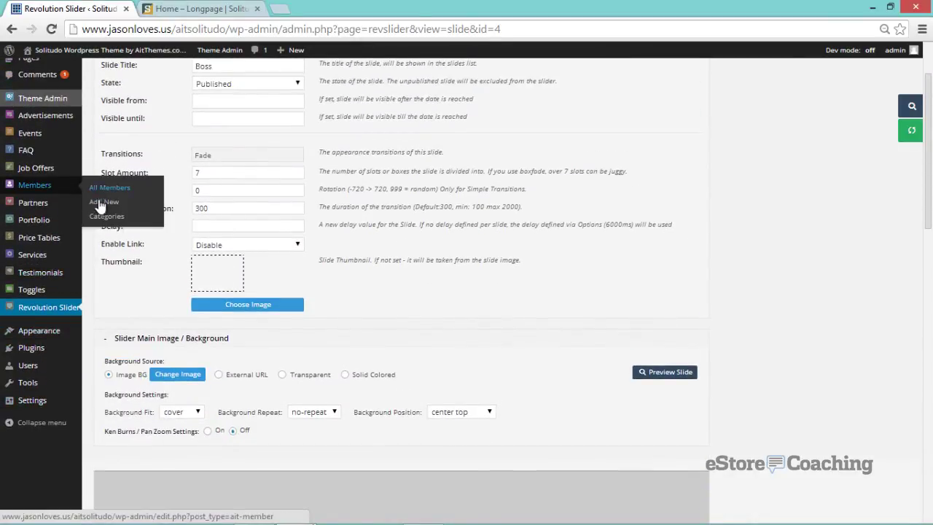
- Create a new team member with the member's name, position Owner and a pasted biography
click(102, 203)
click(150, 101)
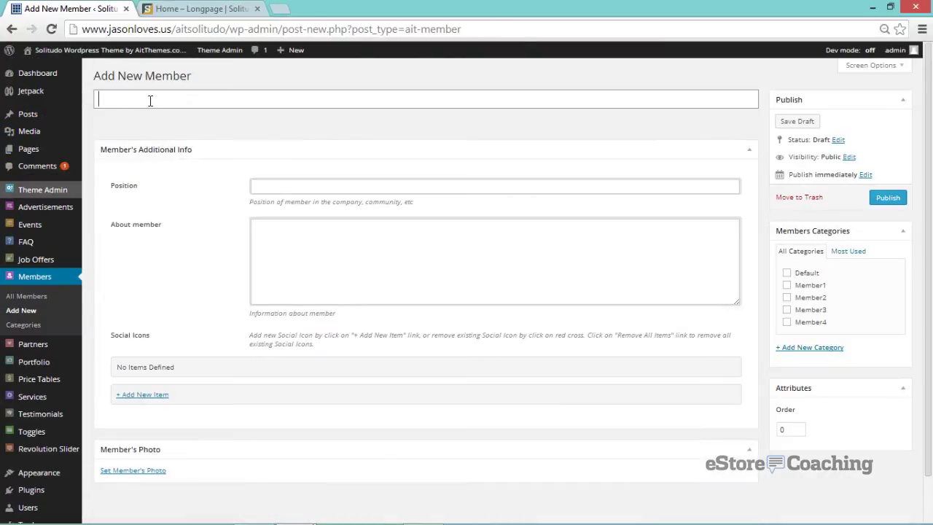
text(Jason)
click(270, 190)
text(Own)
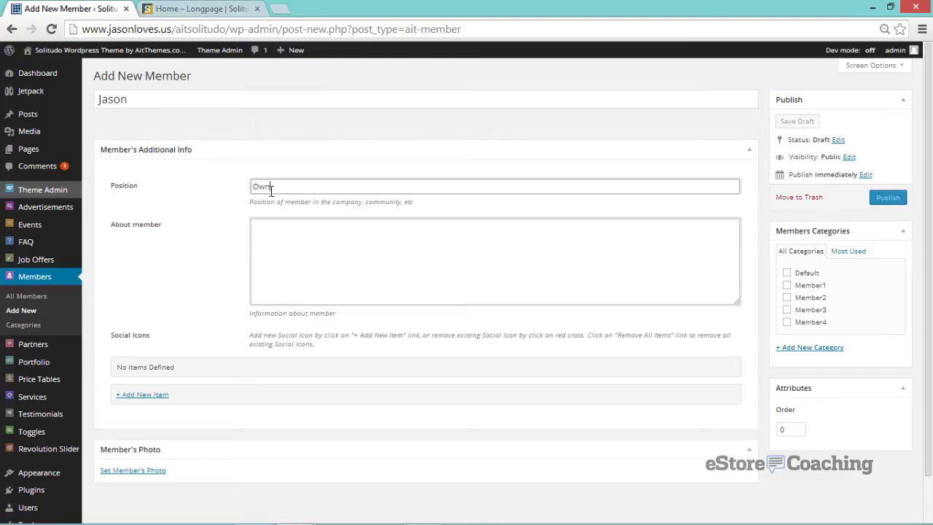
text(er)
click(265, 225)
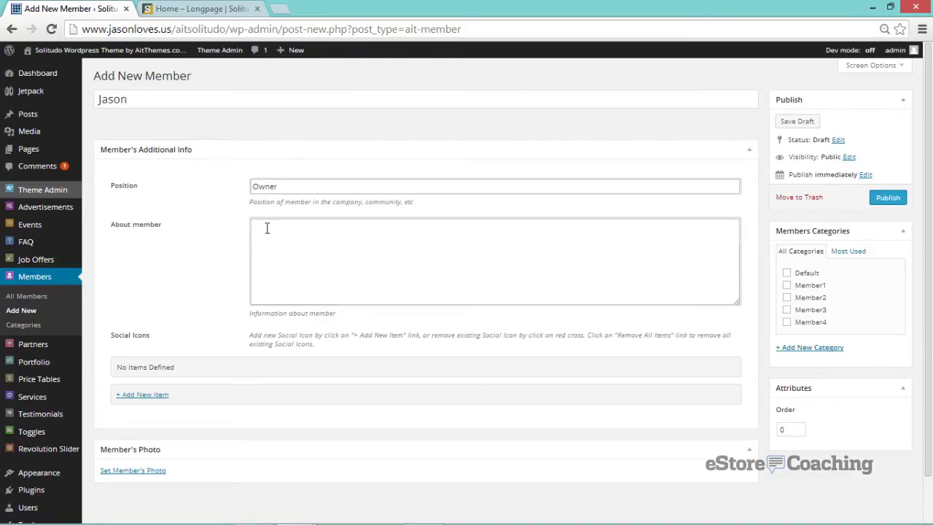
text(Jason was born and raised in NYC and moved to San Diego several years ago with his wife.  Lorem ipsum dolor sit amet, consectetur adipisicing elit, sed do eiusmod tempor incididunt ut labore et dolore magna aliqua. Ut enim ad minim veniam, quis nostrud exercitation ullamco laboris nisi ut aliquip ex ea commodo consequat. Duis aute irure dolor in reprehenderit in voluptte velit.)
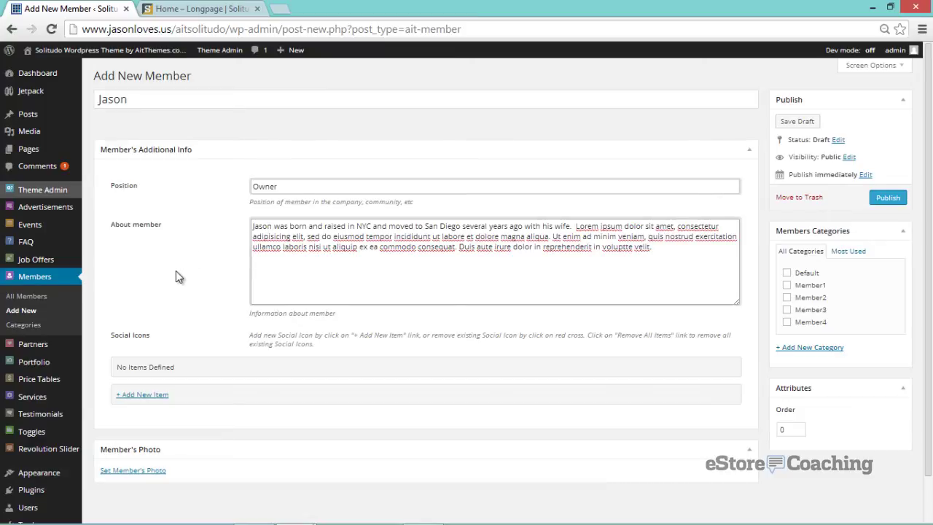
scroll(175, 277, down, 1)
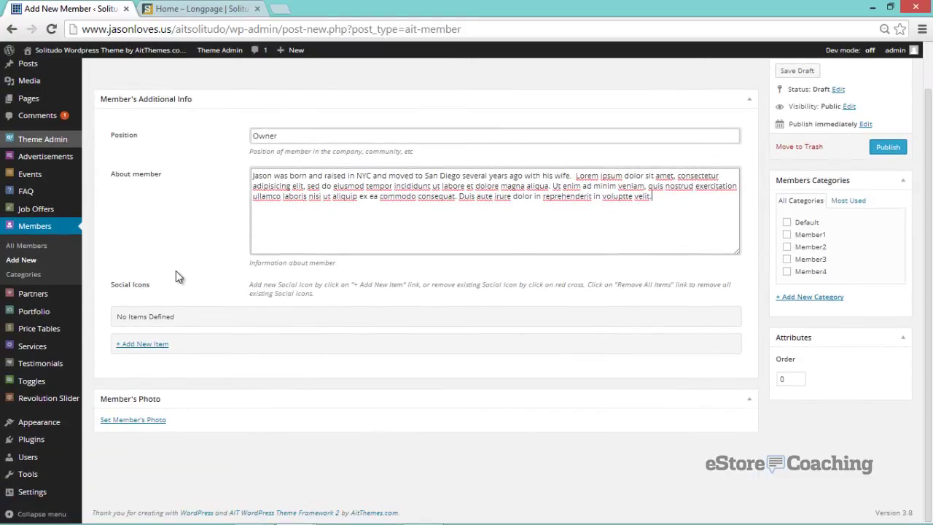
- Add a Twitter bird social icon with profile link, tick the Default category, and publish
click(155, 345)
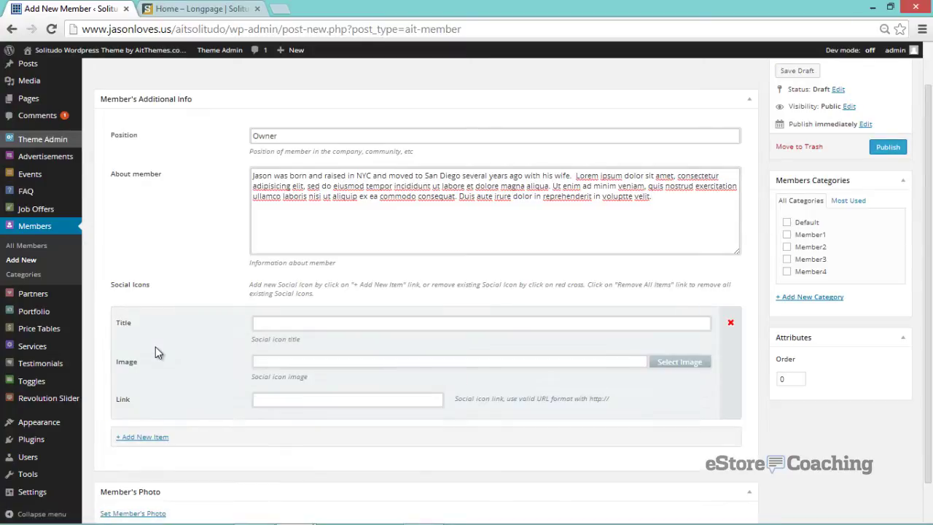
click(274, 325)
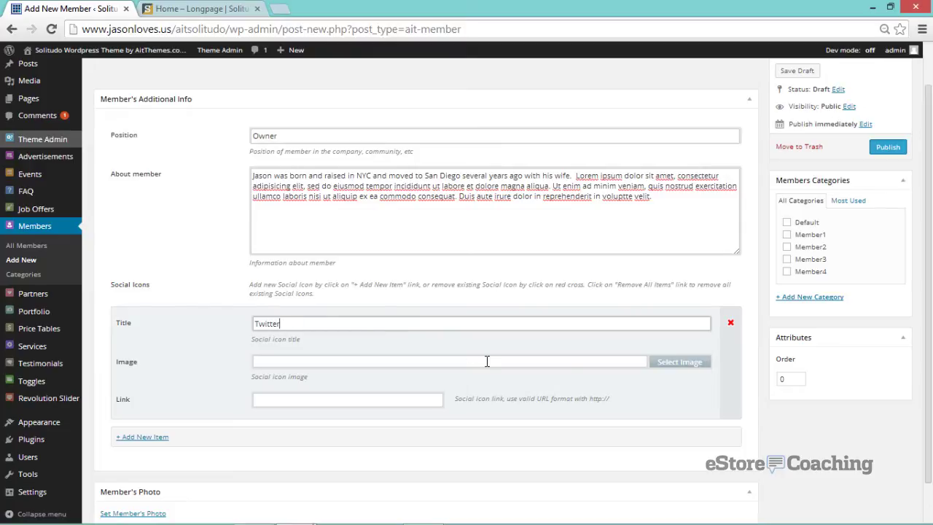
click(668, 362)
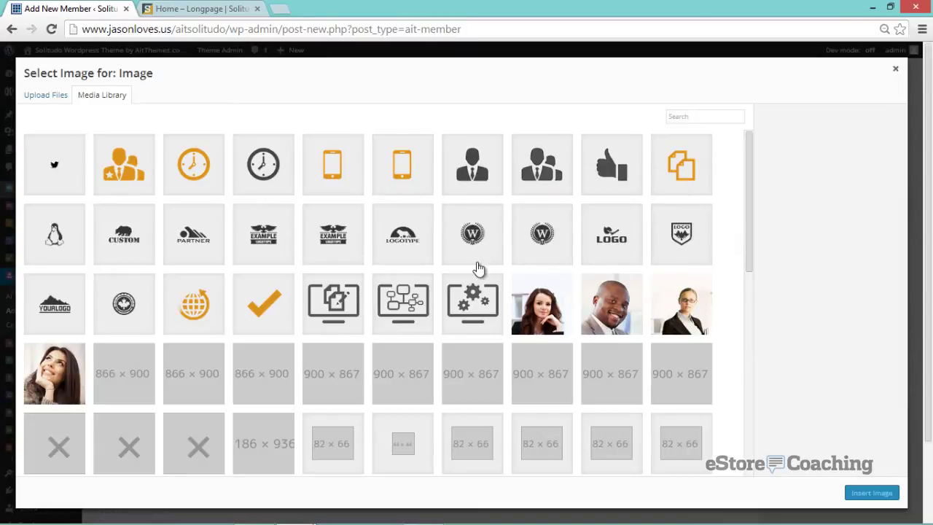
click(57, 156)
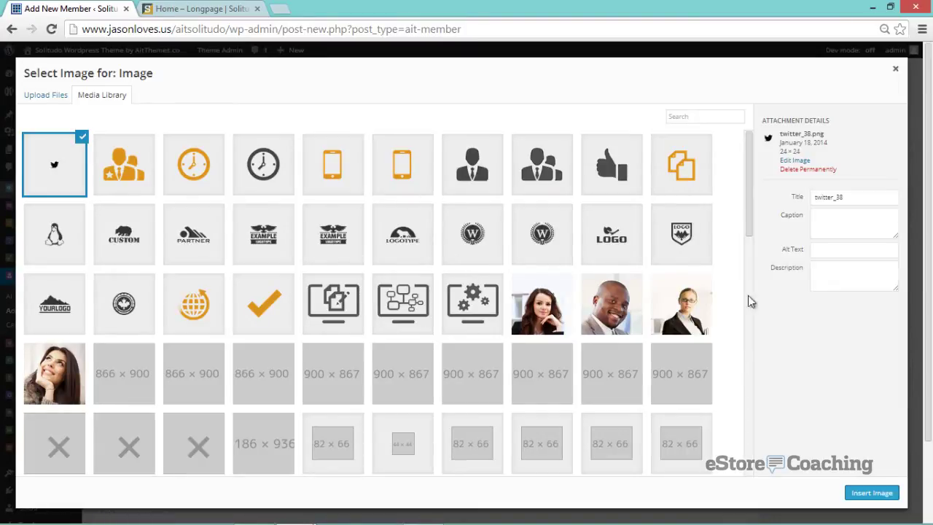
click(871, 493)
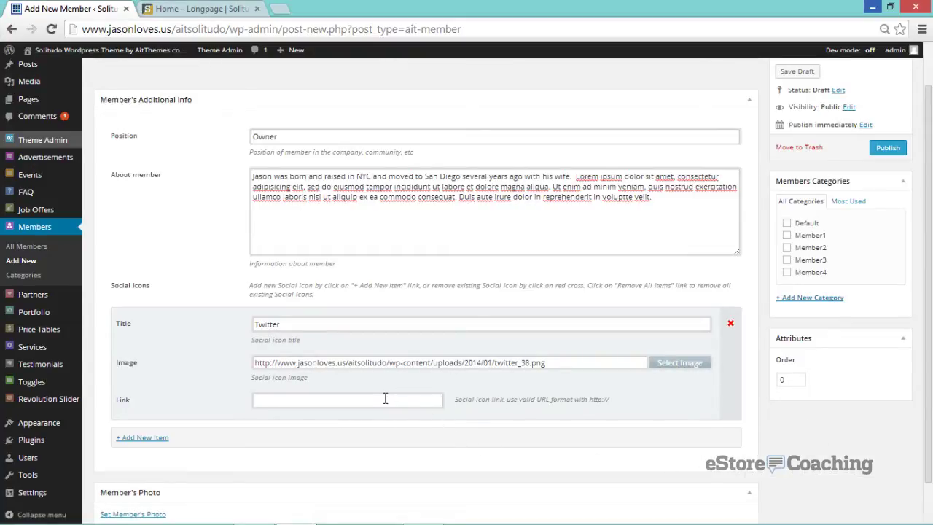
click(426, 408)
text(https://twitter.com/estorecoaching)
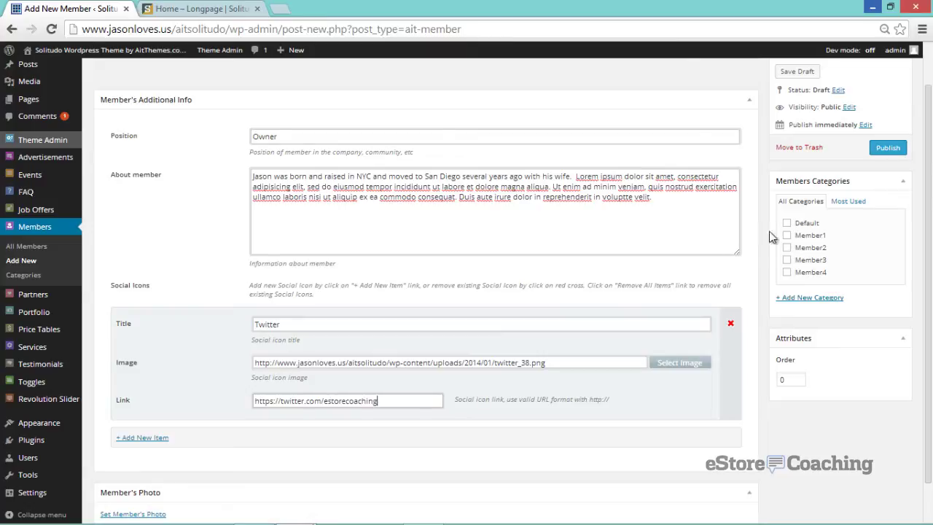
click(787, 223)
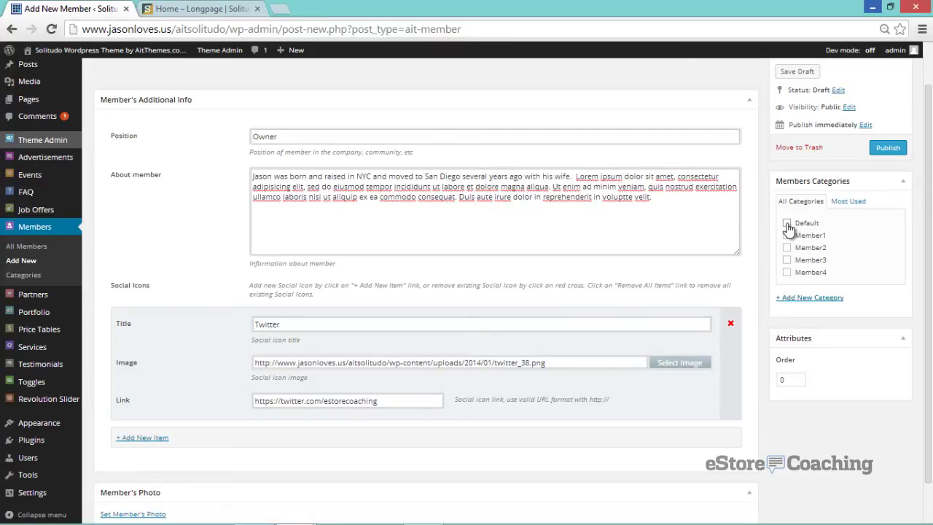
click(886, 148)
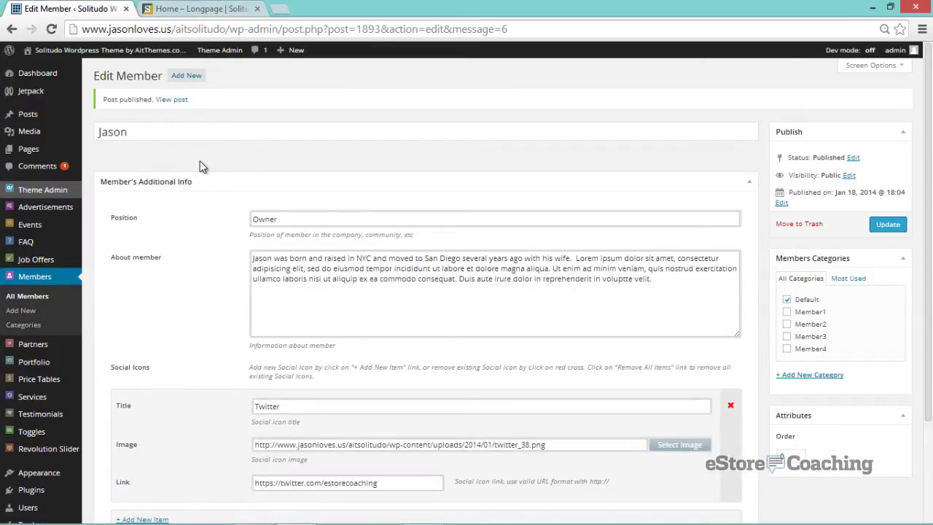
- In Page Builder settings, choose the eStore Coaching page and confirm creating its custom options
mouse_move(56, 196)
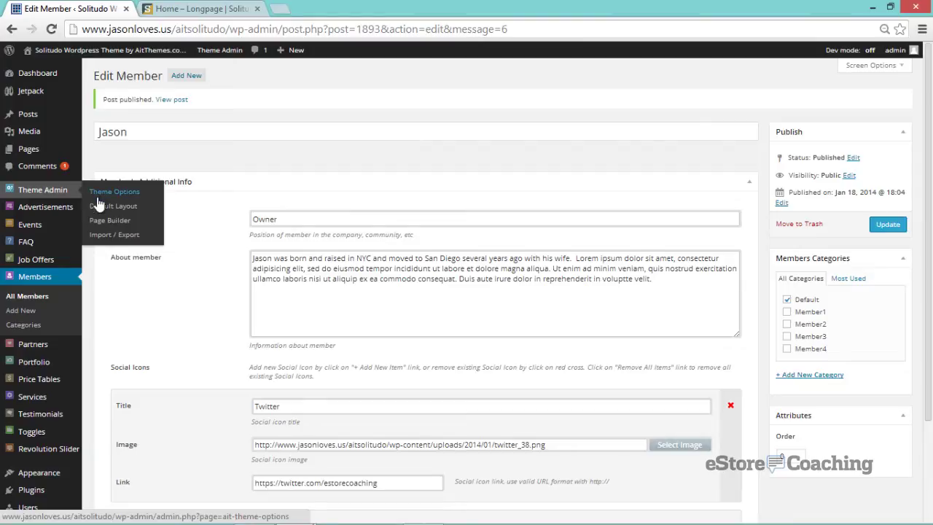
click(106, 226)
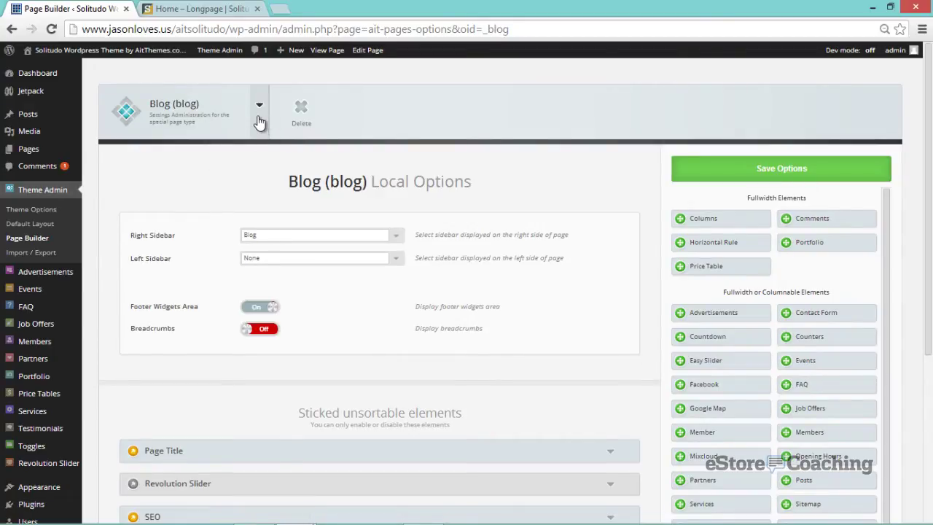
click(260, 116)
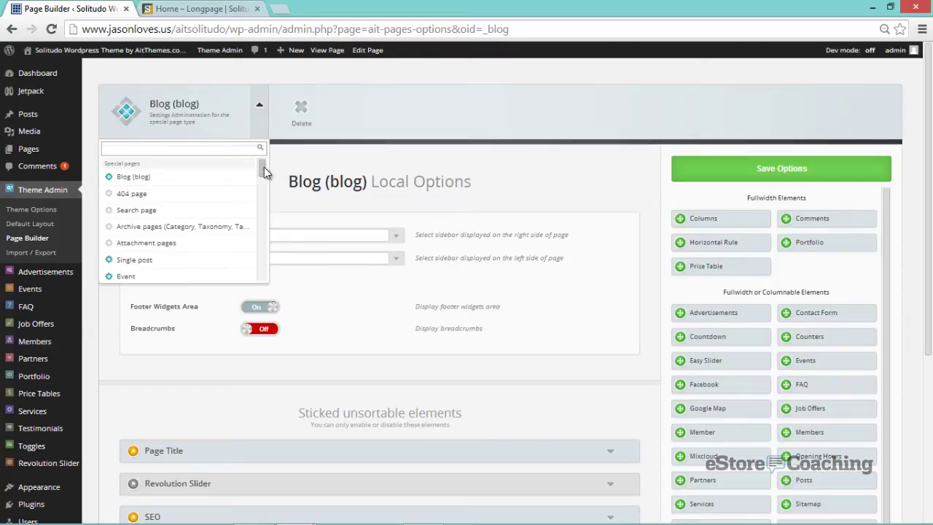
drag(263, 171, 263, 232)
scroll(264, 186, down, 1)
click(184, 220)
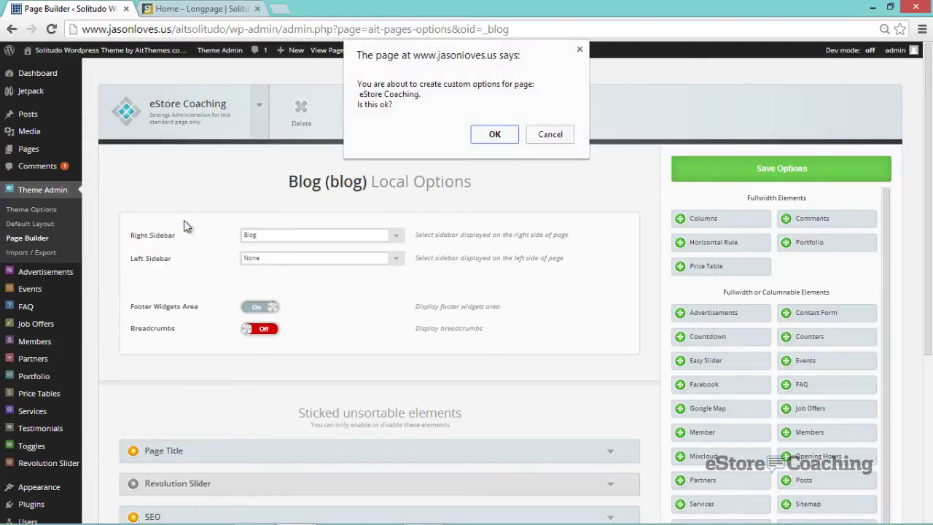
click(494, 139)
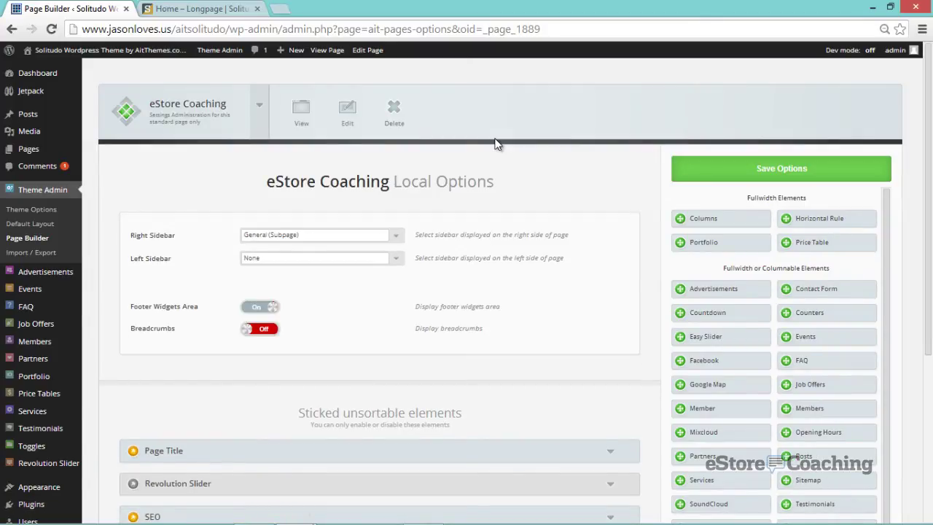
right_click(305, 114)
- View the live eStore Coaching page in a new tab, then return to the Page Builder tab
click(339, 122)
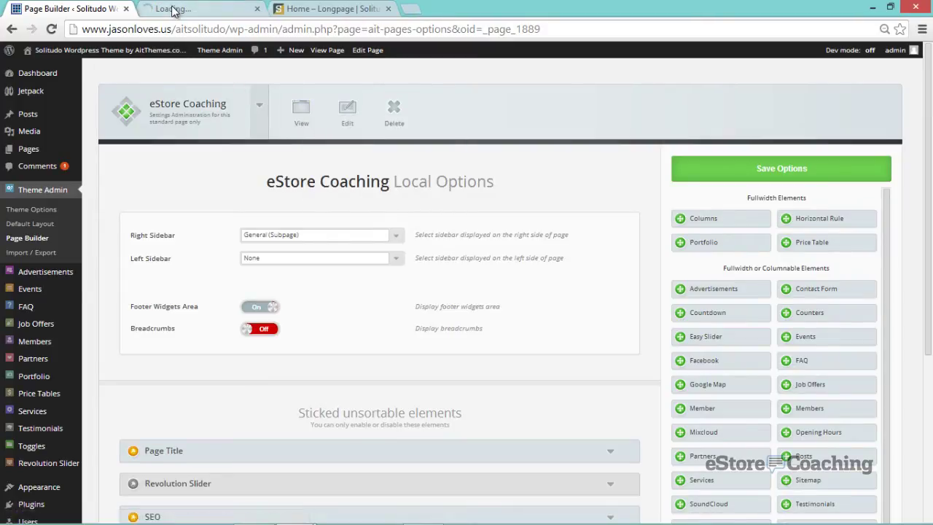
click(174, 10)
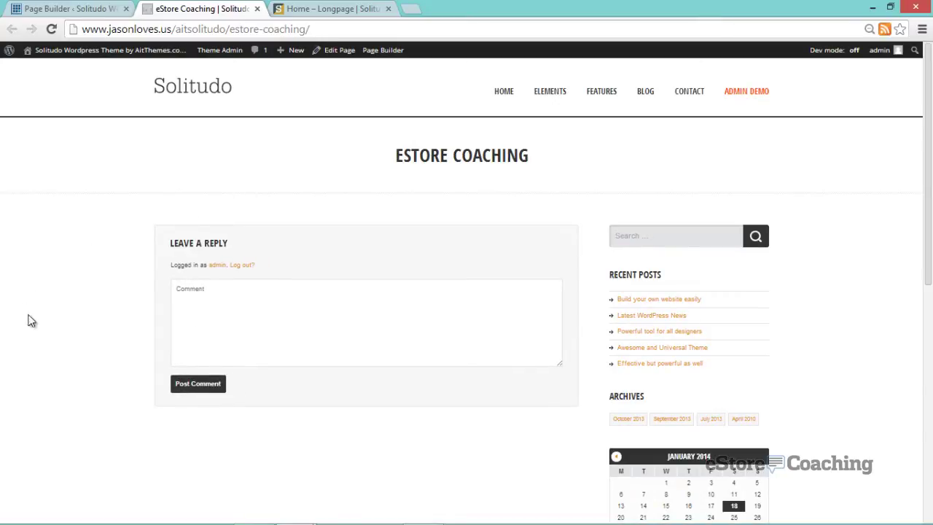
scroll(51, 353, down, 2)
scroll(52, 353, down, 2)
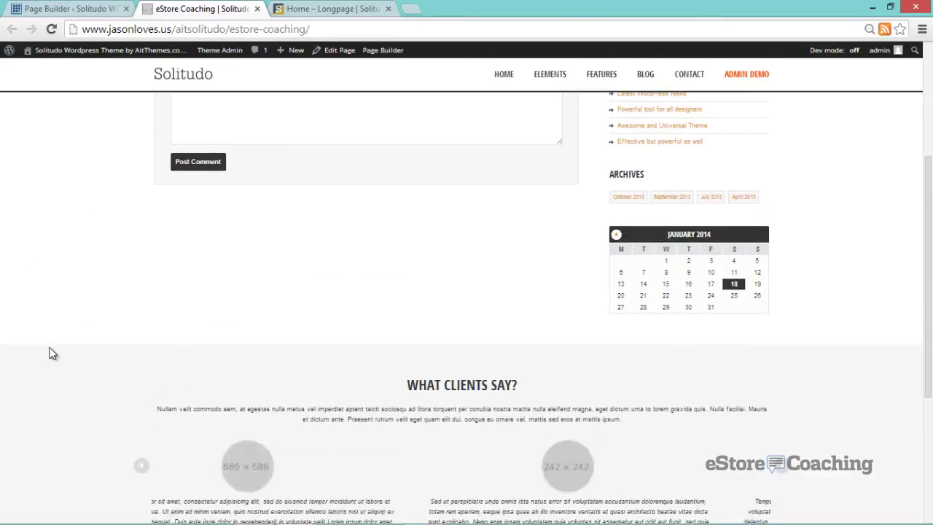
scroll(52, 353, down, 2)
scroll(53, 354, up, 5)
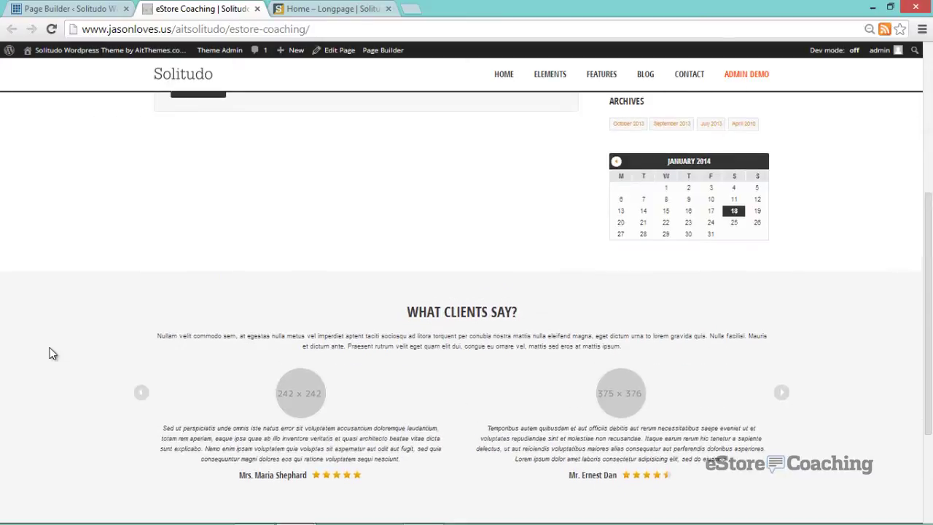
scroll(52, 354, up, 1)
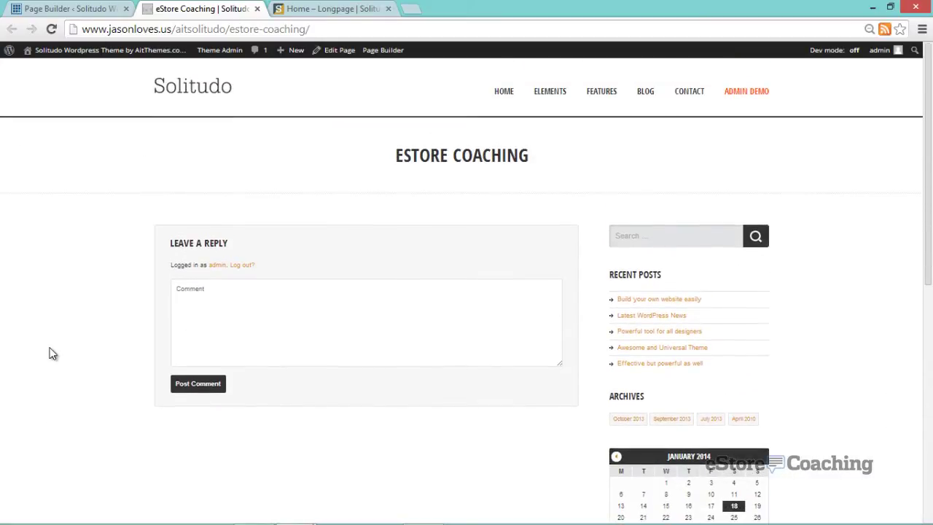
click(88, 8)
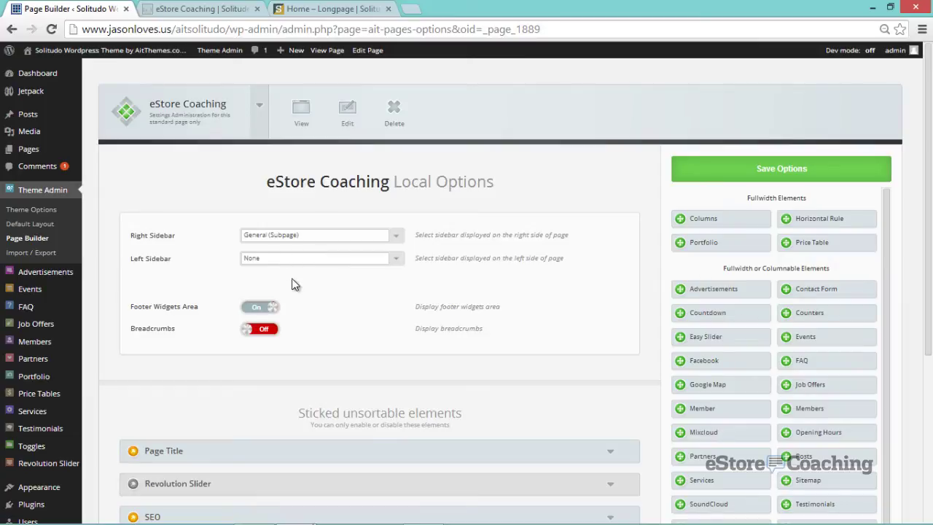
- Set the right sidebar to None and switch the Page Title display off
click(276, 236)
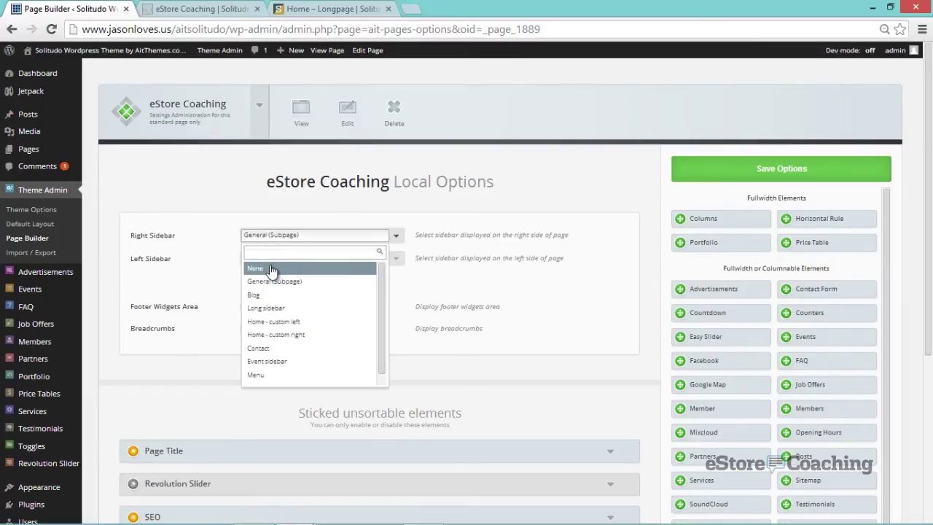
click(271, 269)
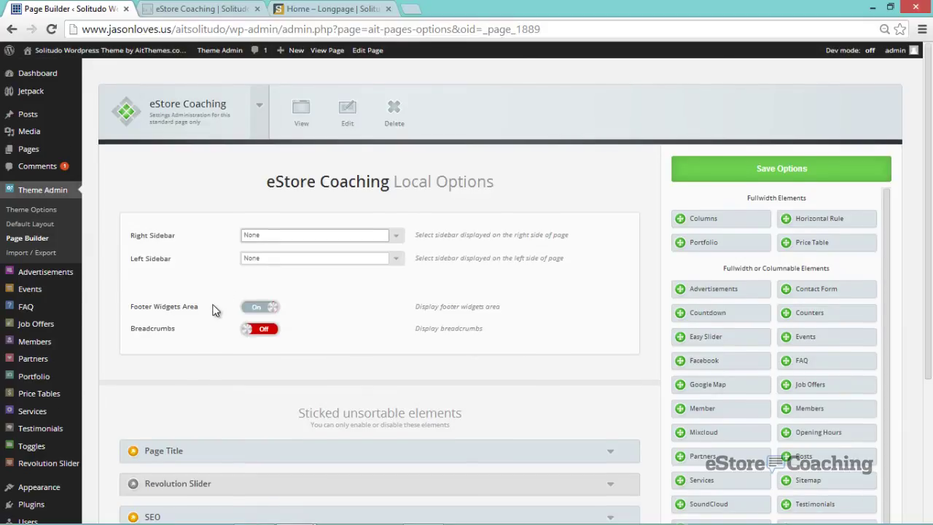
scroll(216, 309, down, 2)
scroll(215, 309, down, 1)
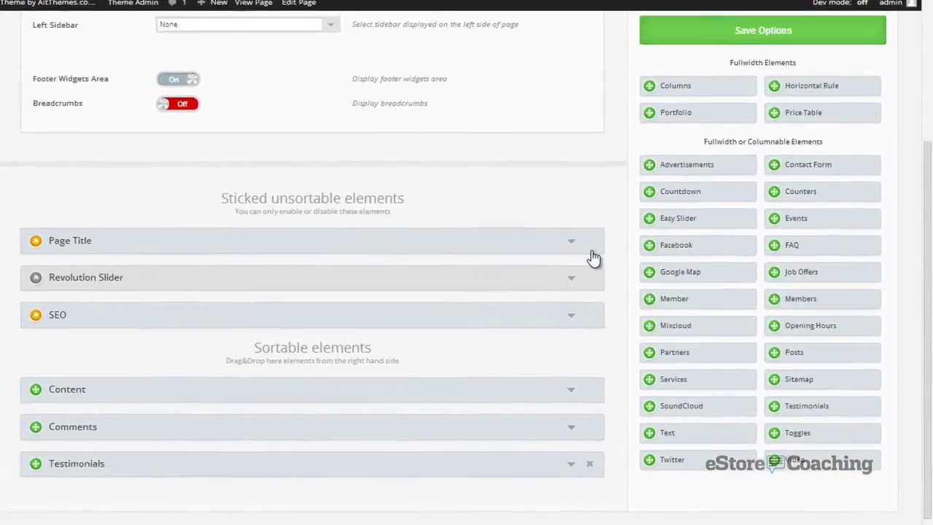
click(607, 319)
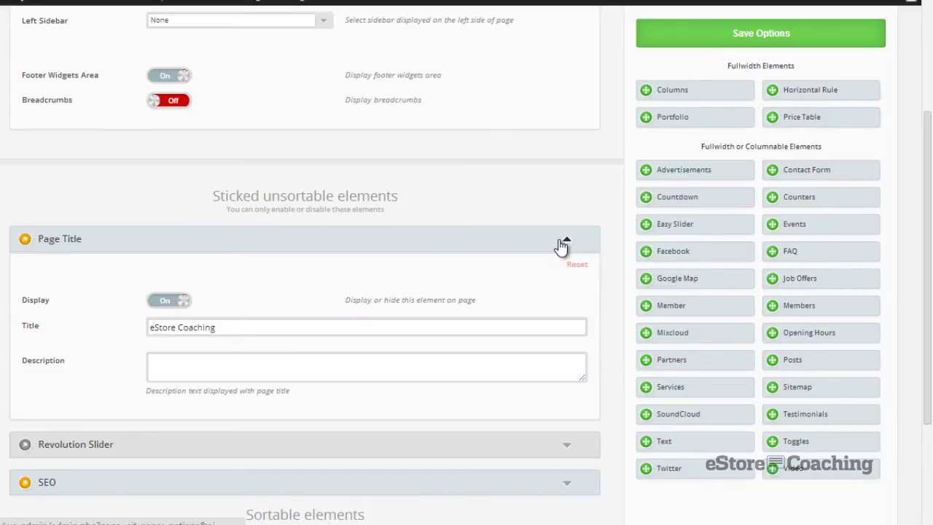
click(162, 304)
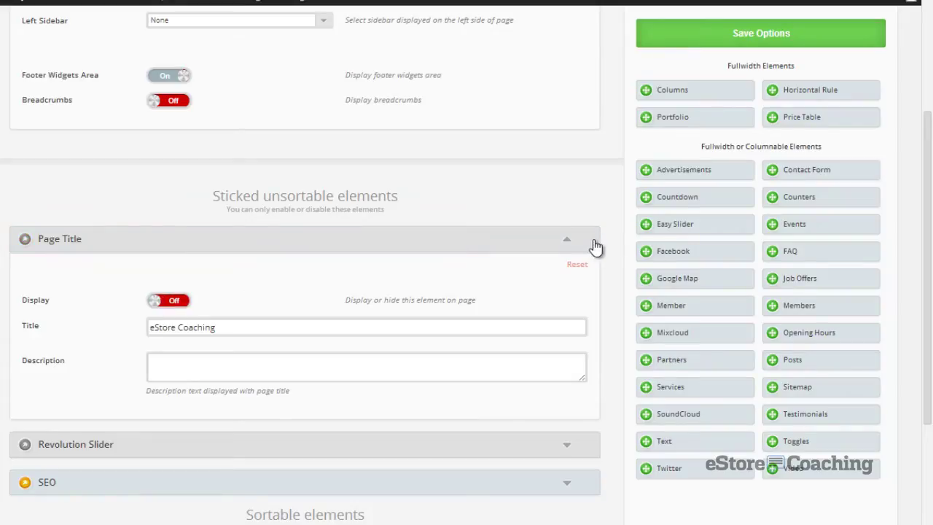
click(575, 243)
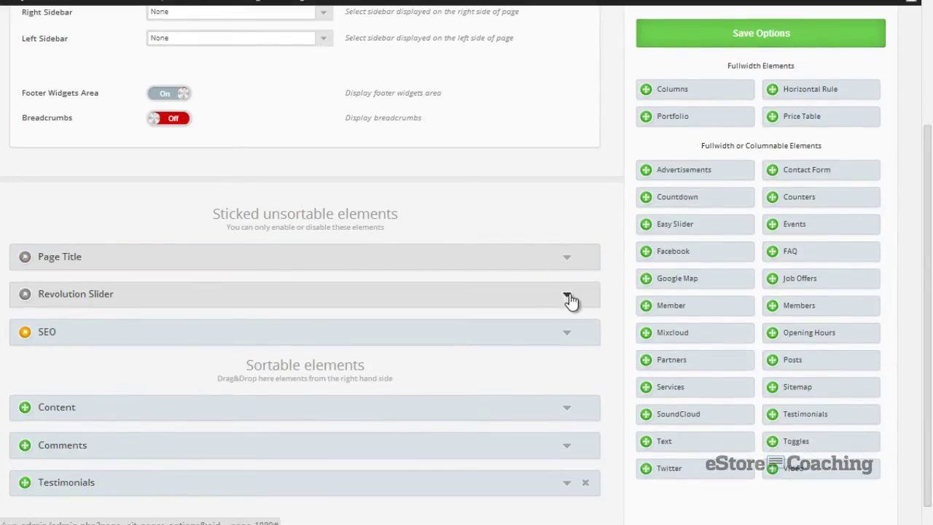
- Turn the Revolution Slider display on using the Slider with people alias
click(568, 298)
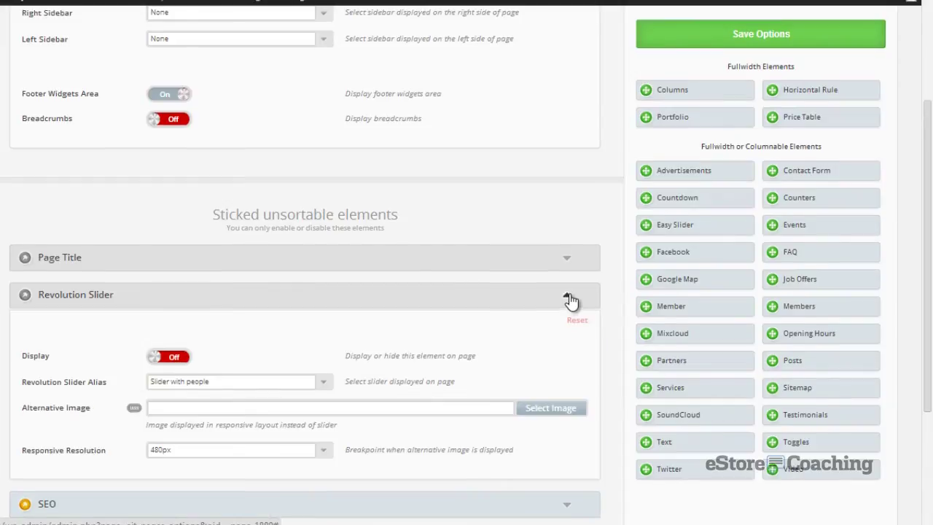
click(175, 357)
scroll(303, 326, down, 2)
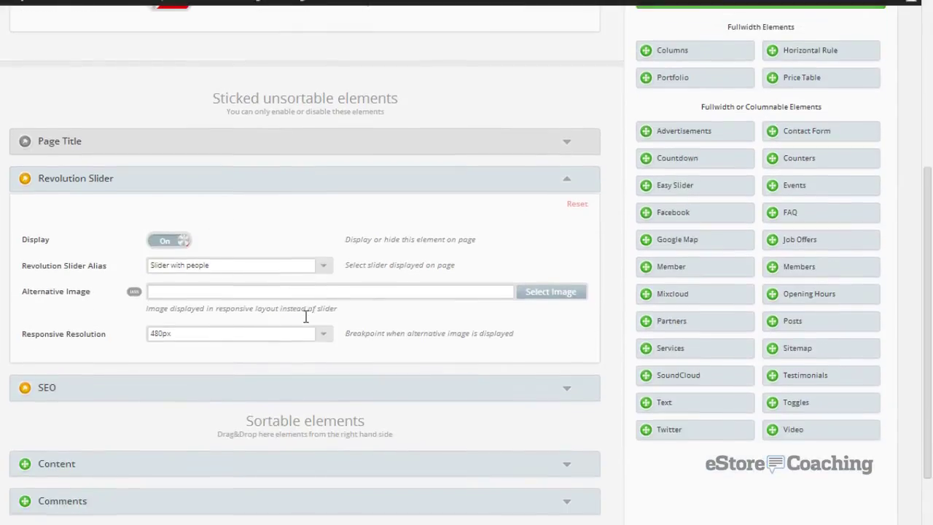
click(323, 268)
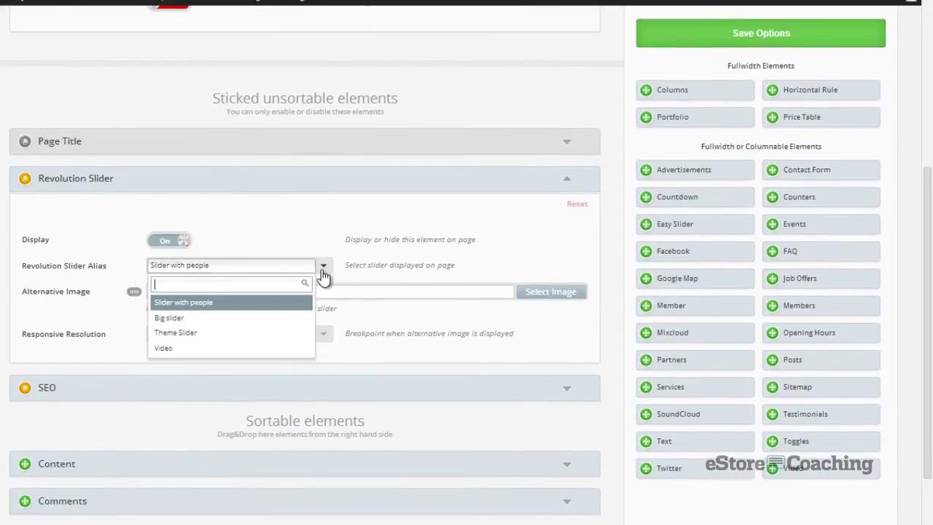
click(261, 303)
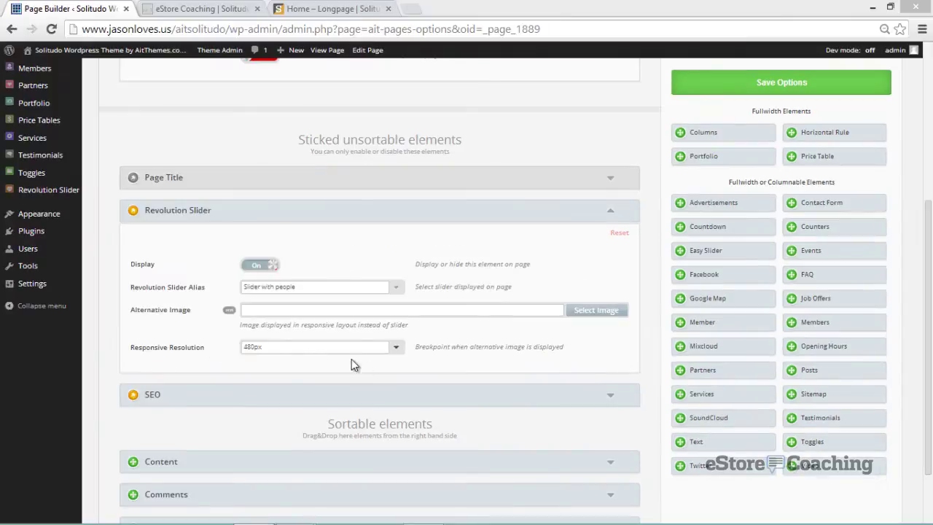
click(610, 214)
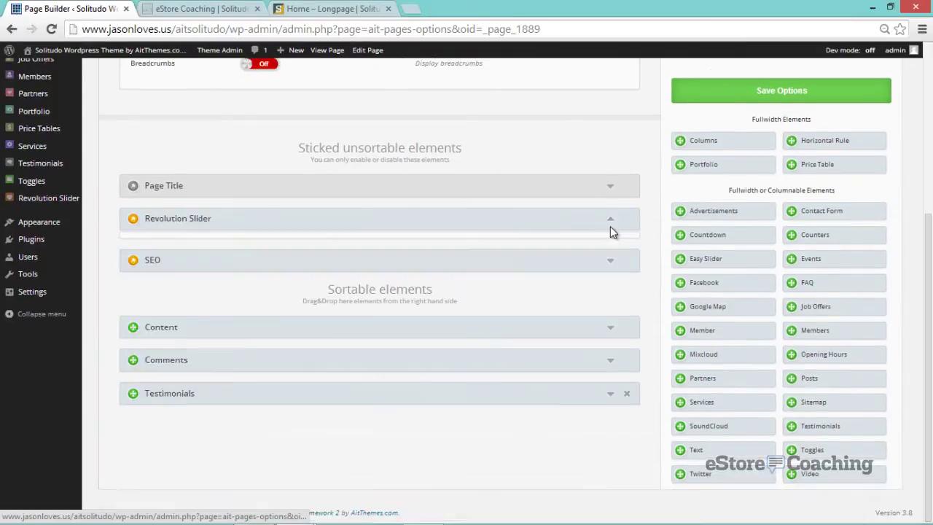
click(561, 354)
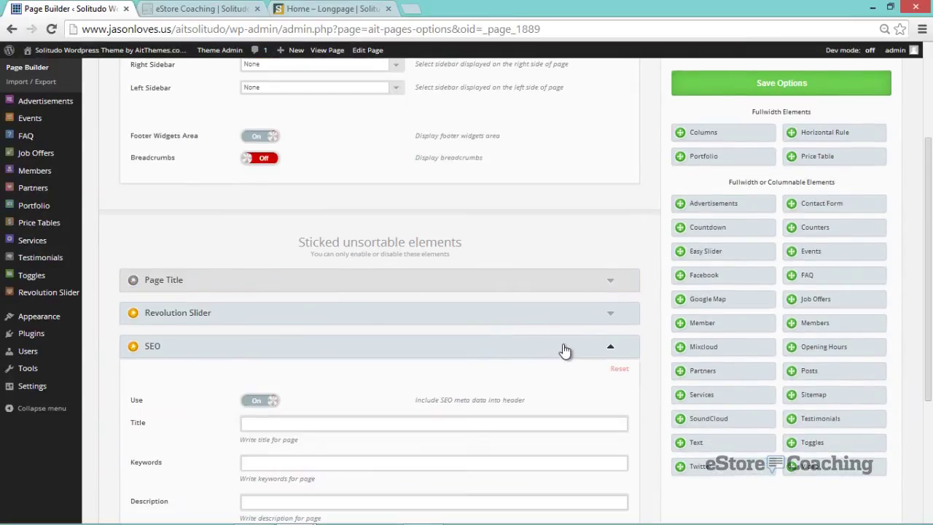
scroll(562, 350, down, 2)
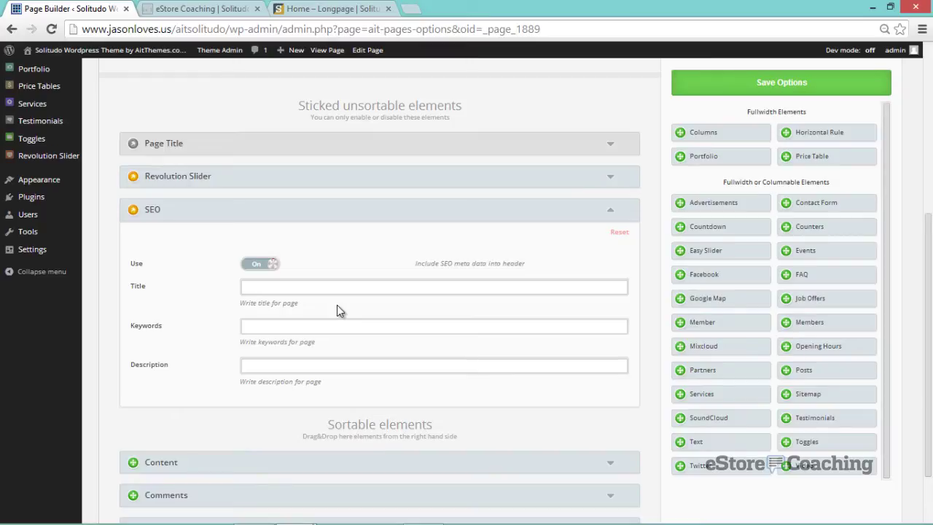
scroll(384, 308, down, 1)
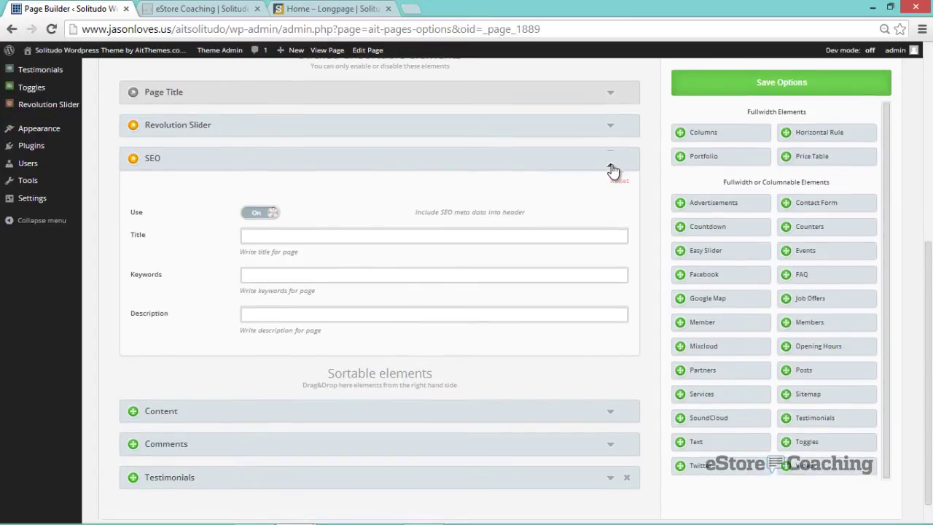
click(611, 163)
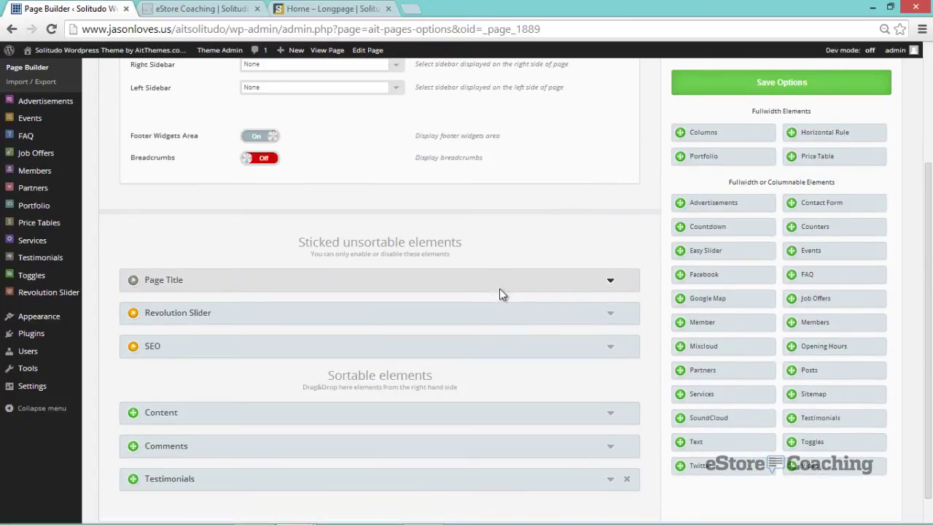
scroll(500, 290, up, 1)
scroll(500, 295, down, 2)
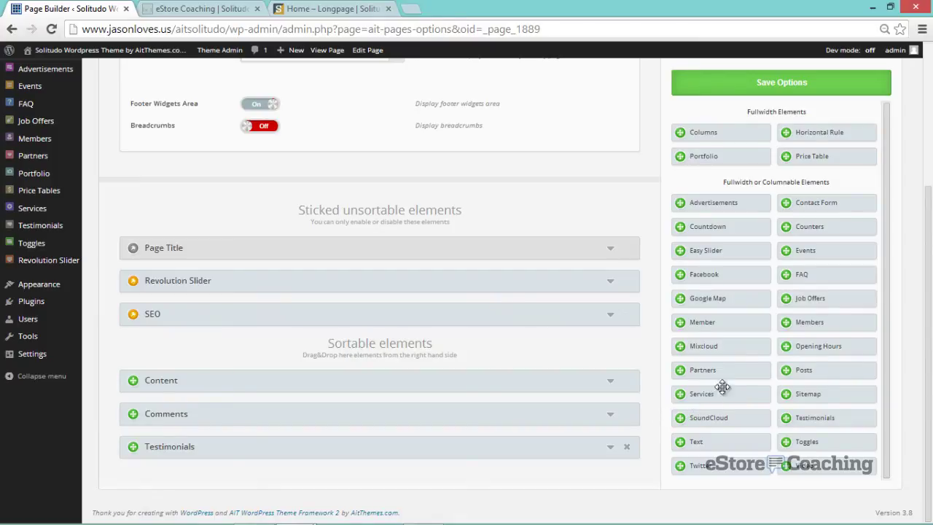
- Add the Price Table and Members elements to the sortable elements, folding their settings
drag(809, 158, 282, 373)
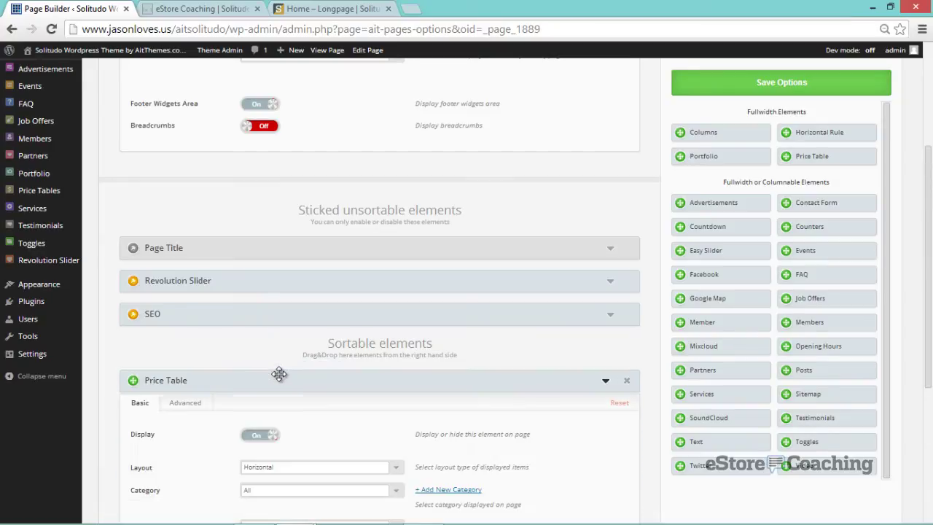
scroll(375, 374, down, 1)
scroll(374, 373, down, 1)
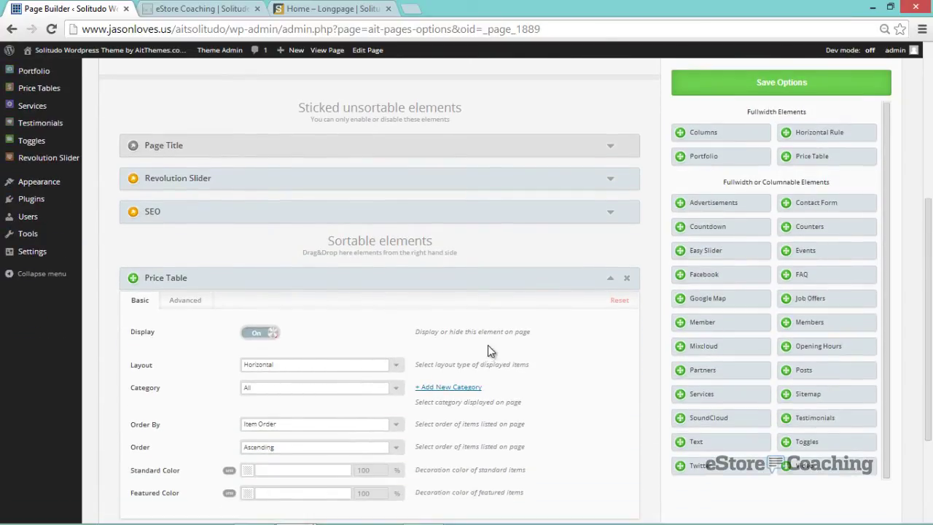
click(609, 286)
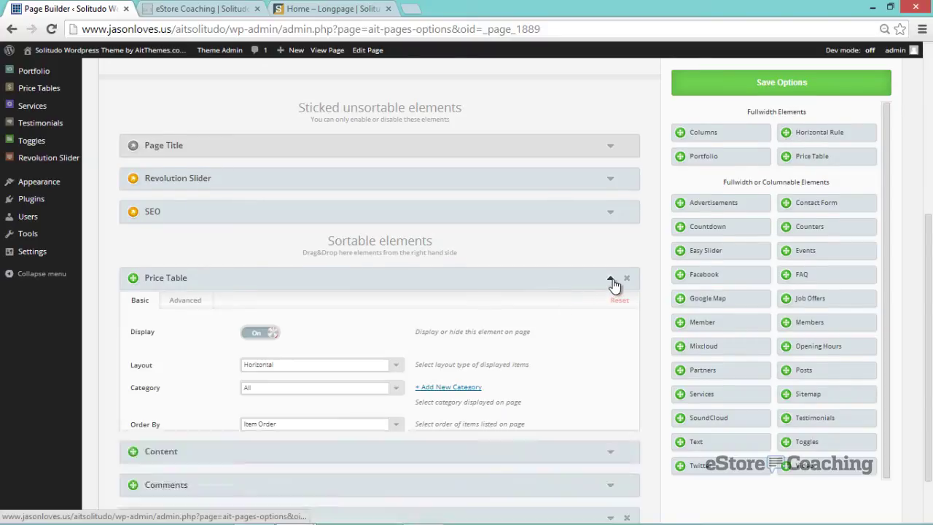
scroll(614, 318, down, 1)
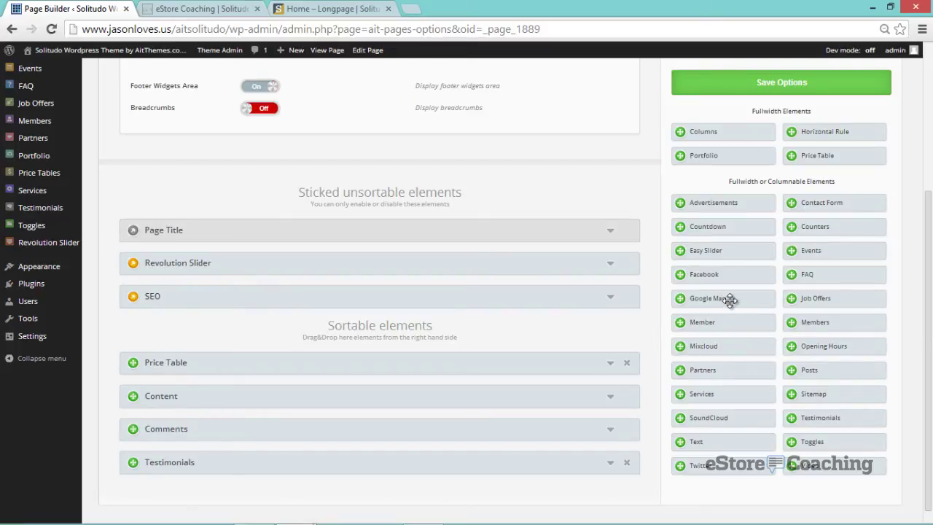
drag(808, 323, 196, 408)
scroll(436, 389, down, 2)
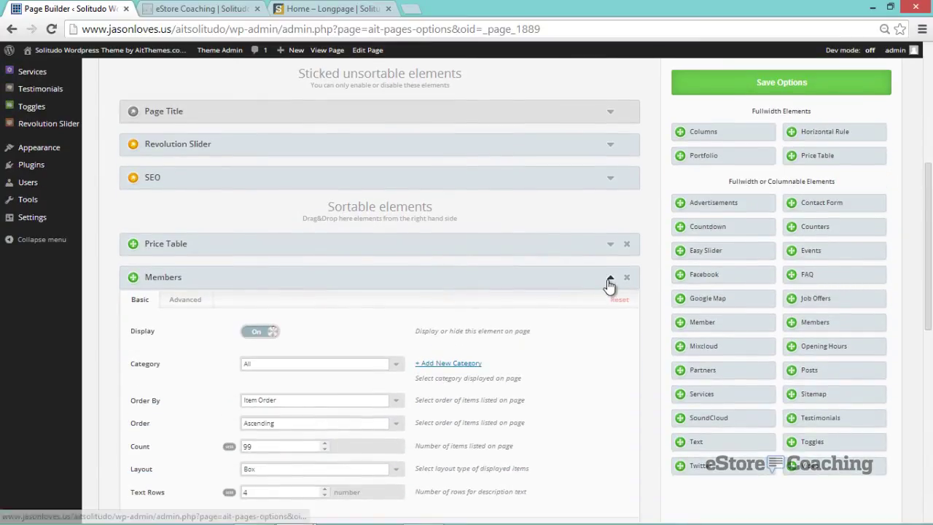
click(610, 277)
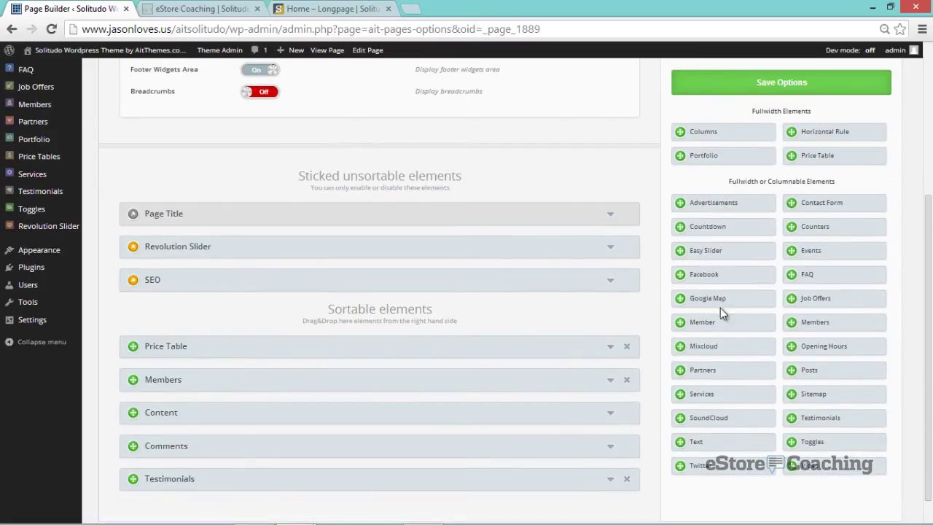
- Add the Services and Partners elements to the sortable elements, folding their settings
drag(688, 394, 296, 423)
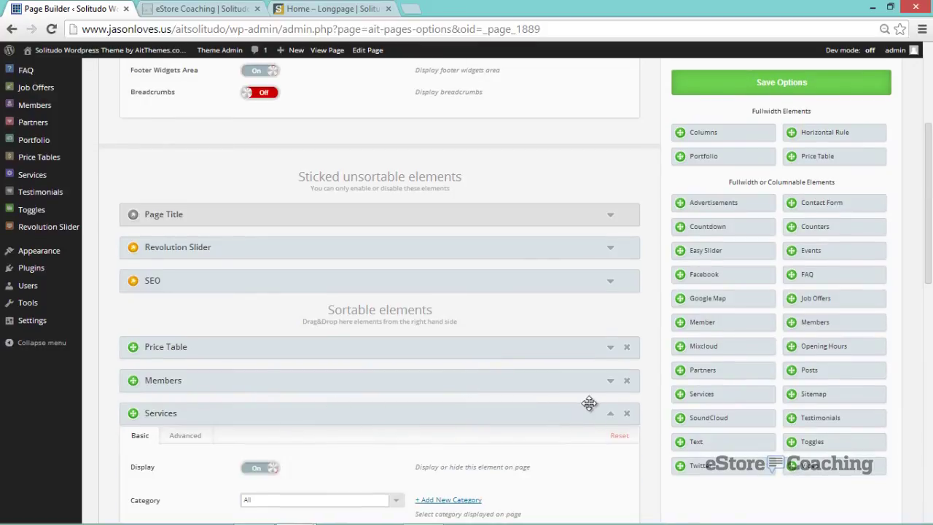
click(610, 414)
scroll(641, 386, down, 1)
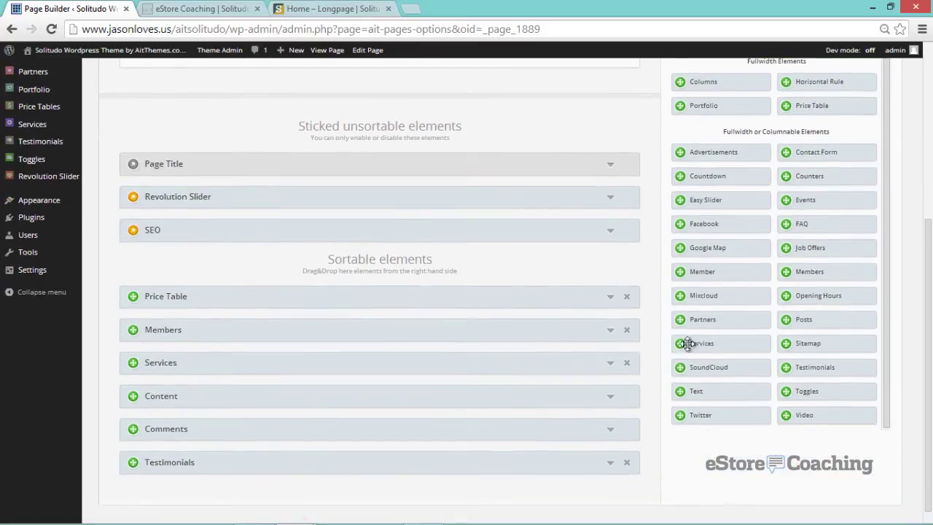
drag(669, 374, 411, 386)
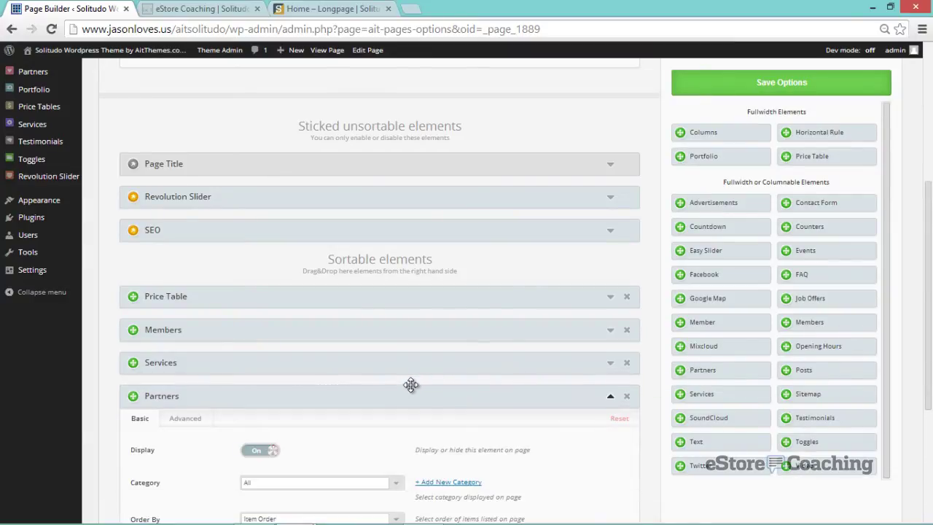
click(610, 398)
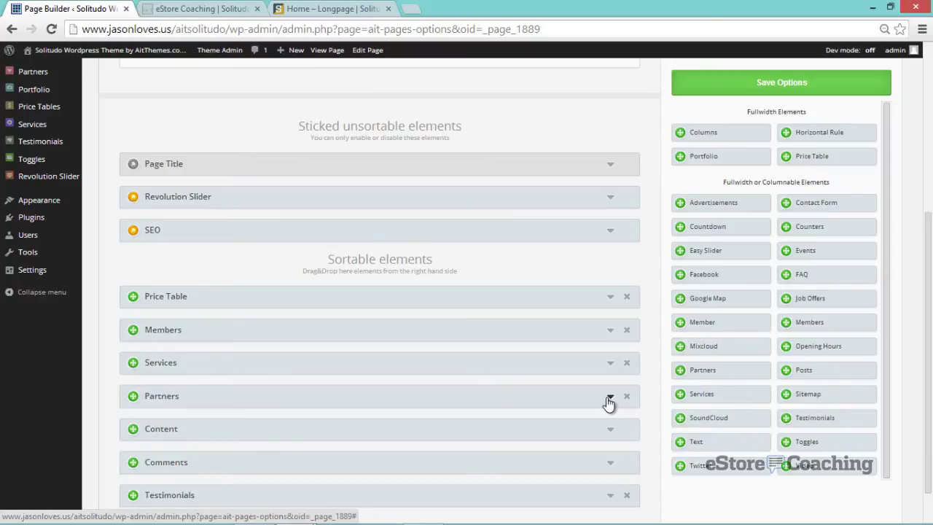
- Switch the Content element's display off
scroll(609, 402, down, 1)
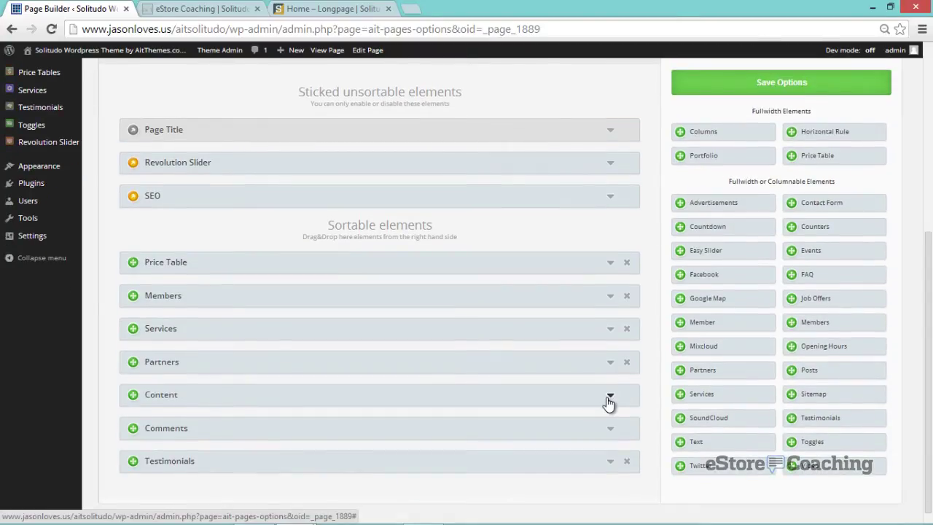
click(613, 400)
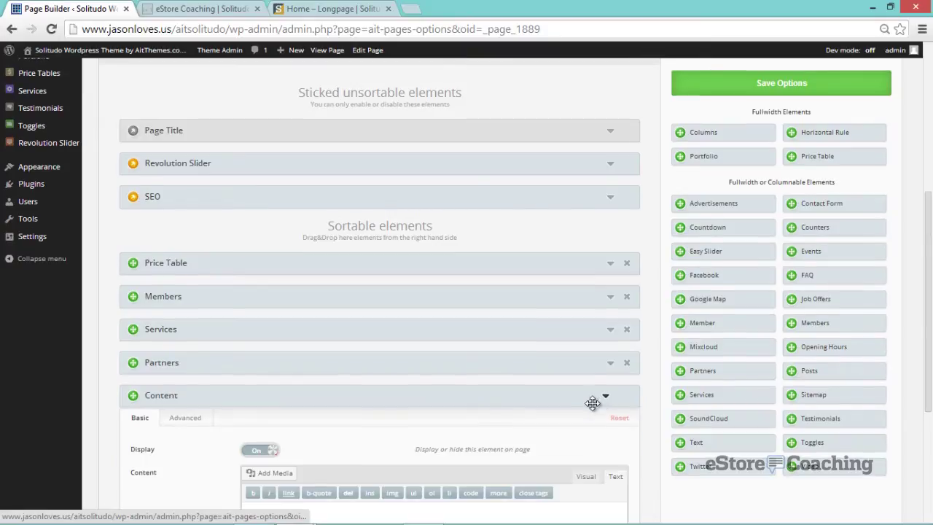
click(259, 451)
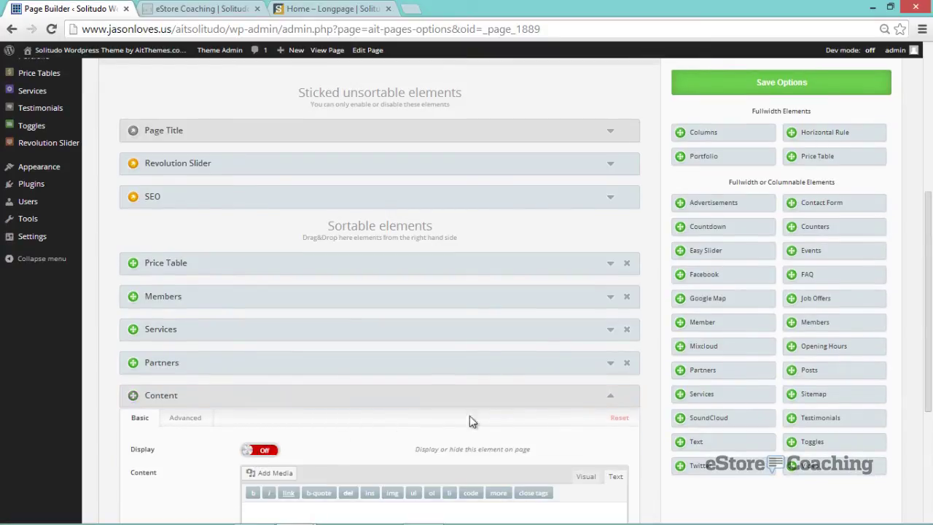
- Switch Allow Comments off in the Comments element, folding Content, Comments and Testimonials settings
click(611, 398)
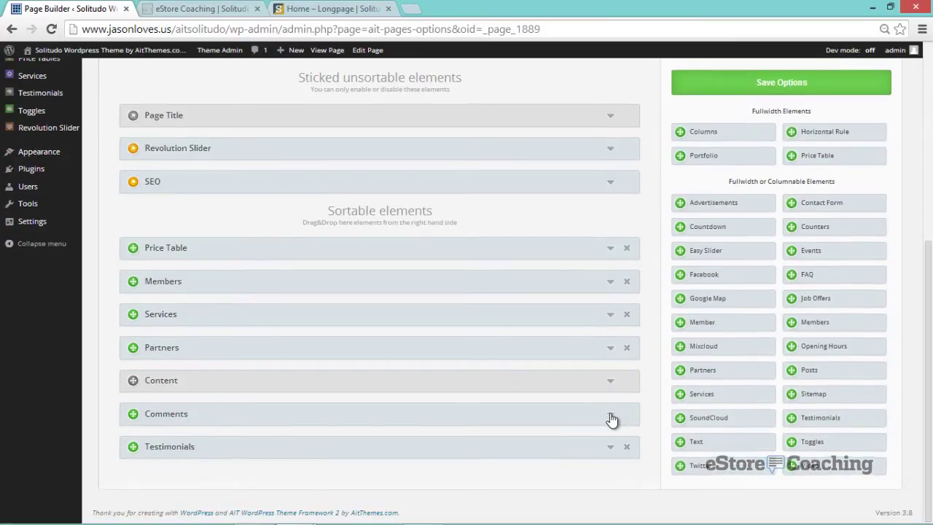
click(610, 415)
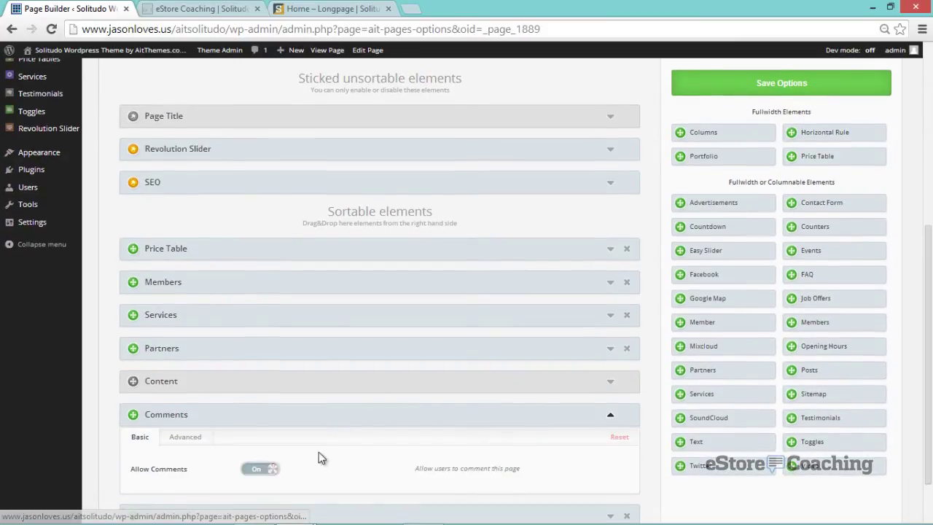
click(263, 469)
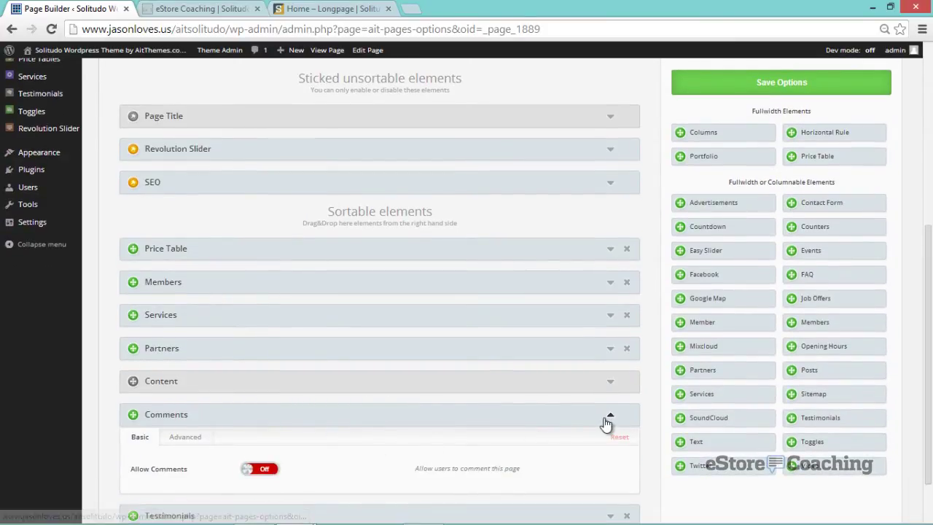
click(573, 413)
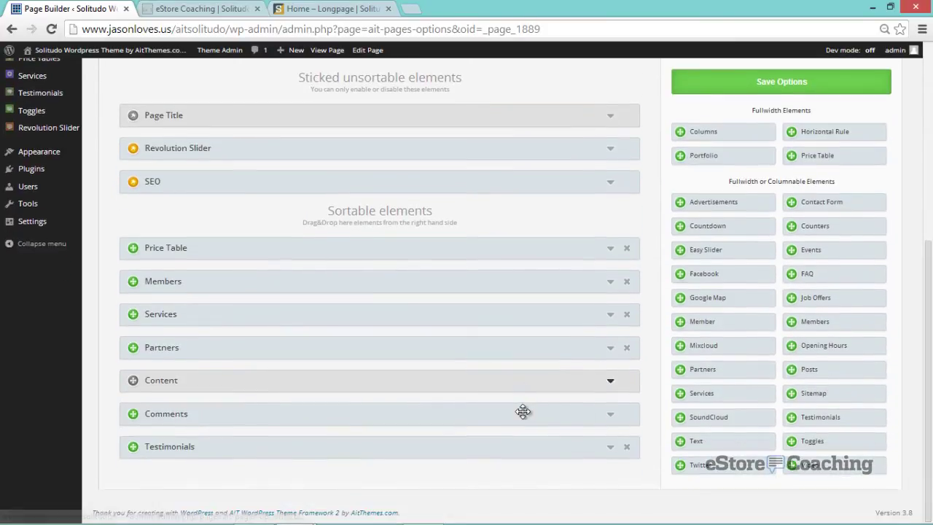
click(611, 448)
scroll(479, 440, down, 2)
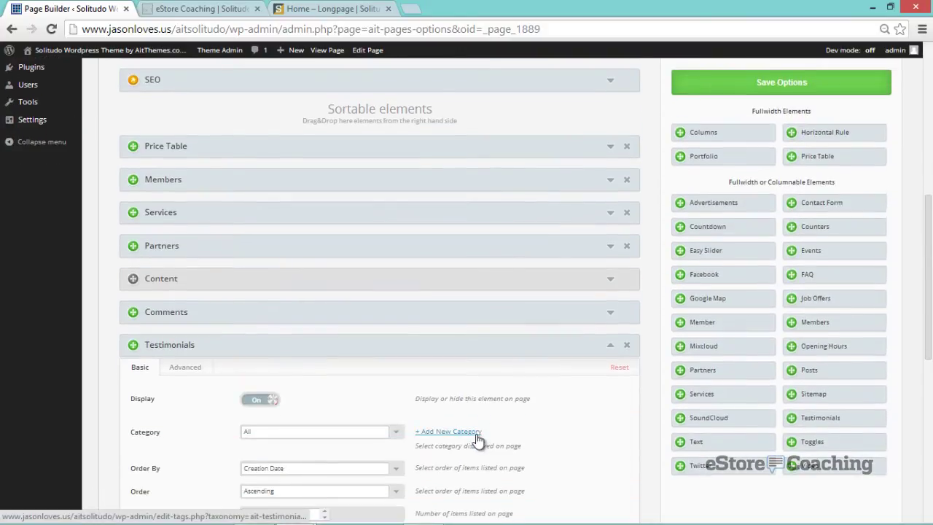
scroll(558, 413, down, 1)
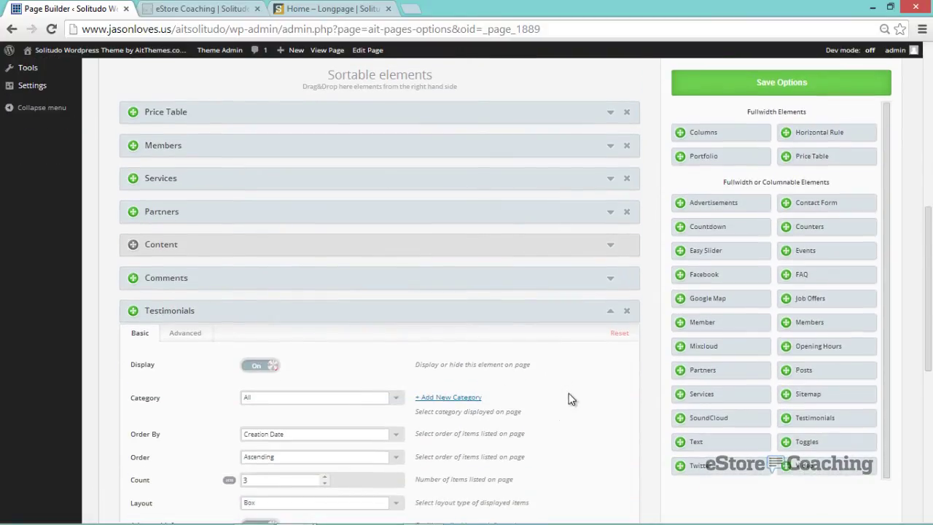
click(611, 312)
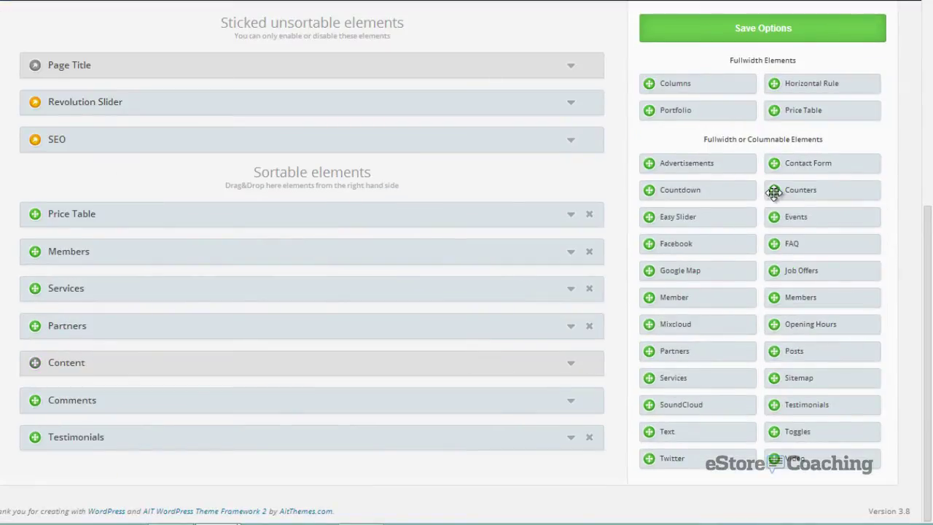
- Add a Counters element below Price Table with a first counter: Sales, $14,000, 'Year to date'
drag(773, 191, 529, 249)
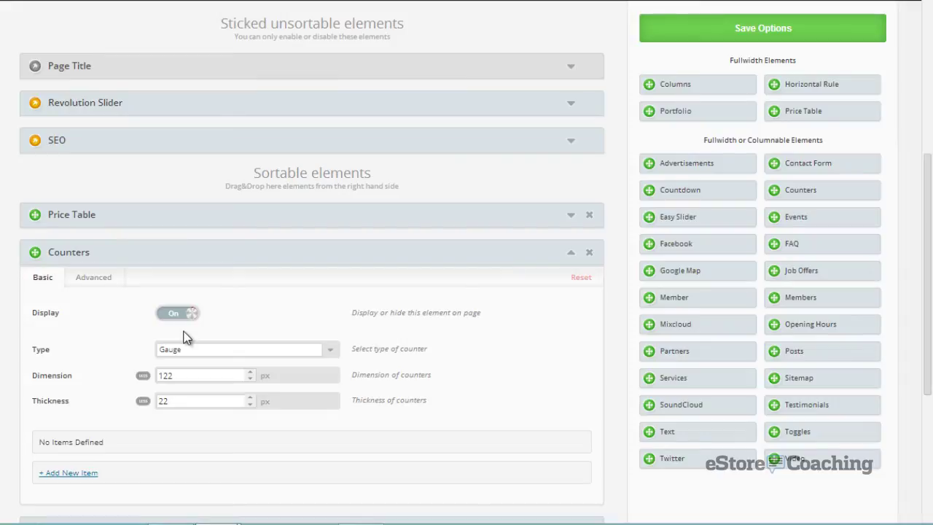
scroll(101, 341, down, 2)
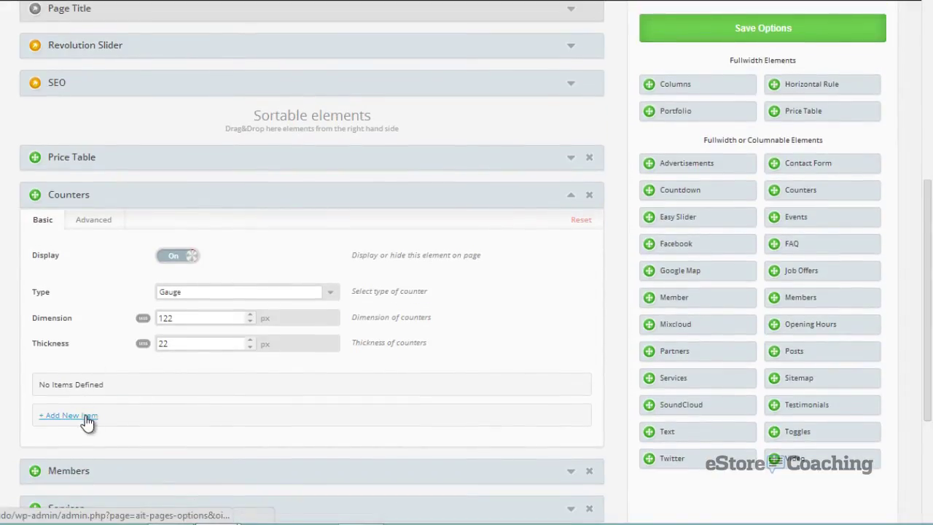
click(86, 417)
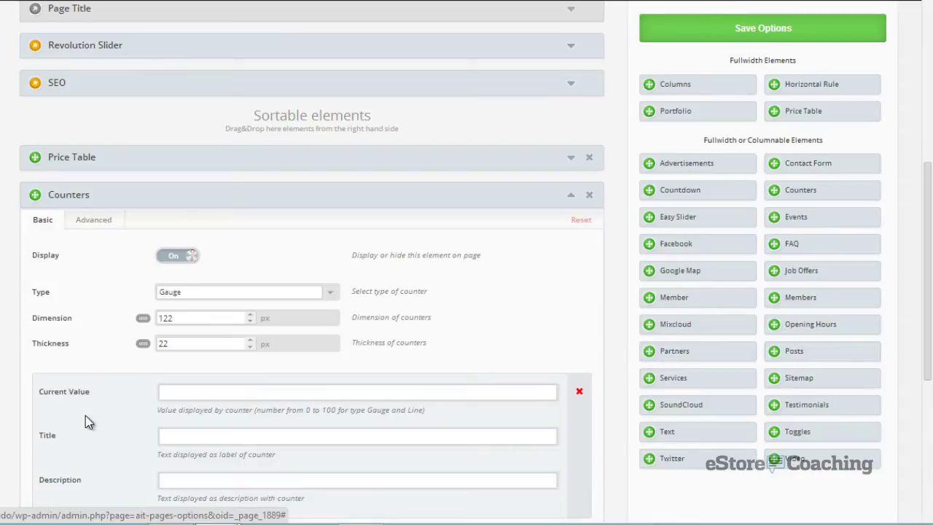
click(178, 398)
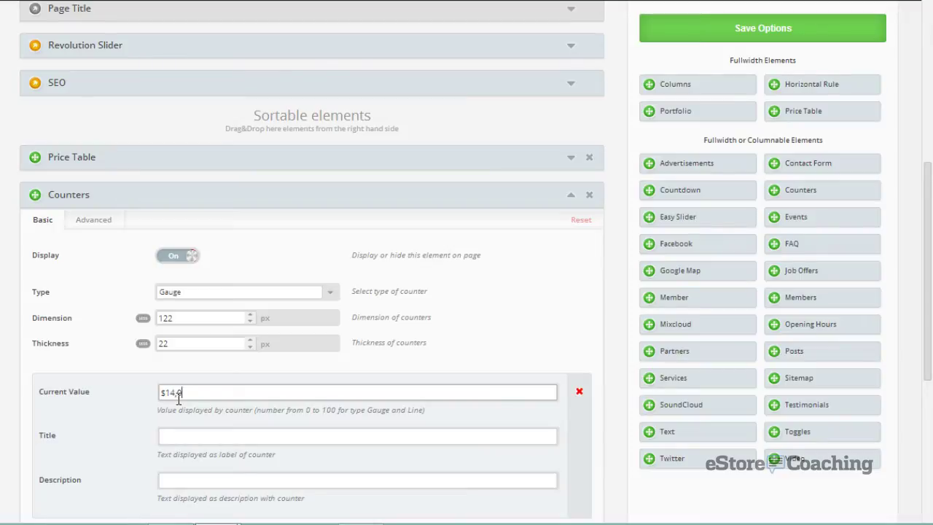
key(Tab)
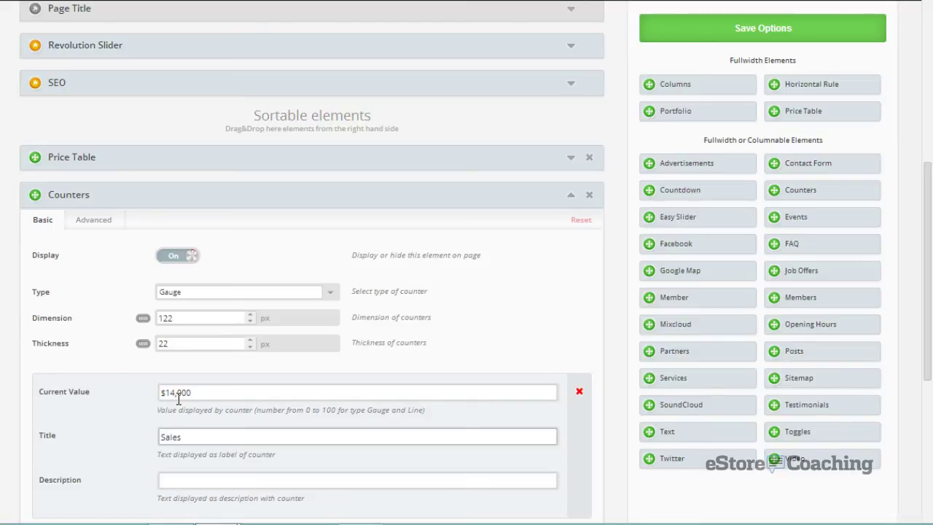
key(Tab)
text(Year )
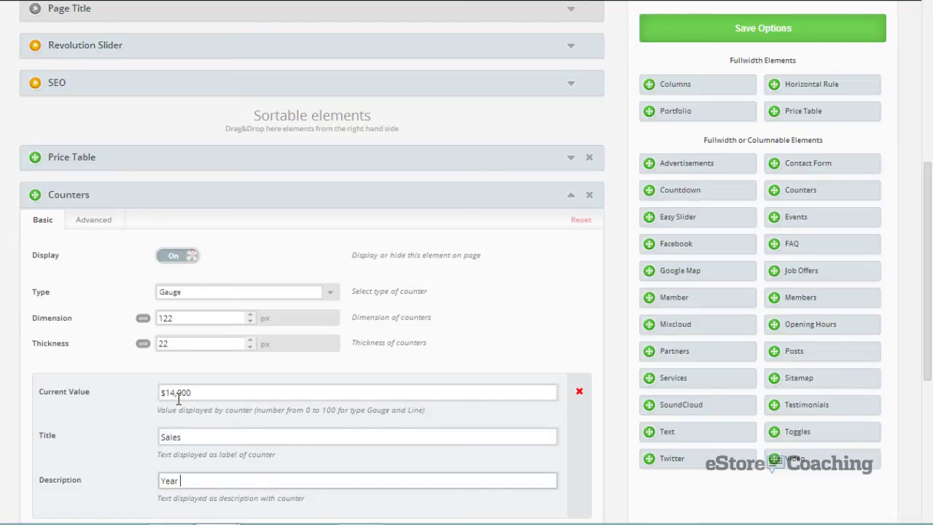
text(to date sales)
scroll(172, 405, down, 3)
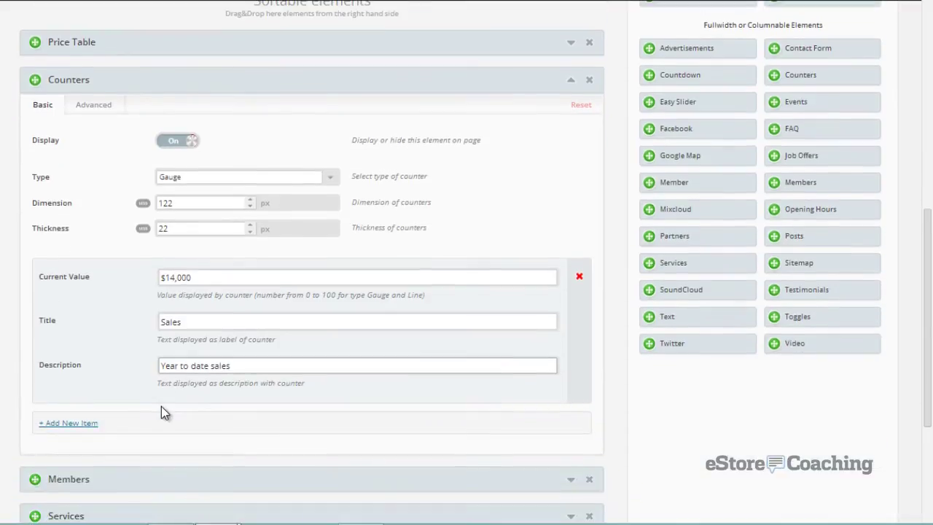
- Add a second counter with value 10, title '5 years', description 'In the market'
click(95, 426)
scroll(148, 389, down, 2)
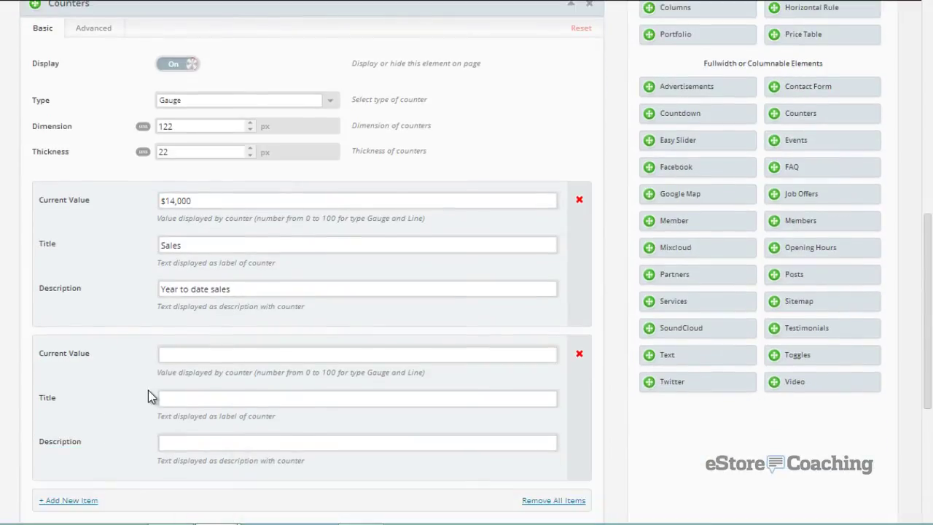
click(184, 355)
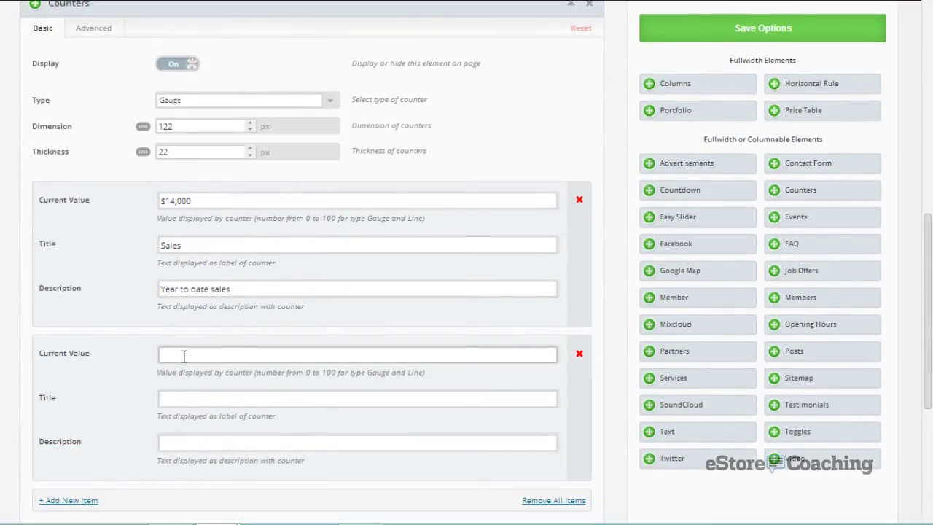
text(10)
key(Tab)
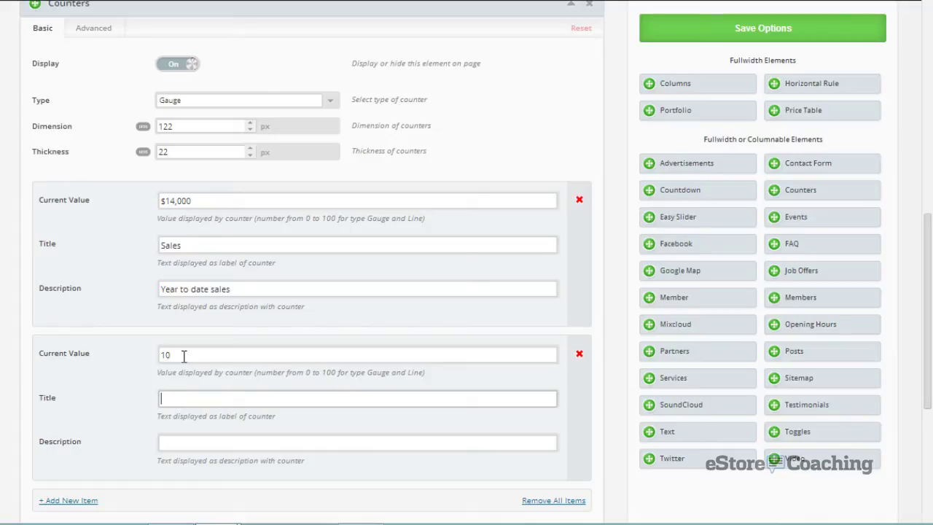
text(years)
key(Tab)
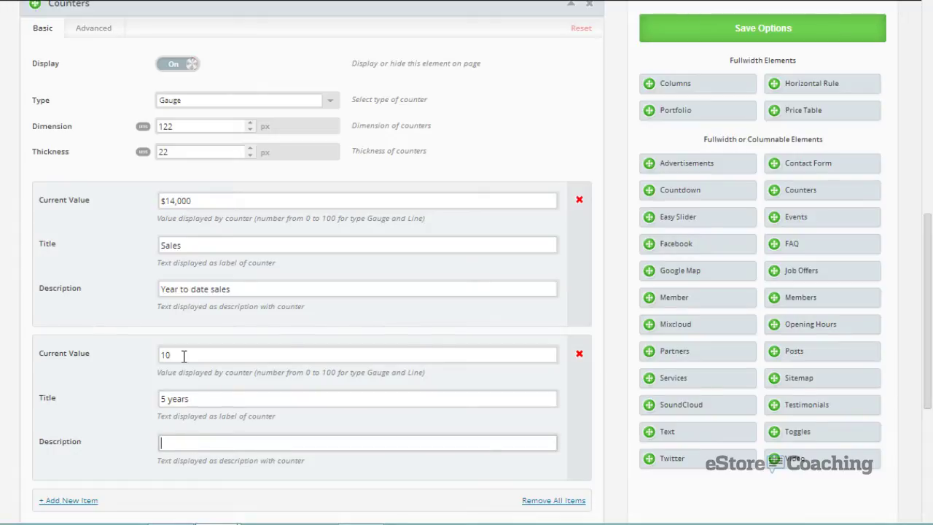
text(In the market)
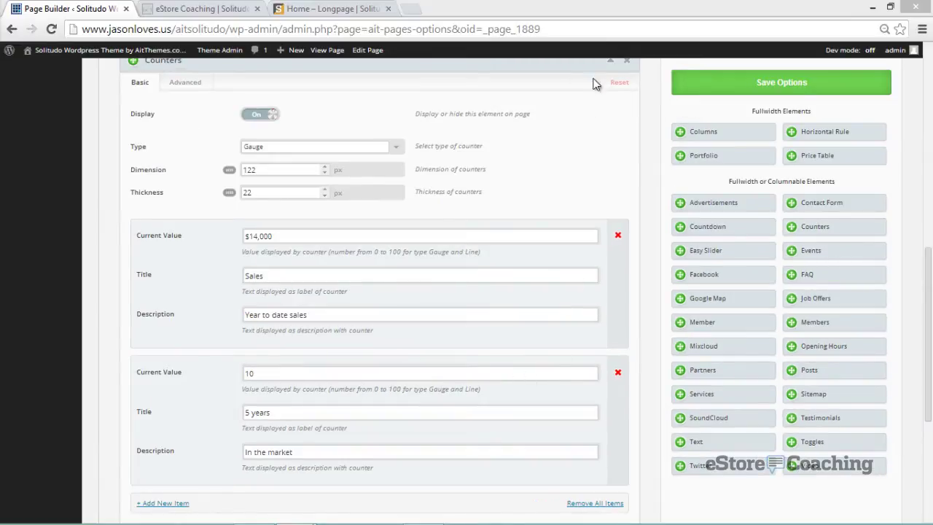
click(607, 65)
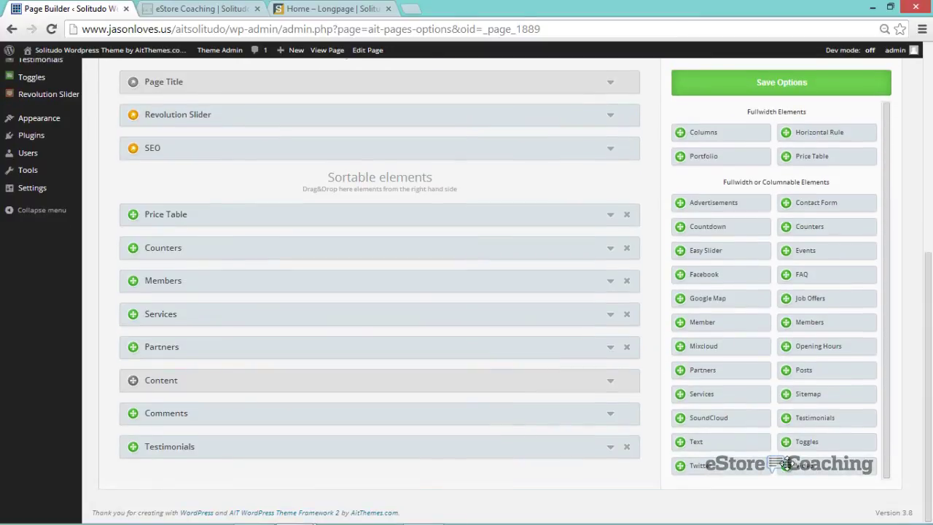
- Place a YouTube Video element under Services with the pasted video URL, then collapse it
drag(788, 461, 499, 332)
scroll(467, 364, down, 1)
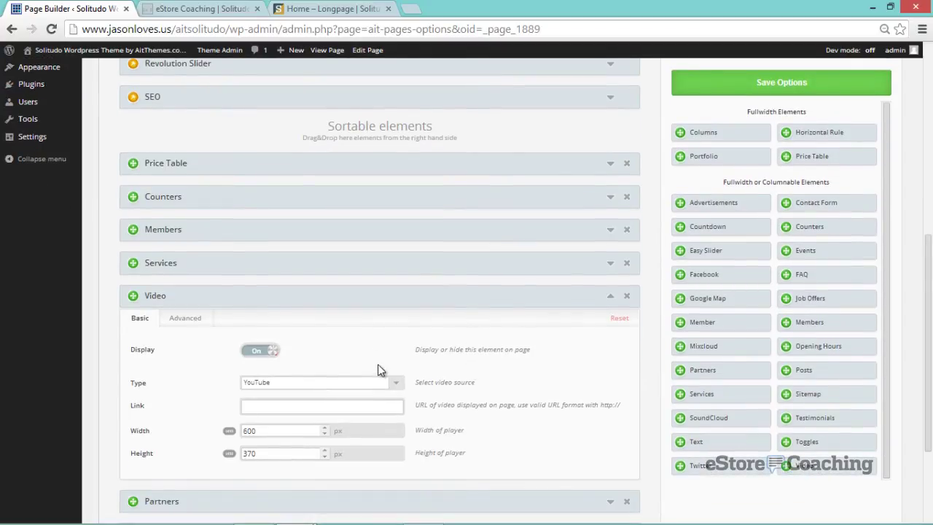
click(396, 382)
click(396, 386)
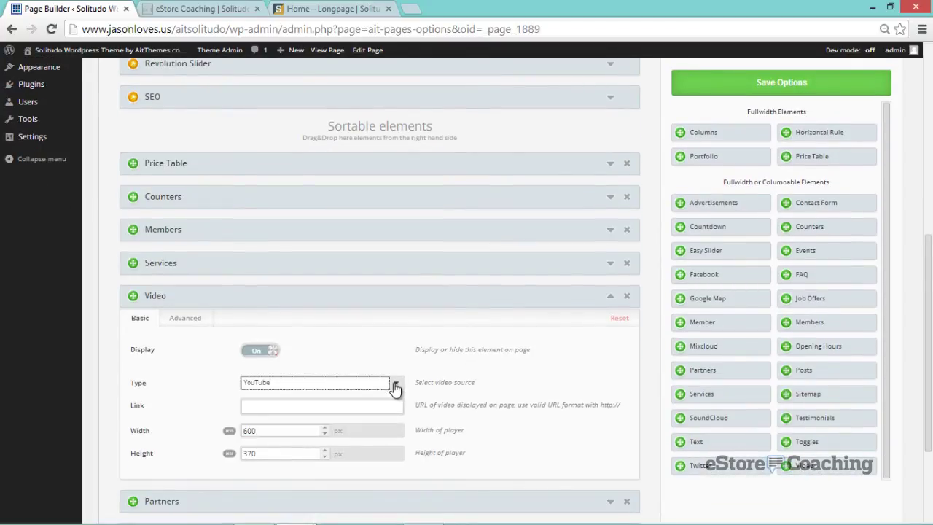
click(317, 404)
text(http://www.youtube.com/watch?v=BrrMvadc5as&feature=youtu.be)
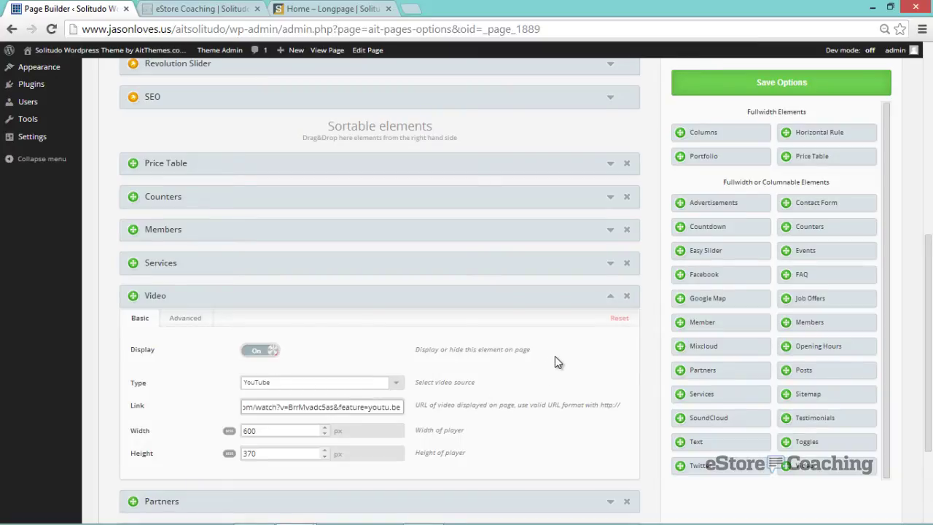
click(611, 297)
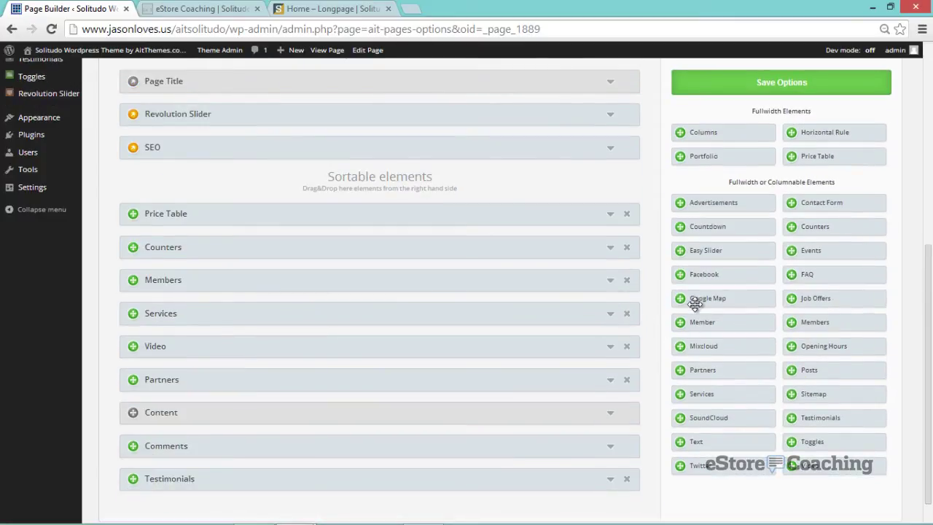
- Place a Google Map element under Services and paste the New York street address
drag(696, 299, 582, 352)
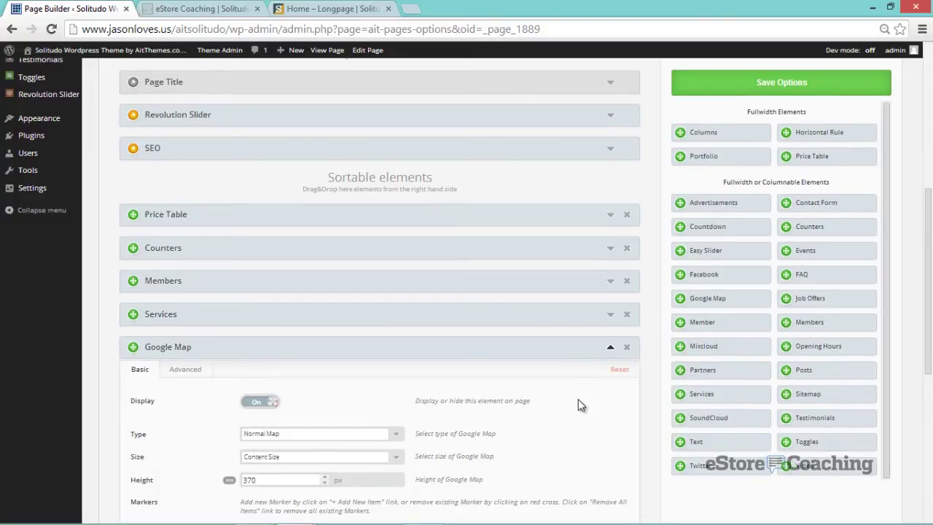
scroll(578, 399, down, 1)
scroll(578, 400, down, 2)
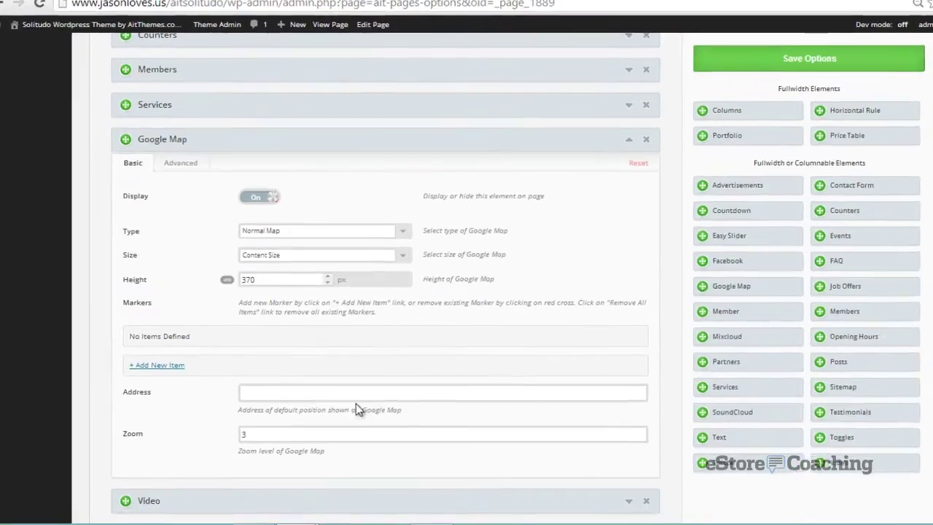
click(340, 401)
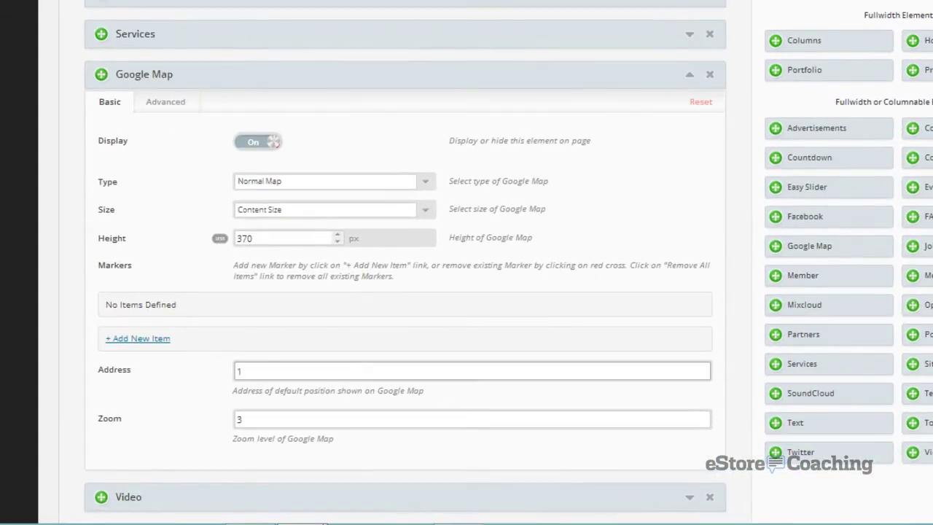
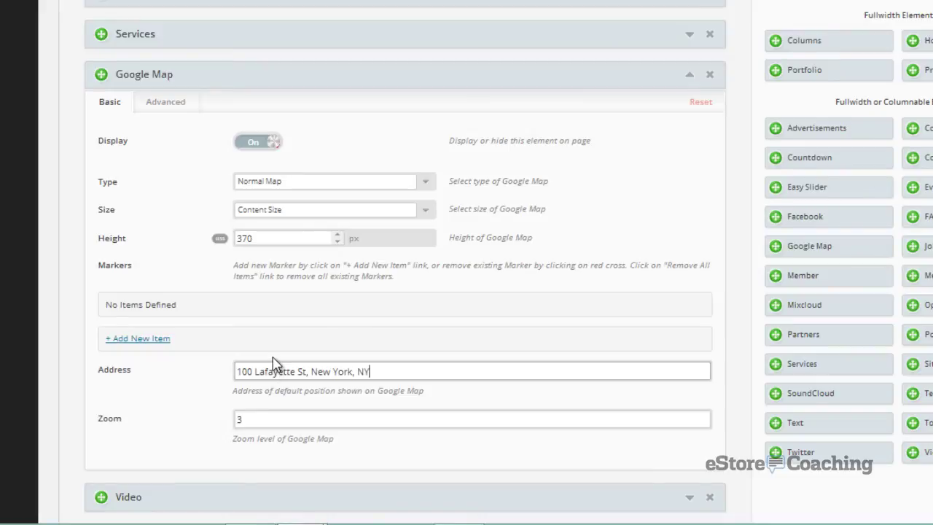
key(ctrl+a)
key(ctrl+c)
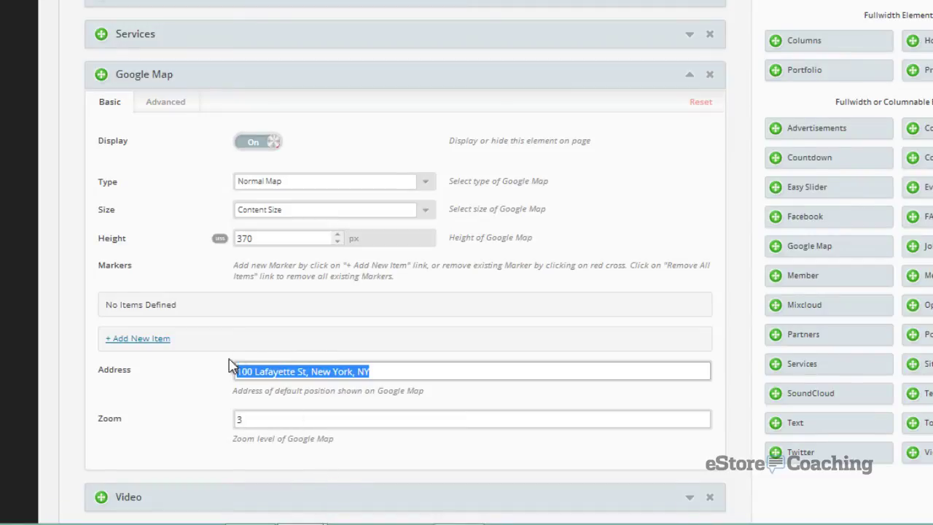
- Change the map's zoom level from 3 to 14
drag(257, 421, 228, 430)
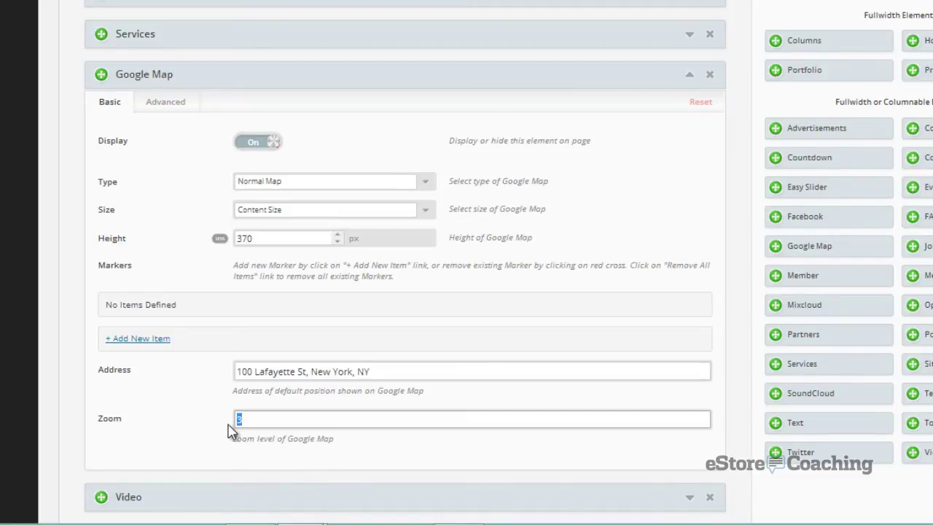
text(14)
scroll(198, 390, down, 1)
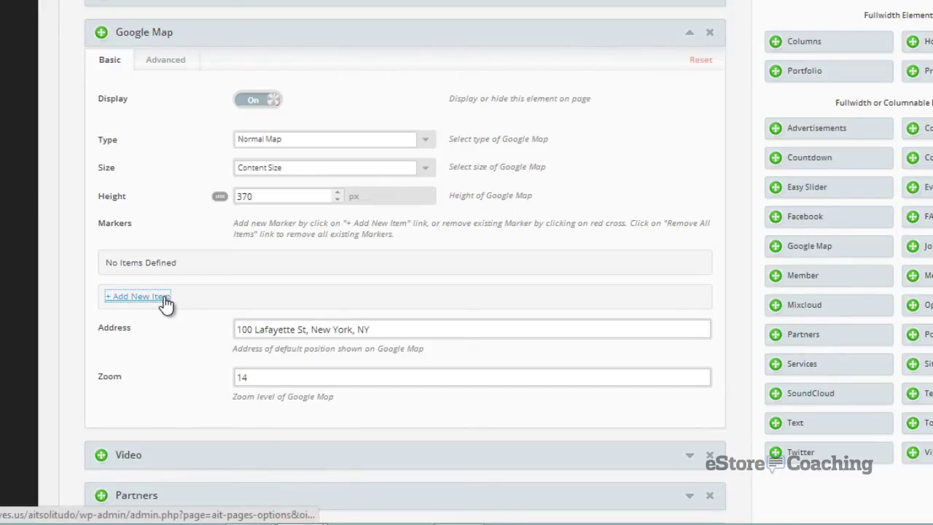
- Add a map marker titled 'Business Location' with the pasted business street address
click(139, 296)
click(254, 270)
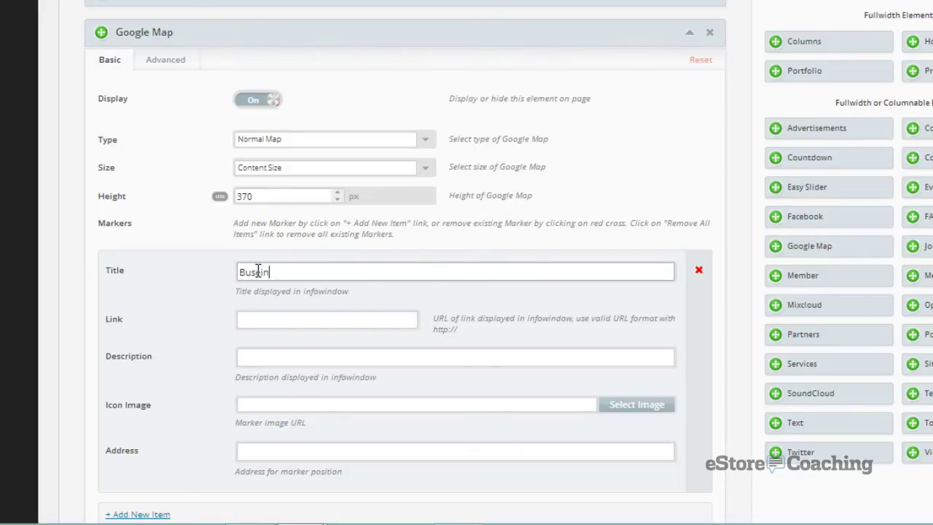
text(Business Location)
click(254, 356)
click(278, 449)
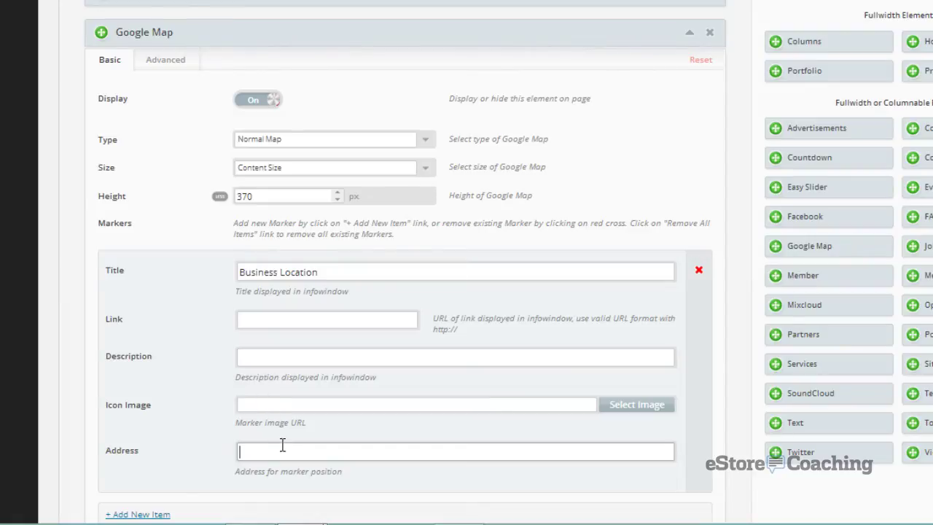
key(ctrl+v)
scroll(420, 404, down, 1)
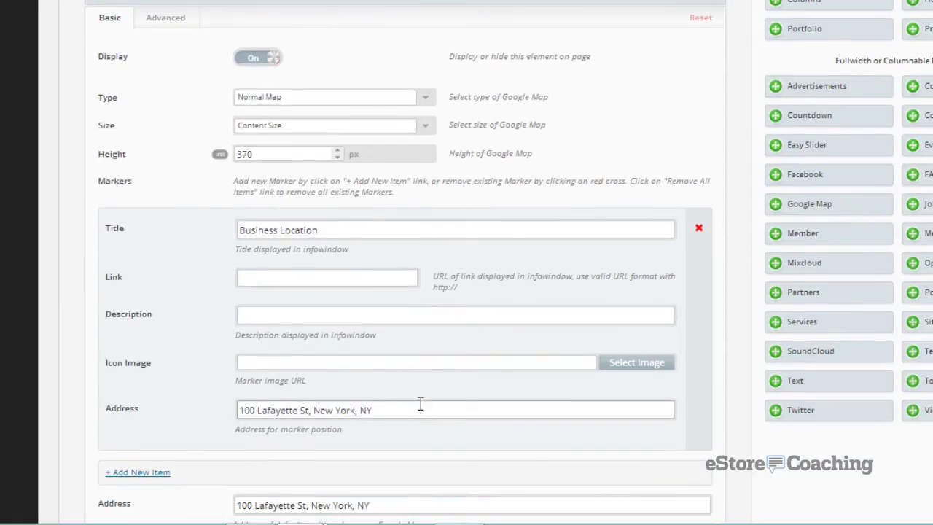
- Add a second marker titled 'Headquarters' with its pasted street address
click(146, 472)
scroll(211, 337, down, 3)
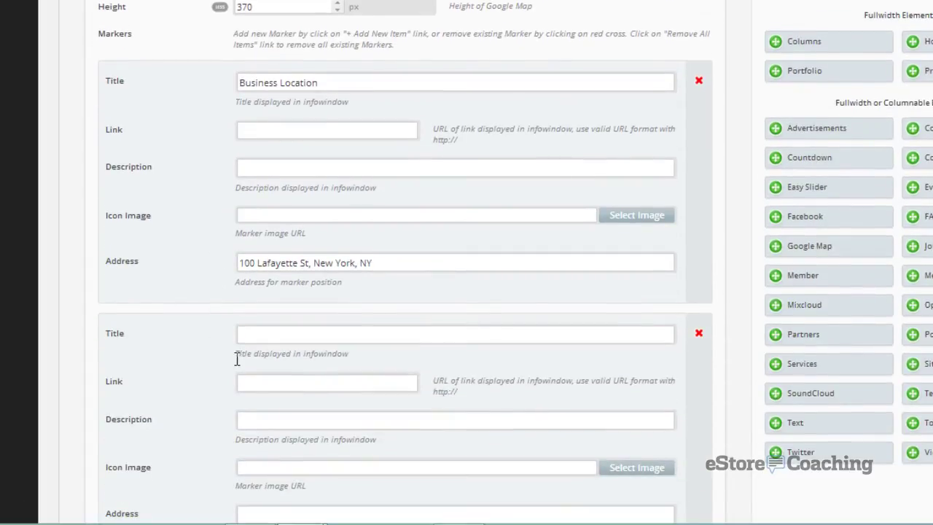
scroll(222, 364, down, 2)
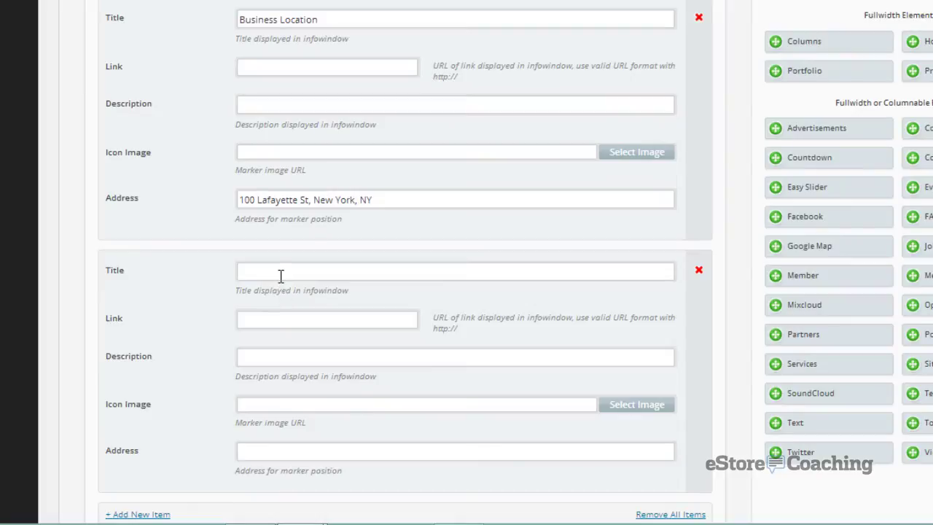
click(280, 275)
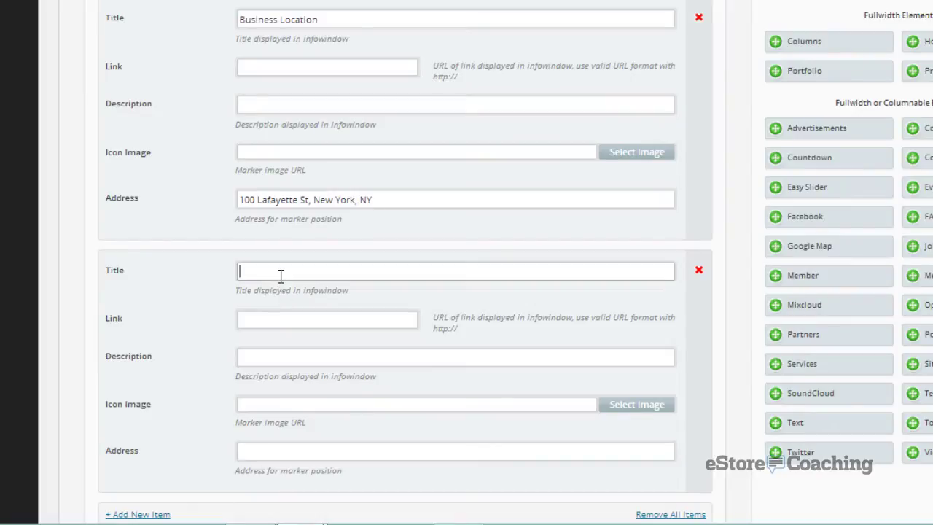
text(Head quarters)
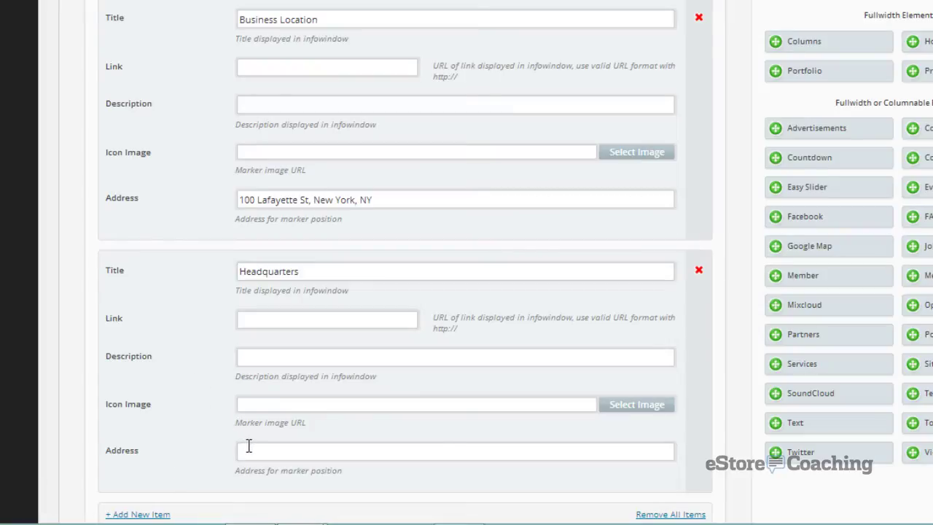
click(248, 445)
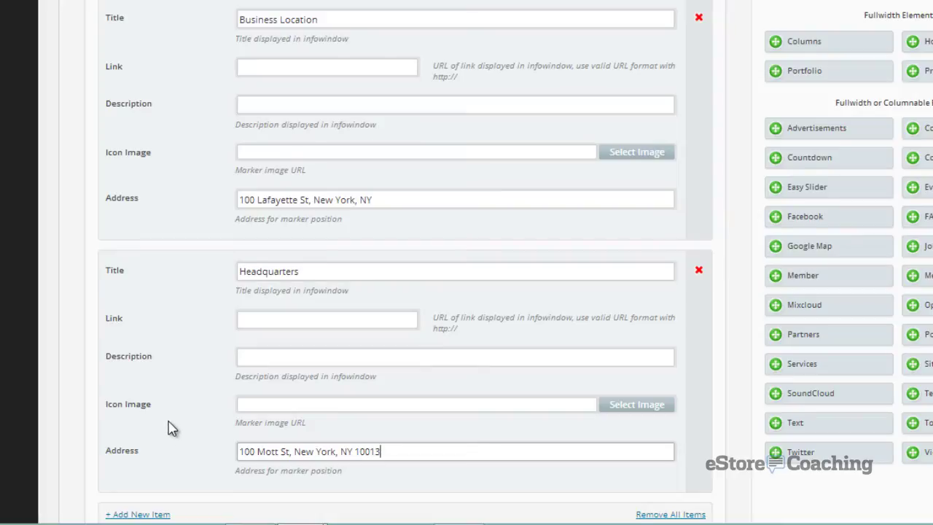
scroll(168, 429, down, 1)
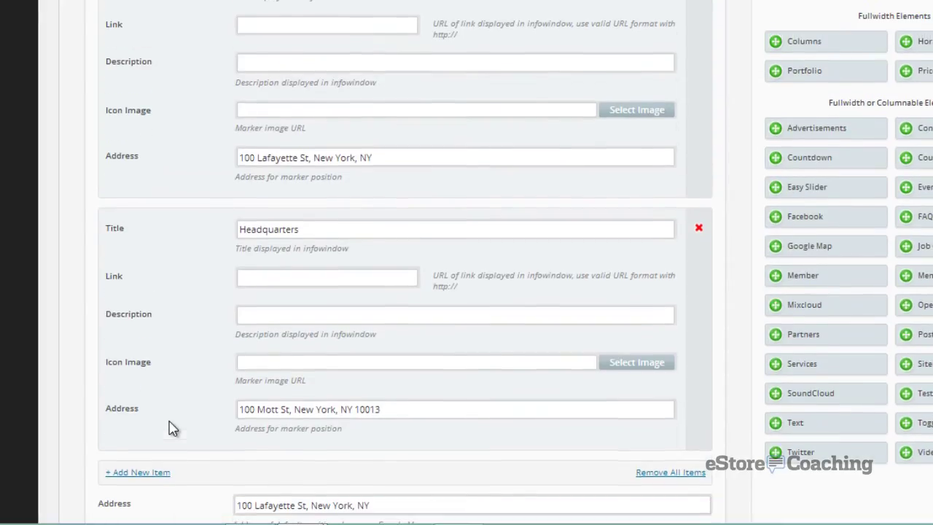
scroll(169, 428, down, 1)
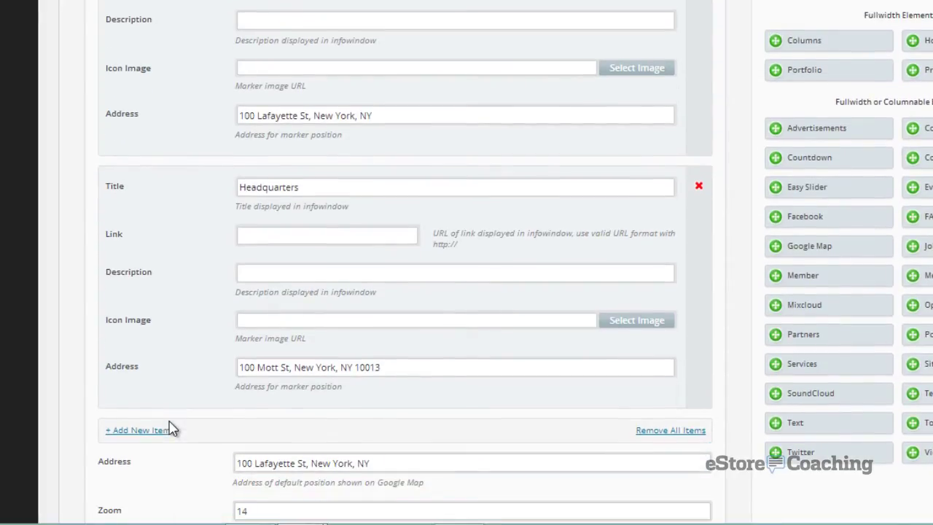
scroll(233, 396, down, 1)
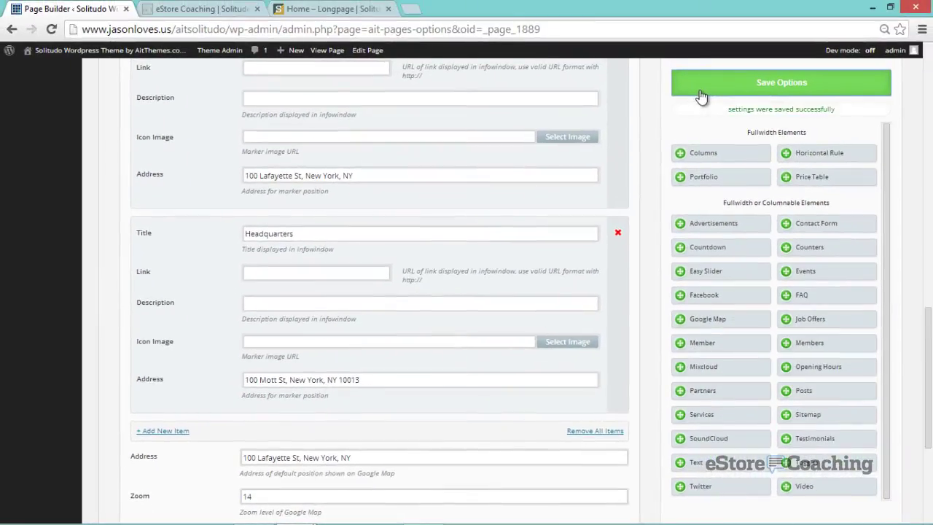
- Switch to the eStore Coaching browser tab and reload it to view the saved changes
click(234, 10)
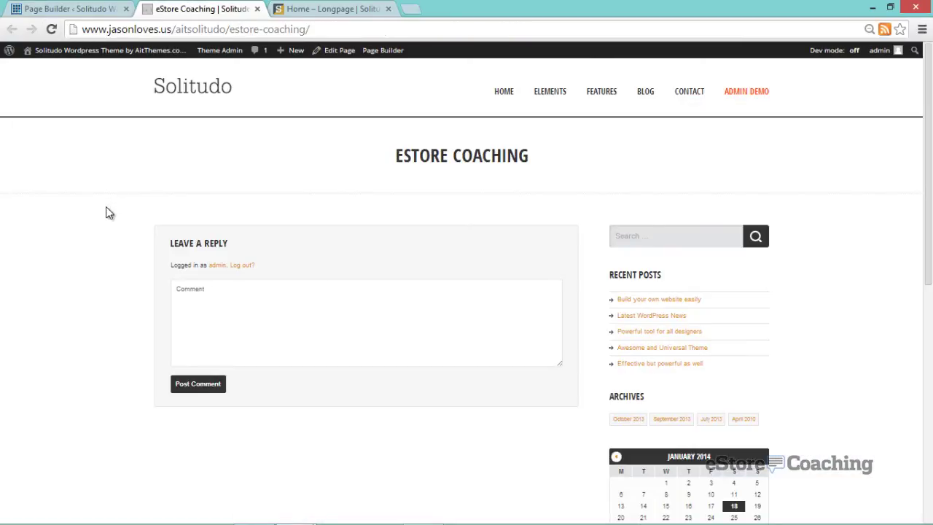
click(51, 29)
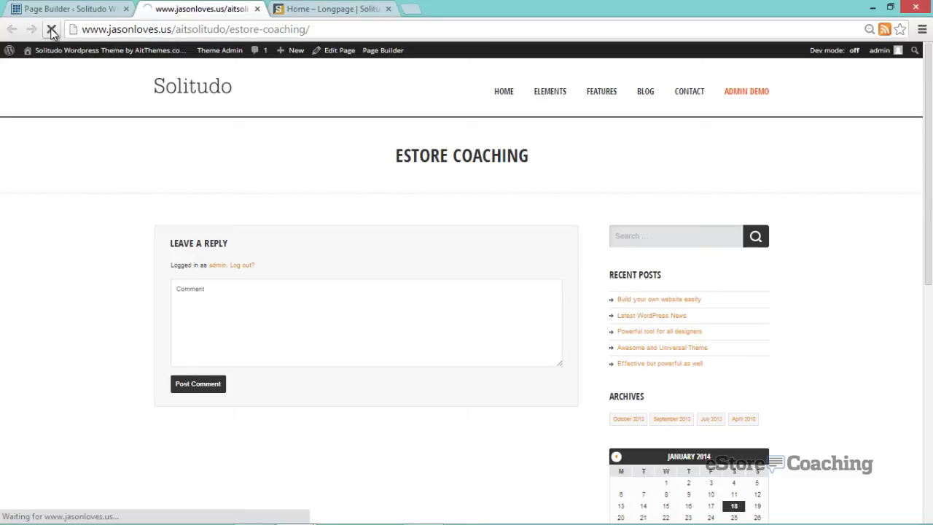
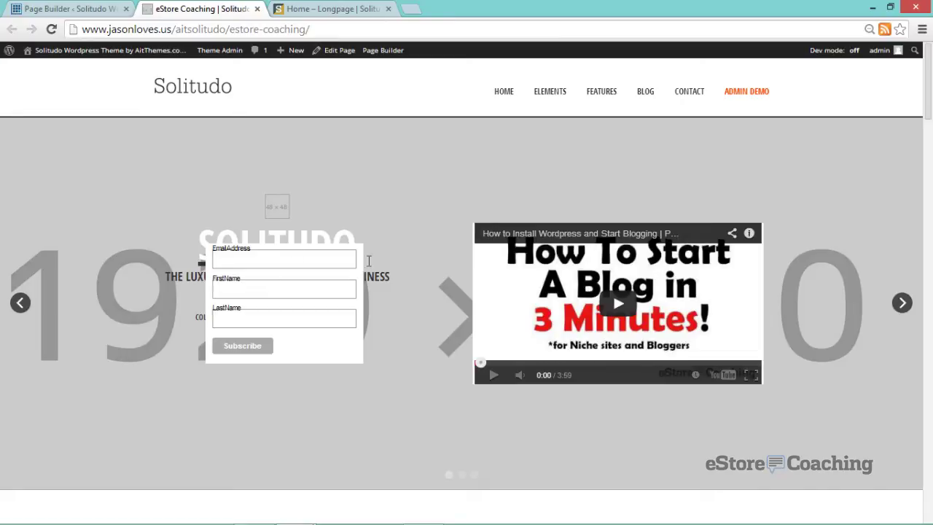
- Play the embedded blogging video, jump ahead to 0:28 and pause it there
click(303, 266)
click(616, 306)
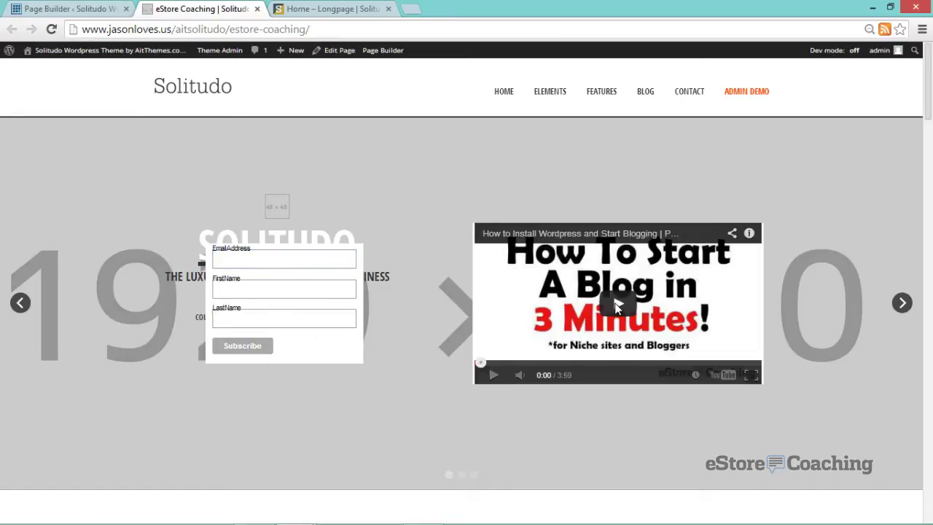
click(514, 363)
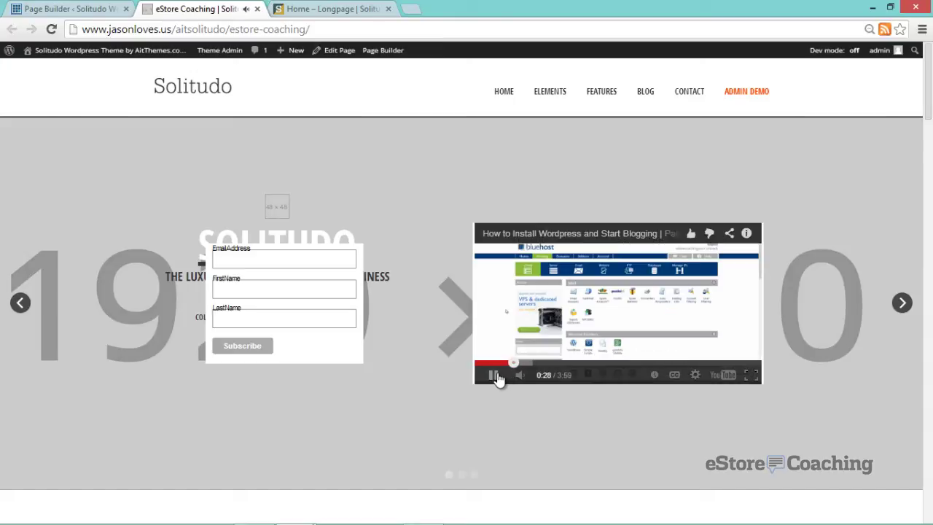
click(493, 375)
- Scroll down the live page and show the Headquarters and Business Location map marker info
scroll(427, 412, down, 3)
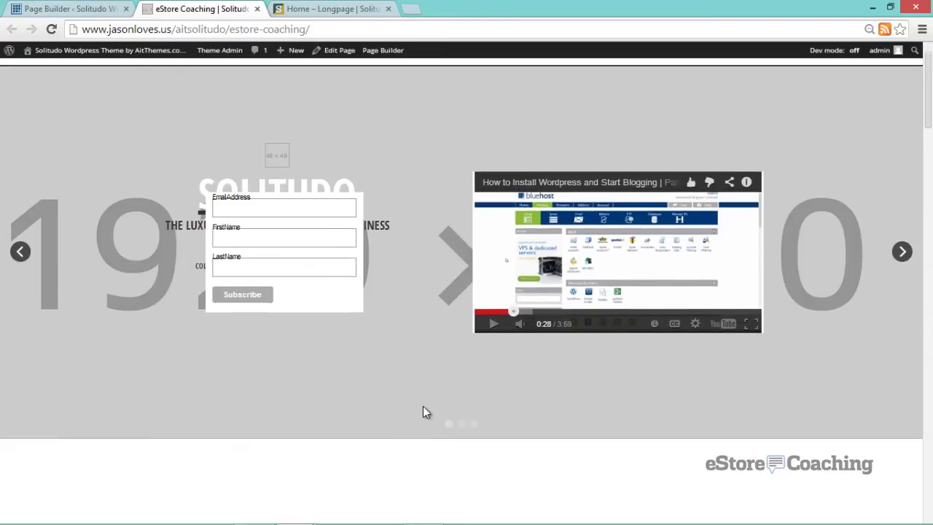
scroll(422, 408, down, 5)
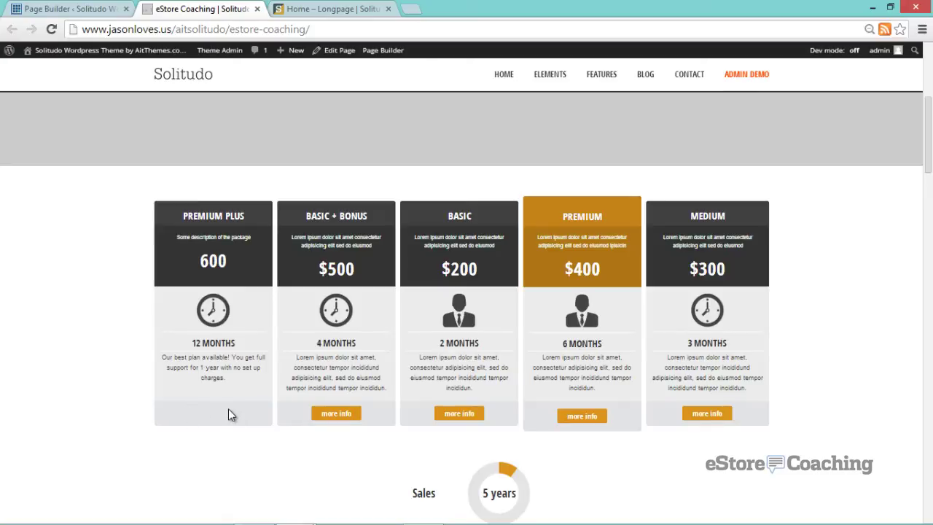
scroll(228, 415, down, 1)
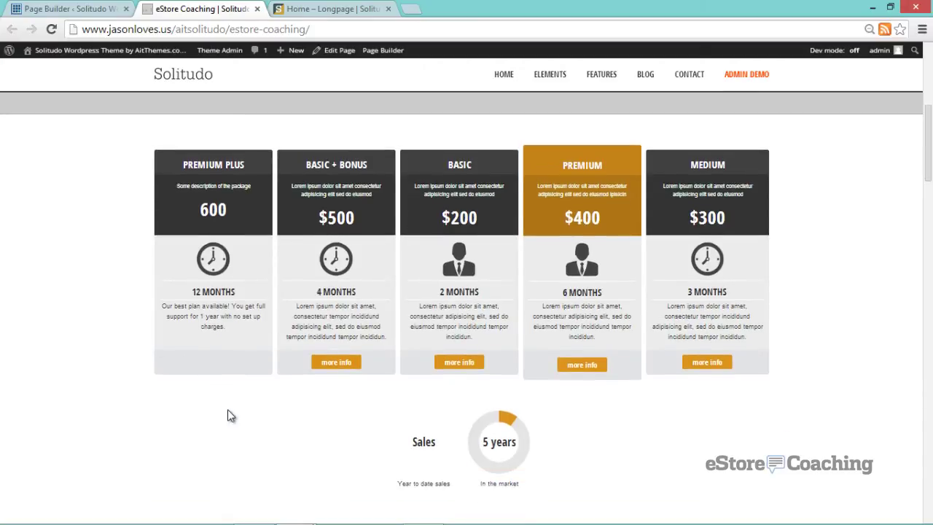
scroll(227, 414, down, 1)
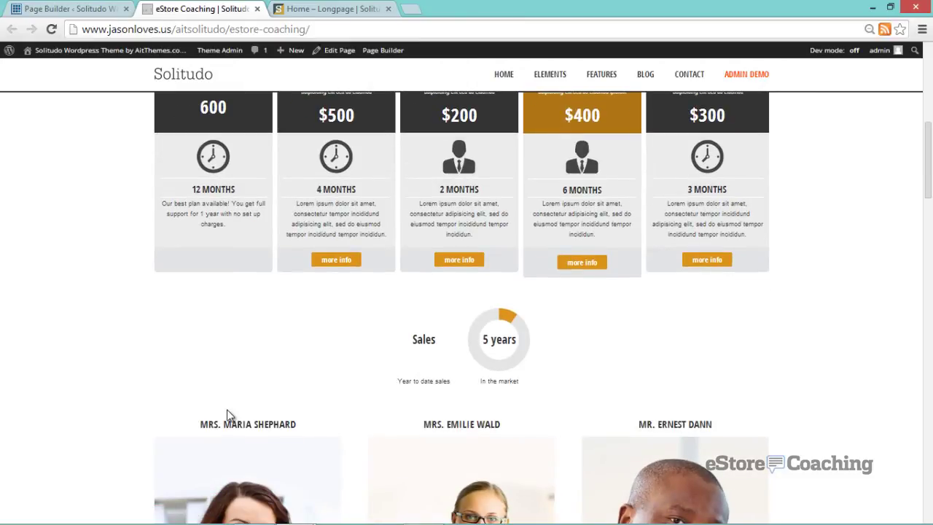
scroll(227, 412, down, 2)
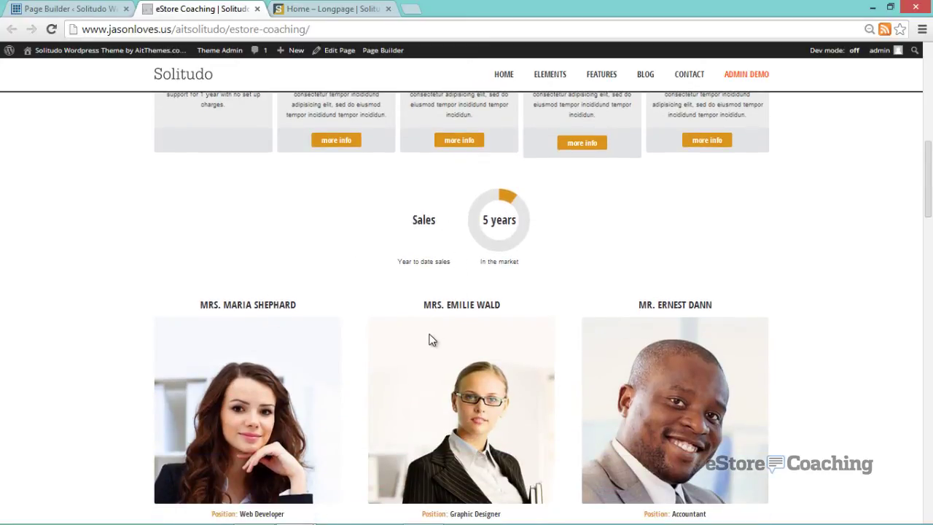
scroll(427, 338, down, 1)
scroll(428, 333, down, 2)
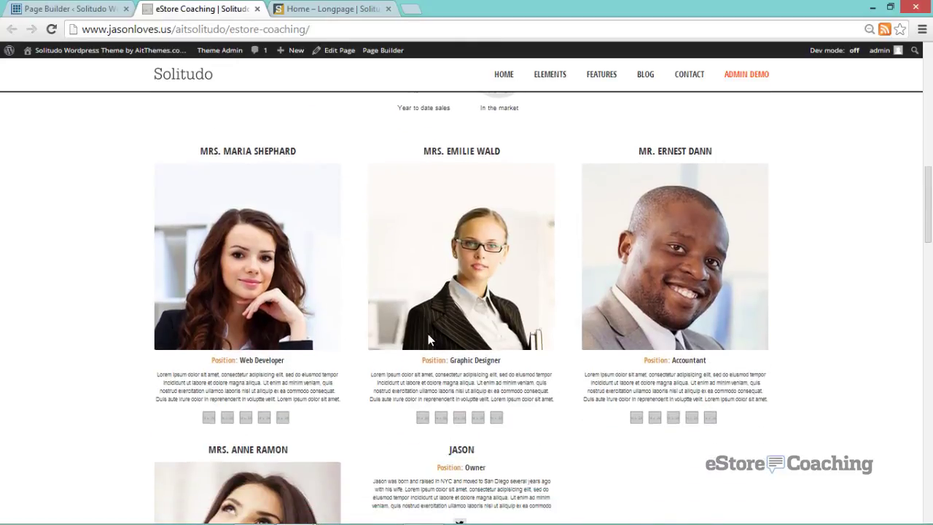
scroll(428, 333, down, 2)
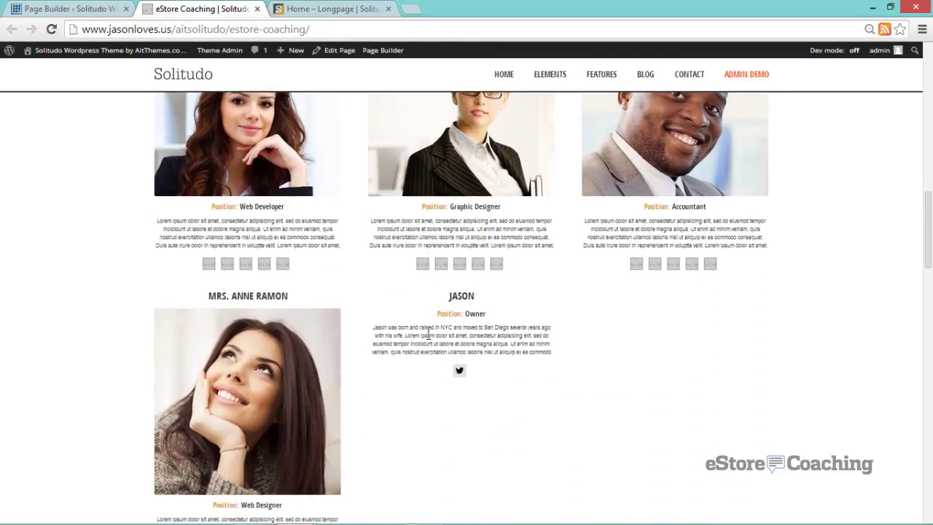
scroll(637, 386, down, 2)
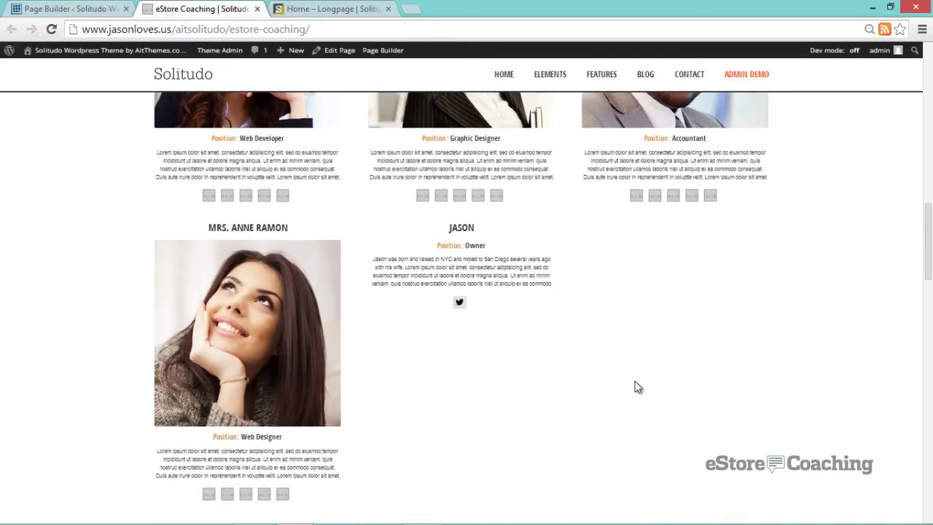
scroll(637, 387, down, 4)
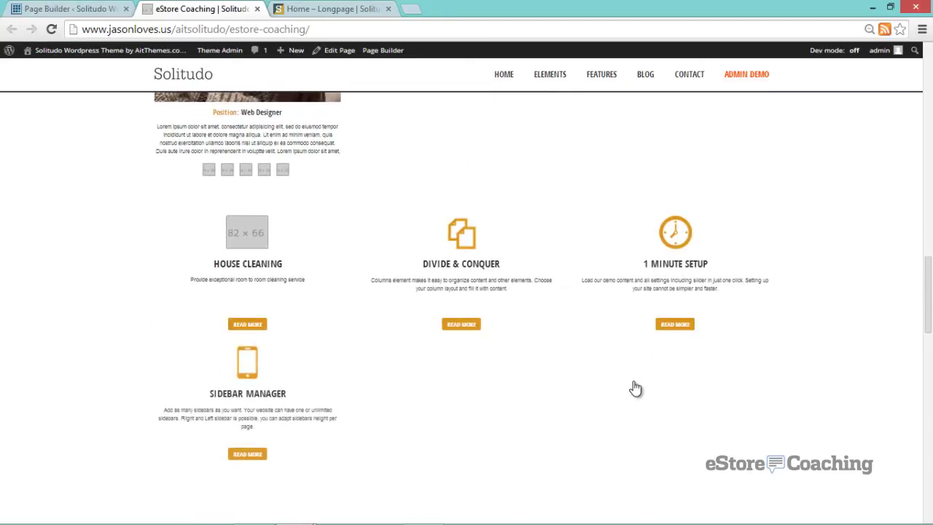
scroll(635, 386, down, 1)
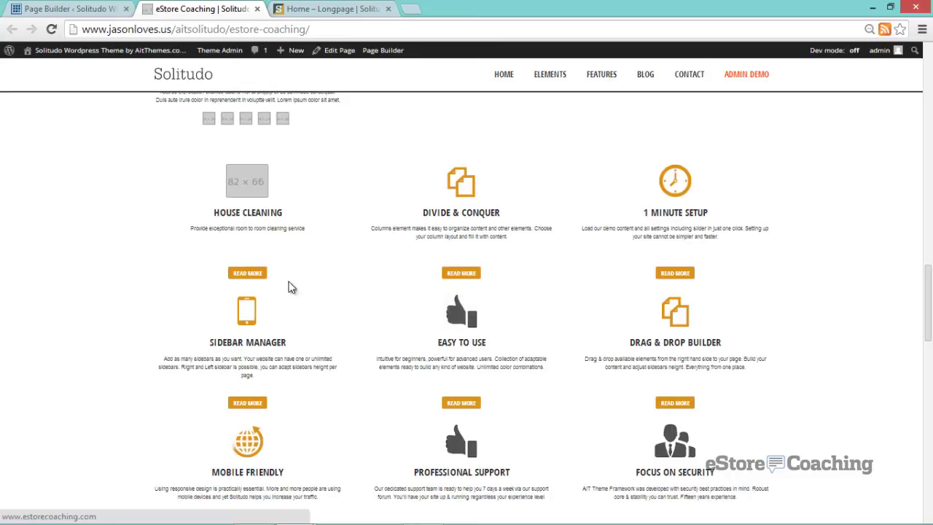
scroll(325, 331, down, 5)
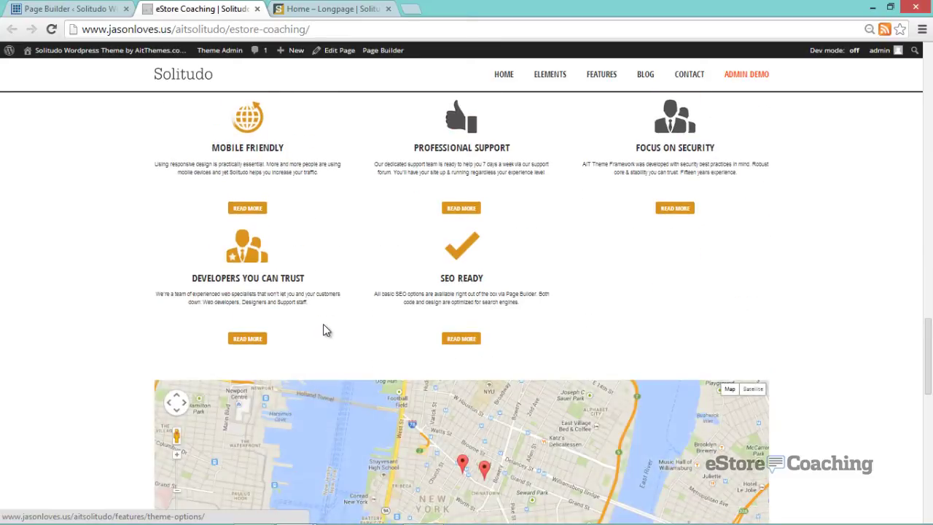
scroll(323, 324, down, 2)
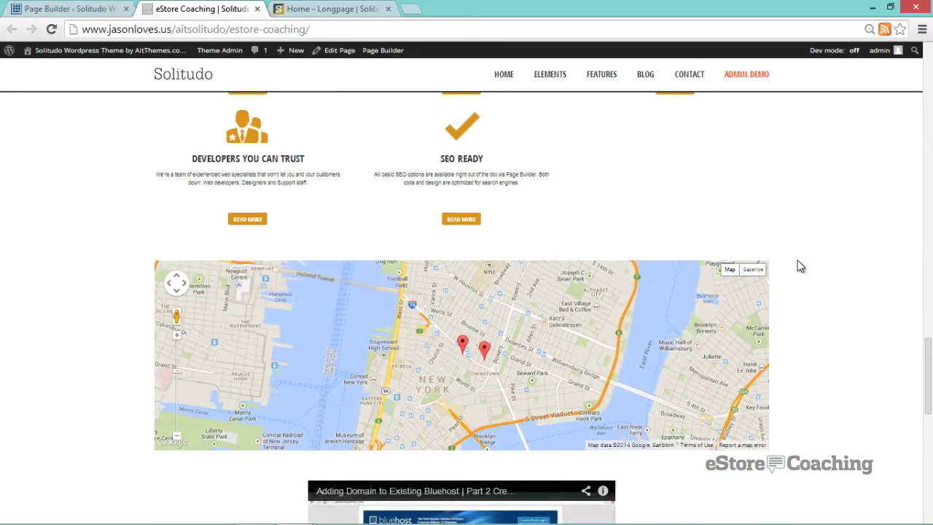
scroll(801, 266, down, 1)
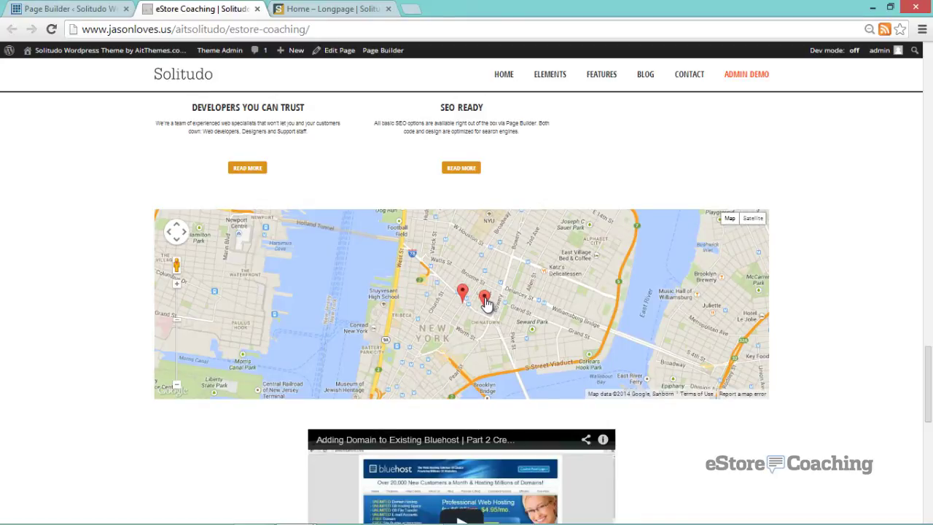
click(485, 299)
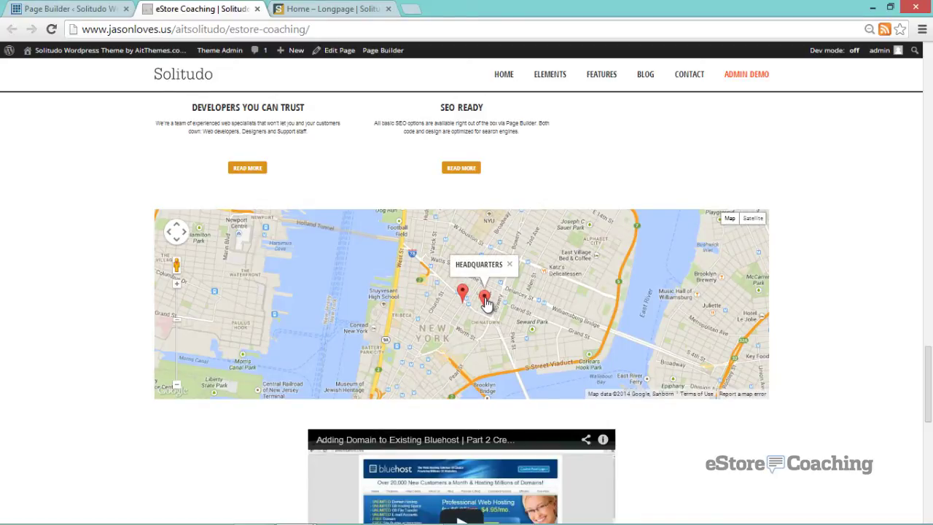
click(461, 292)
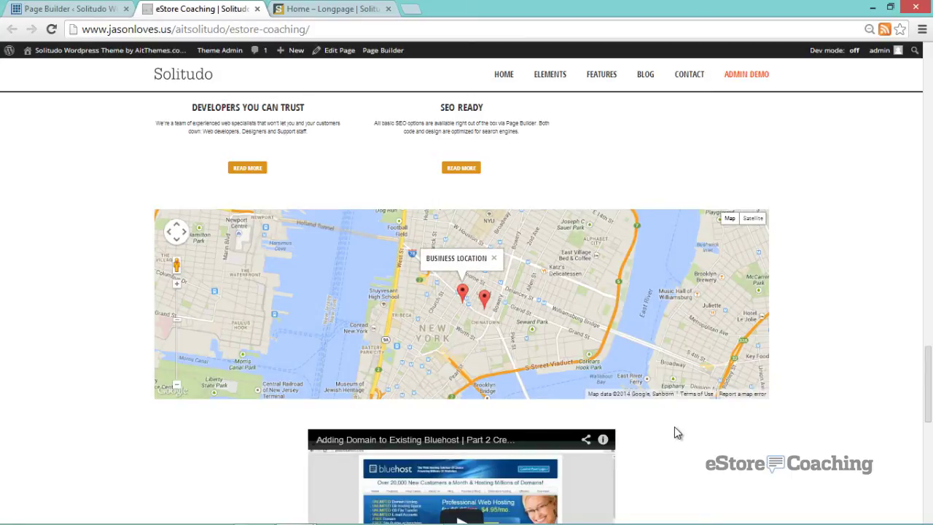
- Scroll to the bottom of the page and go back to the Page Builder tab
scroll(677, 434, down, 3)
scroll(674, 430, down, 1)
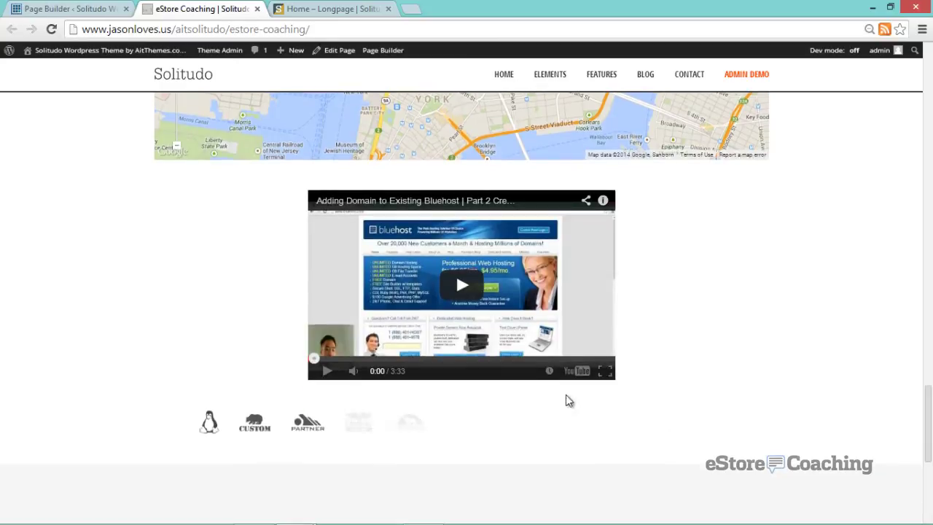
scroll(429, 357, down, 1)
scroll(429, 357, down, 1)
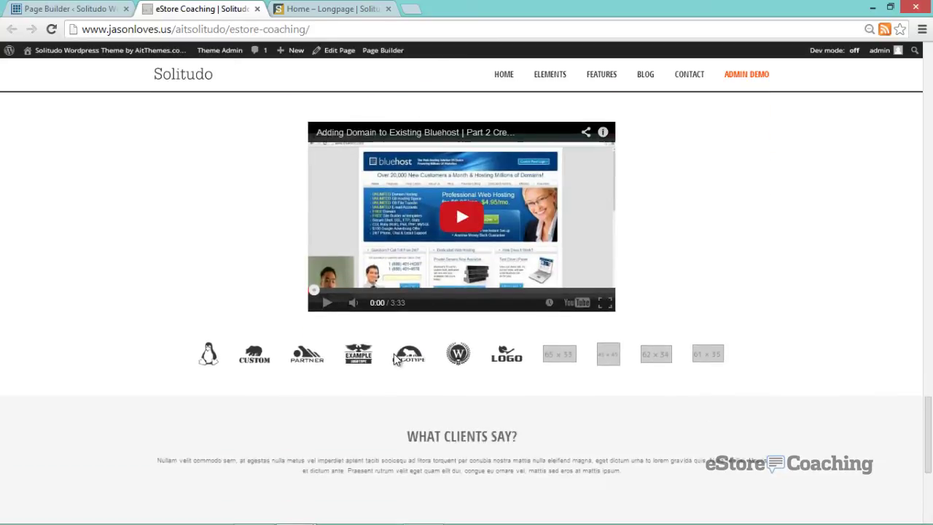
scroll(387, 364, down, 1)
scroll(388, 360, down, 2)
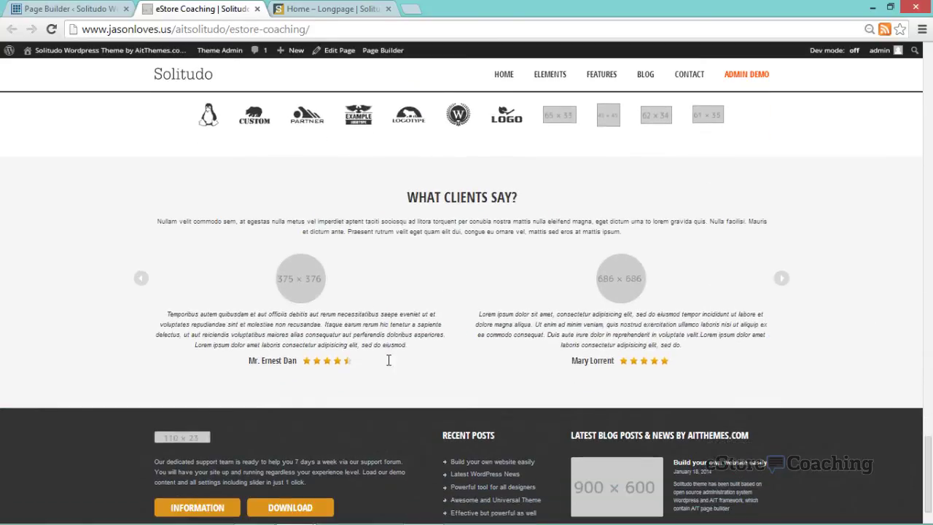
key(ctrl+shift+Tab)
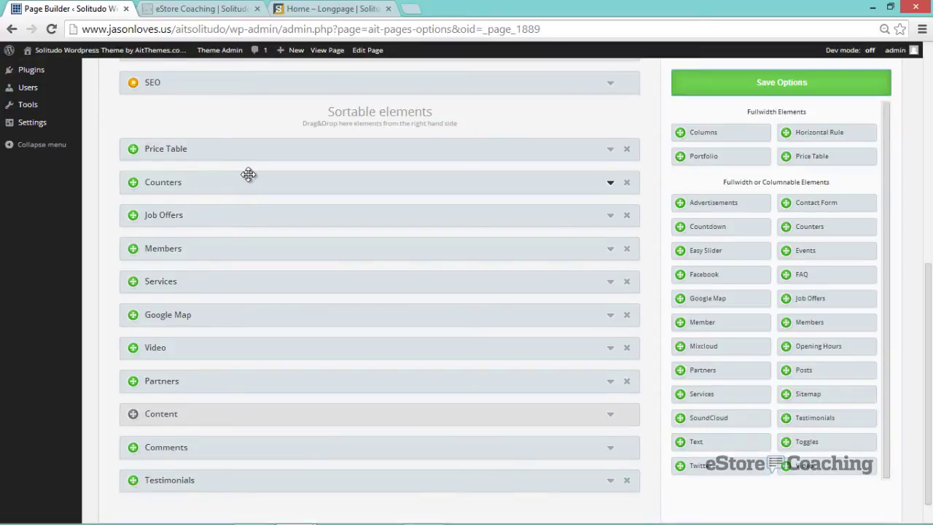
- Set the Counters element's first gauge to 14 with the title '$14,000 Sales', then collapse it
click(248, 174)
scroll(175, 268, down, 2)
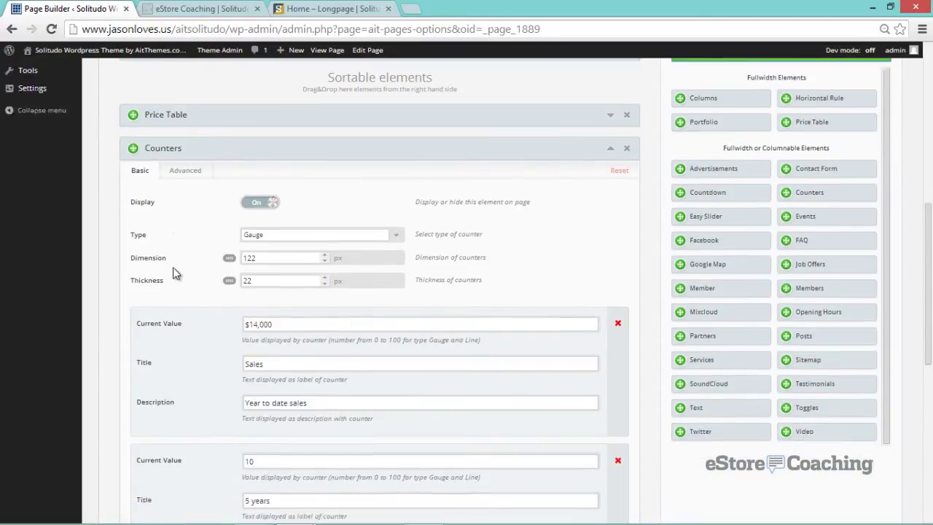
triple_click(245, 255)
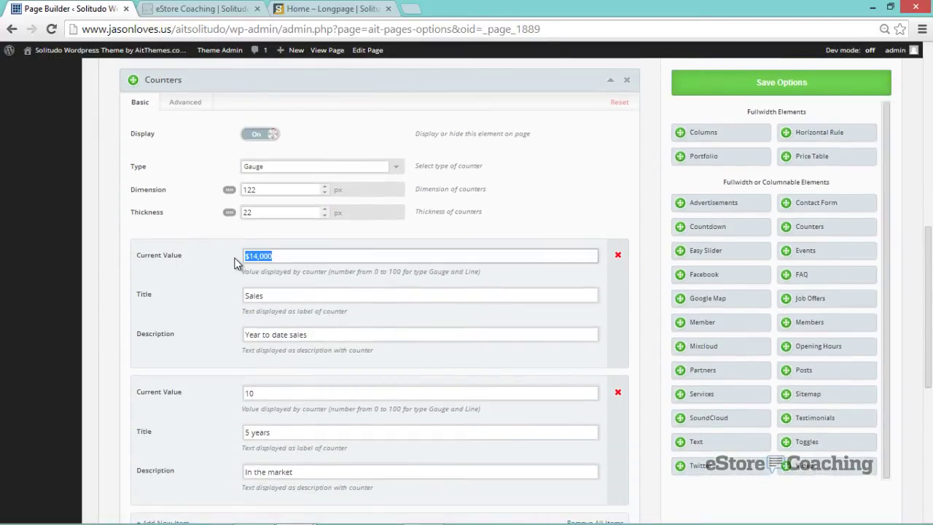
text(14)
click(288, 298)
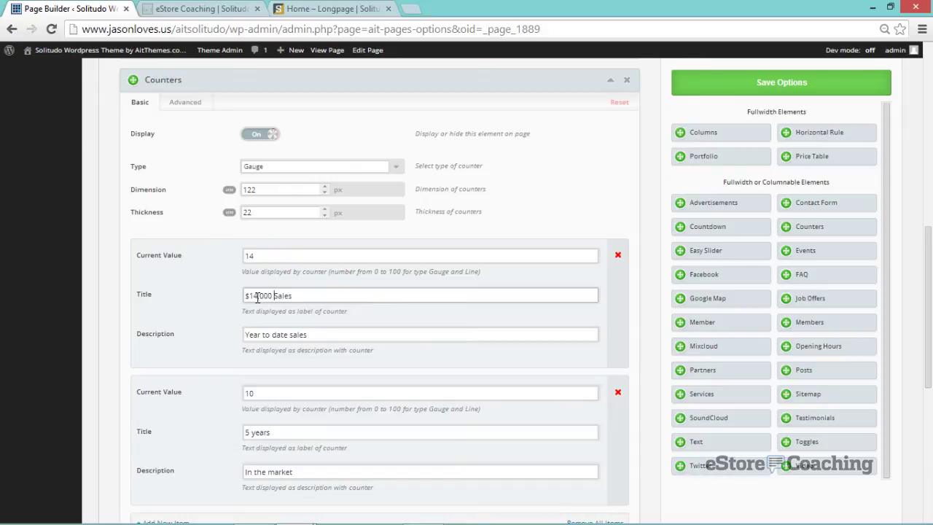
click(608, 83)
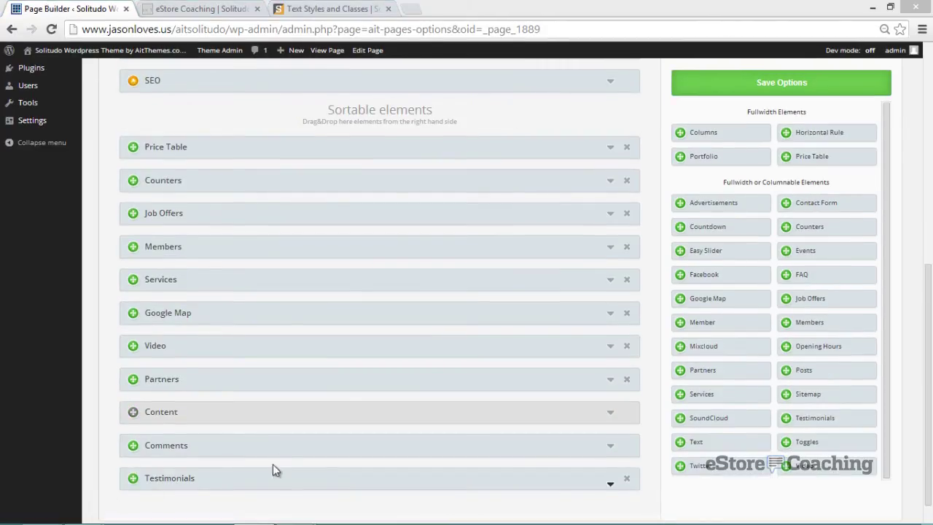
- Set the Job Offers carousel rows to 1 and turn its carousel on
click(611, 216)
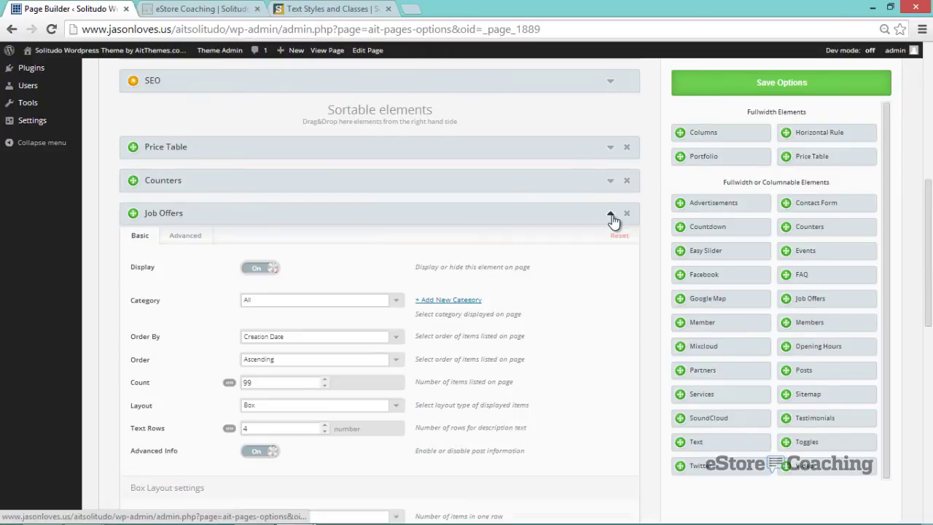
scroll(565, 271, down, 3)
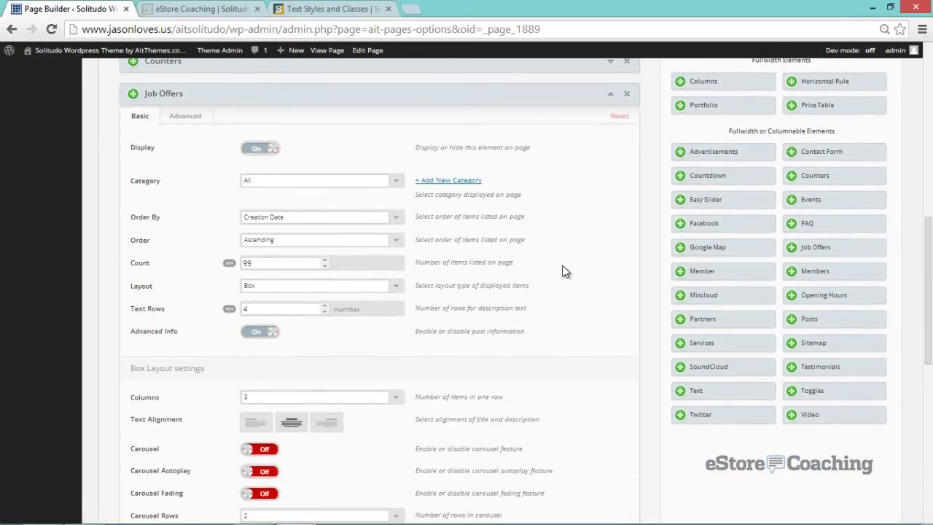
scroll(565, 271, down, 2)
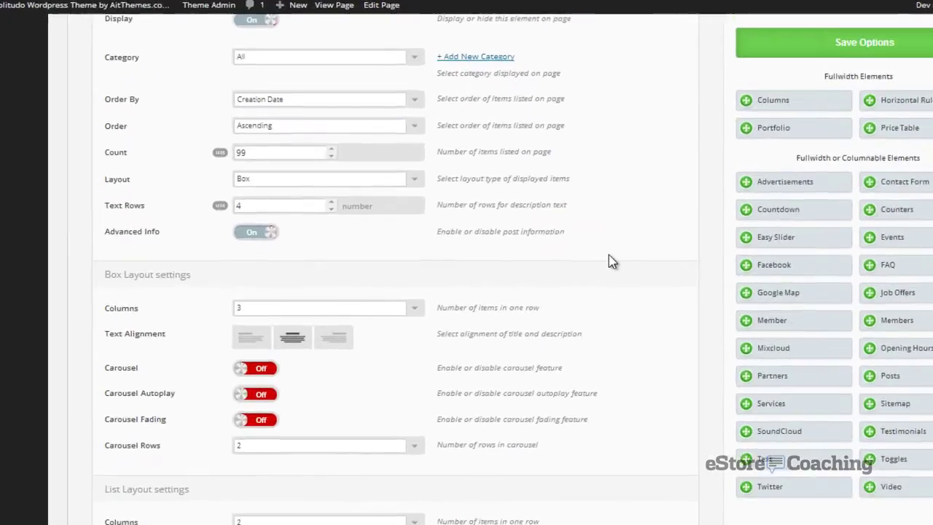
click(253, 457)
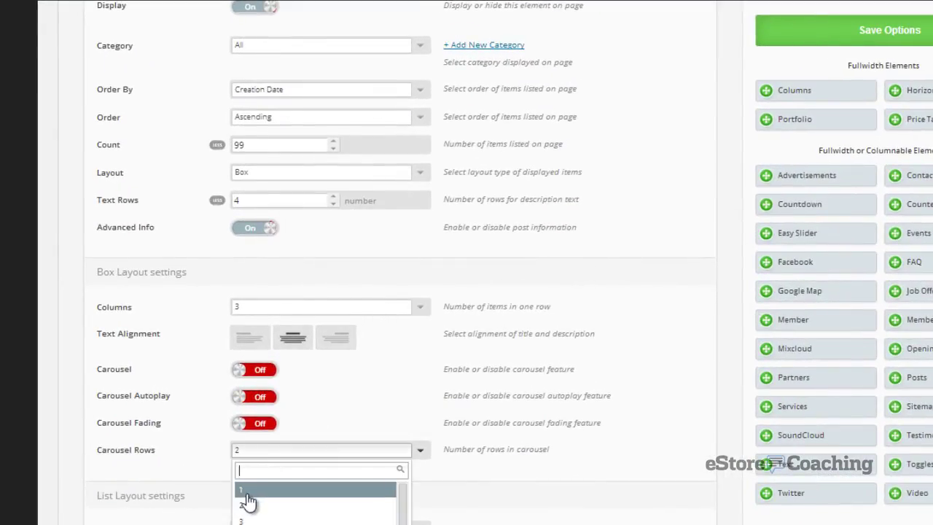
click(248, 493)
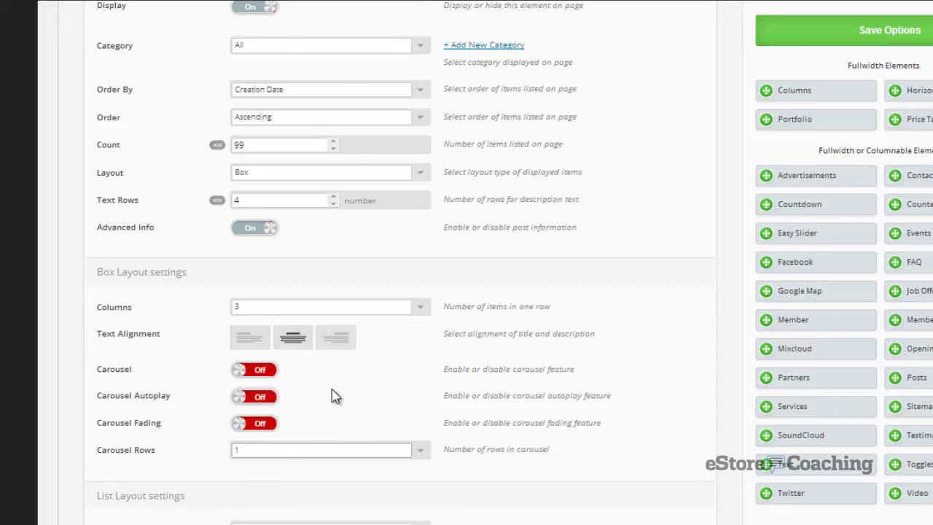
click(255, 372)
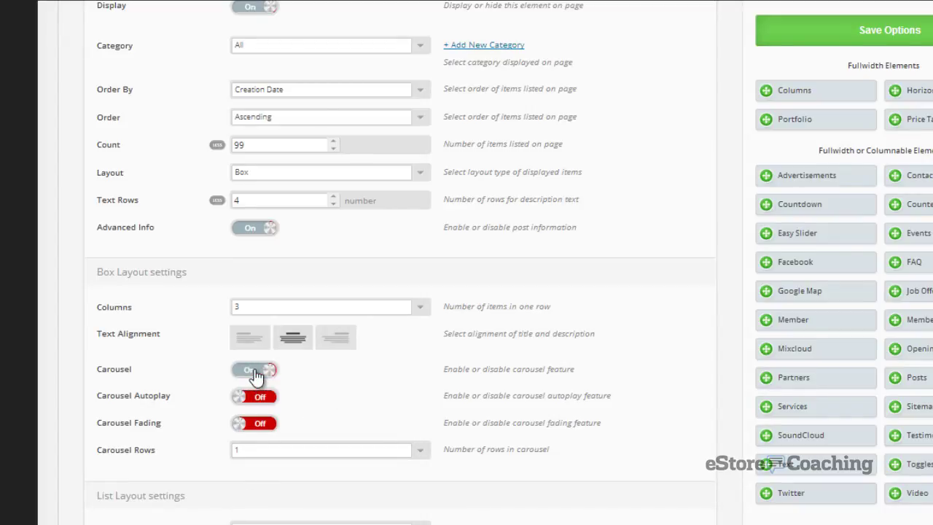
- Enable advanced options for Job Offers and give it a light blue #9ebfff background
scroll(344, 392, up, 3)
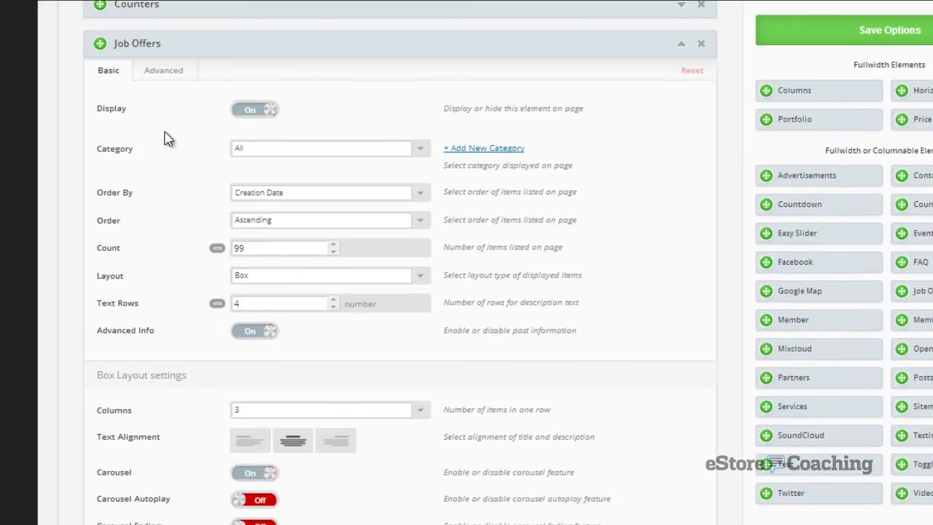
click(162, 72)
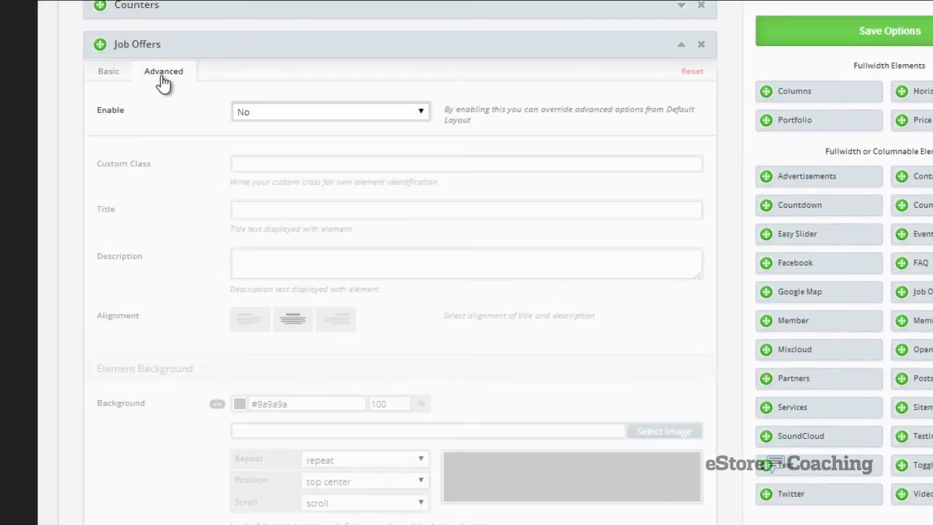
click(257, 114)
click(262, 126)
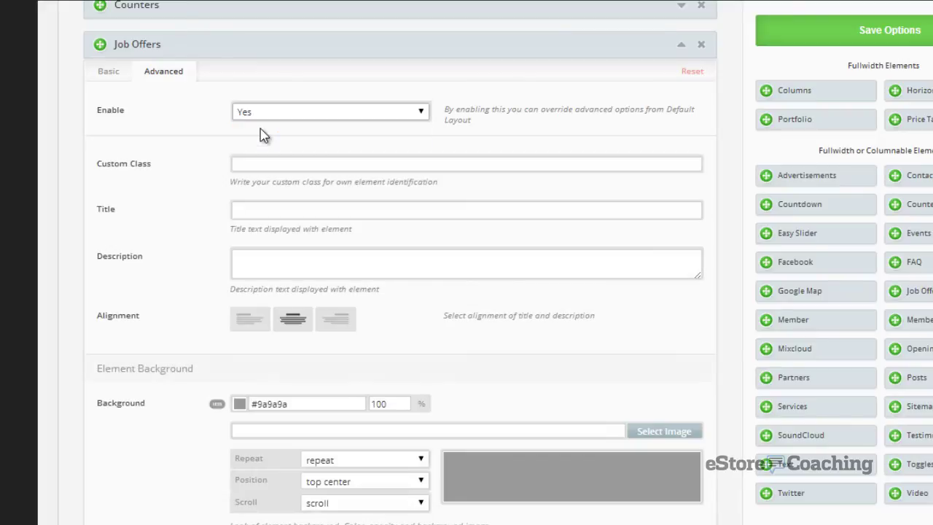
scroll(433, 348, down, 1)
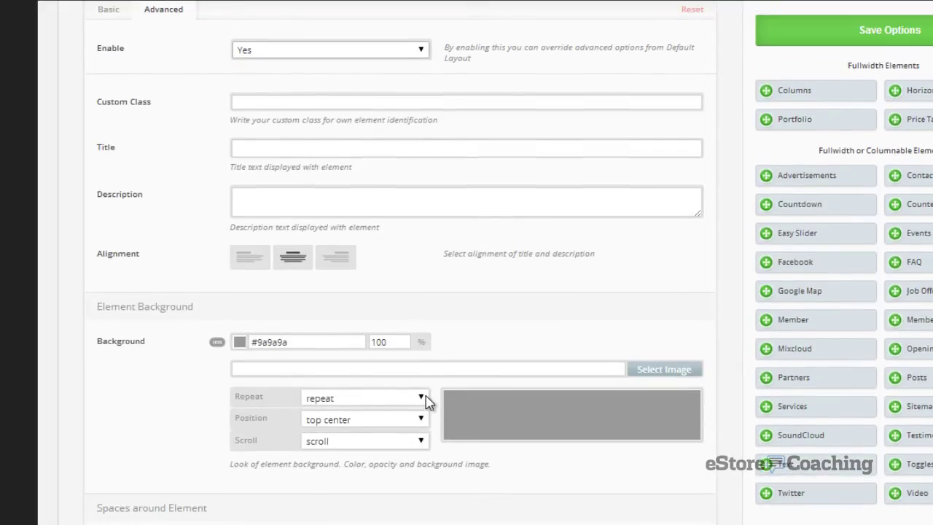
click(240, 344)
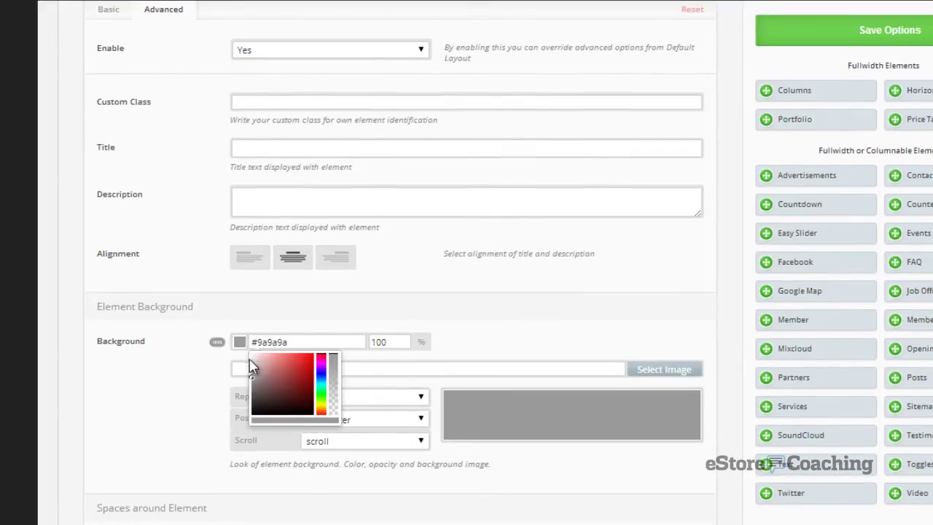
mouse_move(254, 366)
mouse_down()
mouse_move(261, 389)
mouse_move(299, 401)
mouse_move(318, 381)
mouse_move(291, 373)
mouse_move(277, 356)
mouse_up()
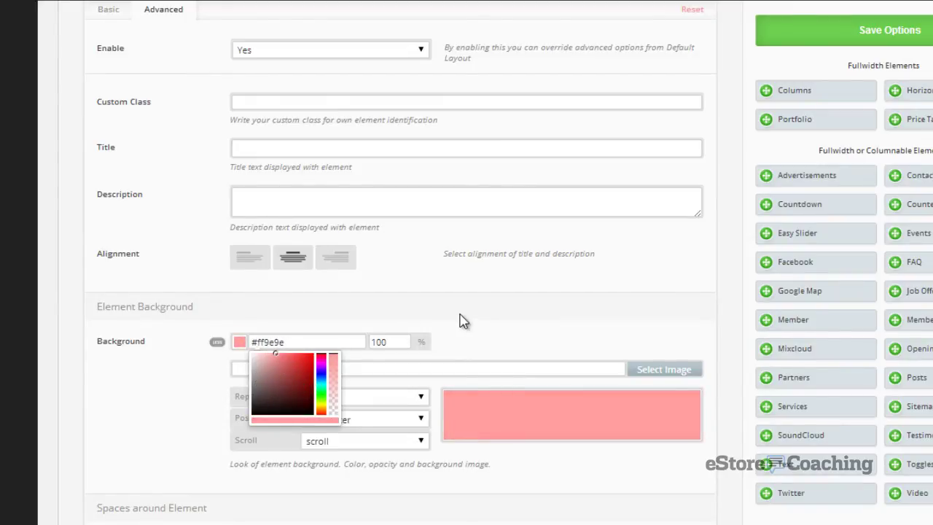
drag(321, 368, 320, 374)
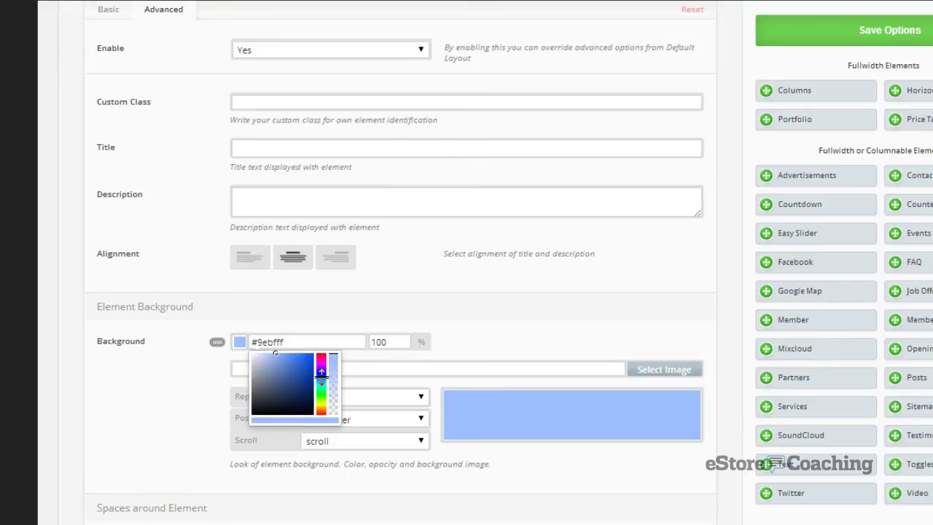
click(539, 306)
scroll(612, 292, up, 2)
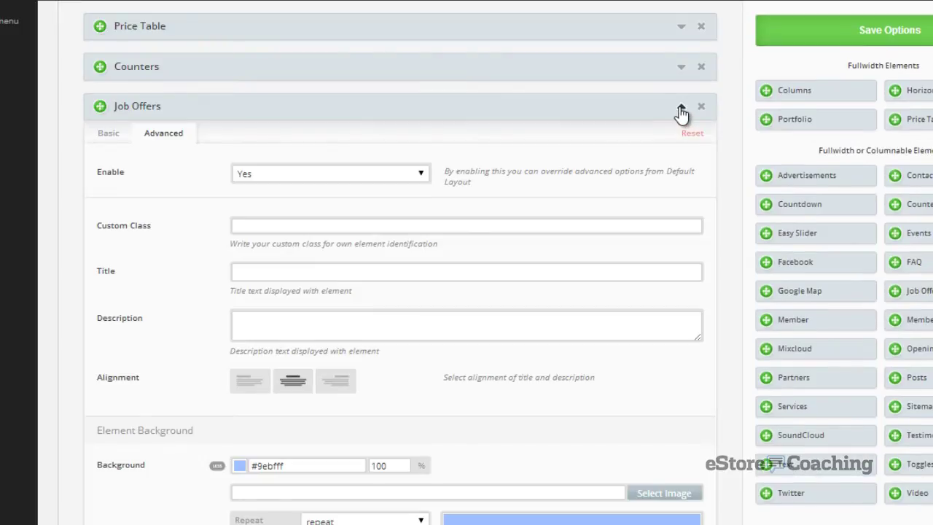
click(681, 109)
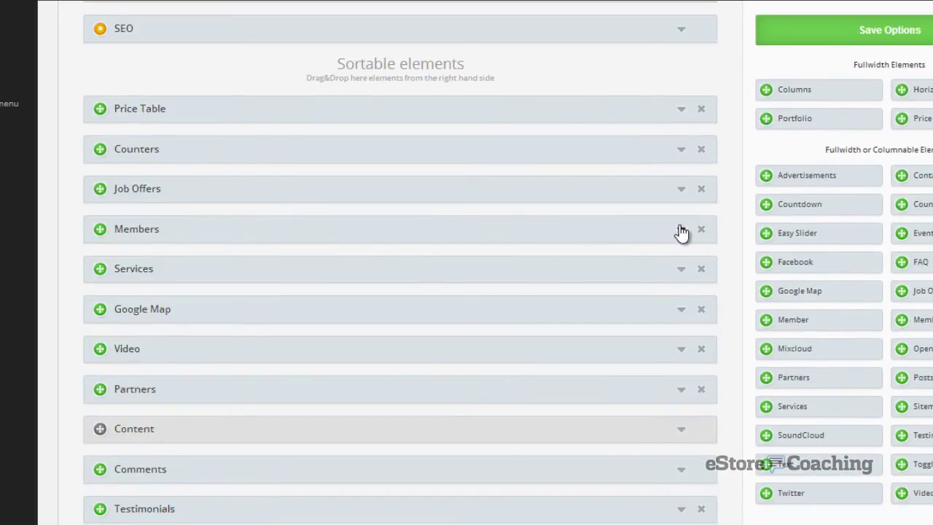
- Keep the Members category at All and switch its layout to List
click(680, 230)
scroll(598, 223, down, 3)
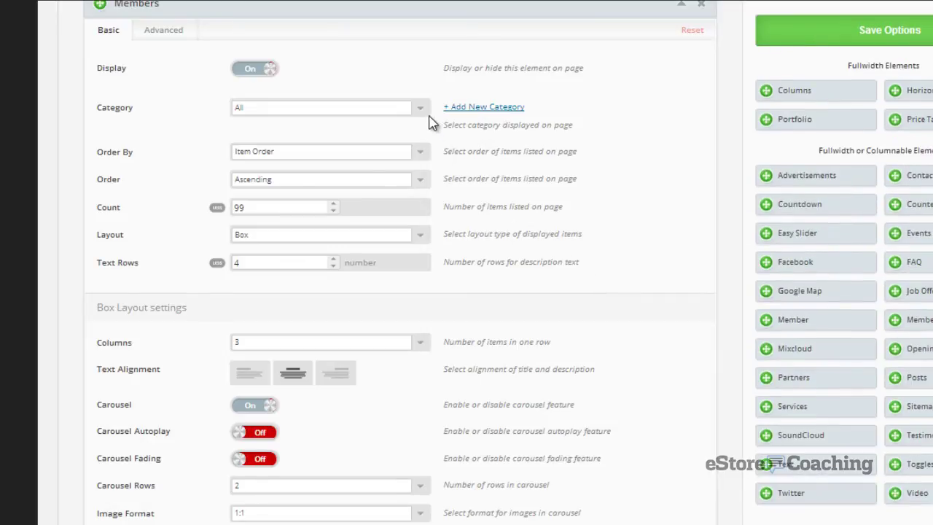
click(422, 112)
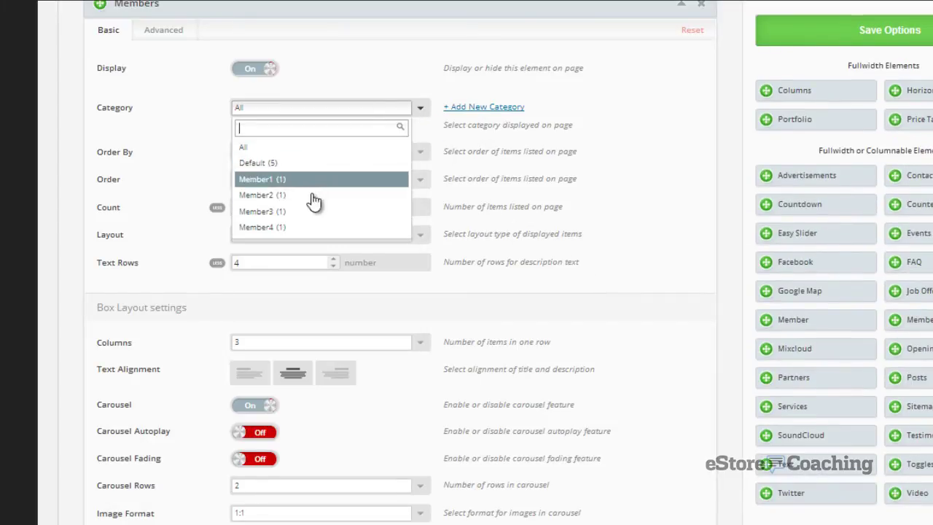
click(243, 147)
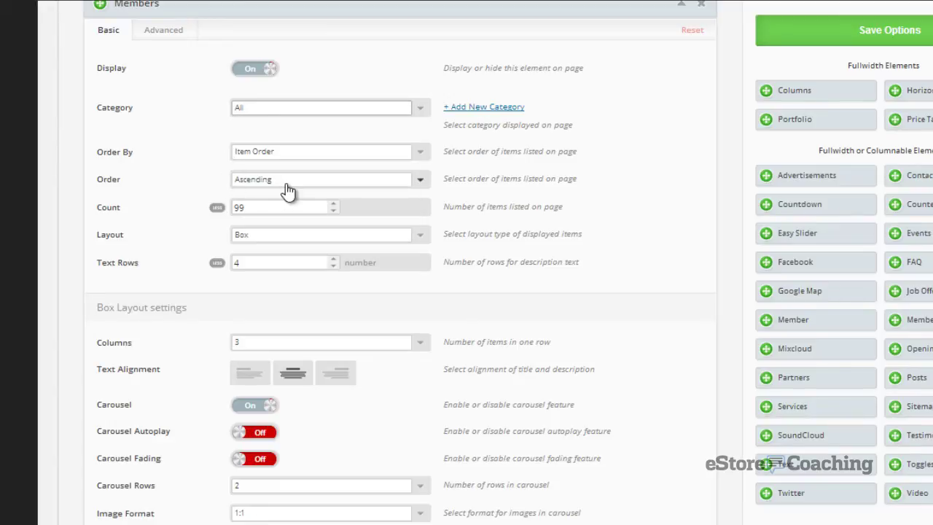
click(260, 241)
click(253, 292)
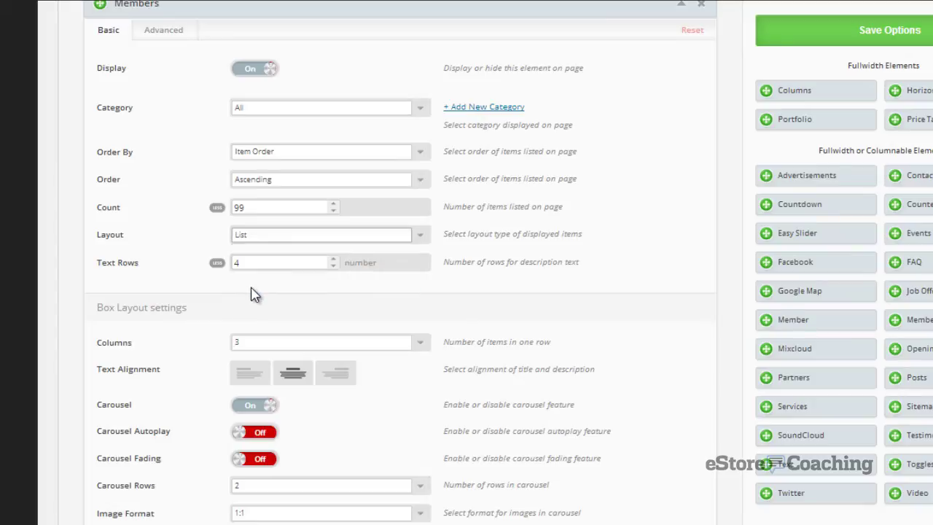
- Set Members carousel rows to 1, left-align its text and turn carousel autoplay on
scroll(231, 298, down, 1)
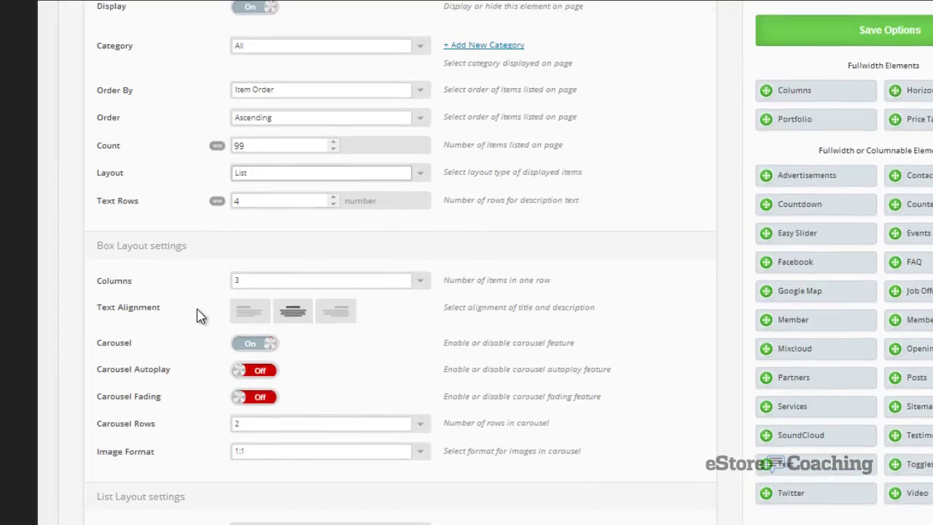
click(255, 434)
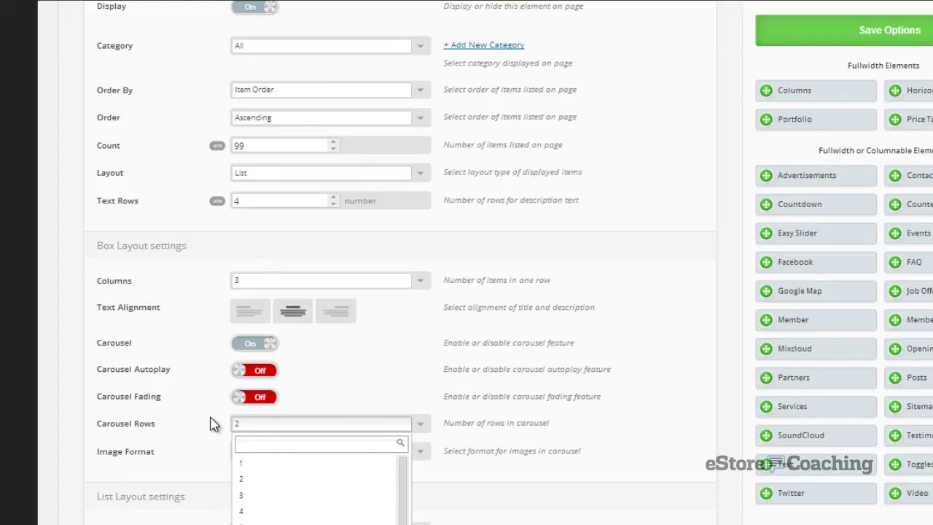
click(246, 465)
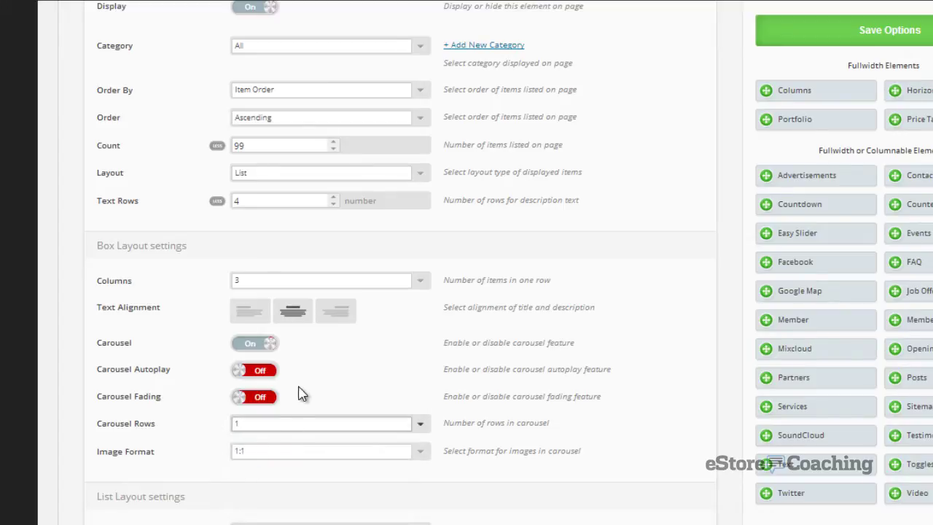
click(263, 318)
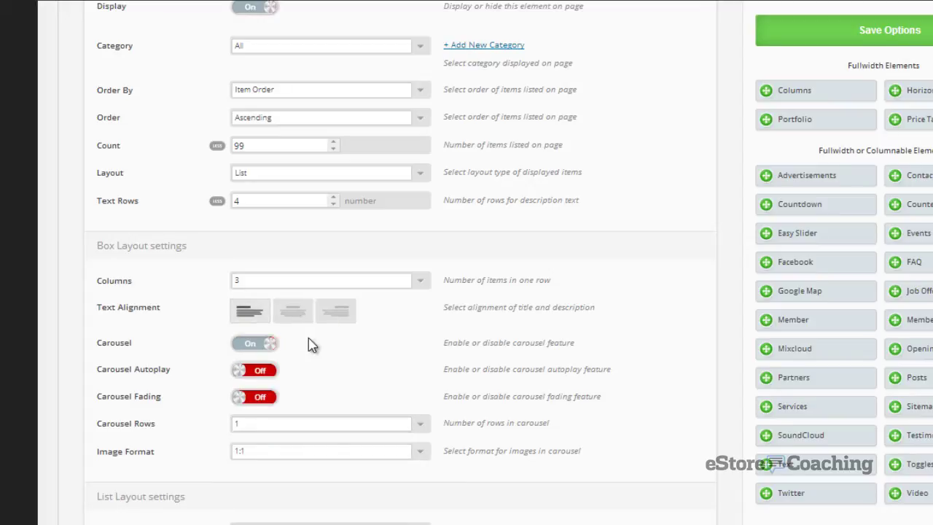
click(268, 379)
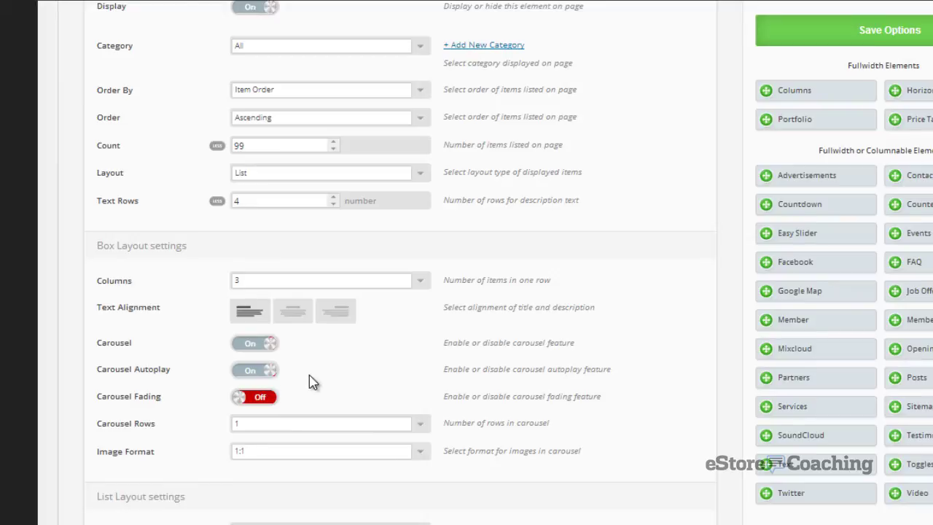
scroll(310, 376, up, 3)
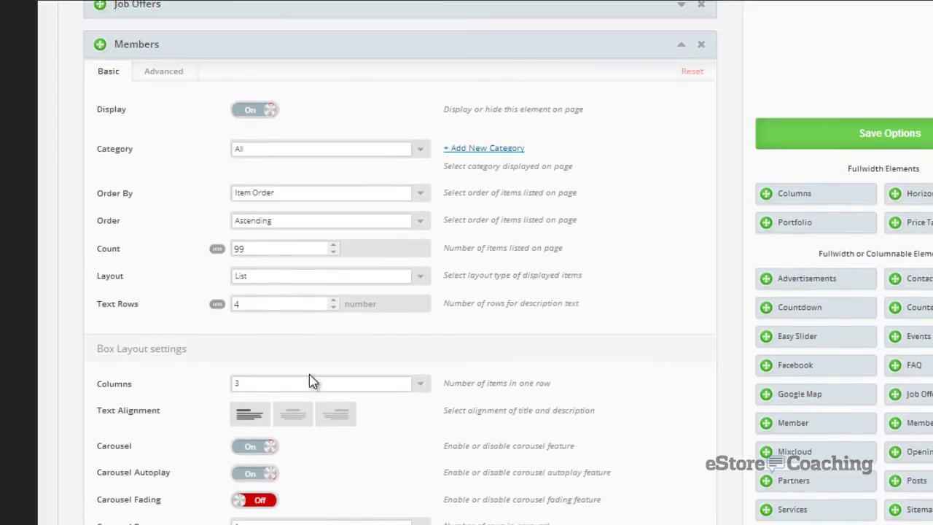
- Set Members advanced Enable to Yes and its background colour to light orange #ff9c4f
click(175, 76)
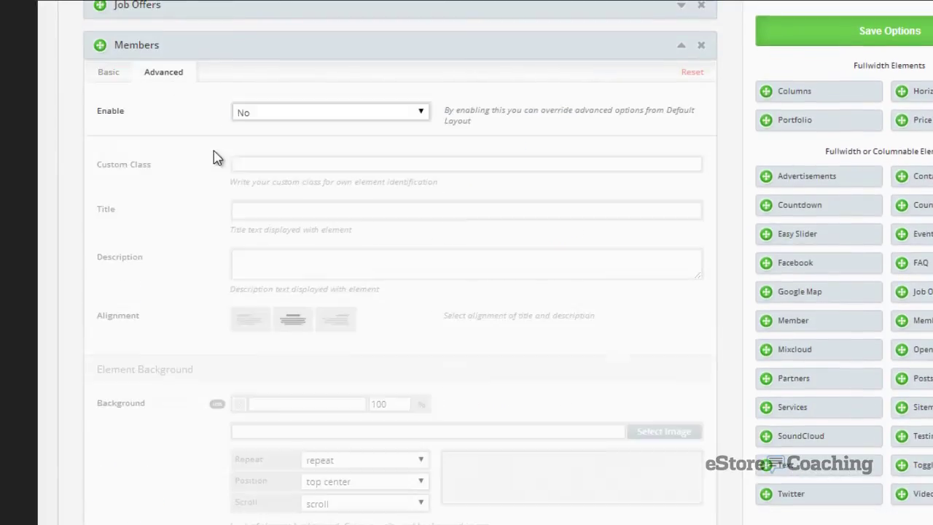
click(283, 125)
click(283, 129)
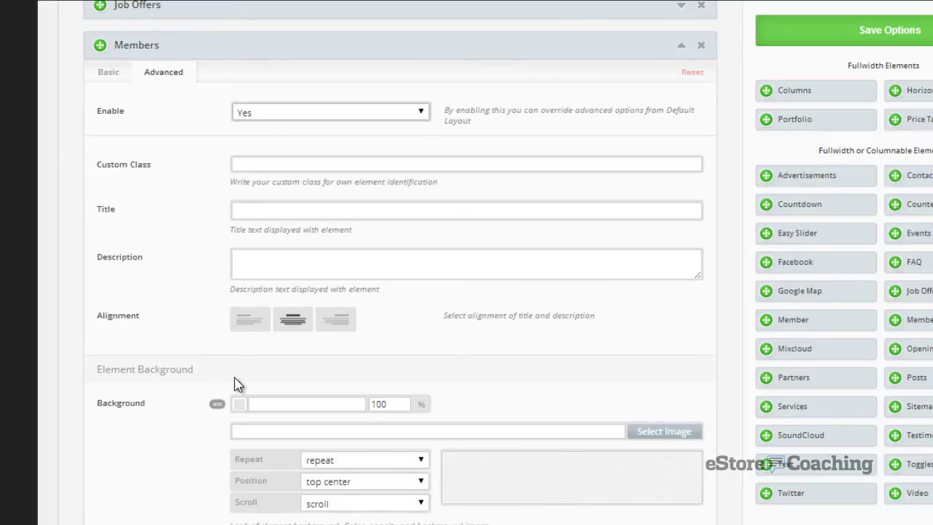
scroll(324, 385, down, 1)
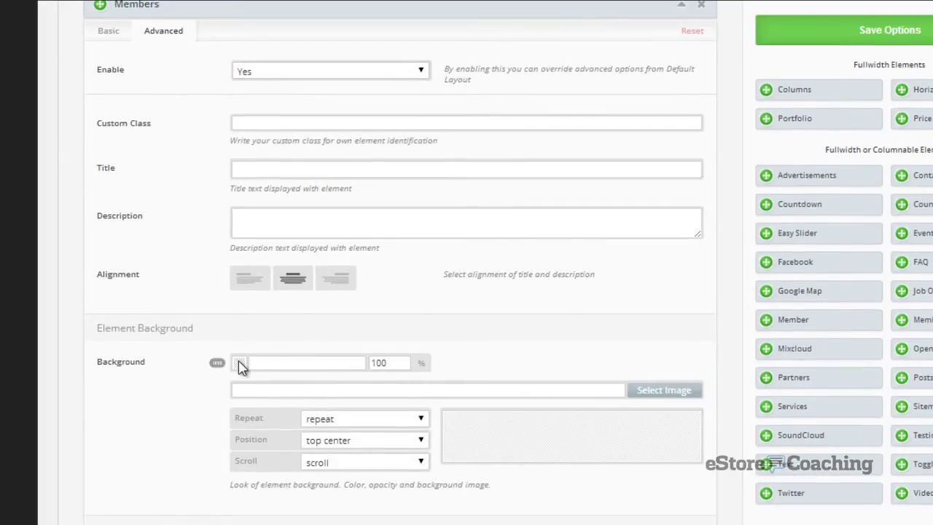
click(240, 363)
drag(320, 379, 323, 432)
drag(294, 379, 297, 377)
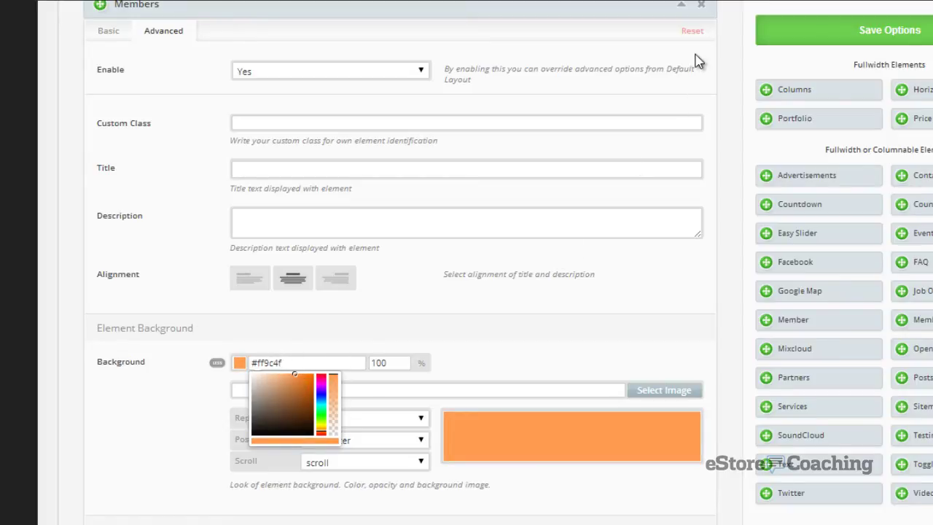
click(696, 62)
scroll(699, 73, up, 1)
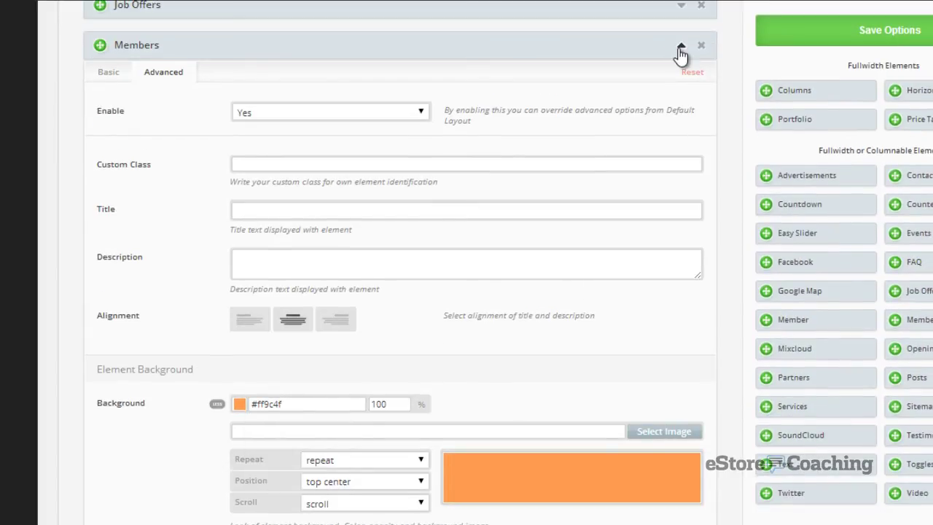
- Add a 2/4 1/4 1/4 Columns element and place Google Map in the wide column
click(680, 51)
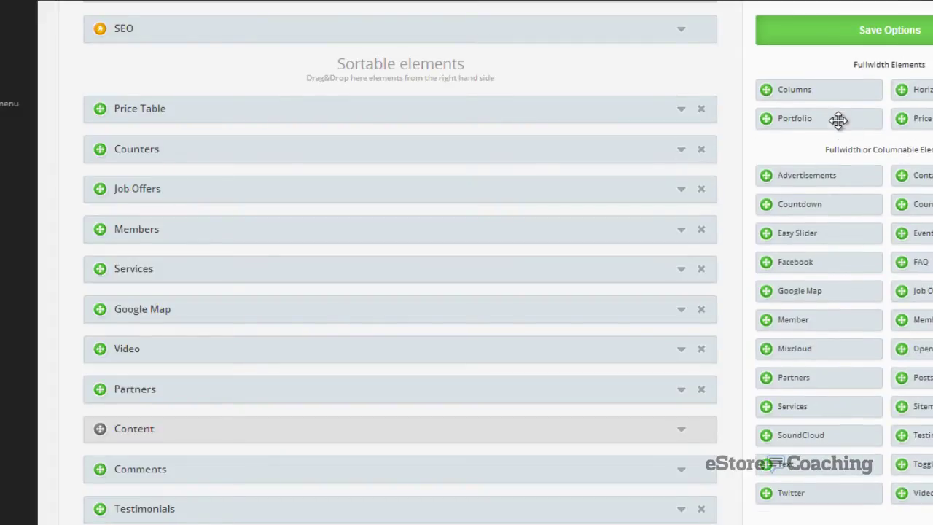
drag(826, 89, 515, 321)
scroll(472, 324, down, 4)
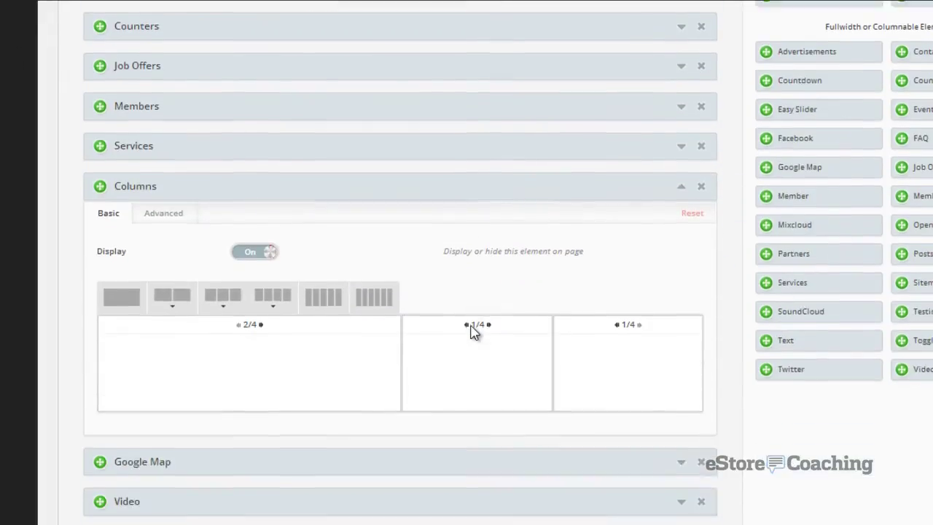
click(220, 179)
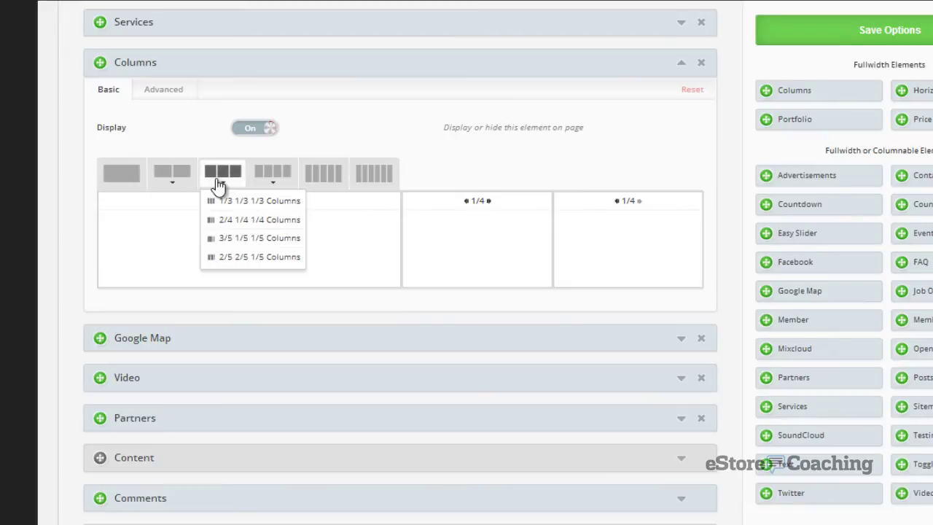
click(234, 228)
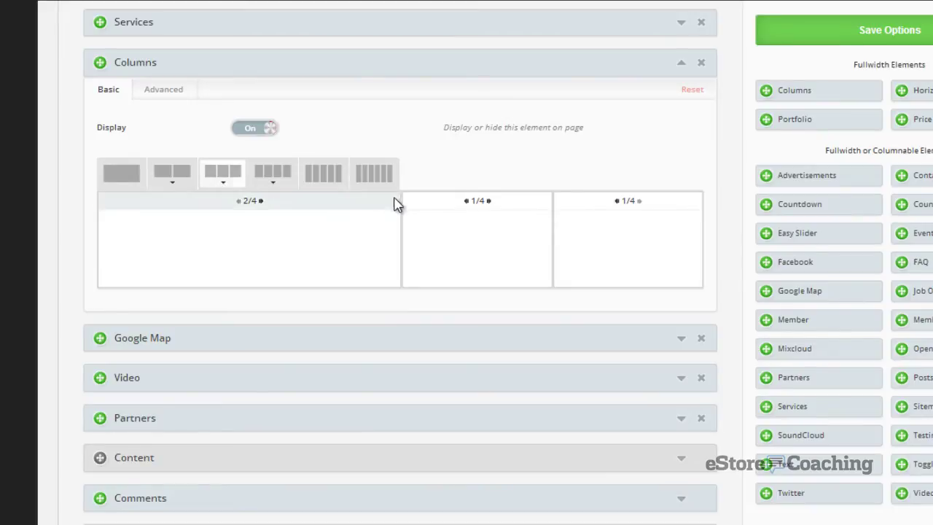
drag(155, 340, 181, 224)
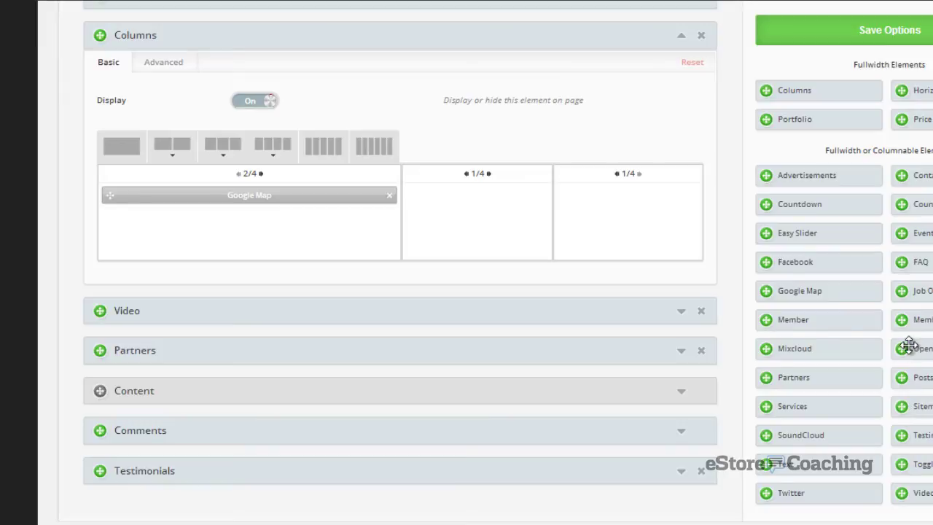
- Add Opening Hours to the middle quarter column with 9am to 5pm for Monday through Friday
drag(909, 346, 513, 205)
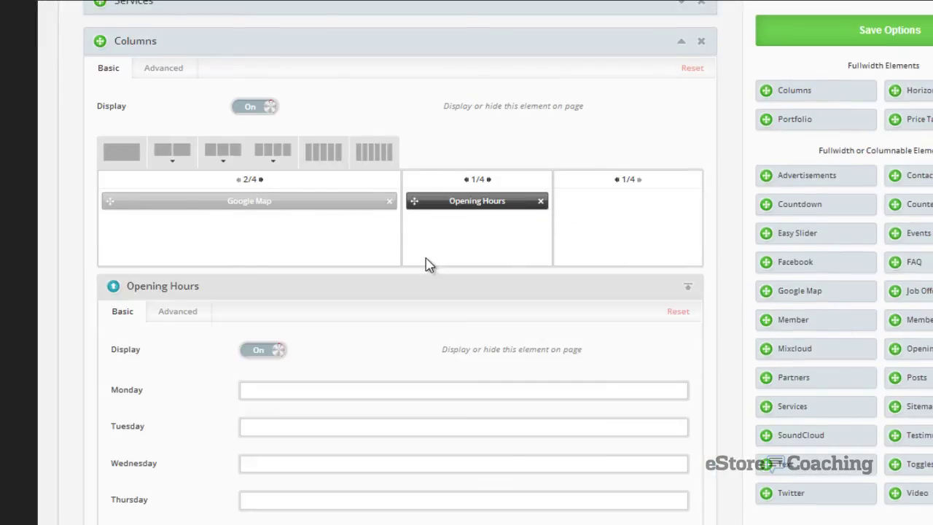
scroll(427, 264, down, 2)
click(374, 247)
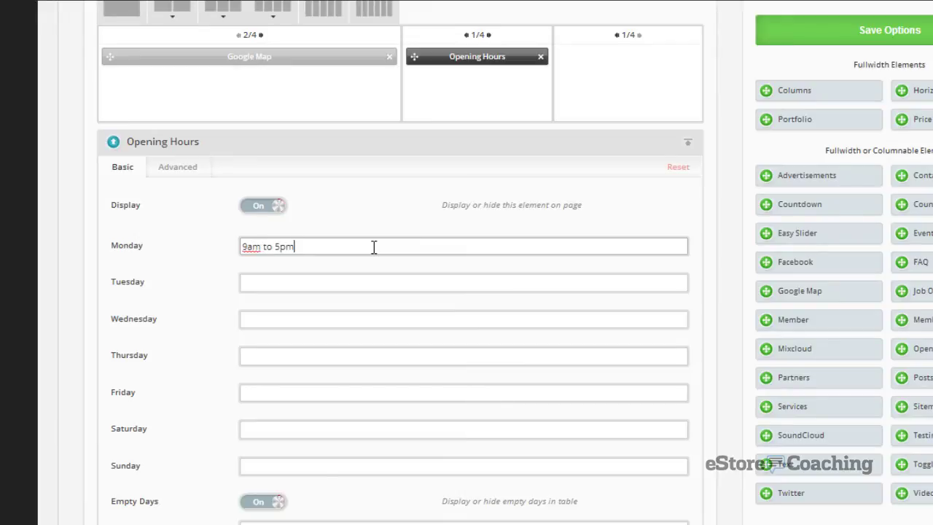
key(ctrl+a)
key(ctrl+c)
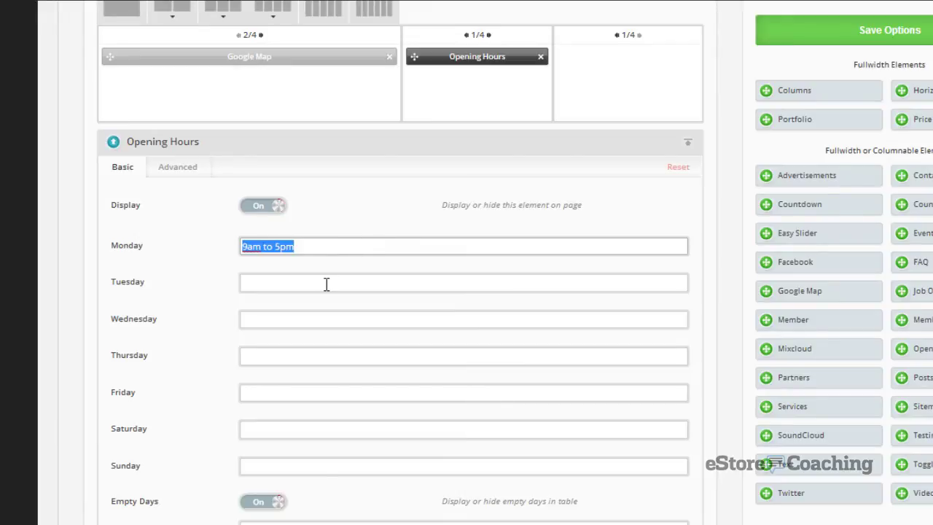
click(327, 284)
key(ctrl+v)
click(304, 321)
key(ctrl+v)
click(283, 356)
key(ctrl+v)
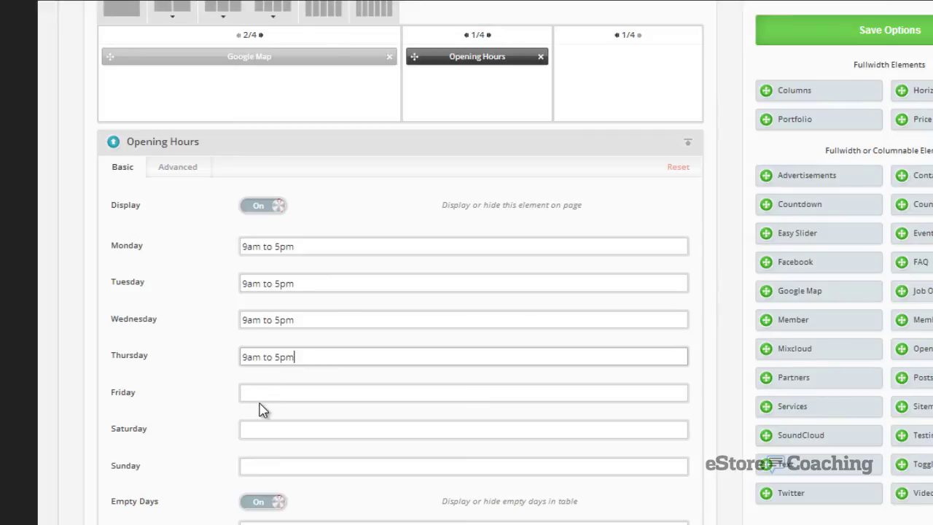
click(266, 392)
key(ctrl+v)
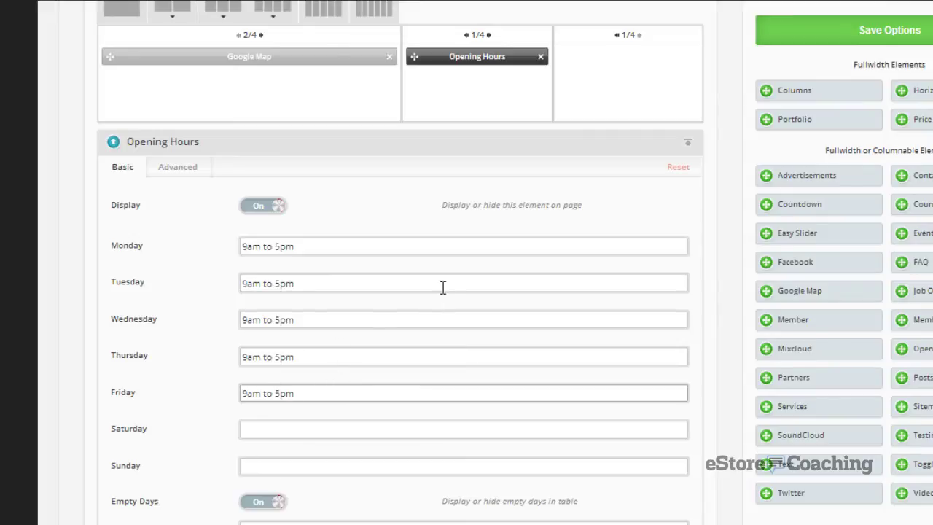
click(496, 172)
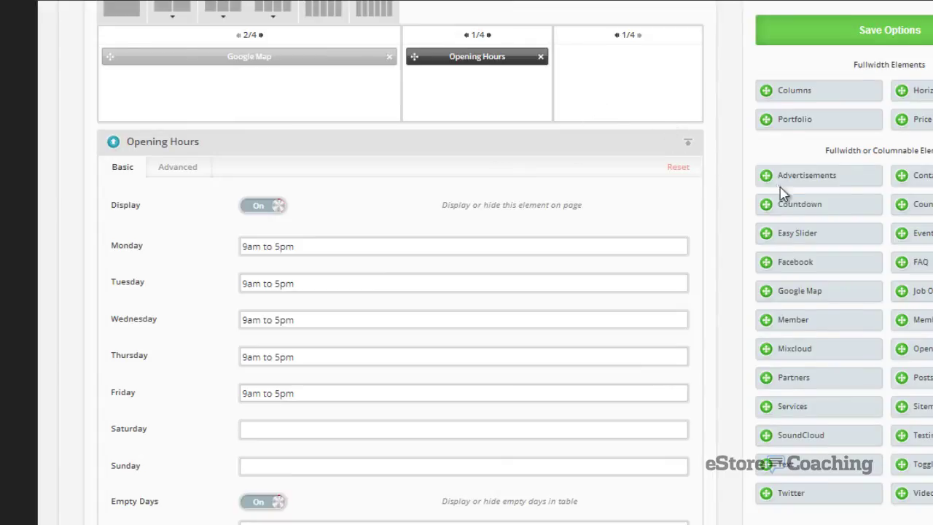
- Place a Contact Form in the last quarter column with the recipient address and subject From WP
click(909, 184)
drag(908, 184, 654, 261)
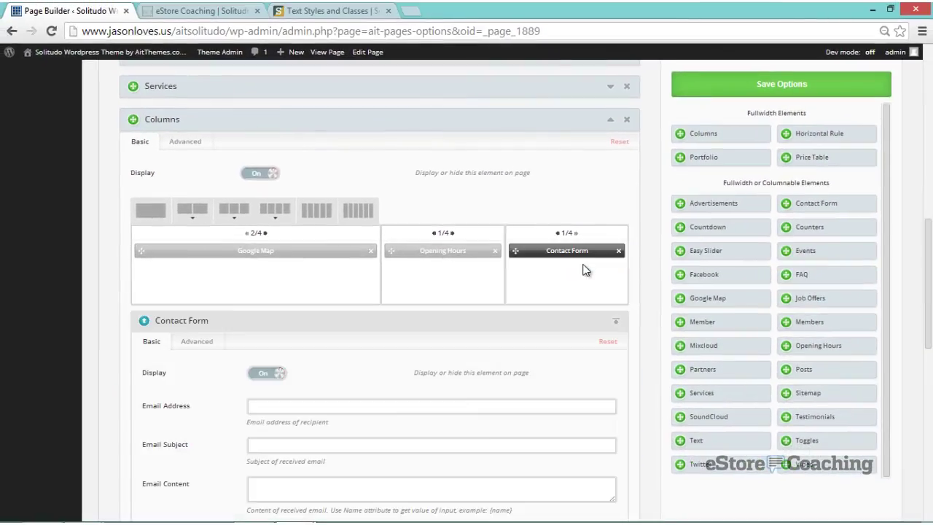
scroll(558, 284, down, 3)
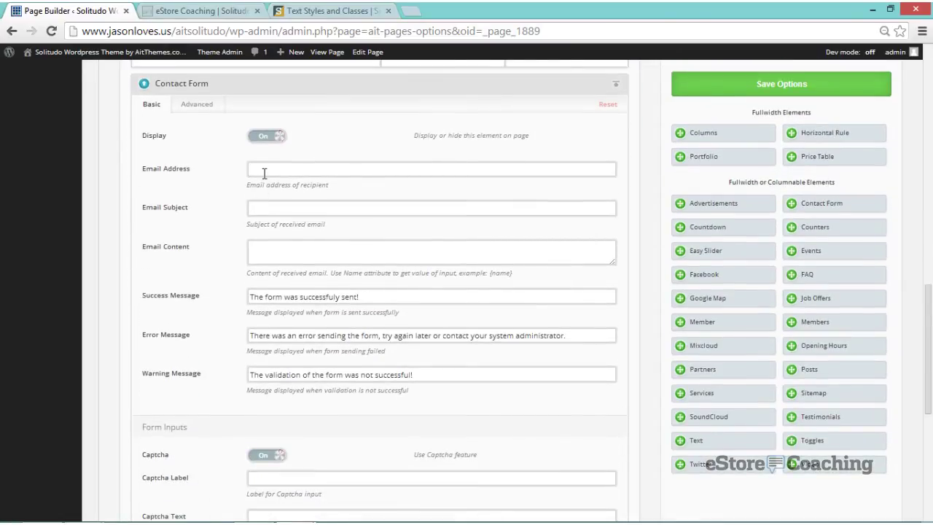
click(264, 173)
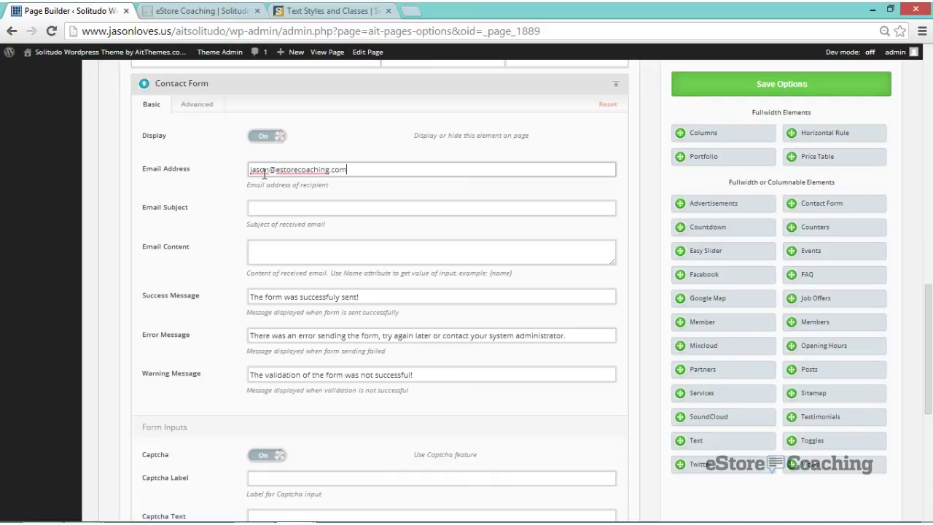
key(Tab)
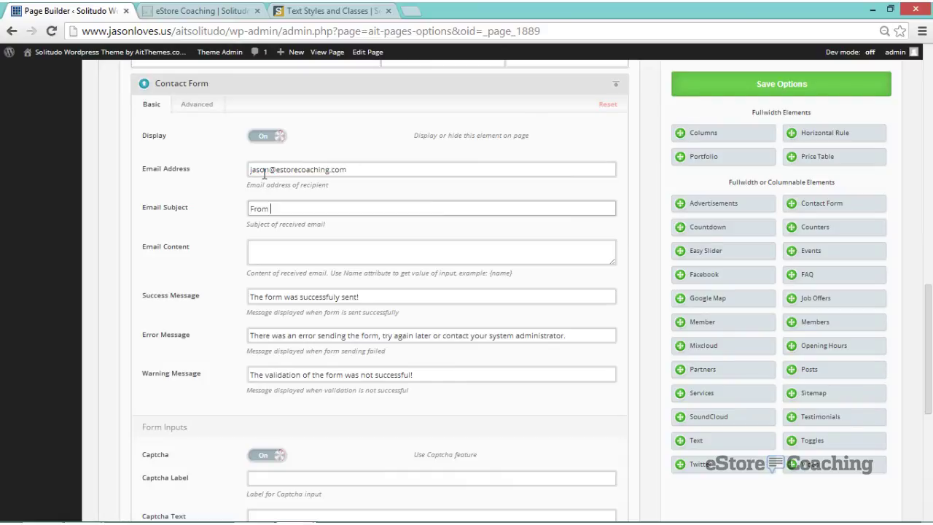
key(Tab)
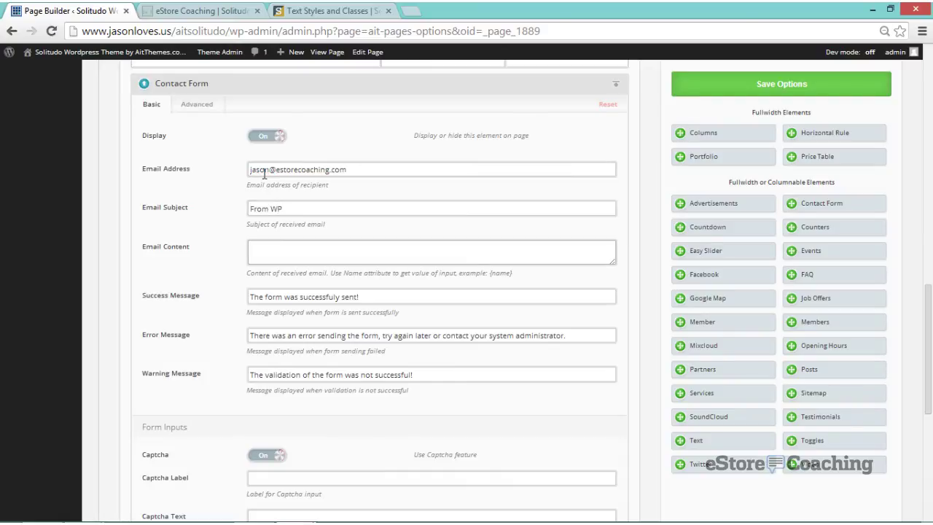
- Add a first form input of type Text for the visitor's name
scroll(194, 252, down, 3)
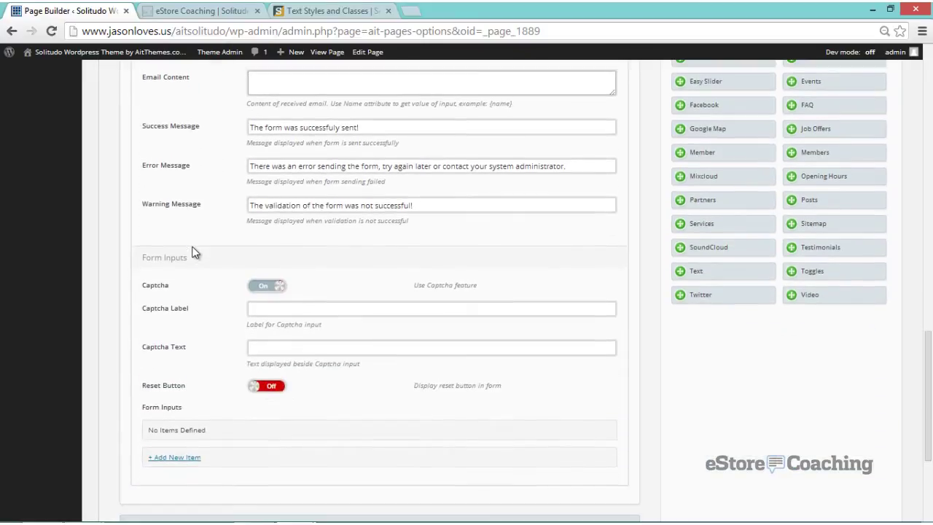
scroll(226, 362, down, 2)
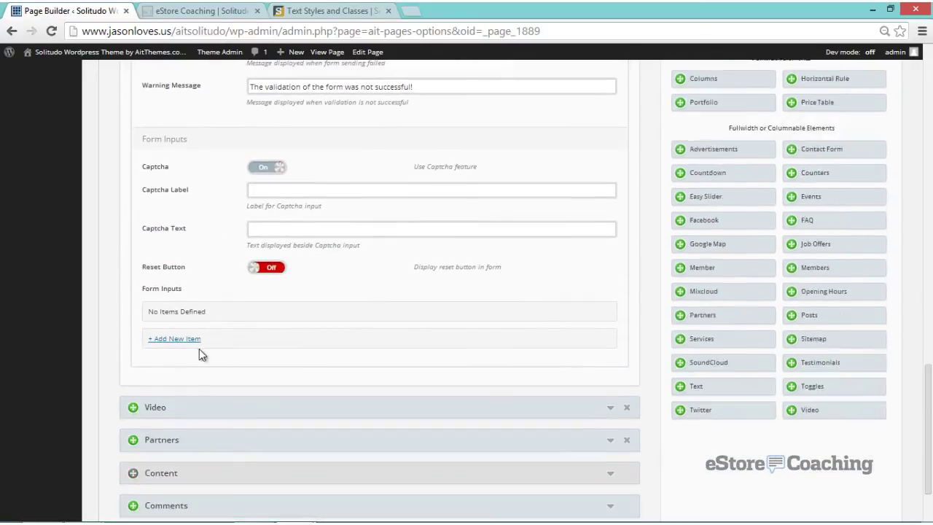
click(192, 340)
scroll(250, 321, down, 3)
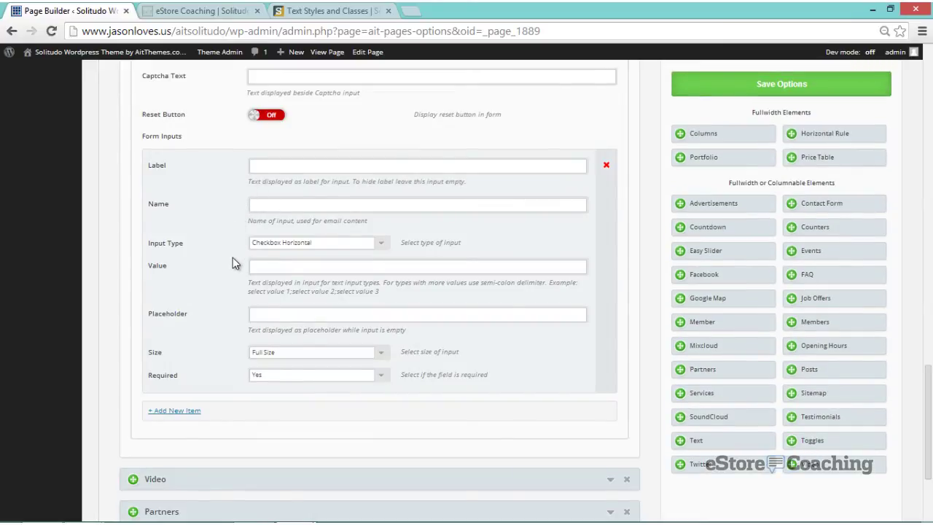
click(260, 312)
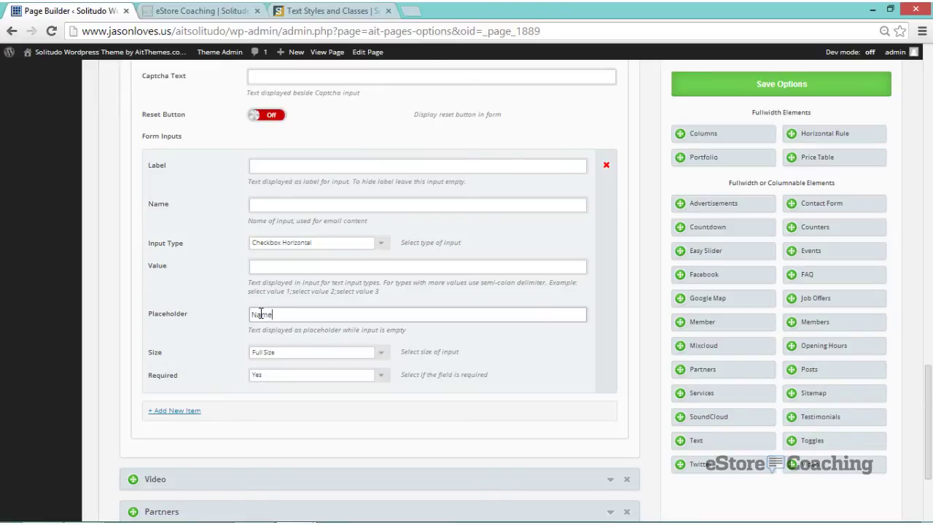
click(366, 247)
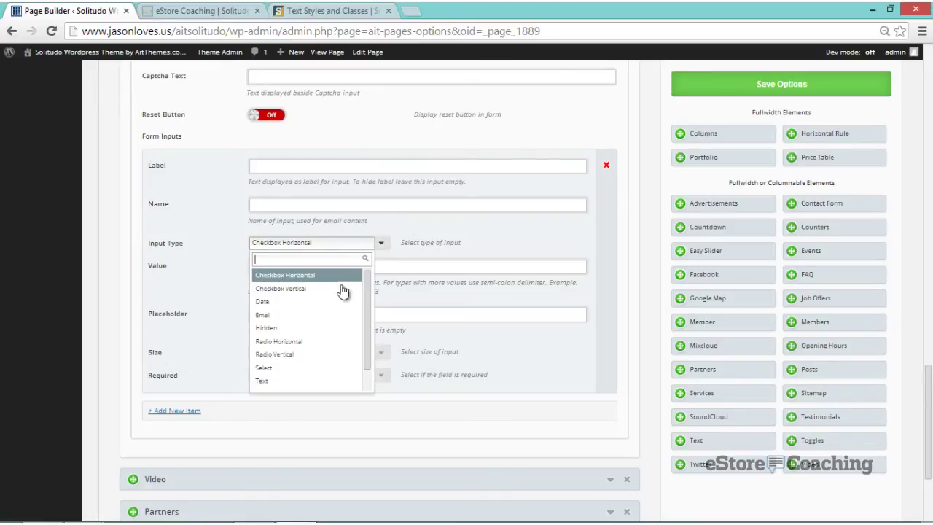
click(307, 382)
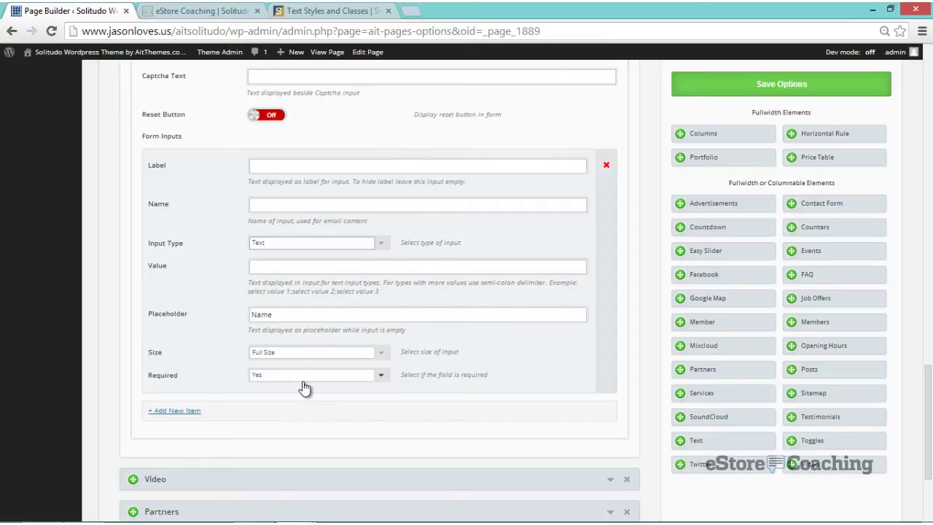
- Add a second form input of type Email with its placeholder
click(204, 412)
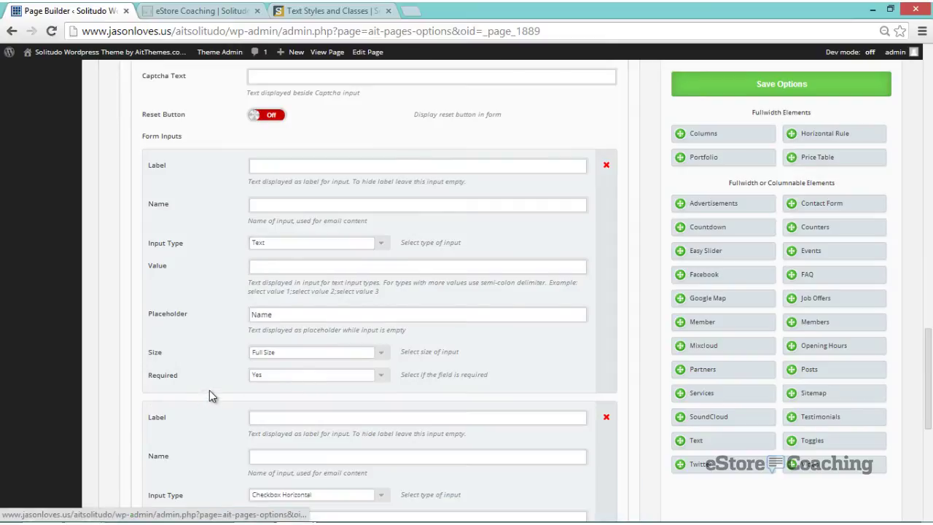
scroll(209, 394, down, 1)
scroll(210, 394, down, 2)
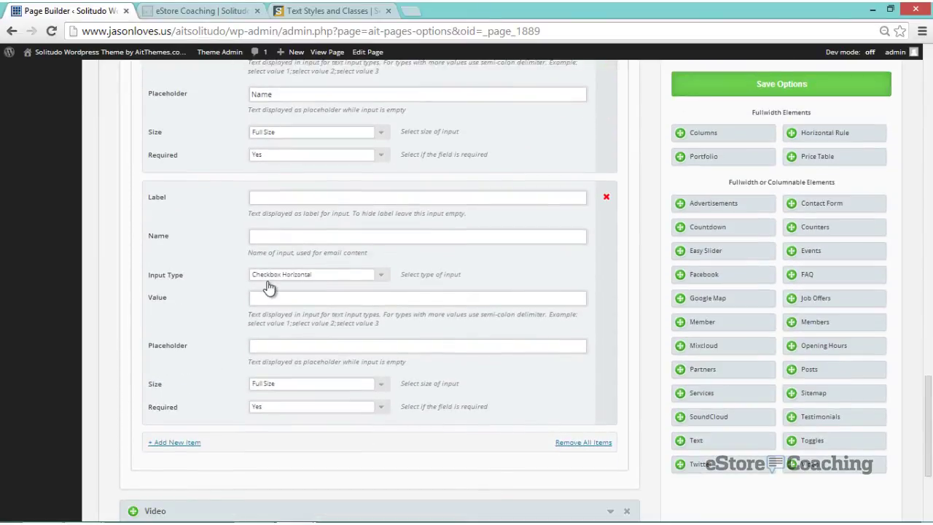
click(270, 281)
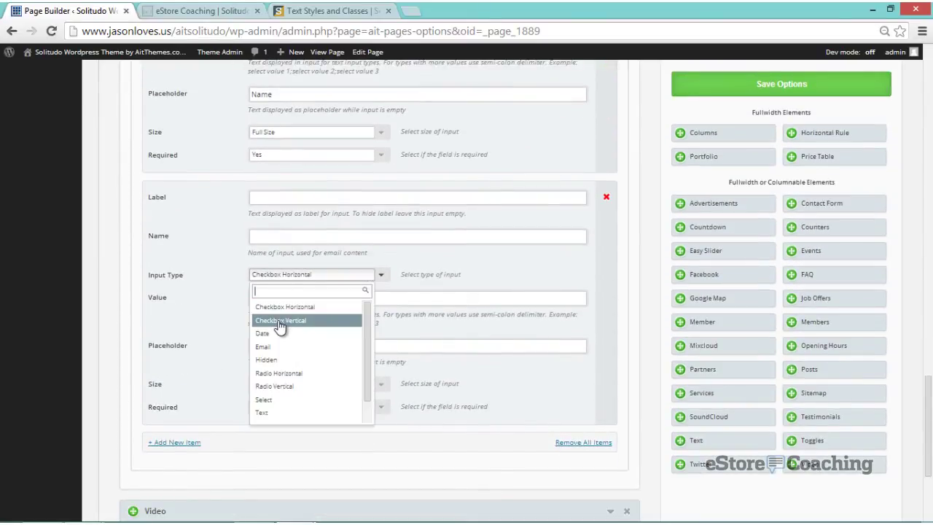
click(288, 347)
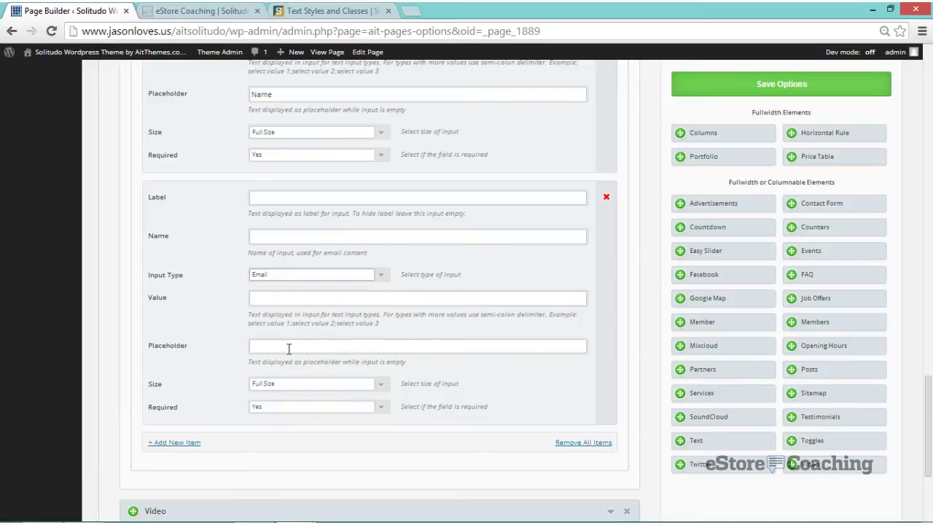
click(287, 352)
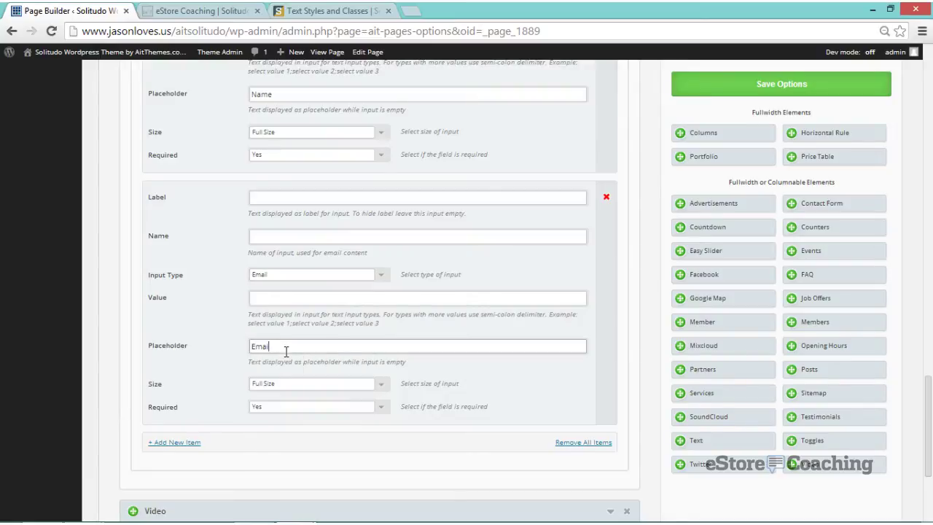
- Add a third Textarea input with the placeholder 'Your Message'
click(174, 443)
scroll(241, 386, down, 2)
scroll(242, 384, down, 2)
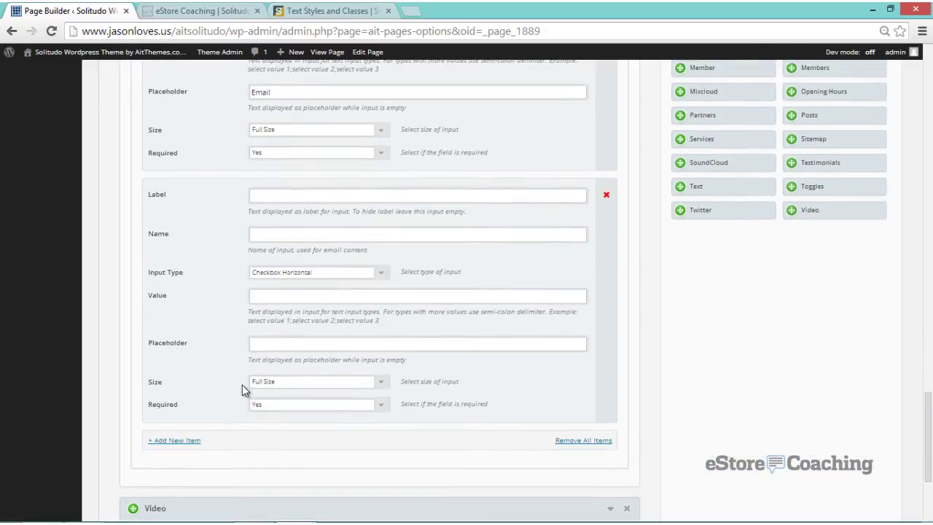
click(383, 277)
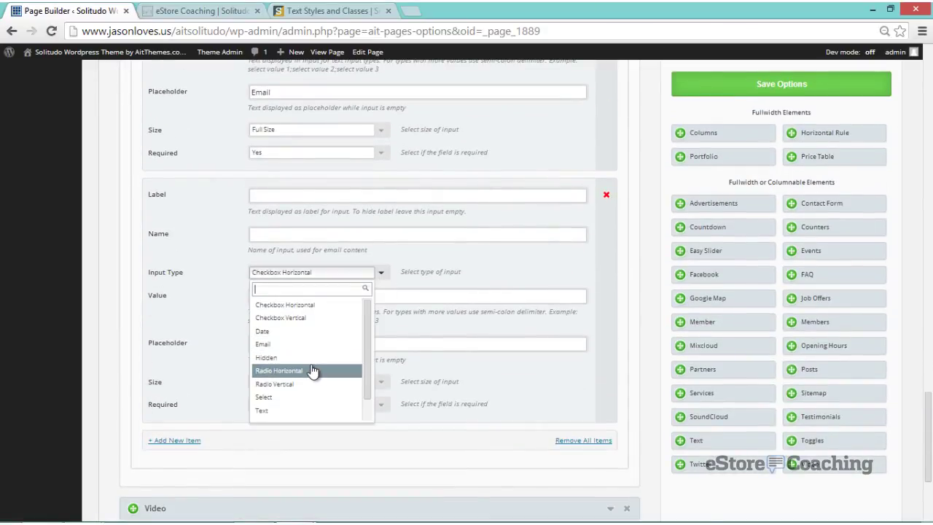
scroll(312, 372, down, 1)
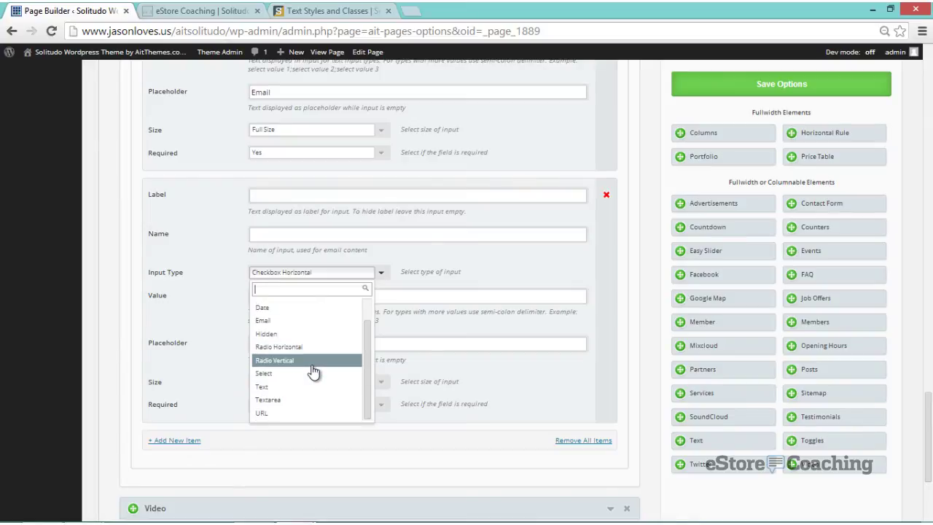
click(292, 399)
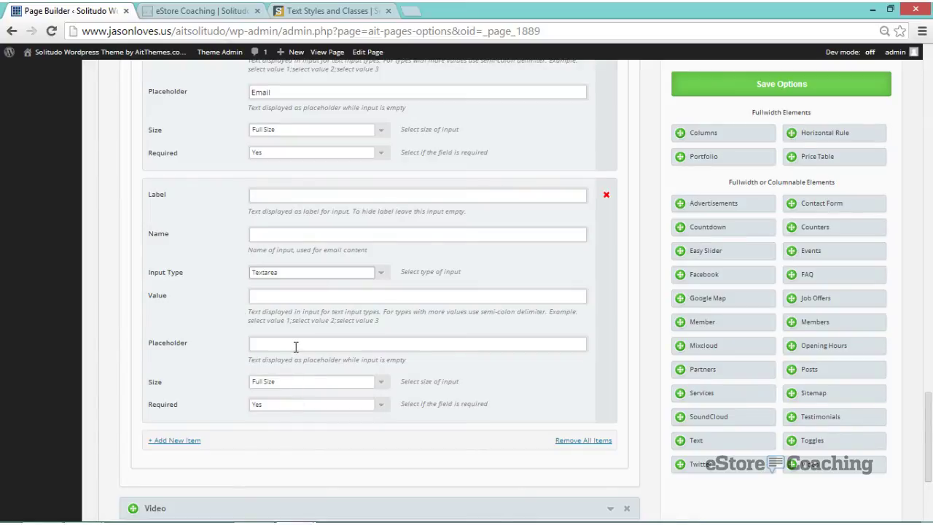
click(296, 347)
text(Your M)
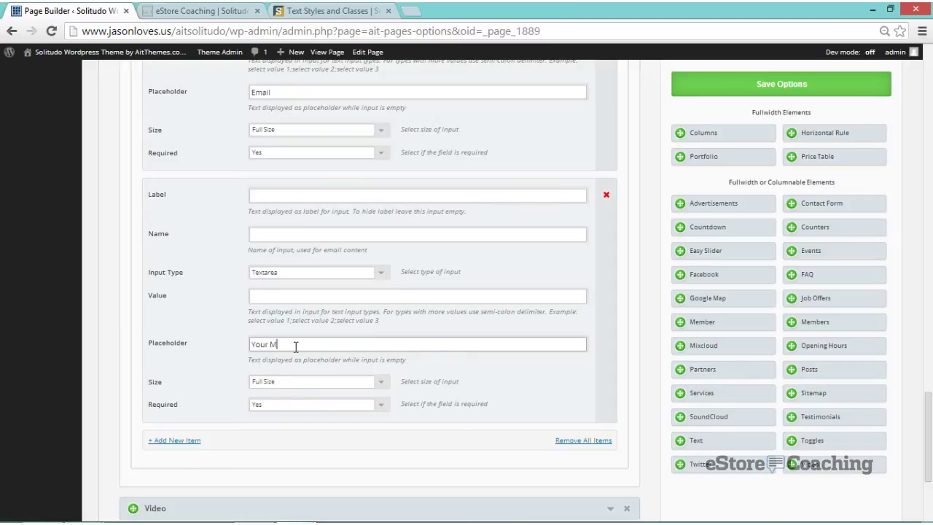
text(essage)
scroll(641, 234, up, 6)
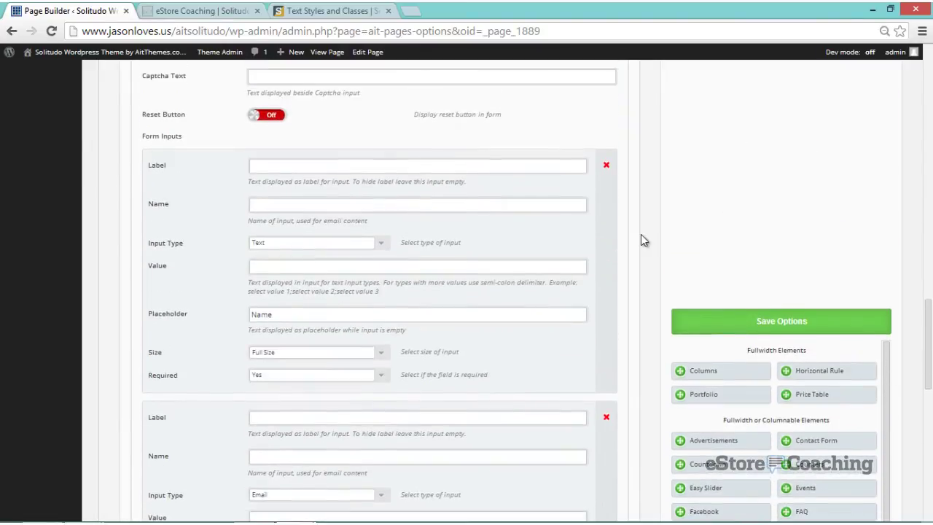
scroll(641, 234, up, 5)
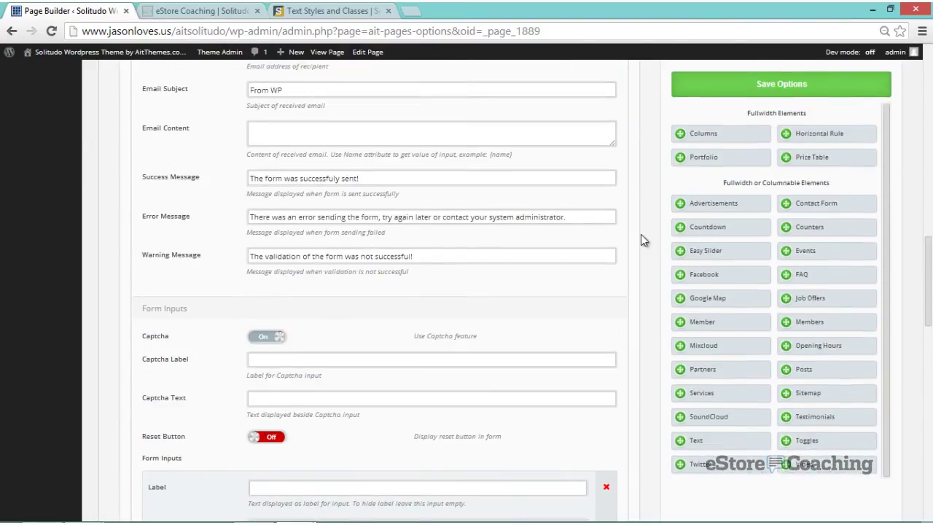
scroll(640, 234, up, 5)
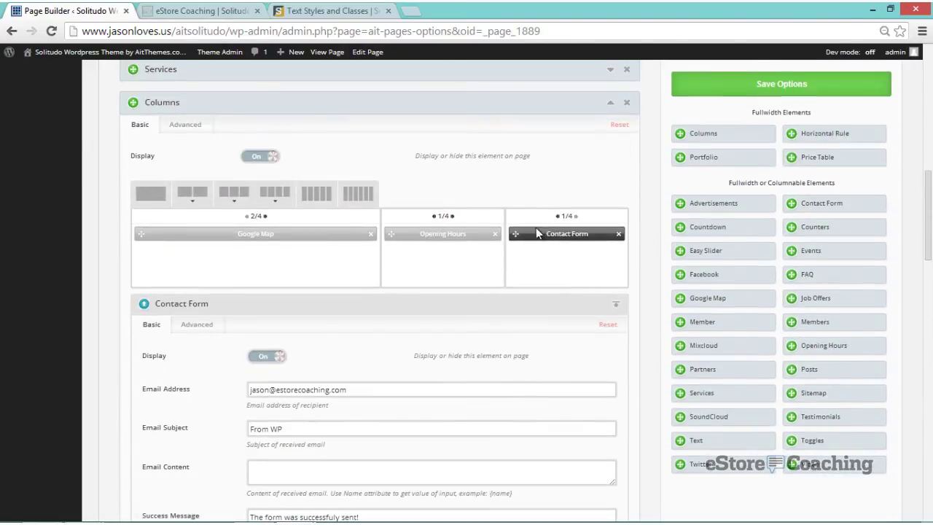
- Add a new Columns element split into two equal 1/2 1/2 halves
click(609, 106)
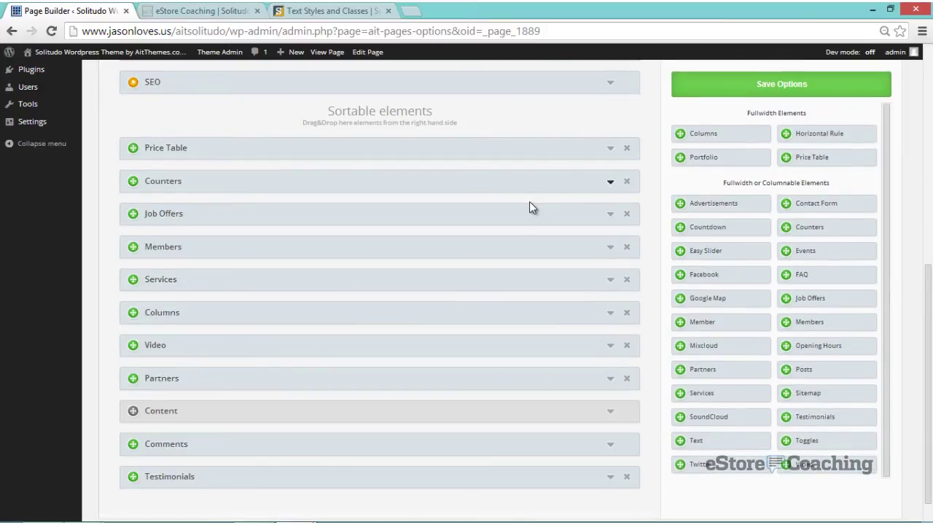
scroll(474, 271, down, 1)
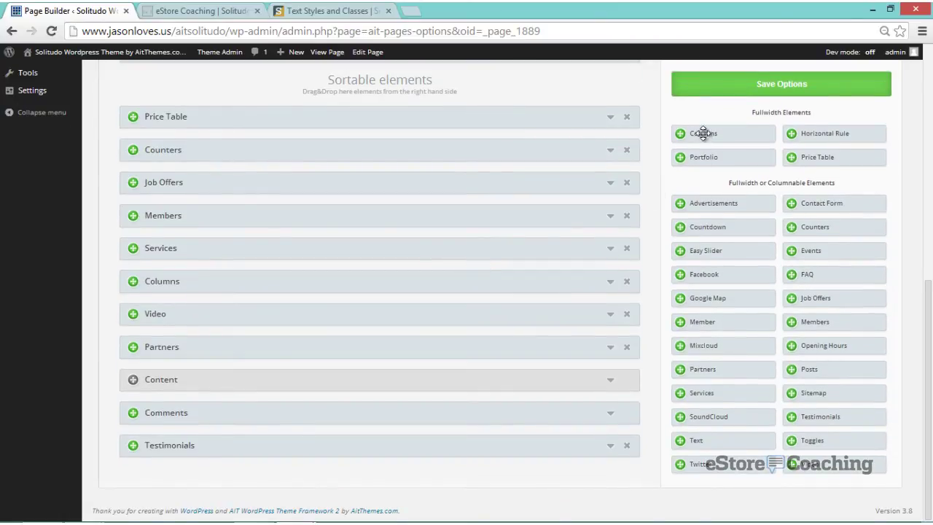
drag(703, 134, 339, 336)
scroll(343, 337, down, 3)
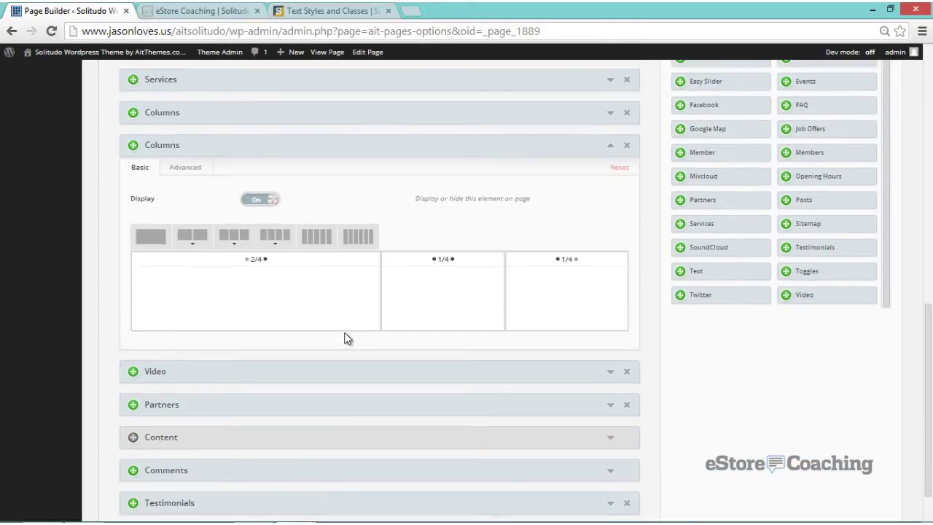
click(190, 239)
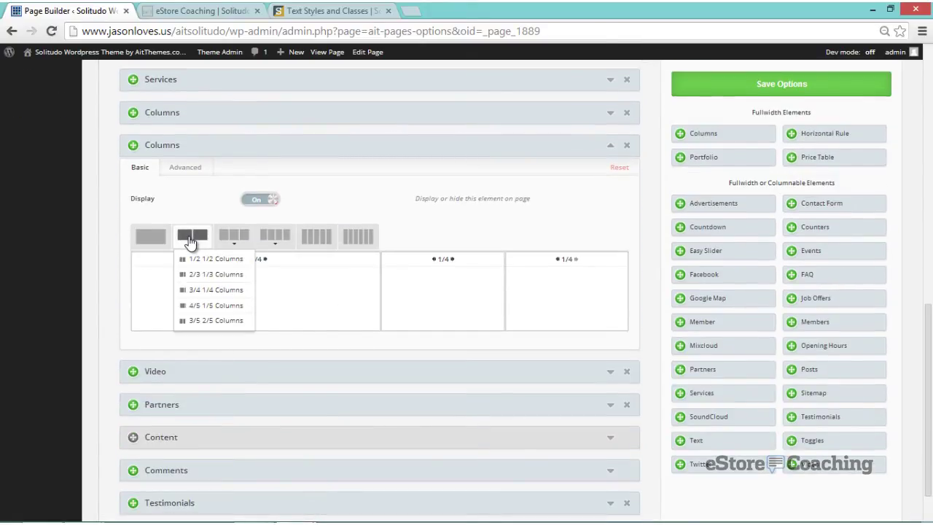
click(203, 260)
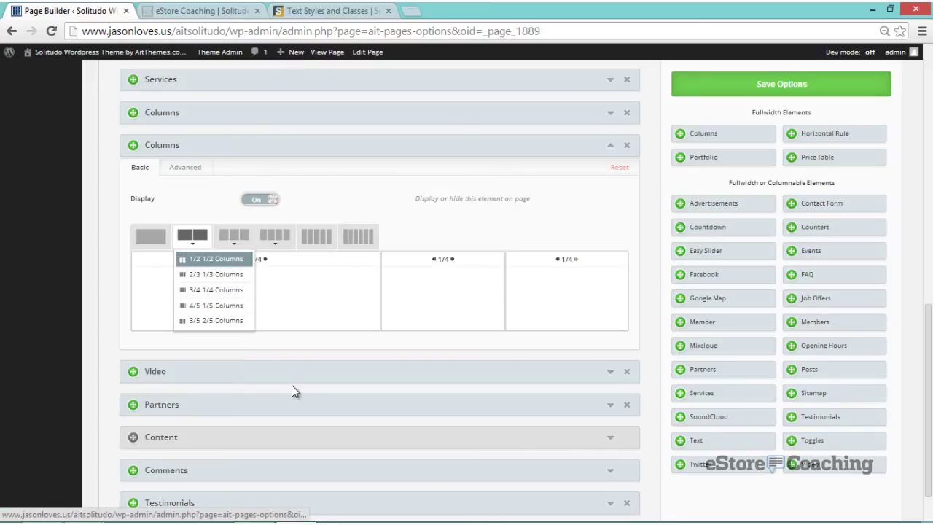
- Place the Video element in the left half and a SoundCloud player in the right half
drag(281, 344, 277, 296)
drag(259, 349, 255, 275)
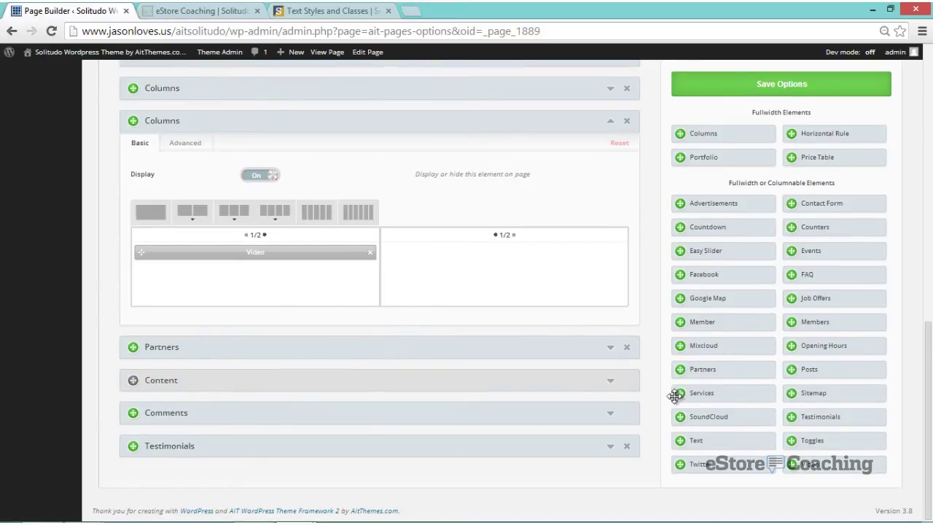
drag(692, 418, 563, 292)
scroll(398, 328, down, 2)
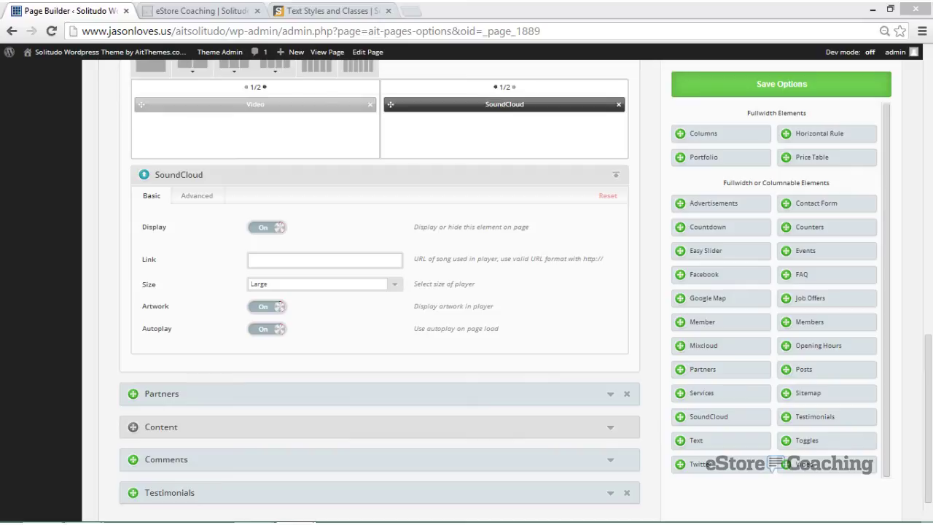
- Paste the Switchfoot song's SoundCloud URL into the player link and turn autoplay off
click(265, 263)
key(ctrl+v)
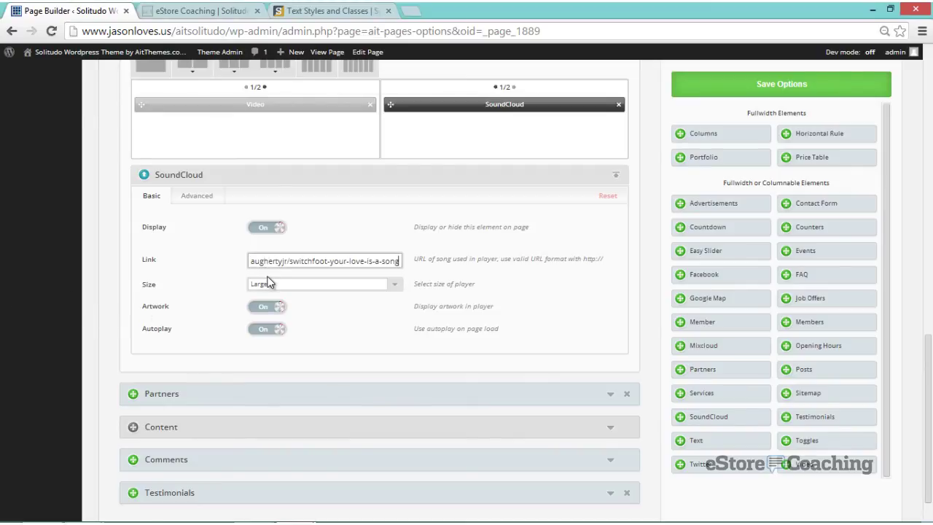
click(268, 278)
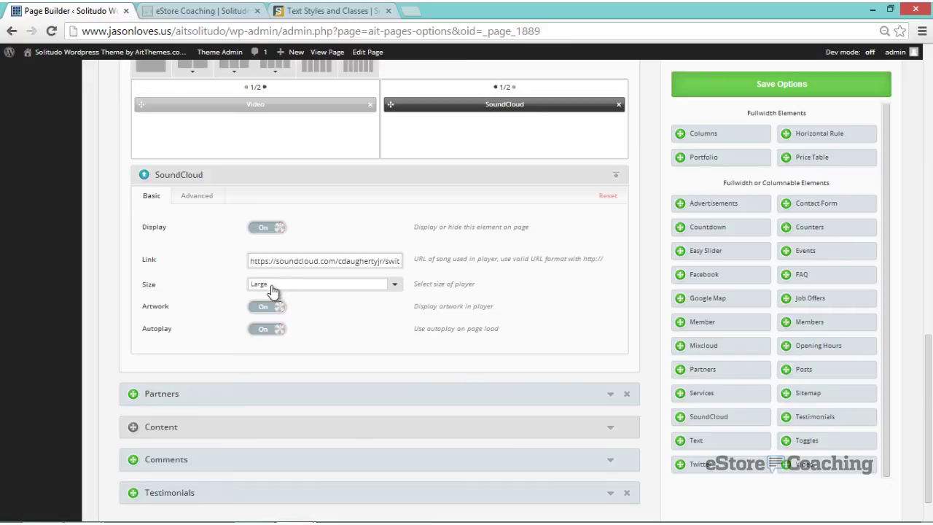
click(263, 332)
- Save the page builder options and switch to the live eStore Coaching page
scroll(677, 376, down, 1)
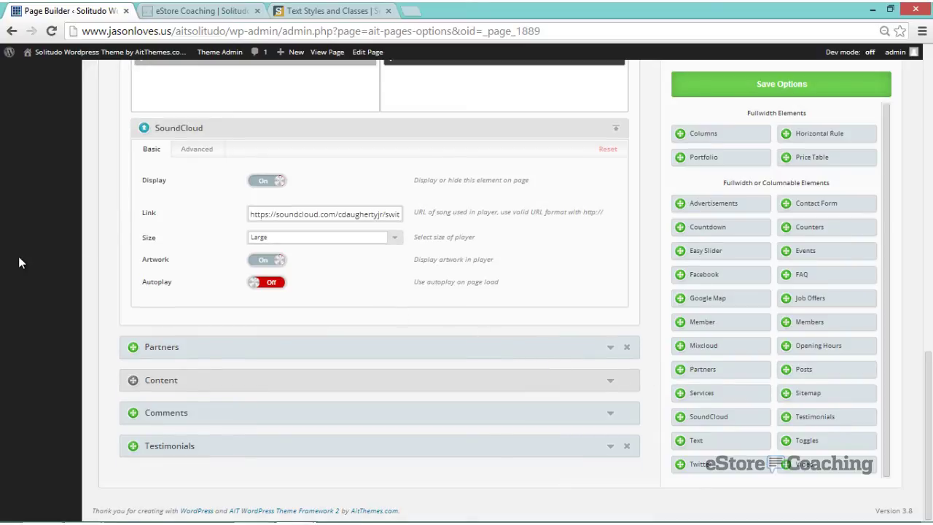
click(796, 93)
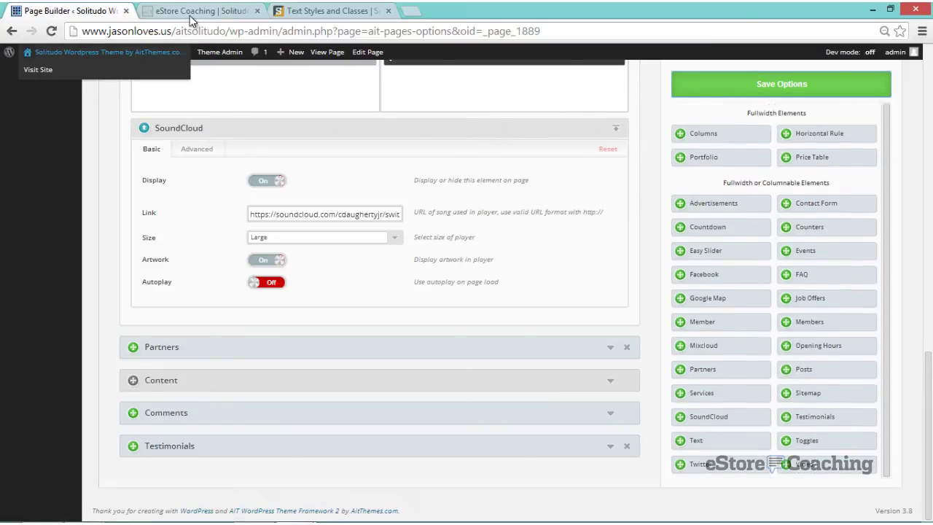
click(189, 13)
- Reload the live eStore Coaching page and scroll down to the job offers section
click(51, 31)
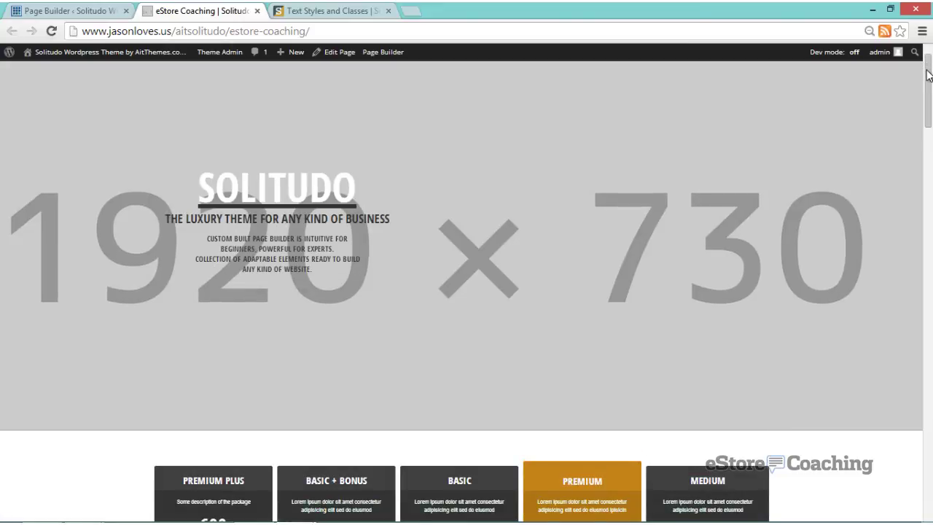
scroll(927, 80, down, 1)
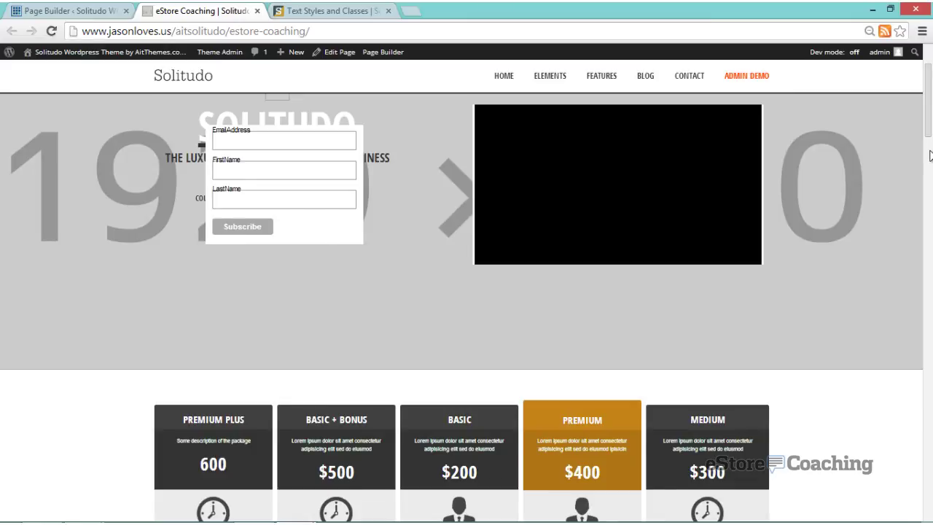
scroll(930, 156, down, 7)
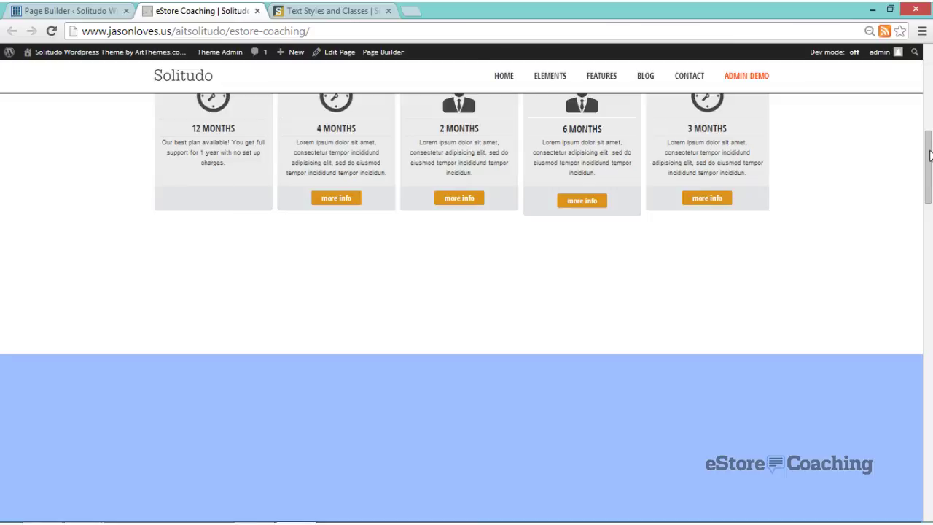
scroll(929, 149, up, 1)
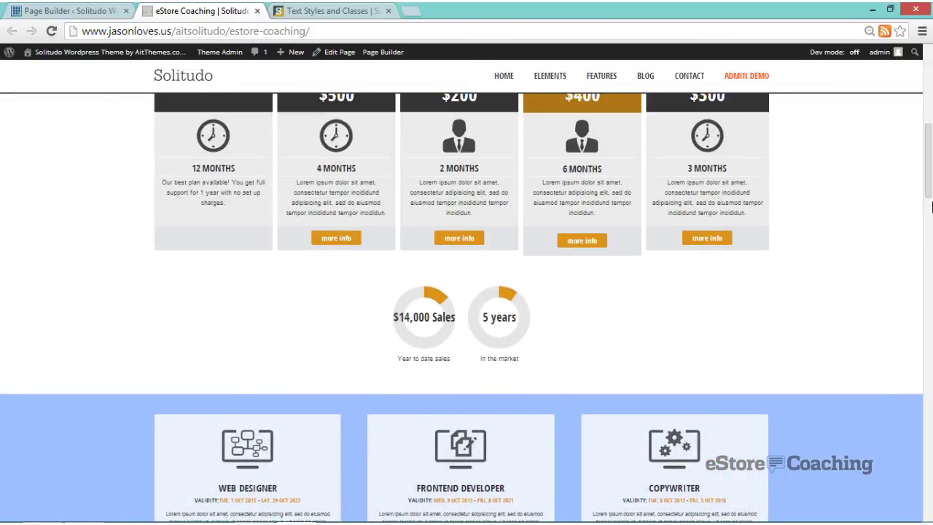
scroll(927, 206, down, 1)
drag(928, 207, 927, 230)
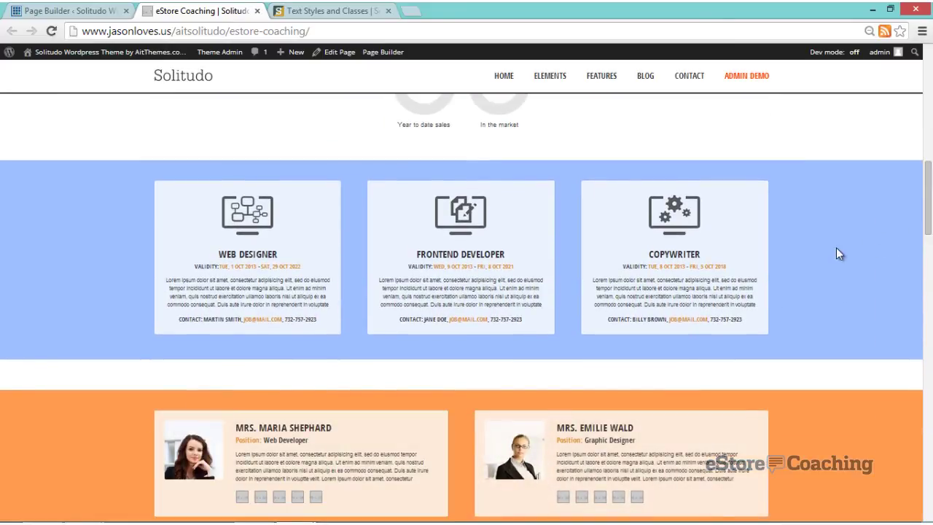
- Advance the job offers carousel two cards to show Copywriter, Project Manager and Web Designer
mouse_move(774, 270)
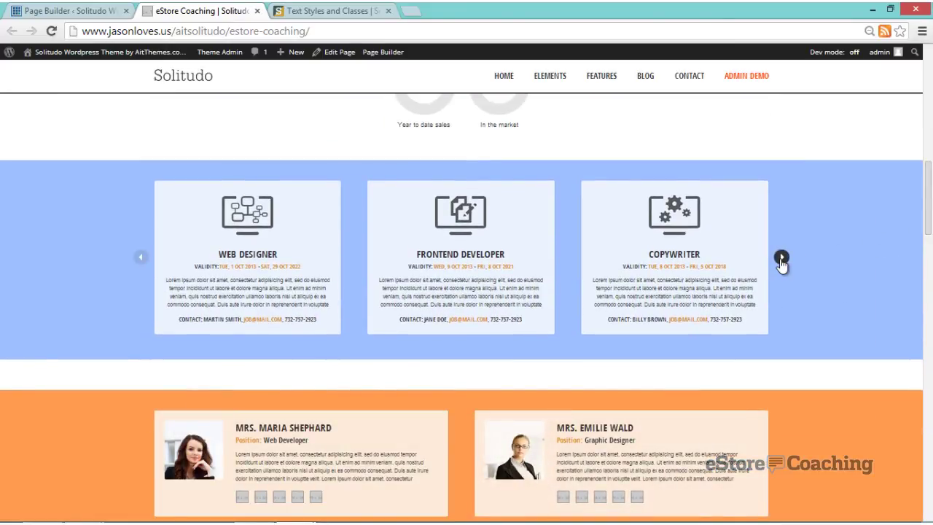
click(781, 259)
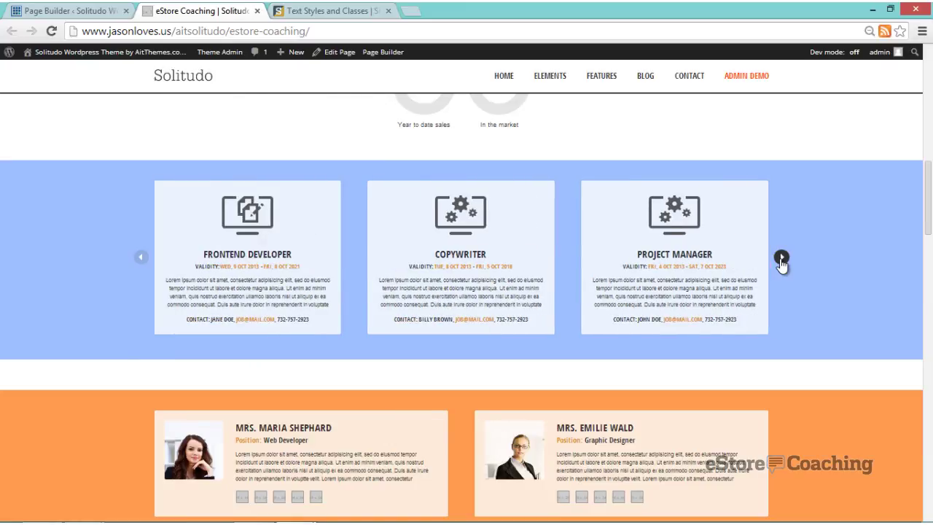
click(781, 260)
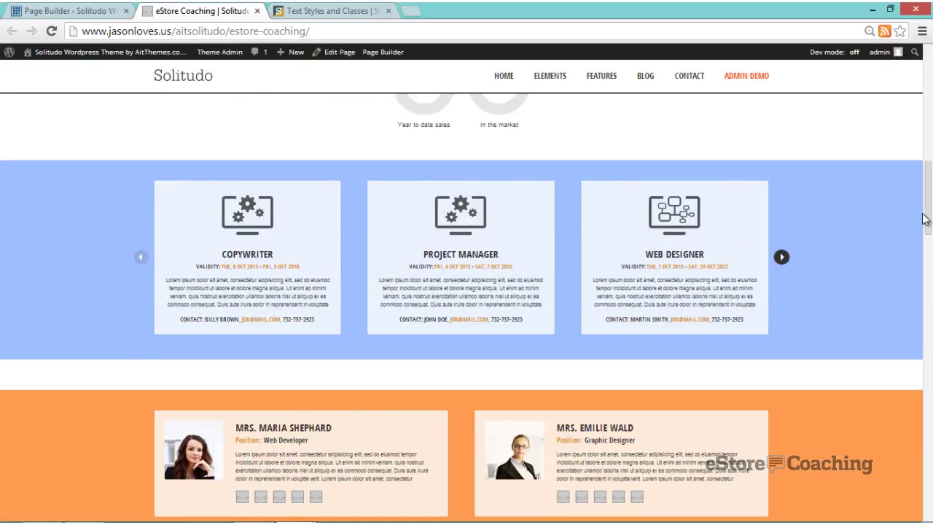
drag(930, 212, 930, 266)
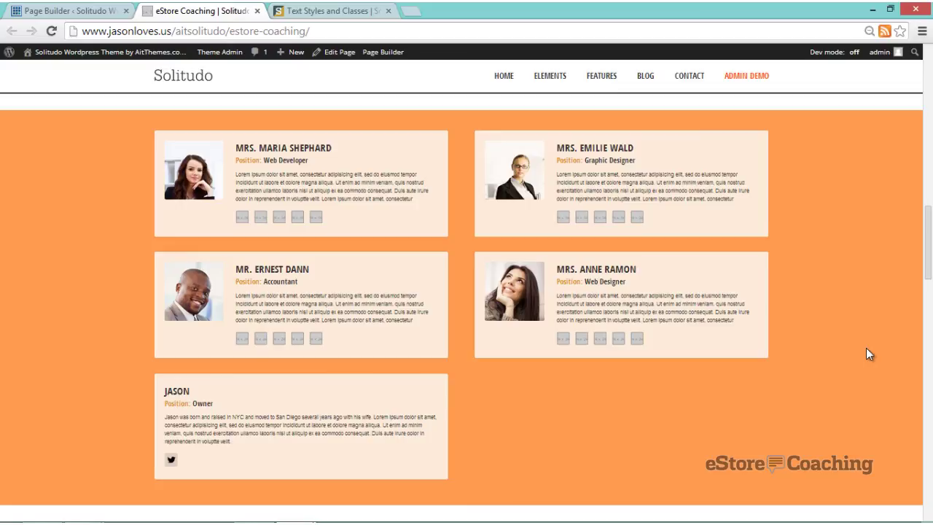
- Scroll down the page to the contact form and click into its message box
scroll(866, 347, down, 1)
scroll(867, 349, down, 2)
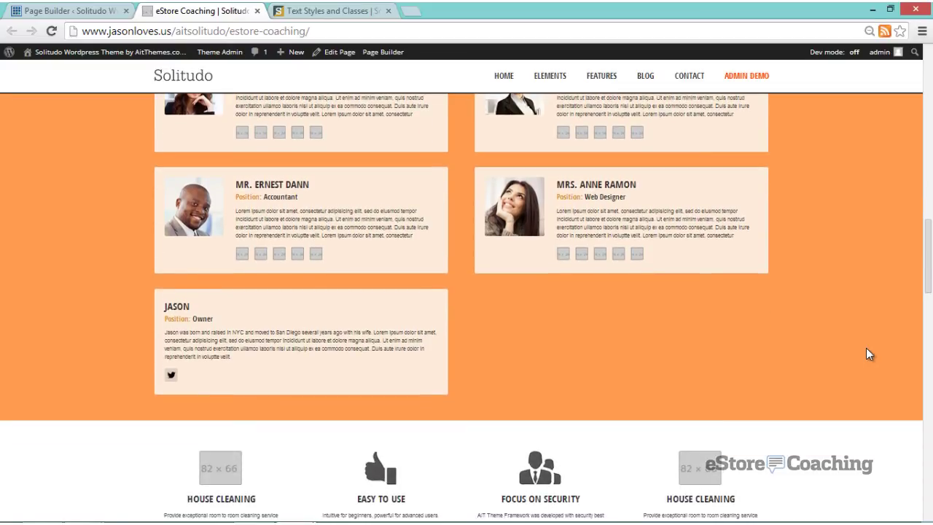
scroll(867, 357, down, 2)
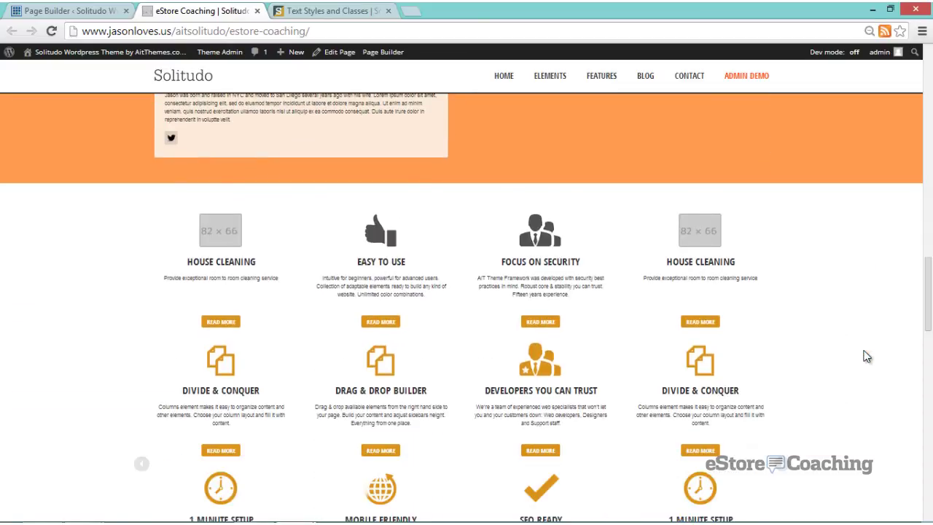
scroll(867, 357, down, 1)
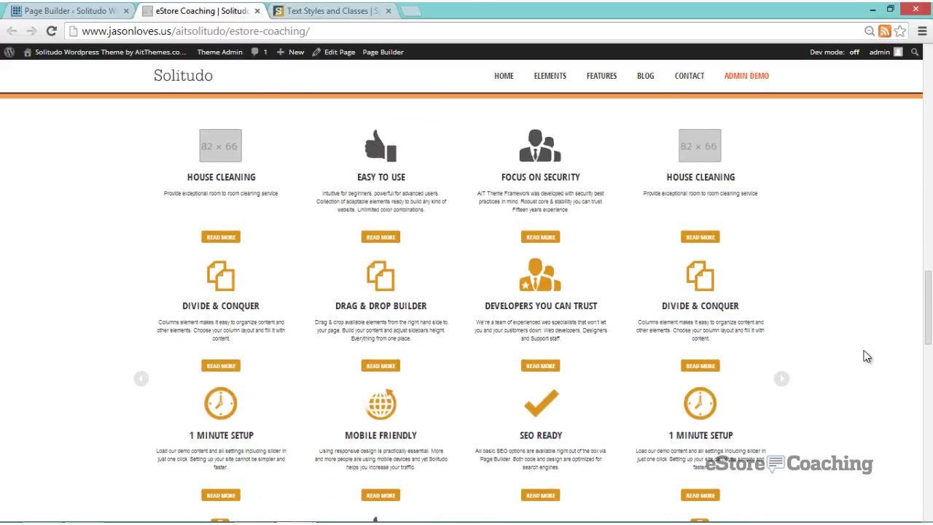
scroll(867, 357, down, 1)
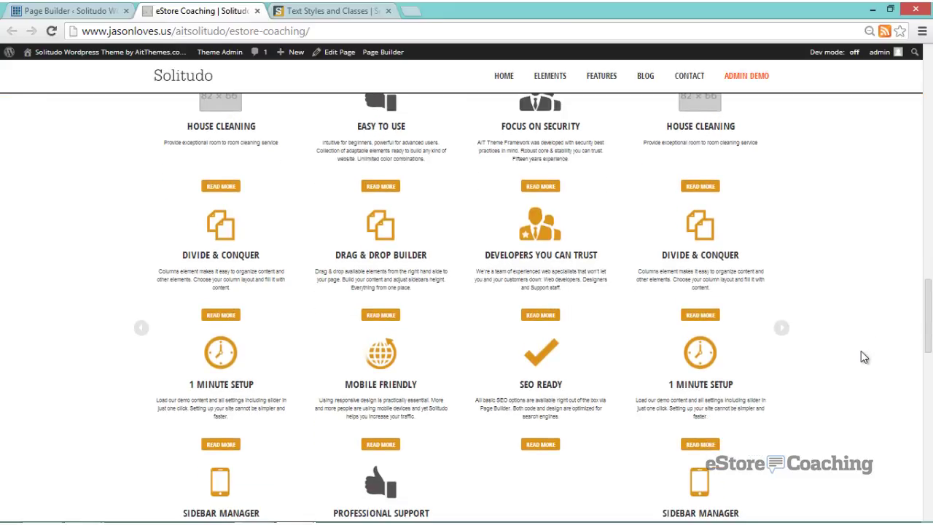
scroll(861, 357, down, 4)
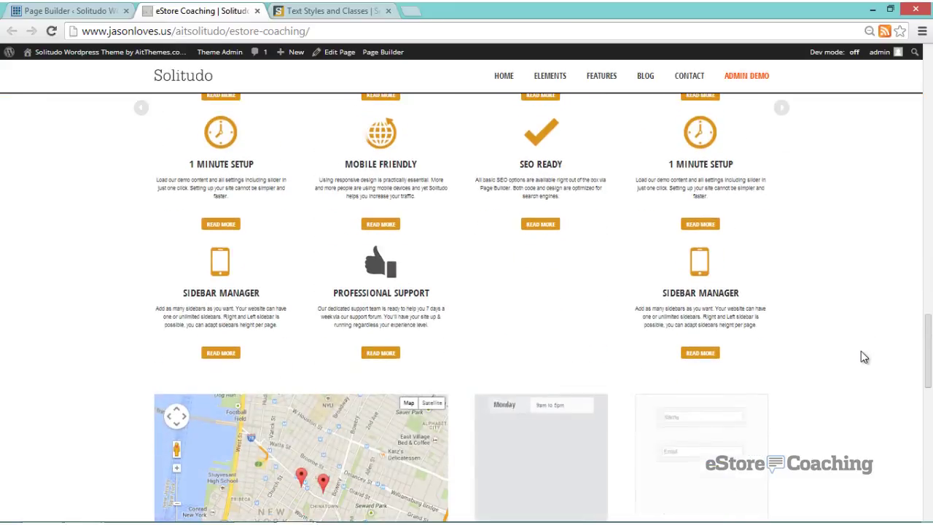
scroll(862, 353, down, 4)
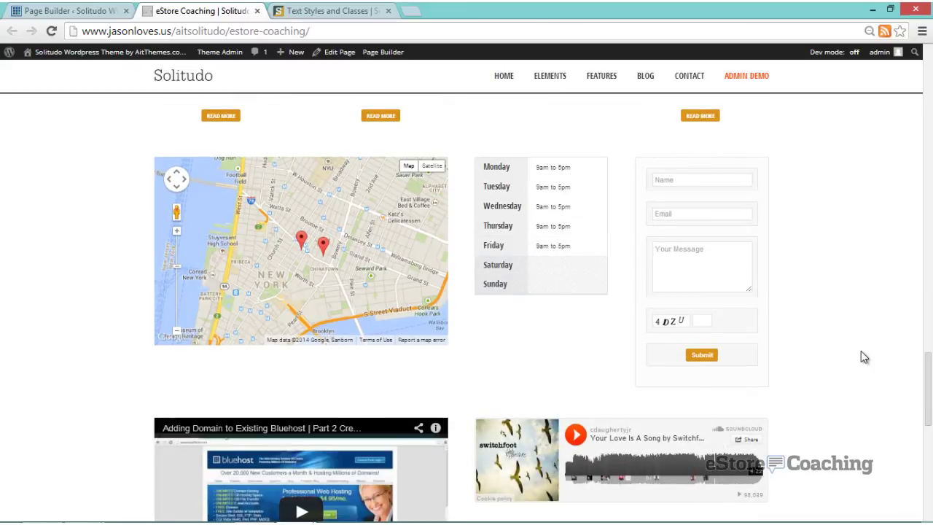
click(718, 280)
- Play the embedded SoundCloud song and turn the system volume down
scroll(715, 285, down, 1)
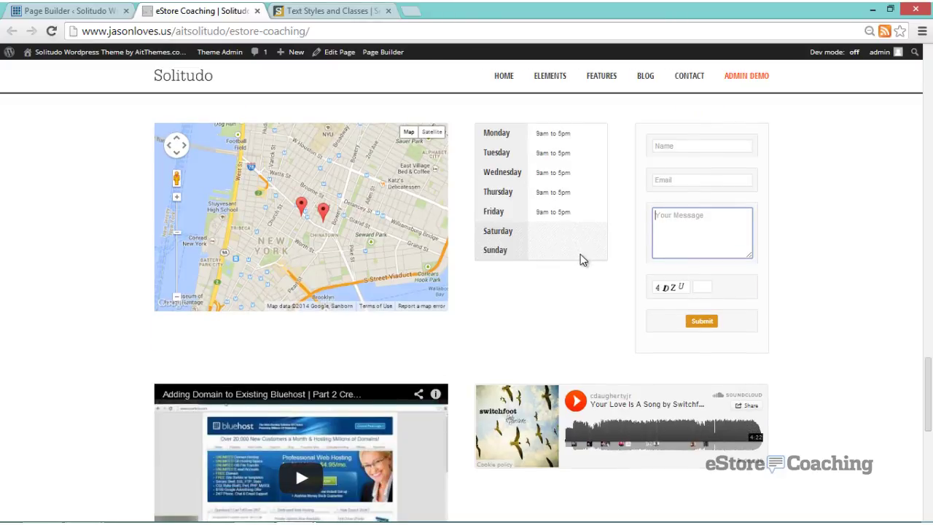
scroll(581, 254, down, 2)
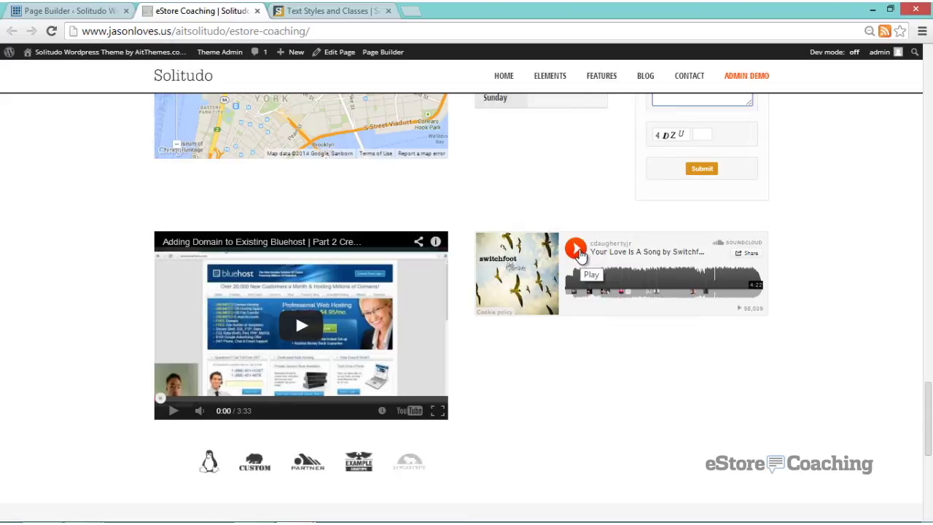
click(578, 251)
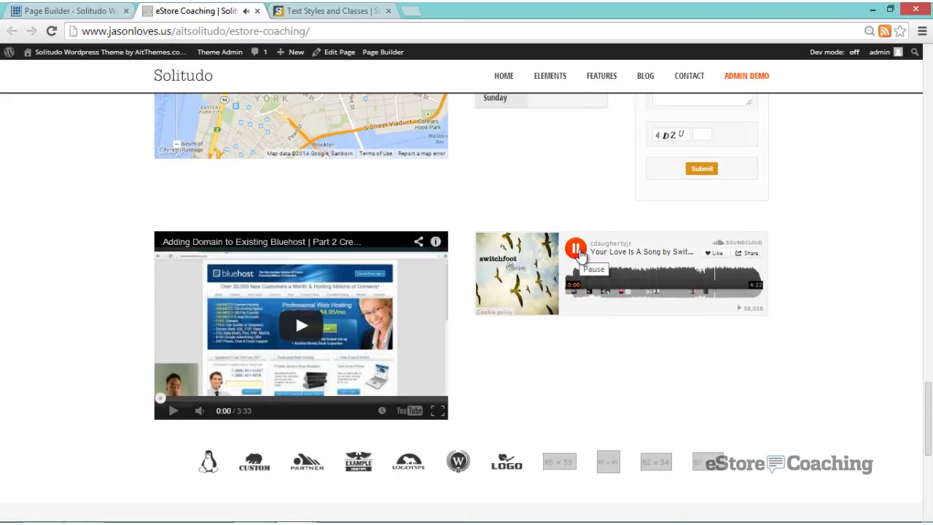
key(XF86AudioLowerVolume)
key(XF86AudioLowerVolume)
key(XF86AudioLowerVolume)
key(XF86AudioLowerVolume)
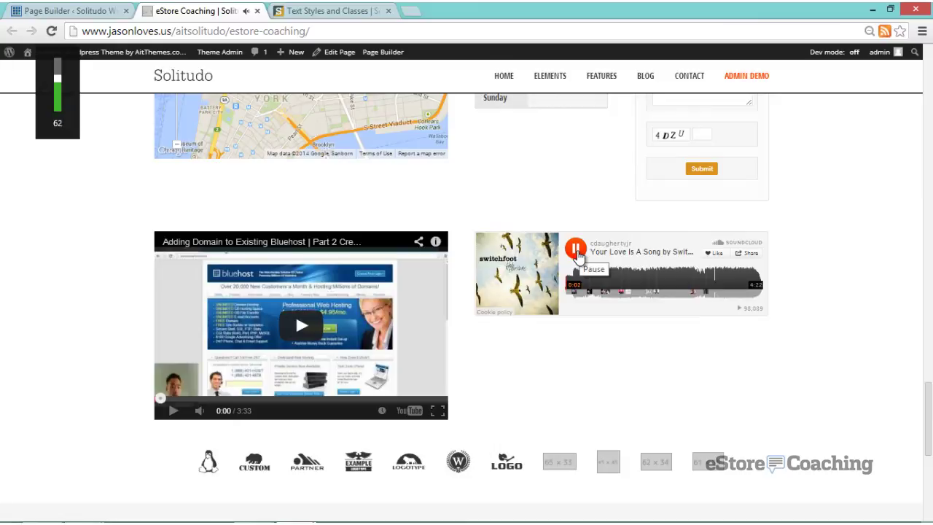
key(XF86AudioLowerVolume)
key(XF86AudioLowerVolume)
key(XF86AudioLowerVolume)
key(XF86AudioLowerVolume)
key(XF86AudioLowerVolume)
key(XF86AudioLowerVolume)
key(XF86AudioLowerVolume)
key(XF86AudioLowerVolume)
key(XF86AudioLowerVolume)
key(XF86AudioLowerVolume)
key(XF86AudioLowerVolume)
key(XF86AudioLowerVolume)
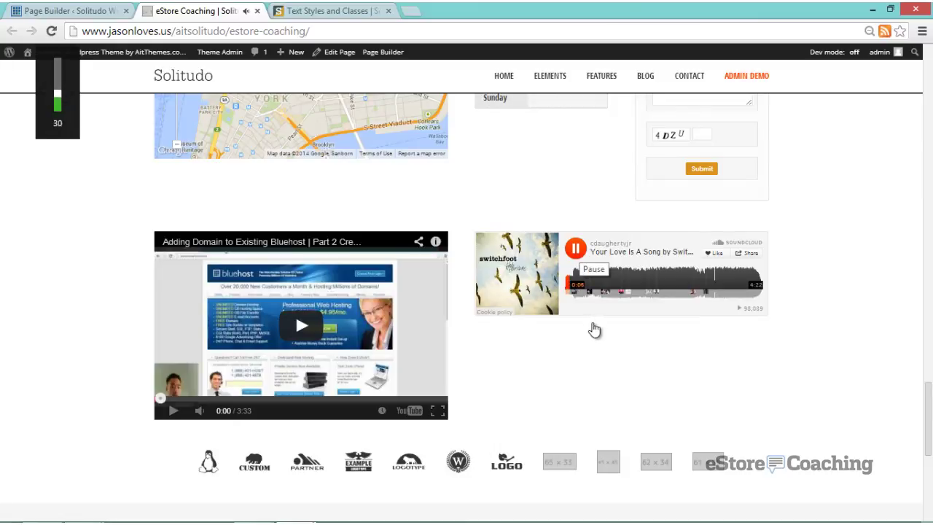
scroll(587, 330, down, 4)
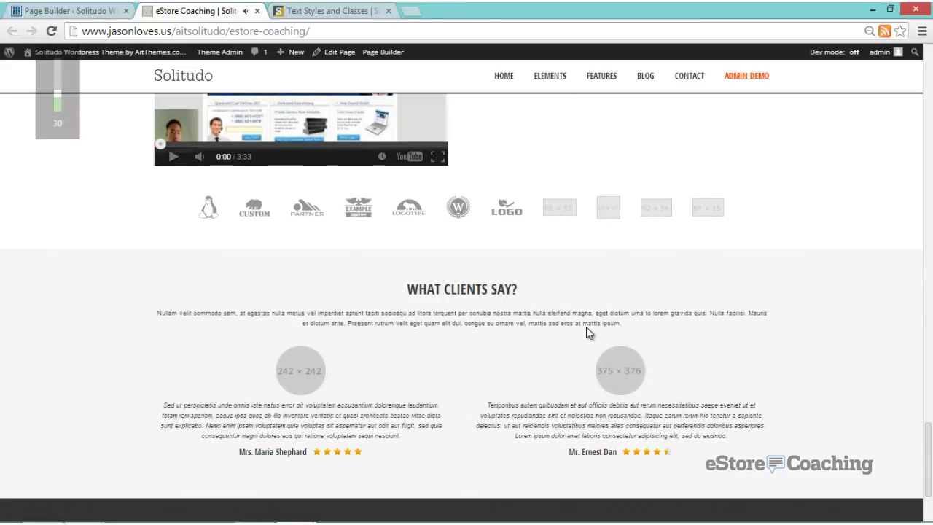
scroll(587, 330, down, 2)
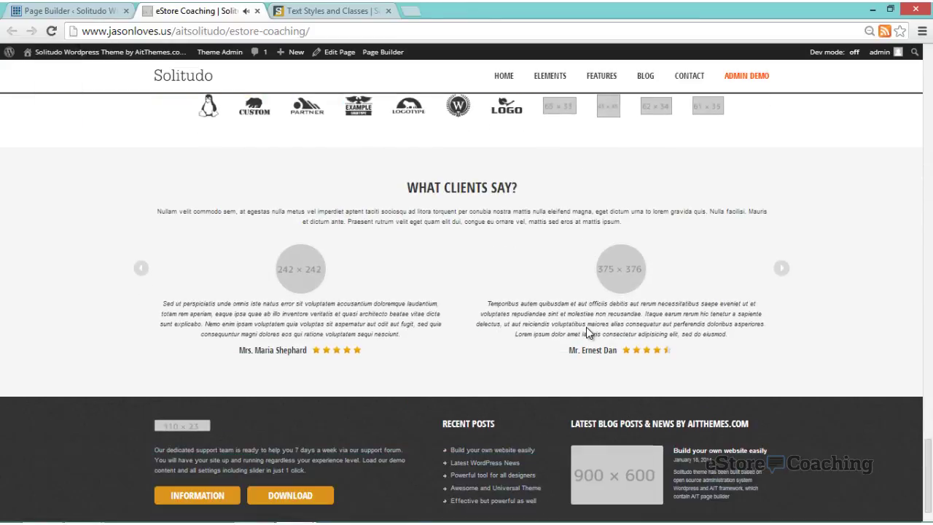
key(XF86AudioLowerVolume)
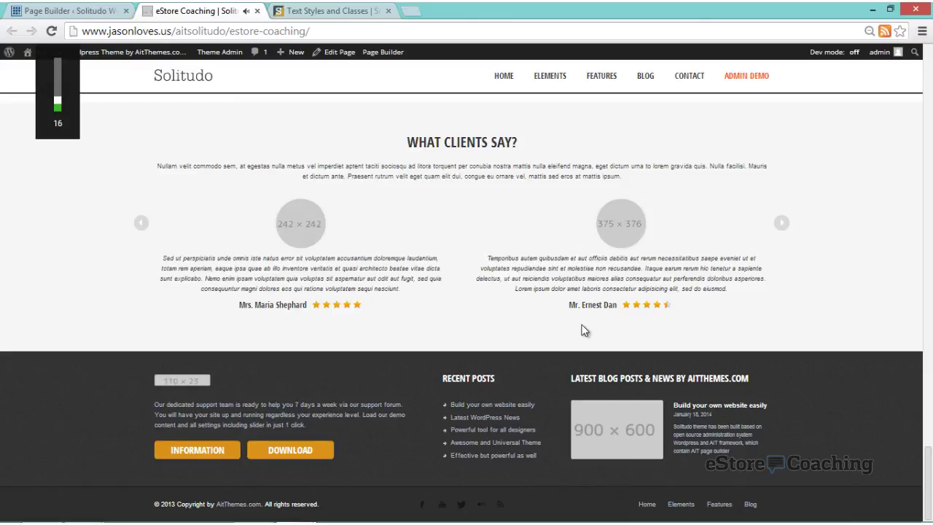
- Scroll back to the SoundCloud embed and pause the playing song
scroll(585, 328, up, 4)
scroll(584, 325, up, 1)
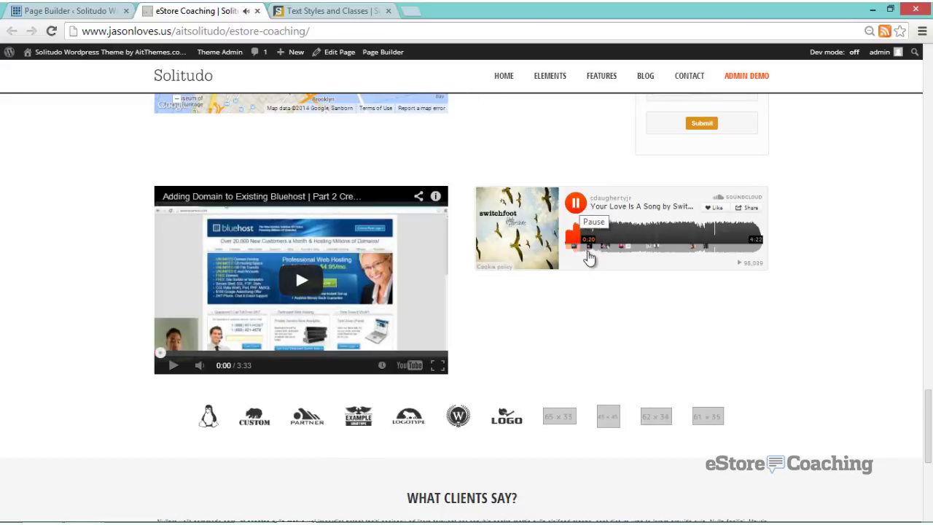
scroll(589, 261, up, 2)
scroll(590, 262, up, 1)
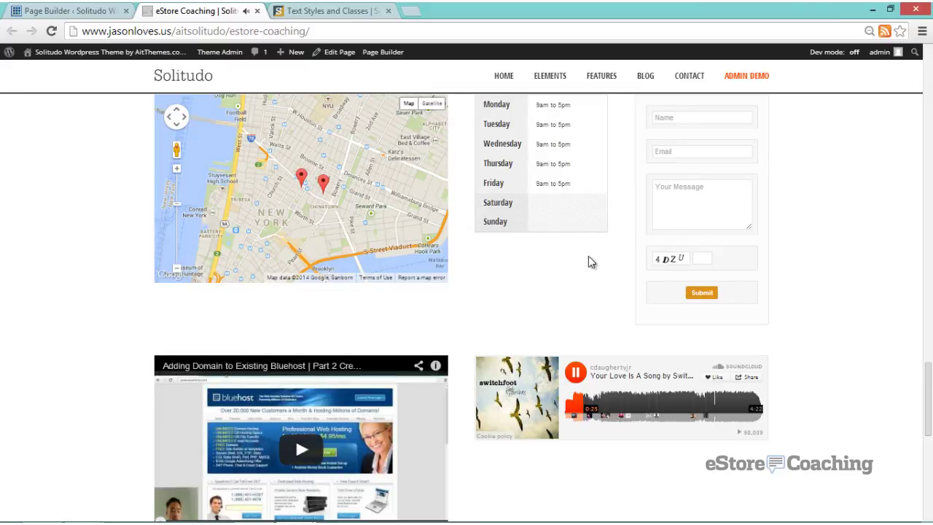
scroll(588, 259, up, 1)
scroll(585, 267, down, 2)
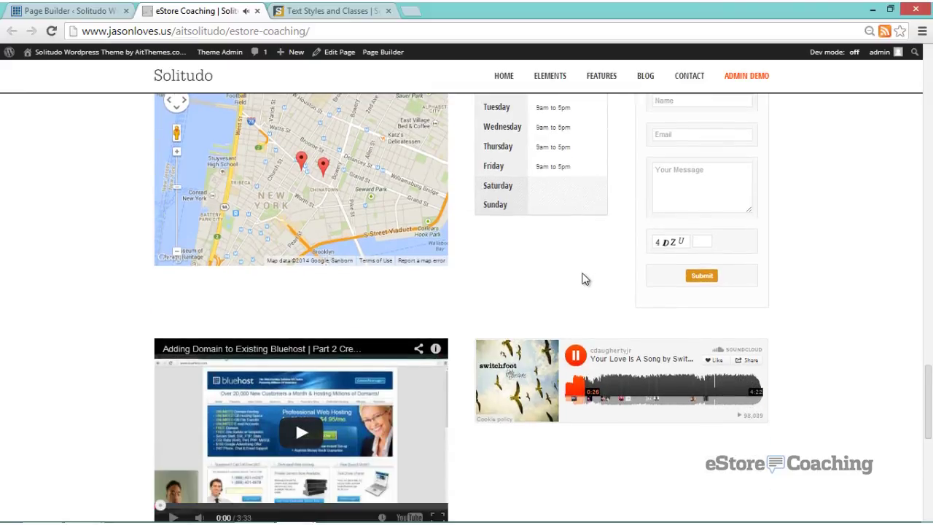
scroll(585, 279, down, 1)
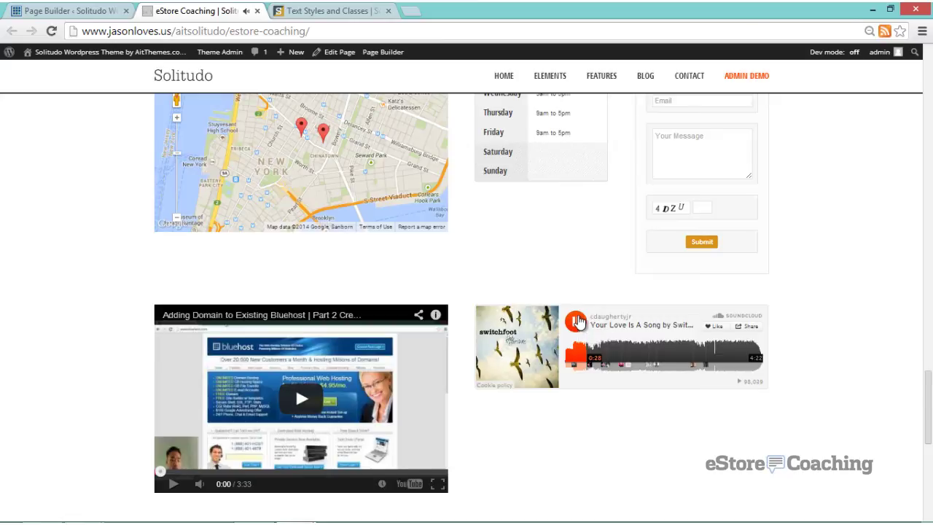
click(575, 322)
scroll(589, 294, up, 2)
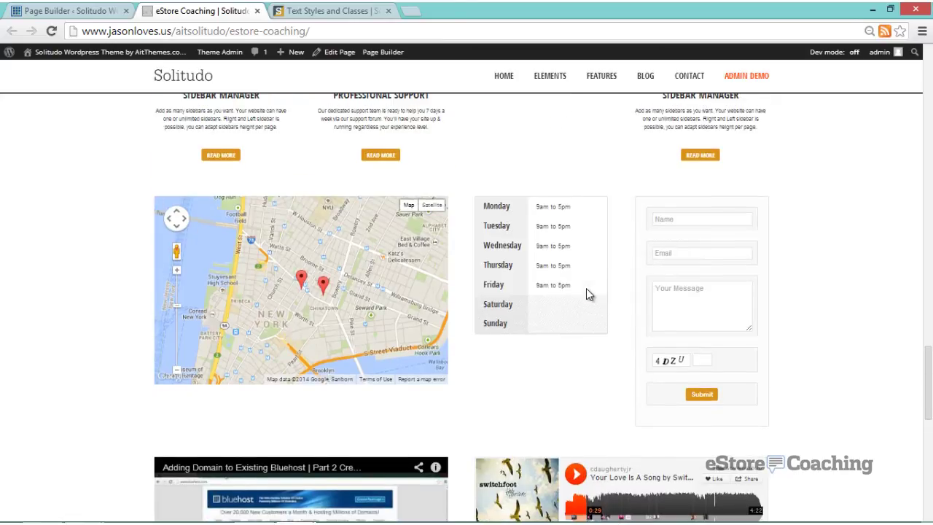
scroll(588, 291, up, 1)
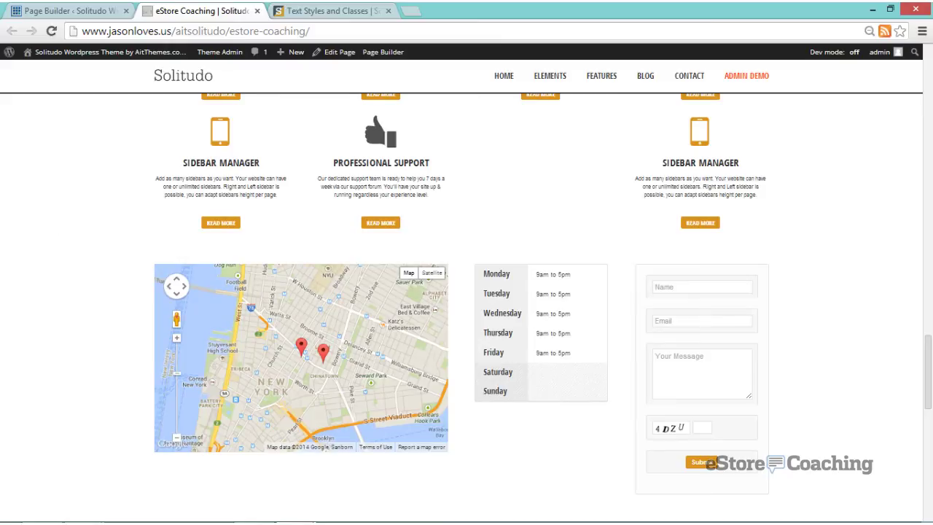
- Switch to the Solitudo demo and scroll through the Contact Form, Countdown and Members element pages
click(254, 523)
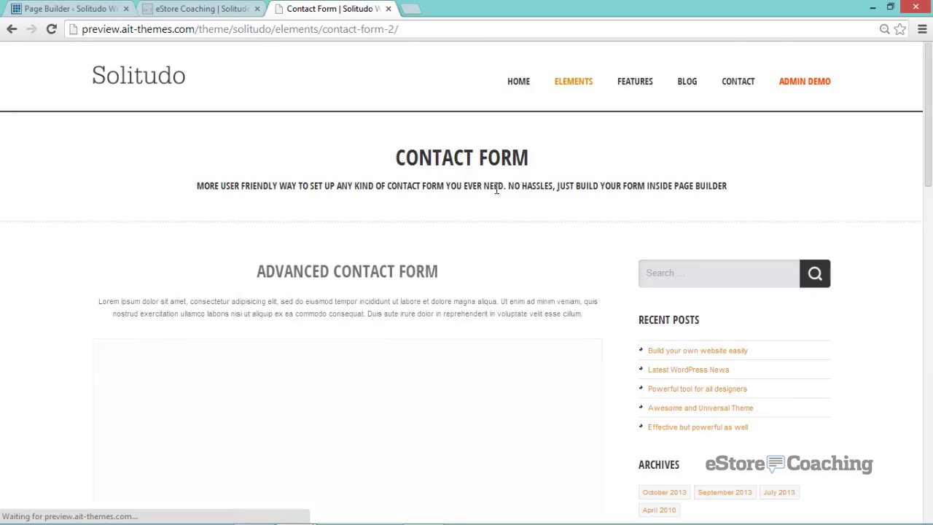
scroll(493, 196, down, 3)
scroll(496, 192, down, 3)
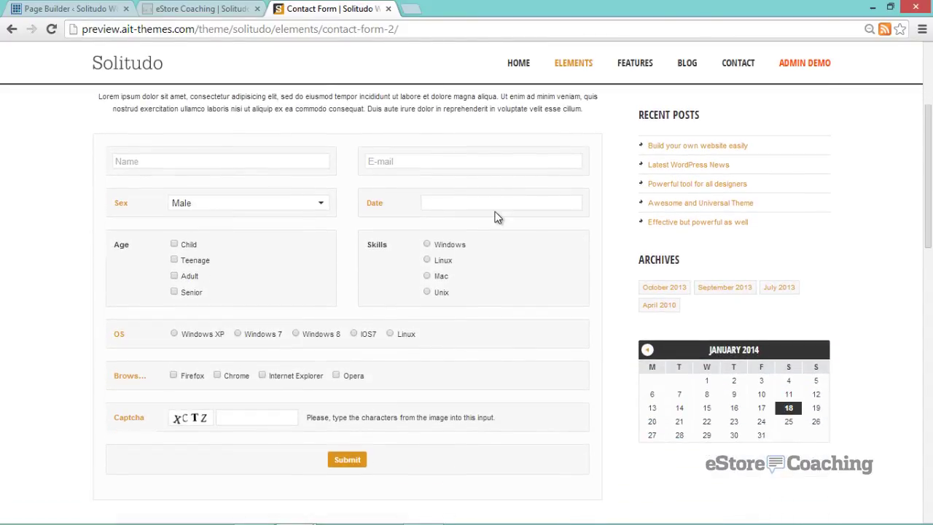
scroll(494, 216, down, 8)
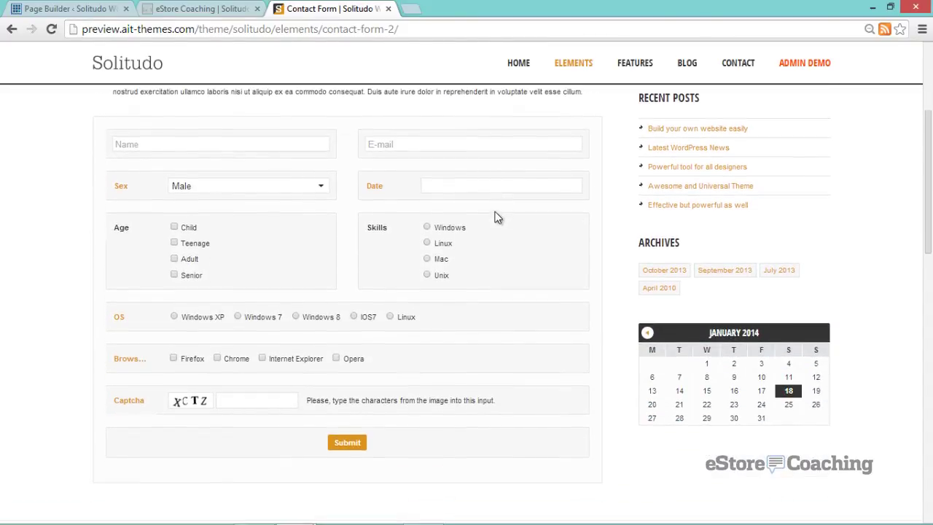
scroll(494, 217, down, 4)
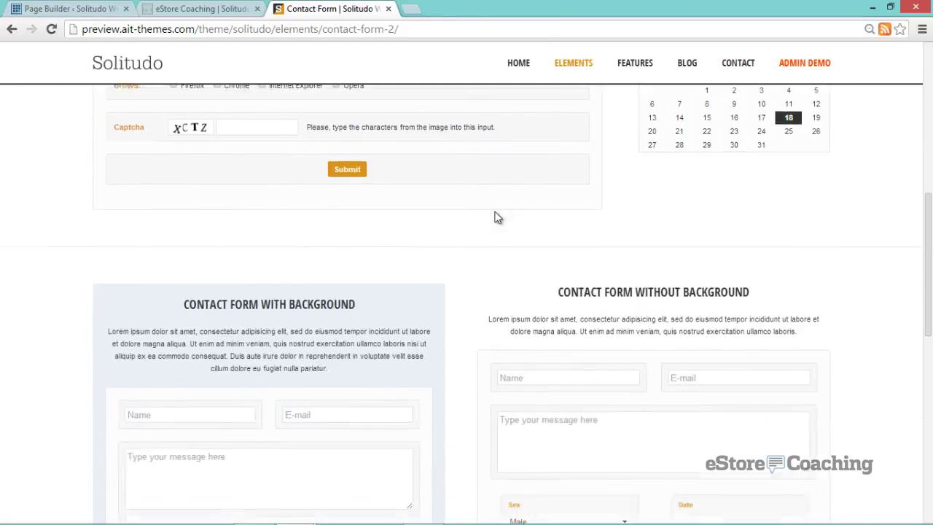
scroll(494, 217, down, 2)
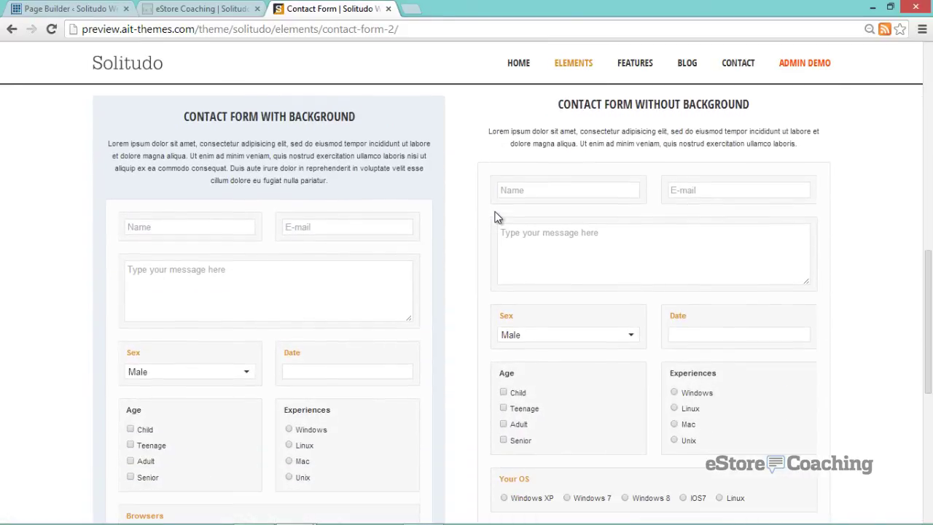
scroll(494, 217, down, 10)
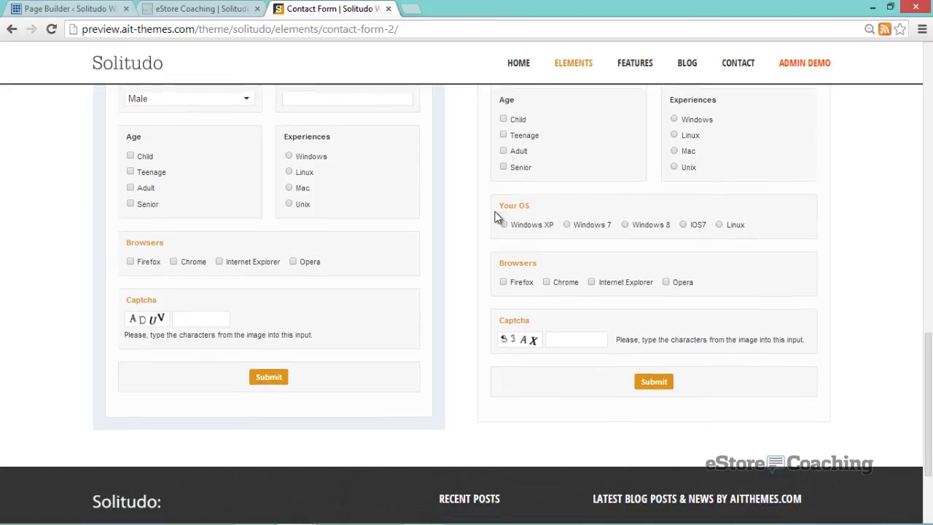
scroll(586, 90, up, 3)
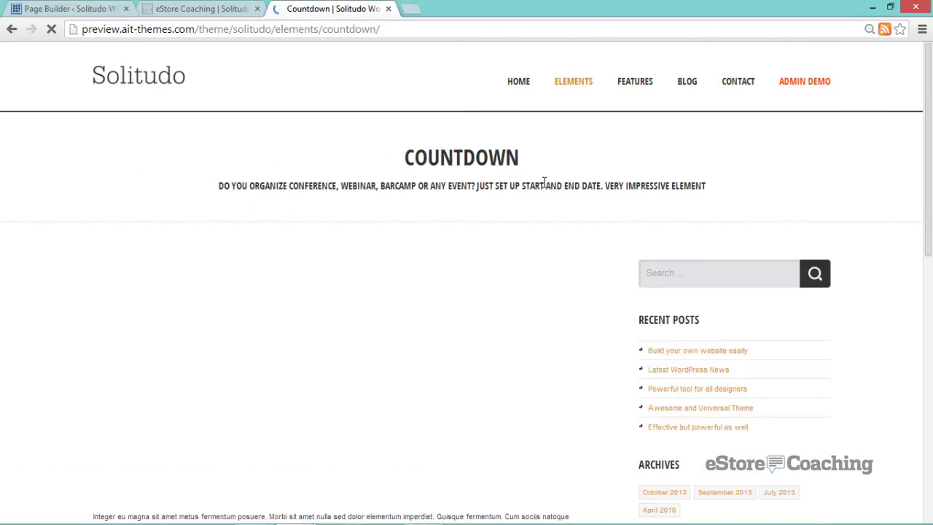
scroll(543, 181, down, 4)
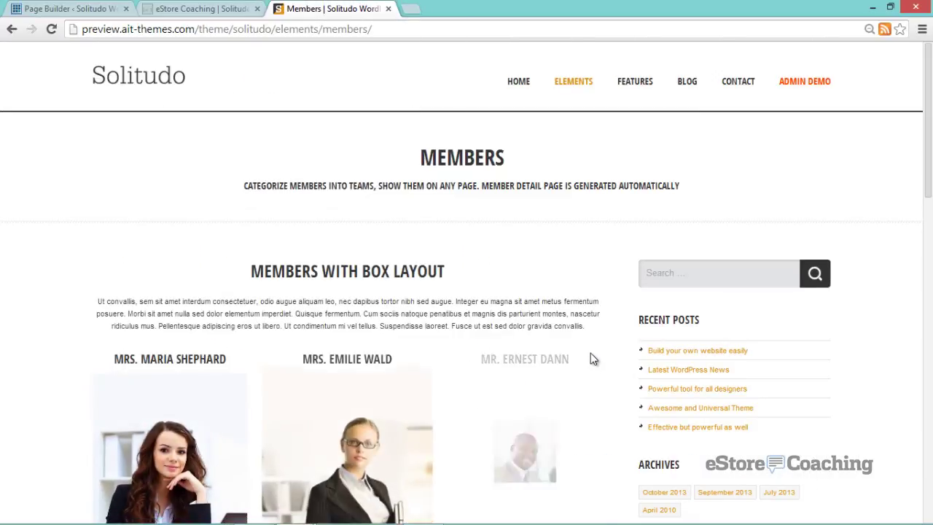
scroll(589, 352, down, 3)
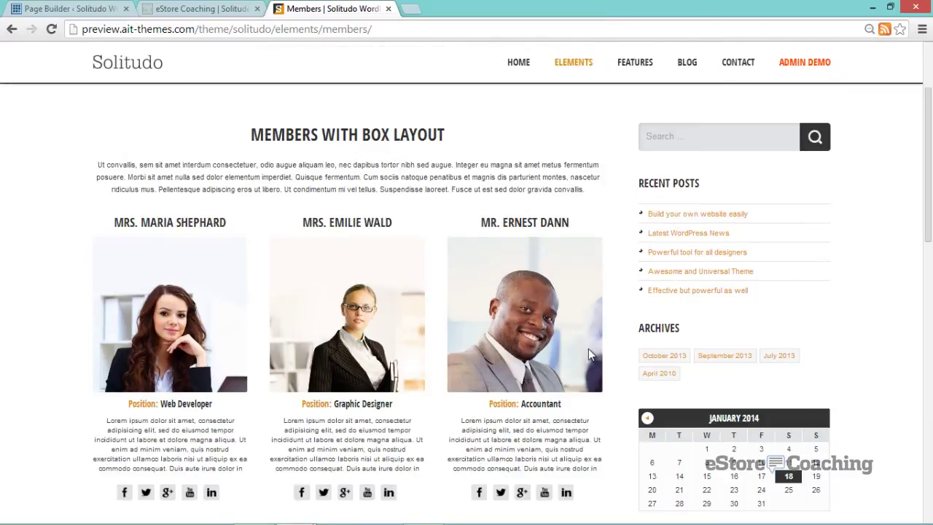
scroll(592, 328, down, 5)
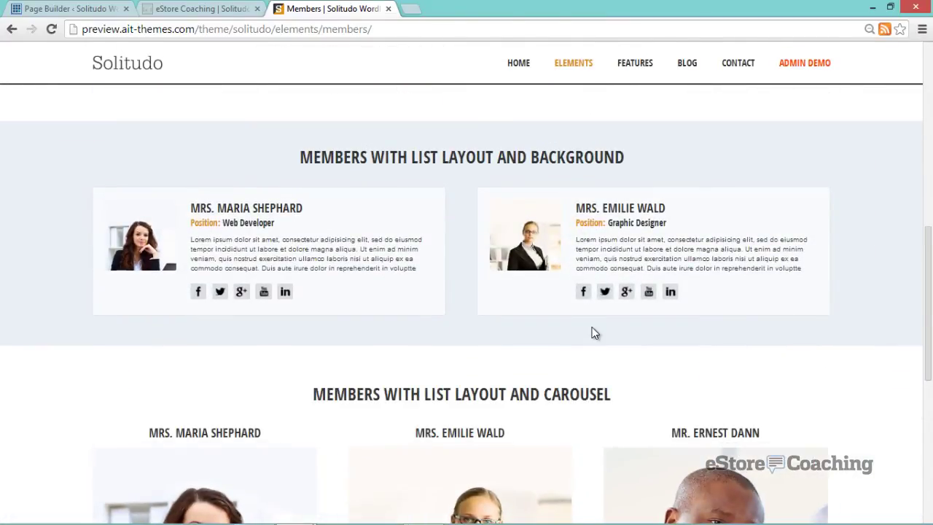
scroll(594, 333, down, 3)
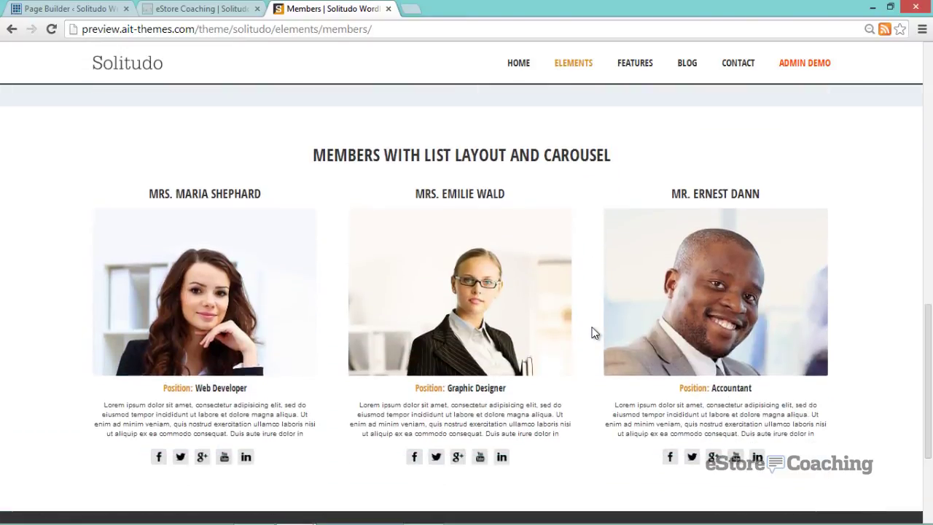
scroll(593, 333, down, 3)
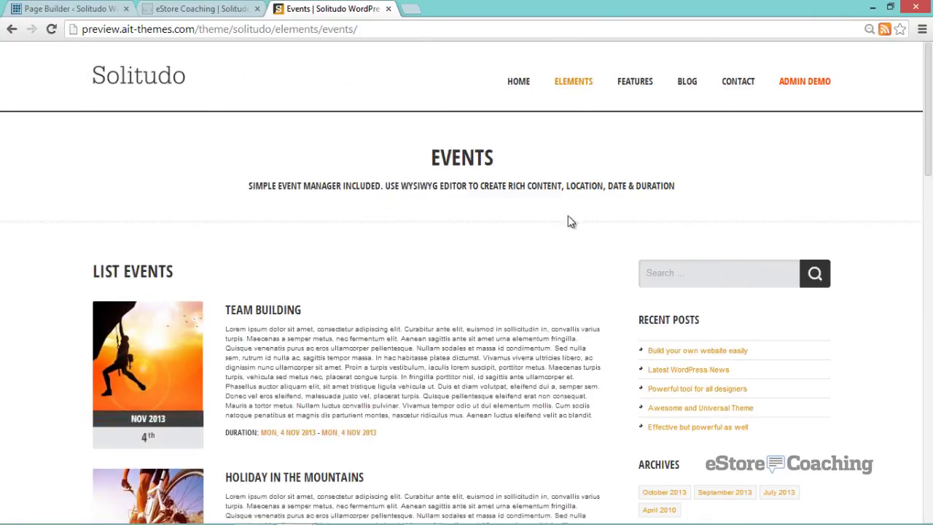
- Scroll down the Portfolio element page to its image grid filters
scroll(569, 222, down, 1)
scroll(568, 226, down, 2)
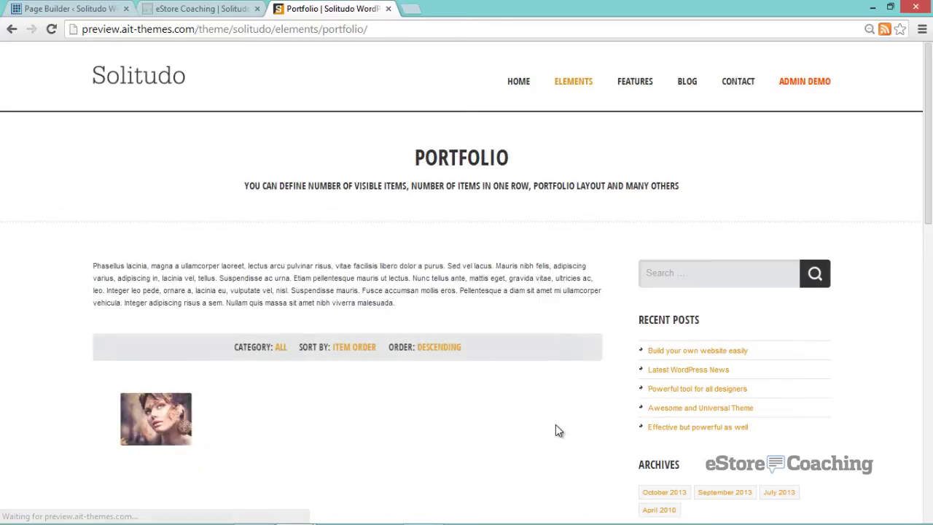
scroll(555, 426, down, 1)
scroll(553, 429, down, 1)
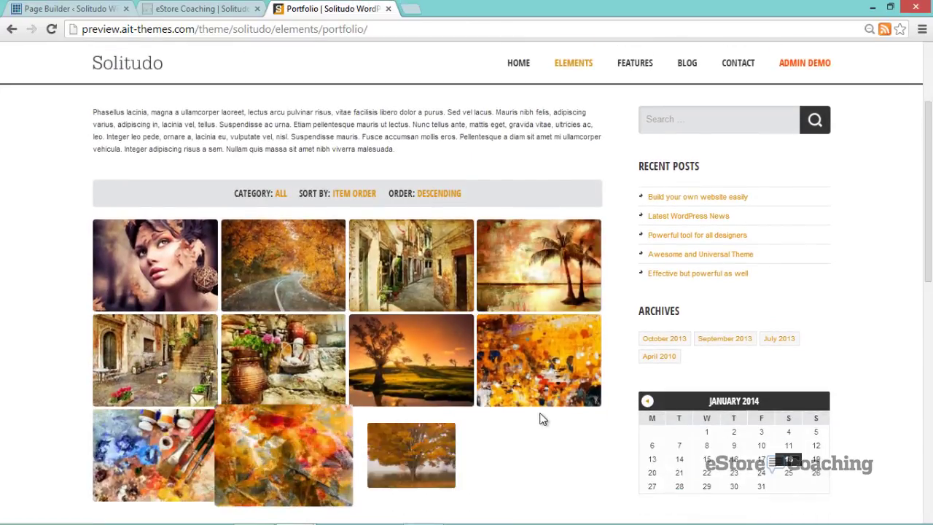
scroll(474, 371, down, 1)
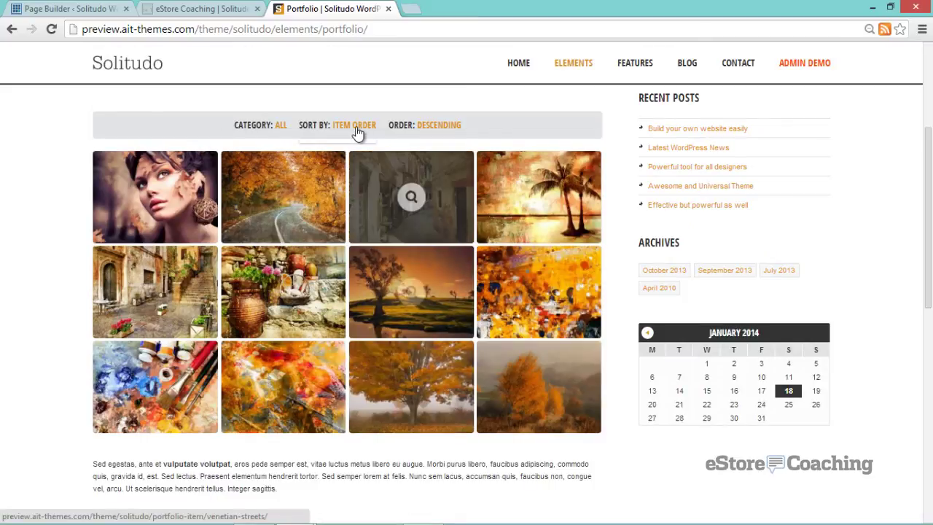
- Set the portfolio filters to Order: Descending and Category: Abstract
mouse_move(355, 129)
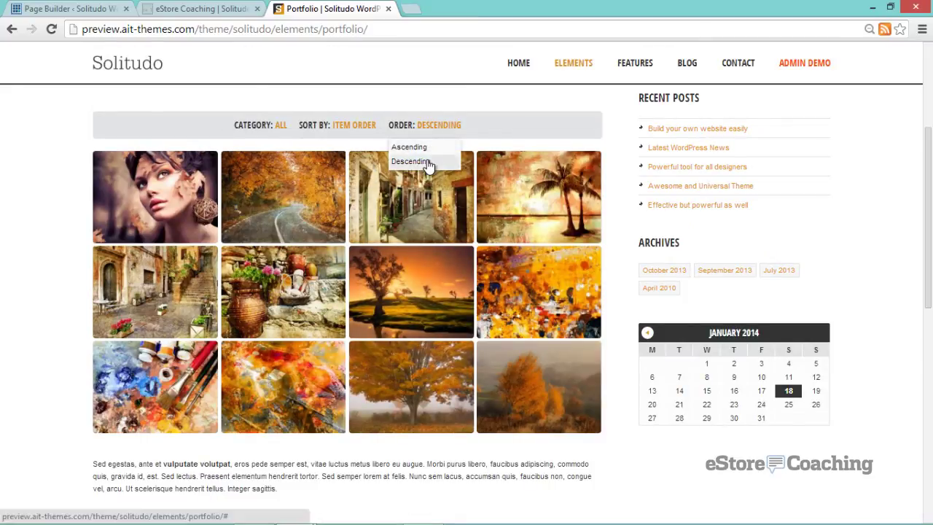
click(428, 162)
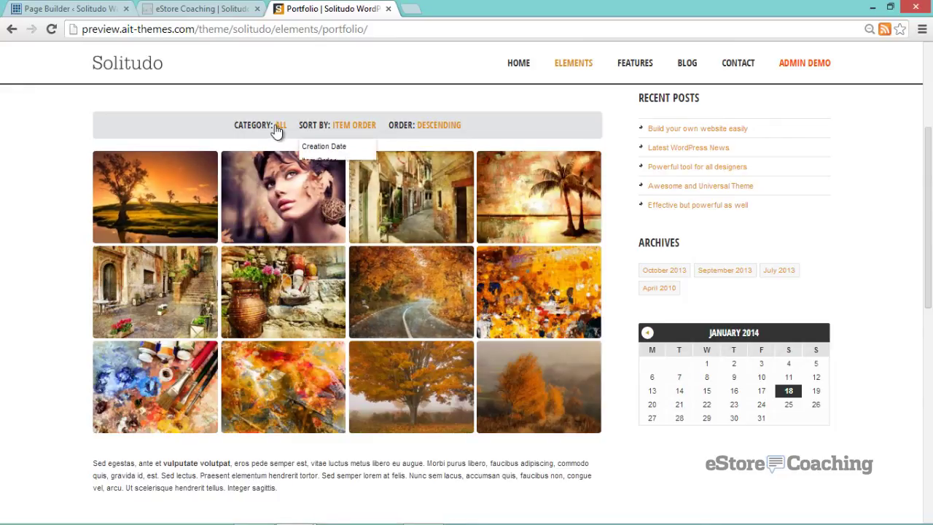
mouse_move(276, 129)
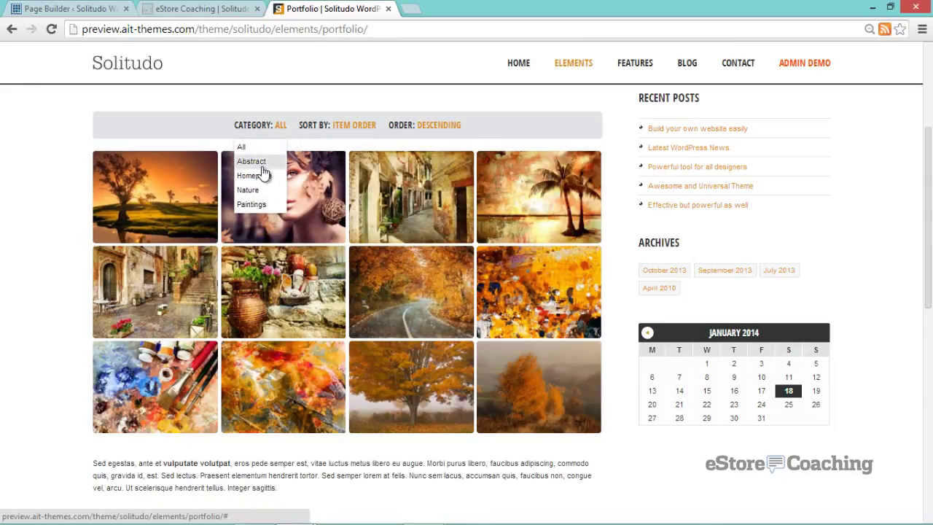
click(262, 166)
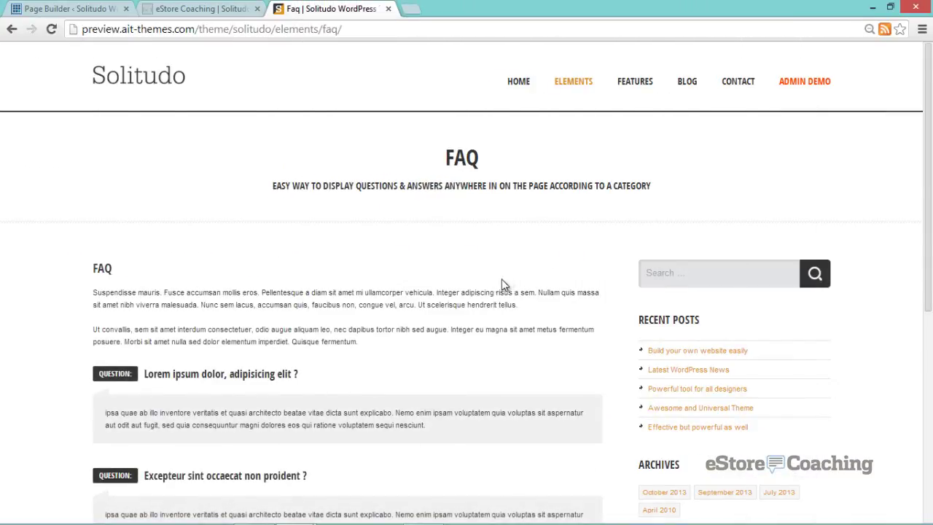
- Scroll through the Facebook page's light and dark likebox embeds and Comments section
scroll(503, 284, down, 3)
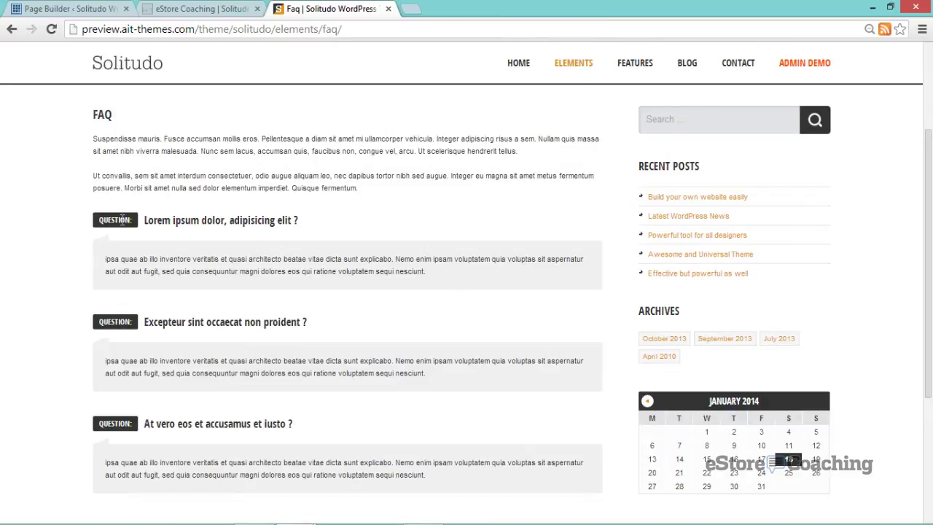
scroll(131, 246, down, 3)
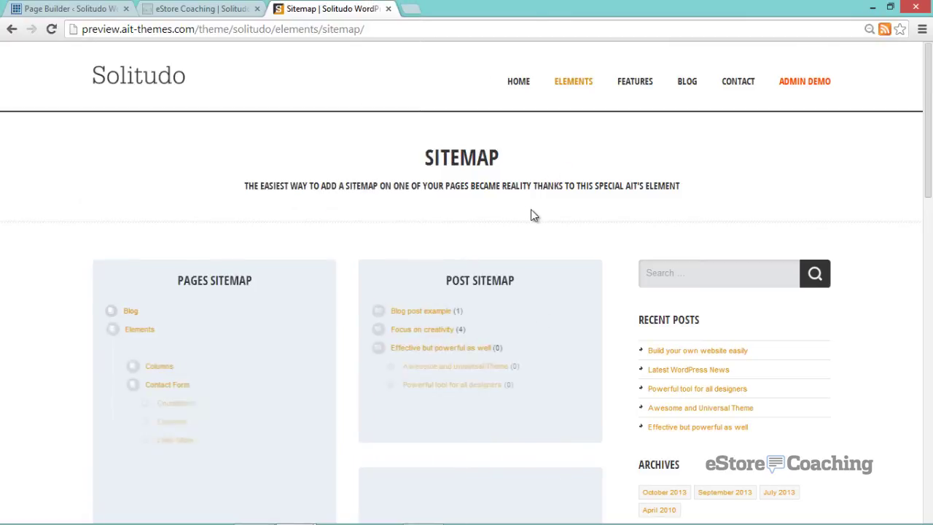
scroll(531, 211, down, 2)
scroll(533, 216, down, 5)
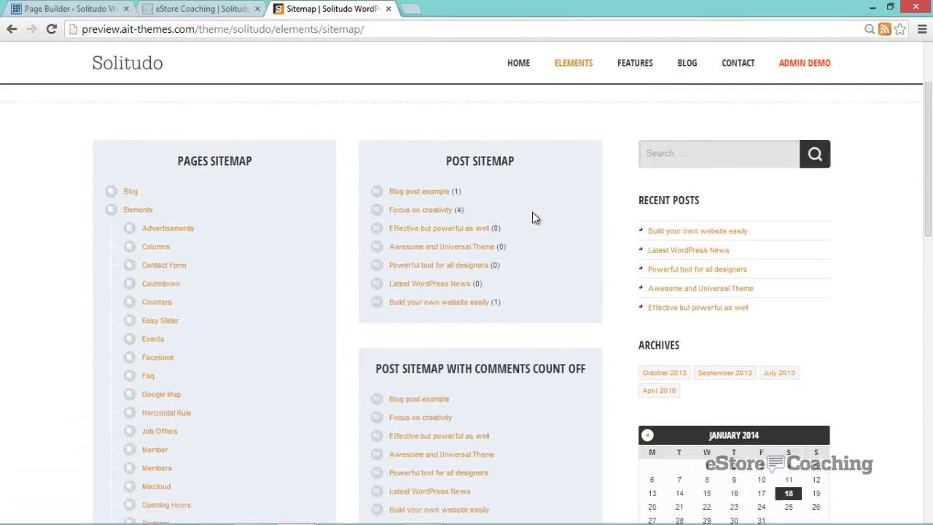
scroll(533, 216, down, 5)
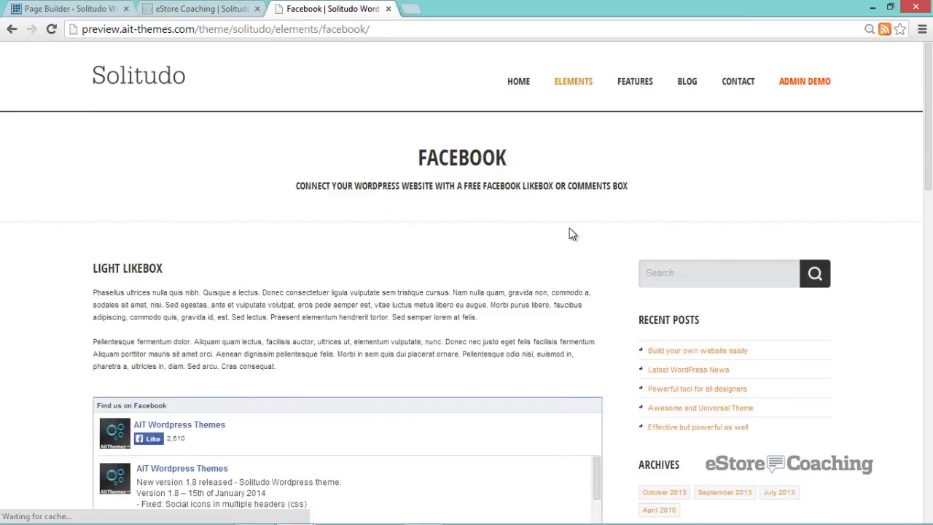
scroll(594, 226, down, 5)
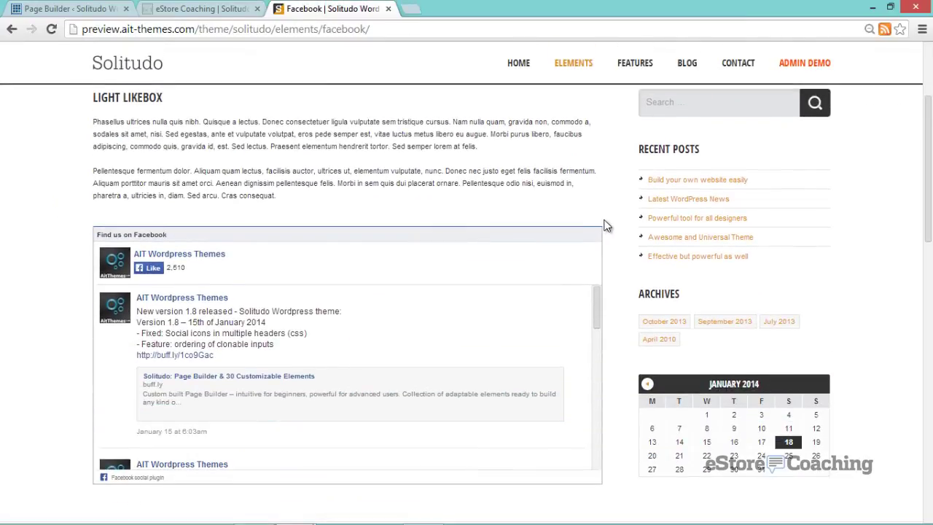
scroll(606, 227, down, 4)
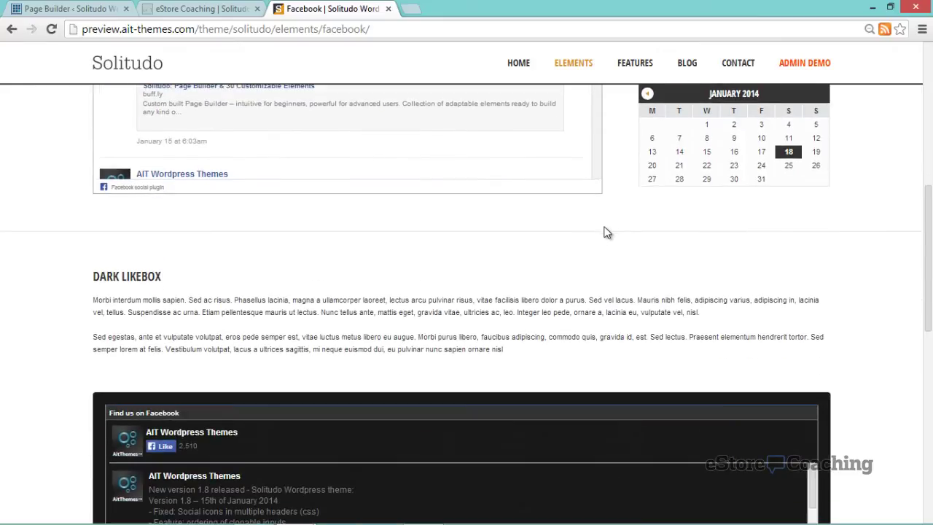
scroll(646, 229, down, 4)
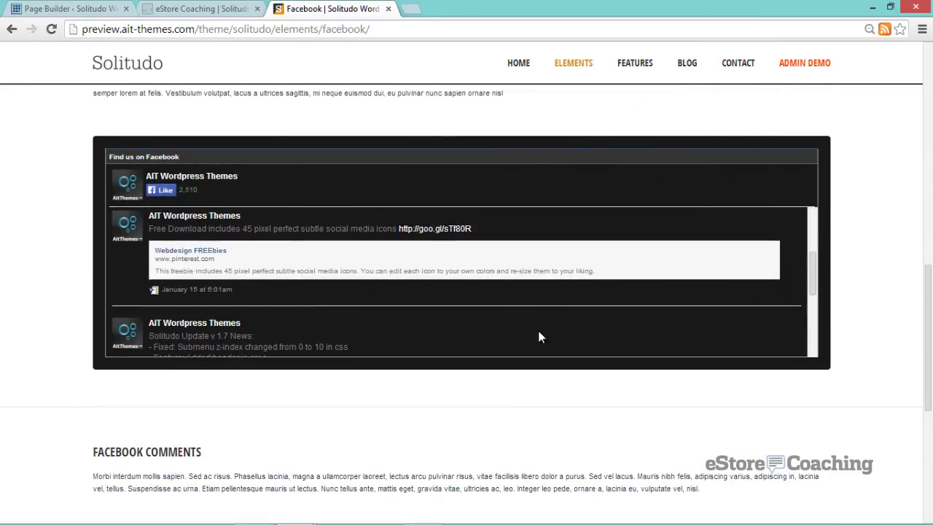
scroll(510, 383, down, 4)
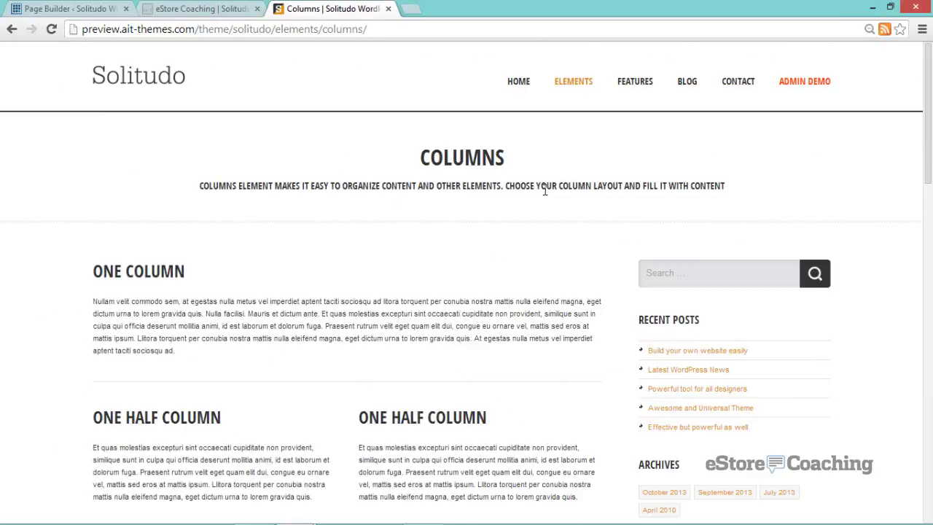
- Scroll through the Columns element page examples
scroll(543, 191, down, 6)
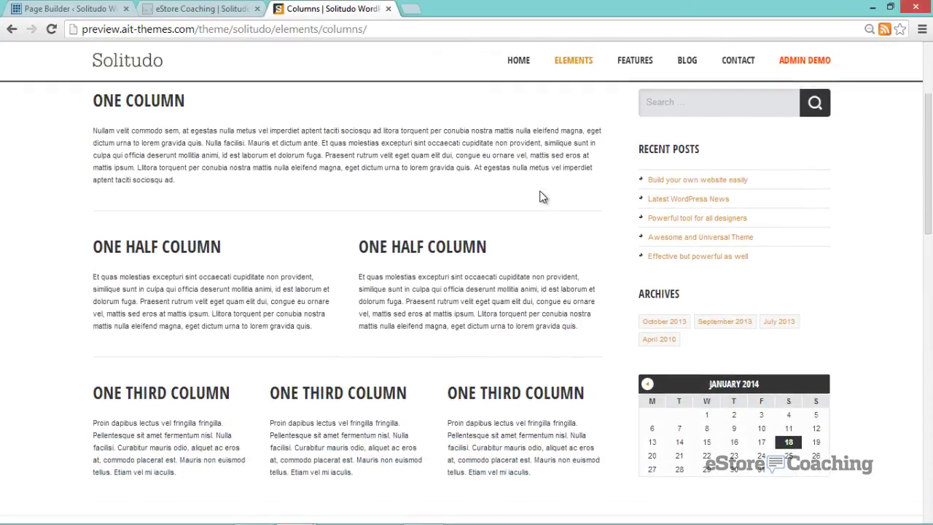
scroll(541, 199, down, 7)
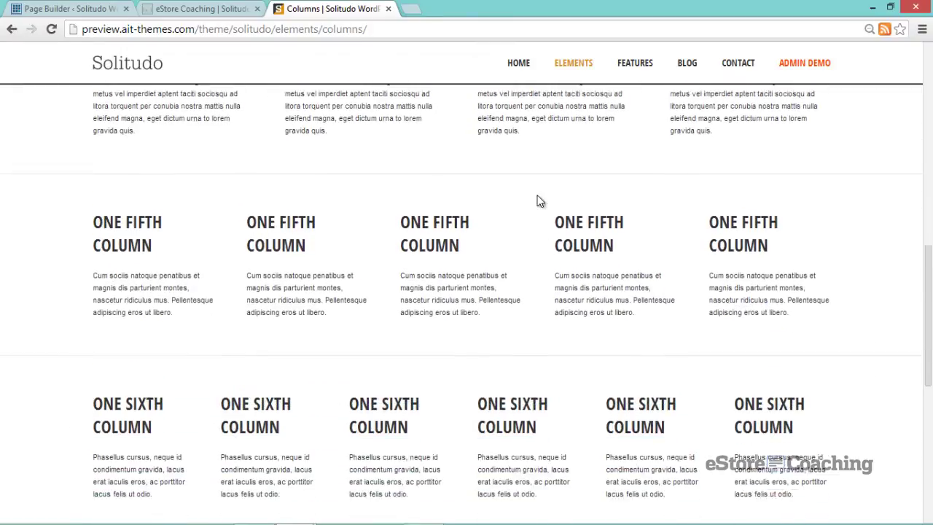
scroll(535, 196, down, 4)
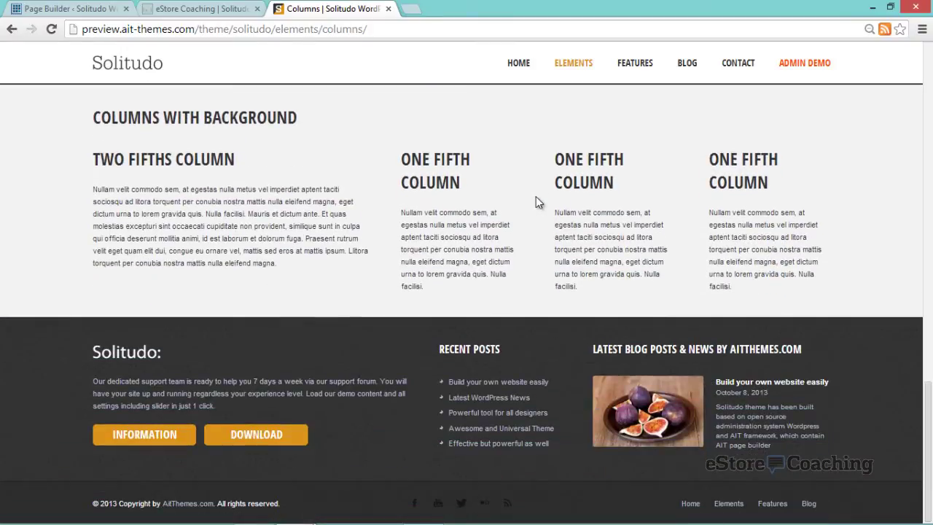
scroll(536, 195, up, 2)
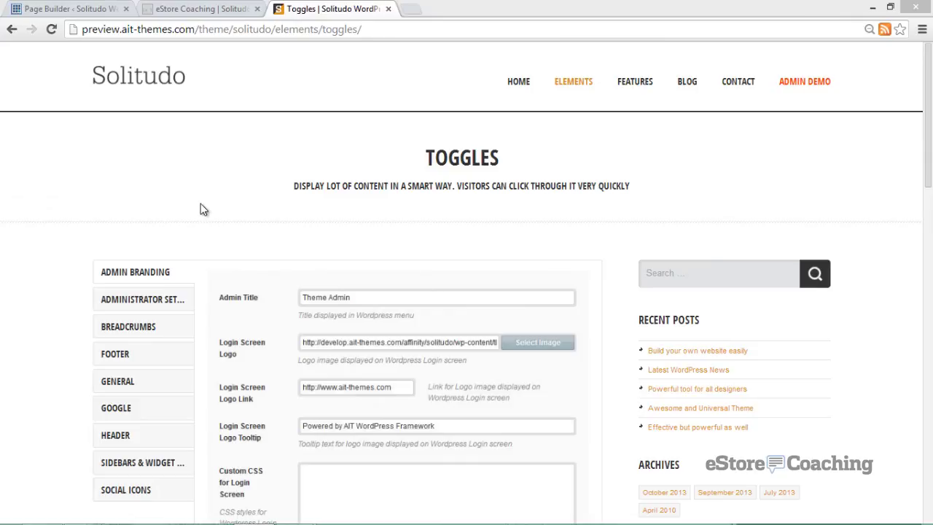
scroll(202, 208, down, 2)
- Select the Administrator Settings and Breadcrumbs vertical tabs, and preview then close the footer screenshot
click(175, 178)
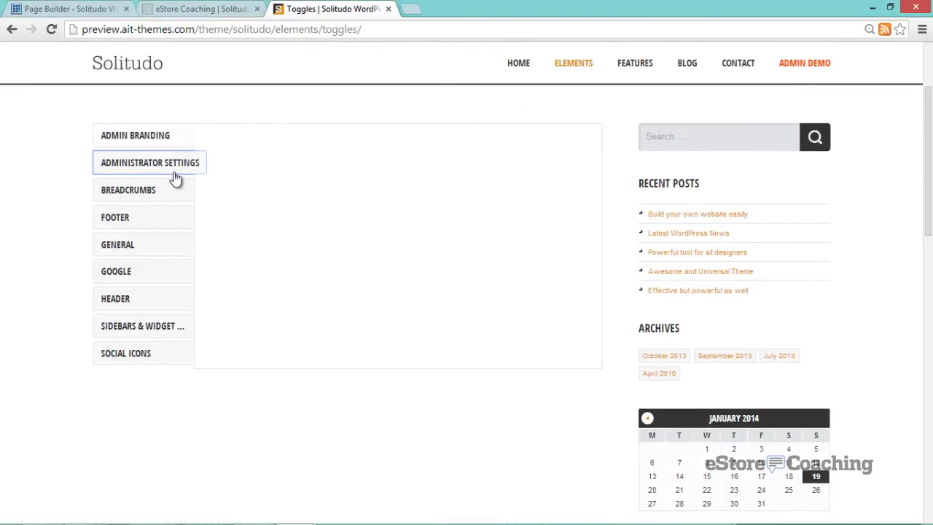
click(159, 198)
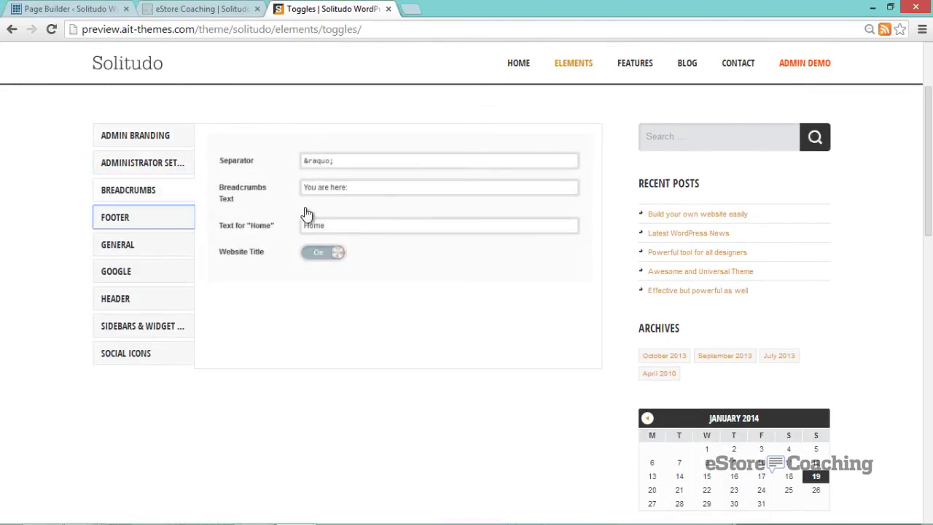
click(332, 190)
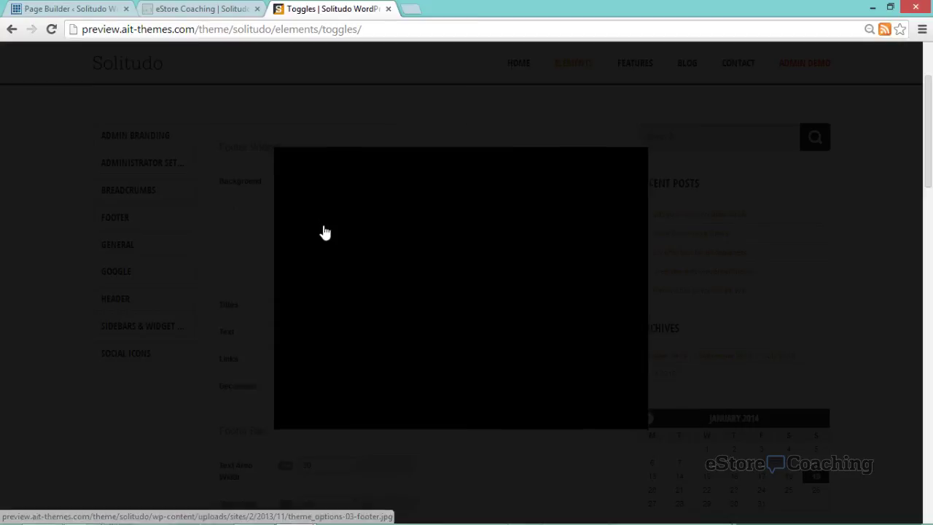
click(339, 111)
- Expand 'Experts for this profession' in accordion and toggle, then view Divide & Conquer and Style Fine Tuning tabs
scroll(247, 262, down, 5)
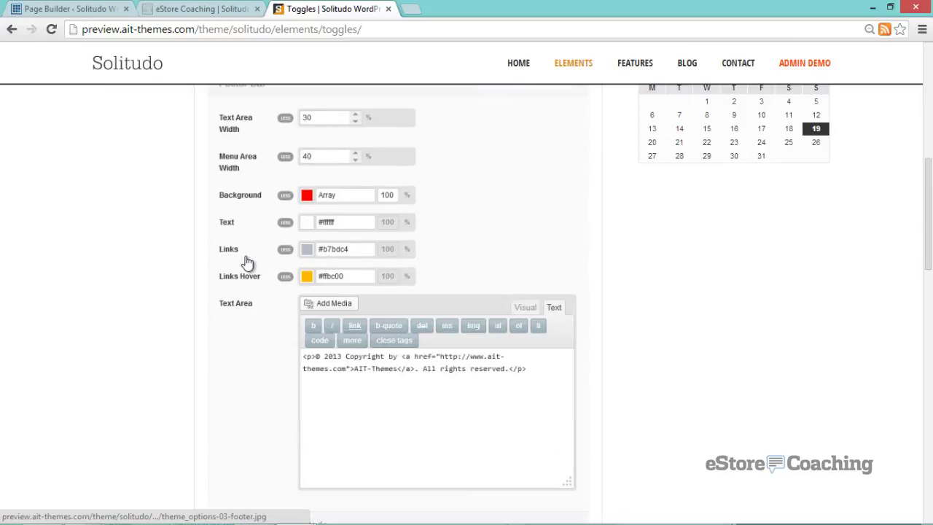
scroll(247, 261, down, 6)
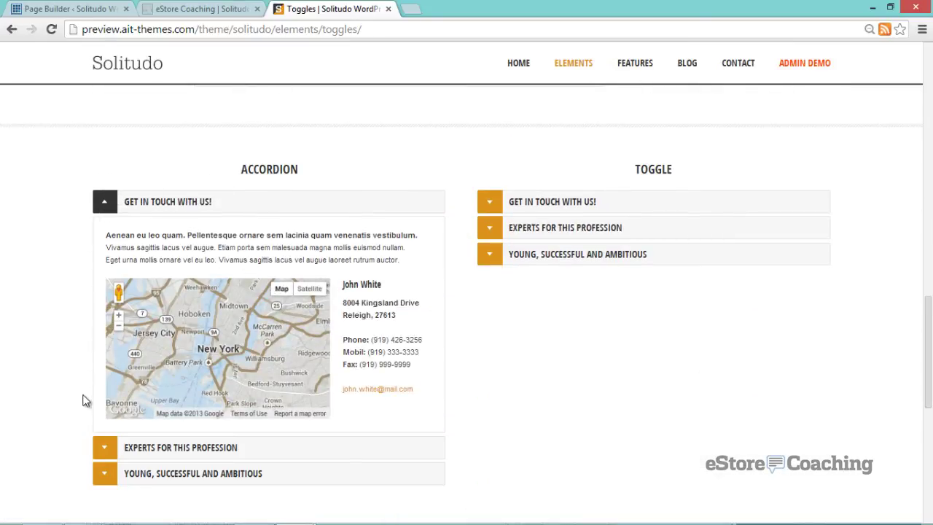
click(105, 449)
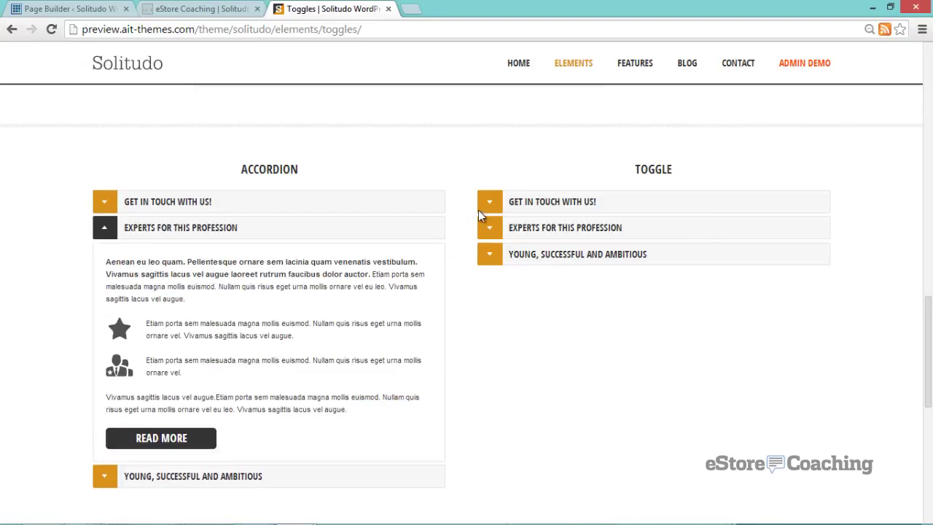
click(488, 230)
scroll(466, 284, down, 5)
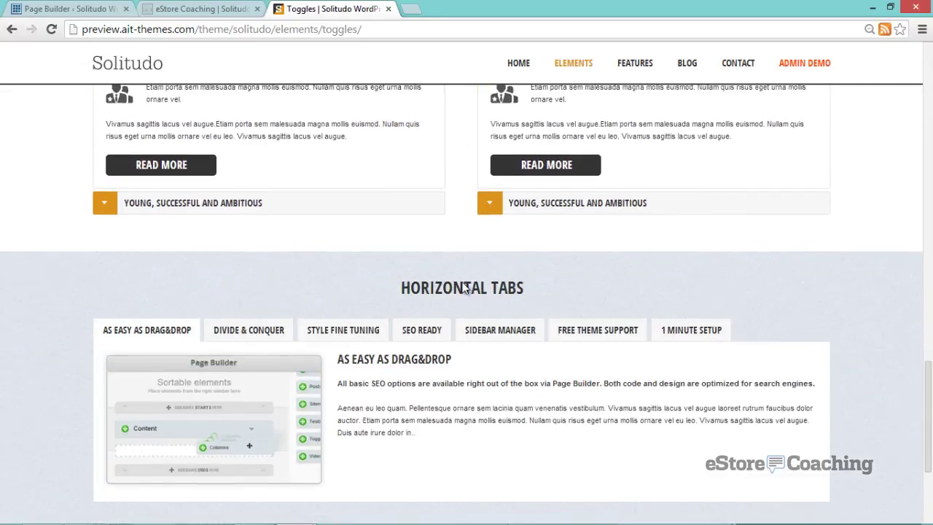
click(265, 250)
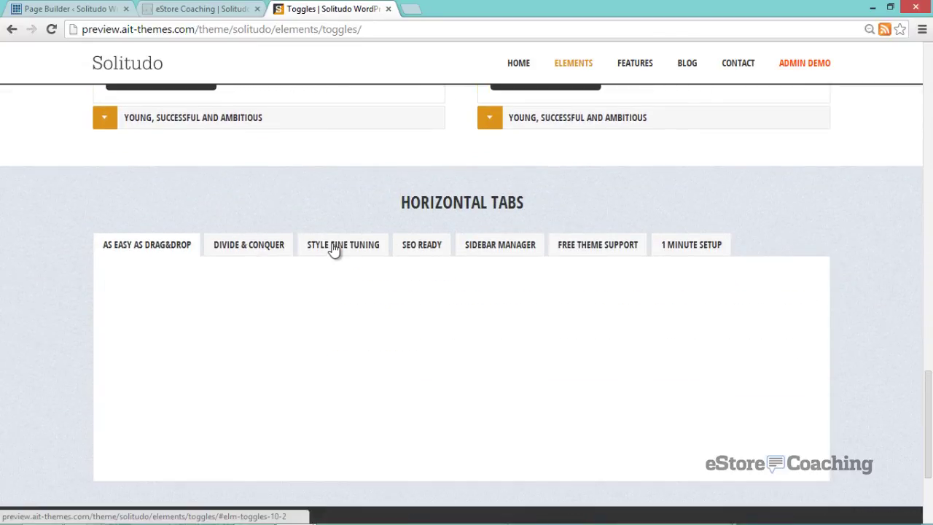
click(379, 247)
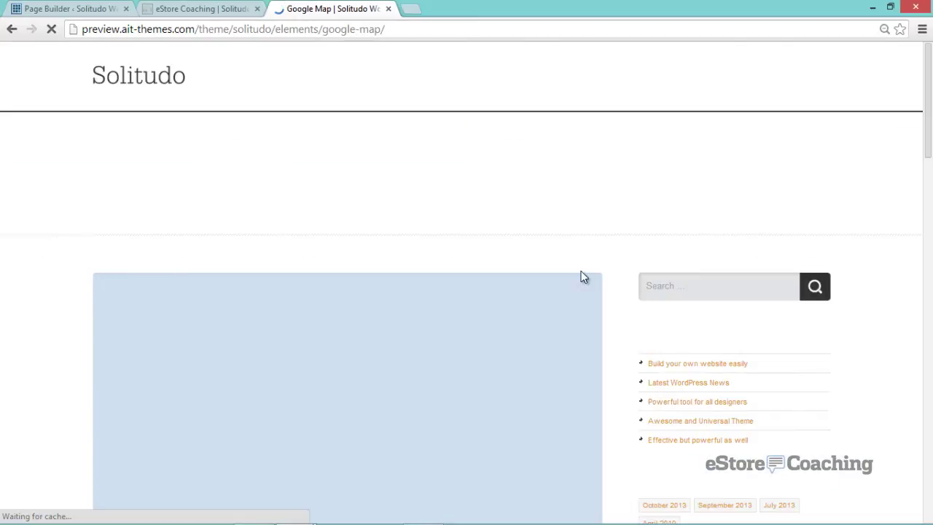
- Scroll up and down through the Google Map examples page
scroll(616, 247, down, 3)
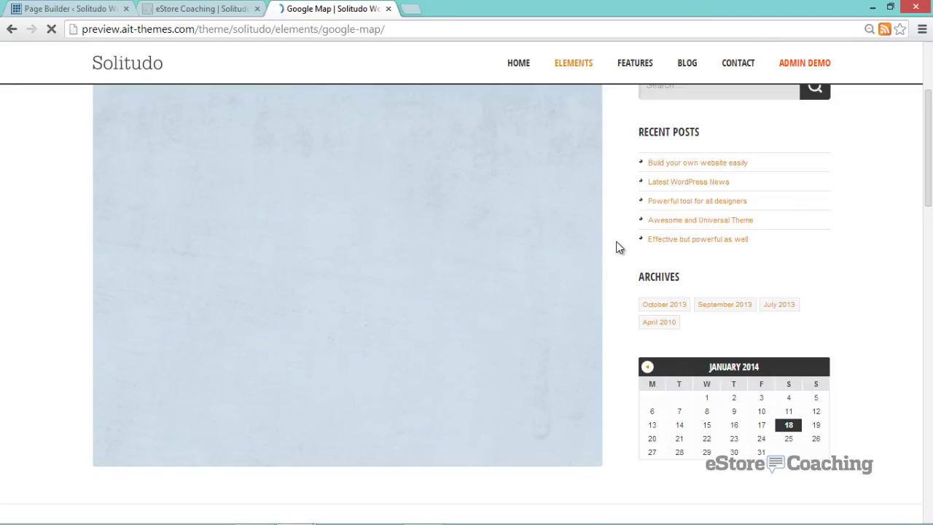
scroll(616, 248, down, 7)
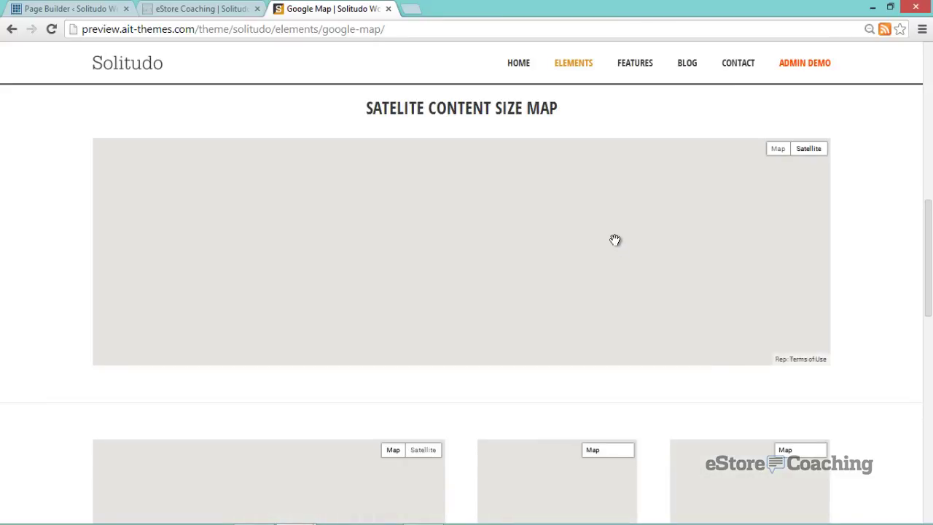
scroll(616, 240, up, 5)
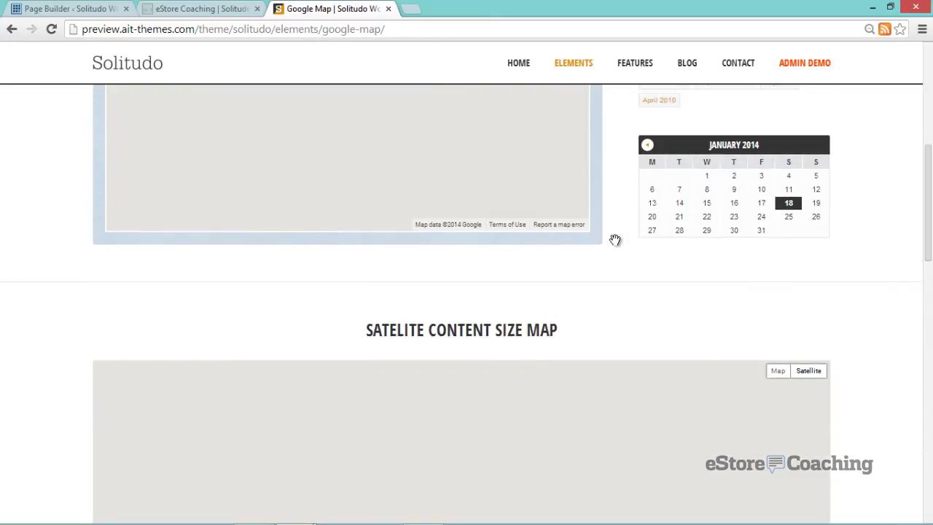
scroll(615, 239, up, 1)
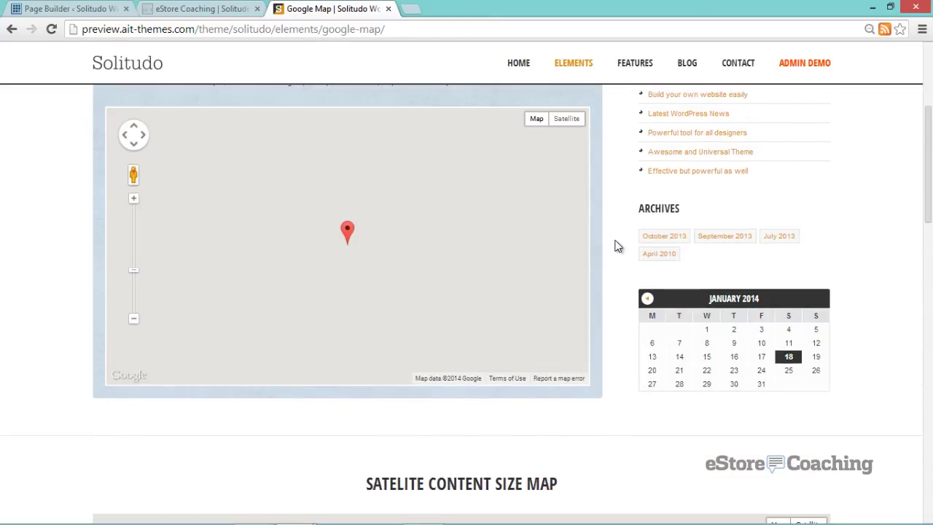
scroll(616, 246, up, 1)
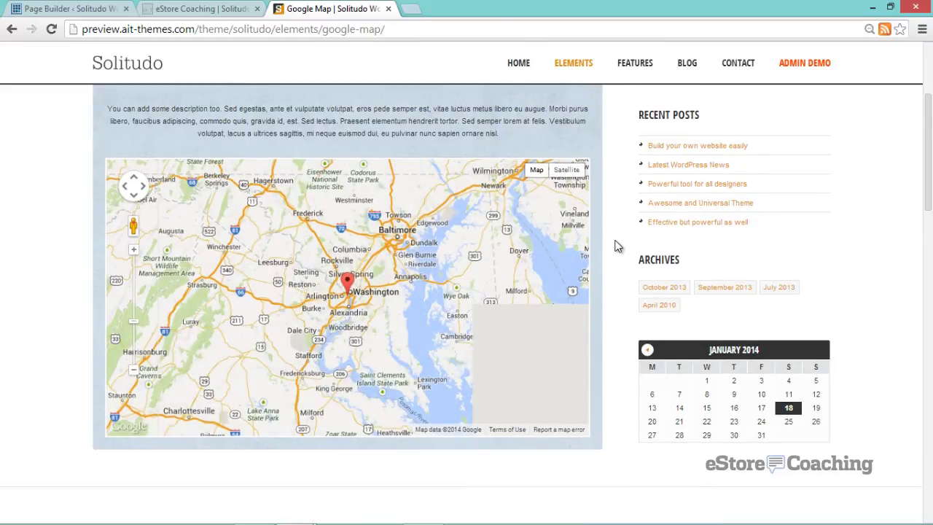
scroll(615, 247, up, 1)
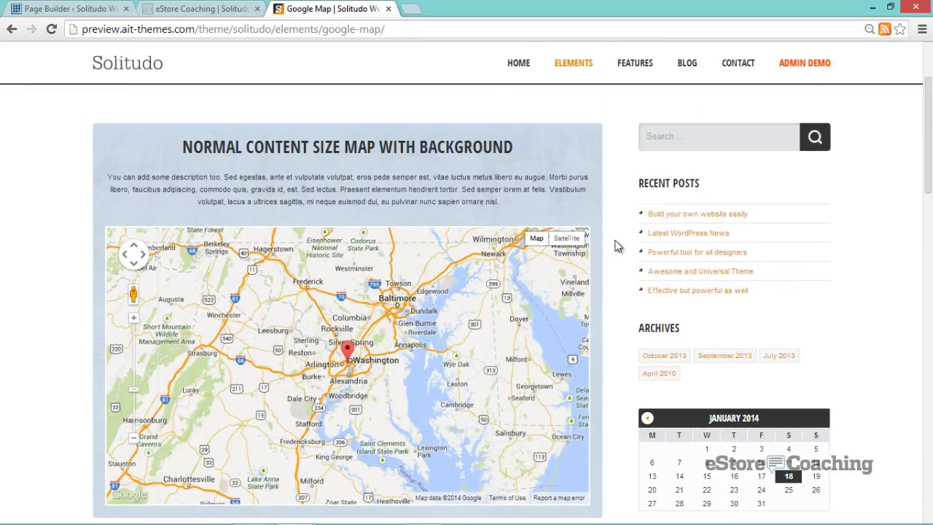
scroll(615, 246, down, 3)
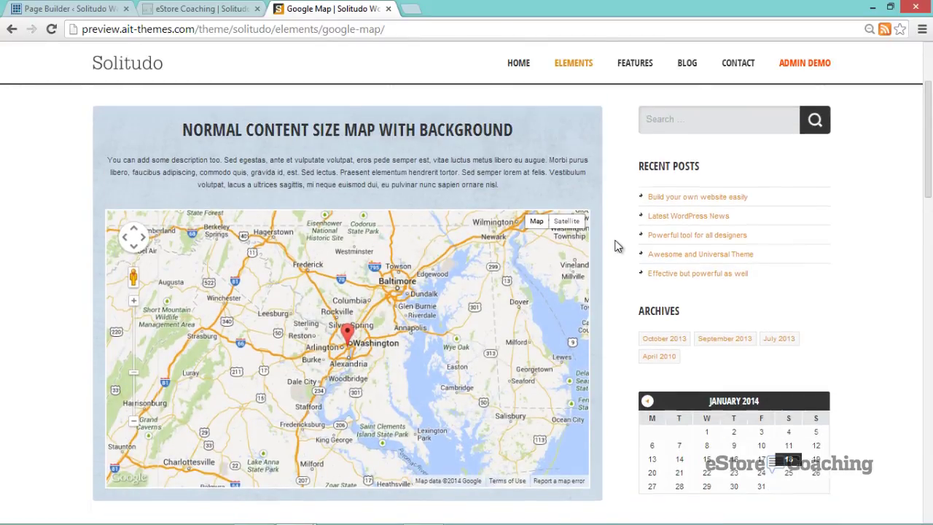
scroll(615, 246, down, 2)
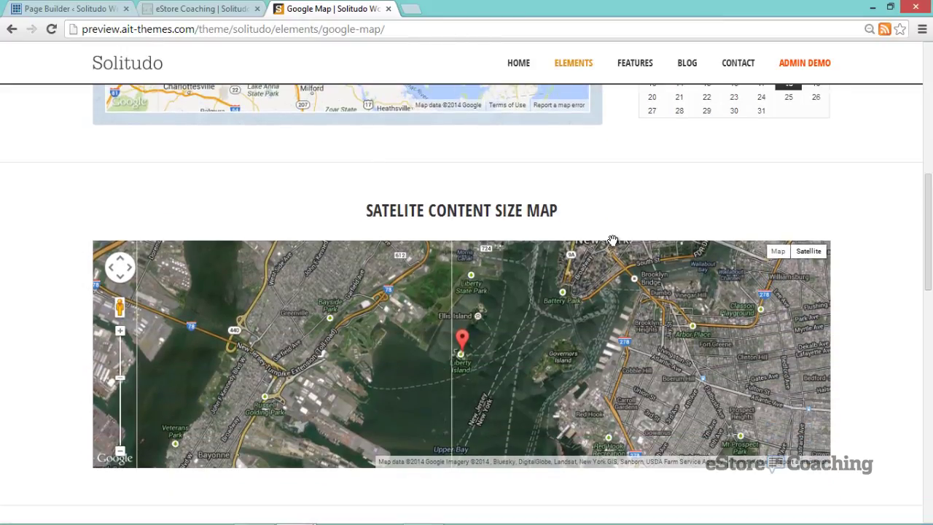
scroll(612, 240, down, 4)
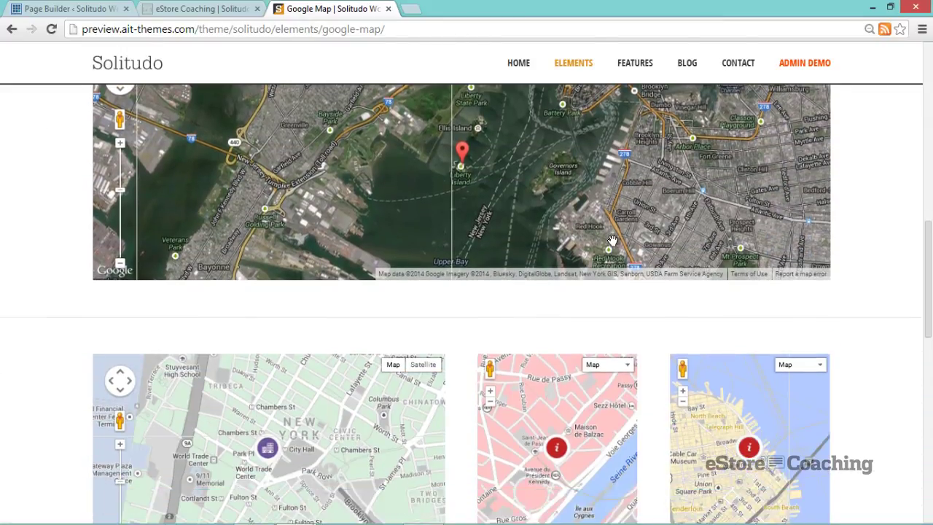
scroll(612, 241, down, 1)
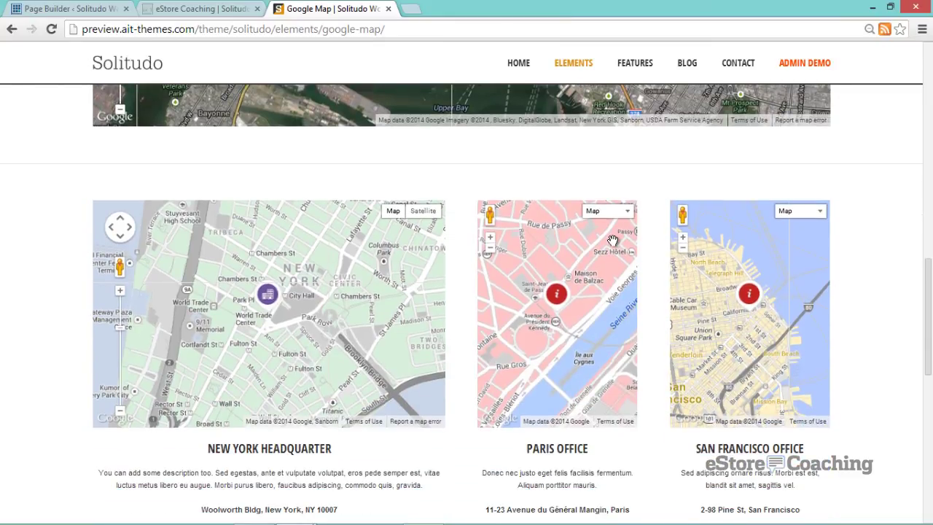
scroll(612, 241, down, 2)
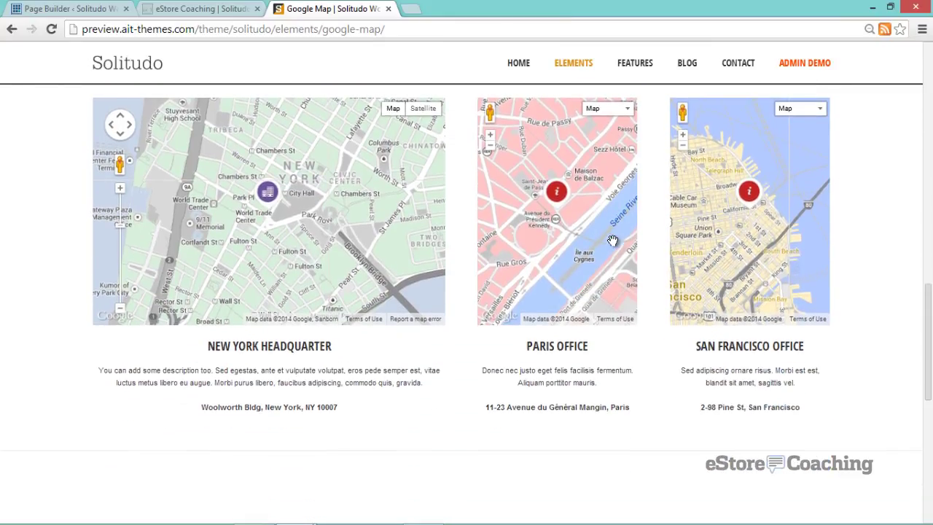
scroll(588, 234, down, 3)
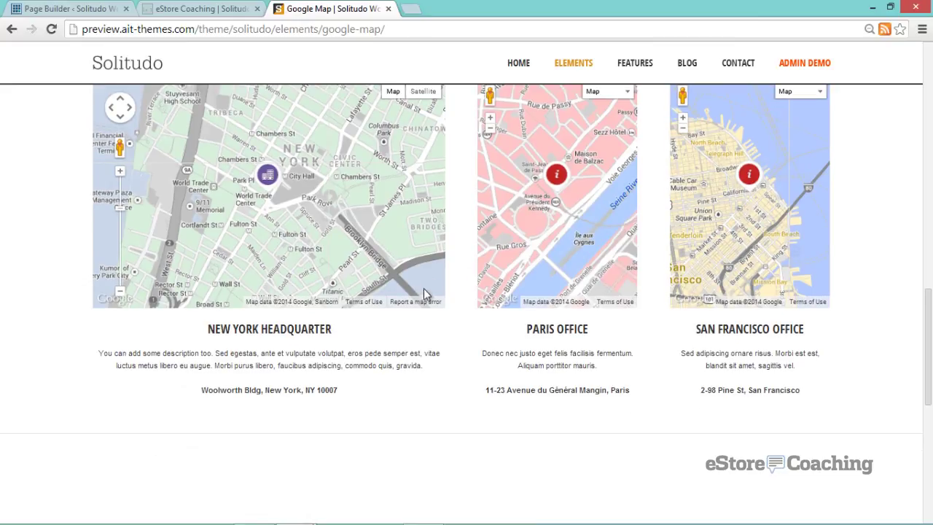
scroll(328, 296, down, 3)
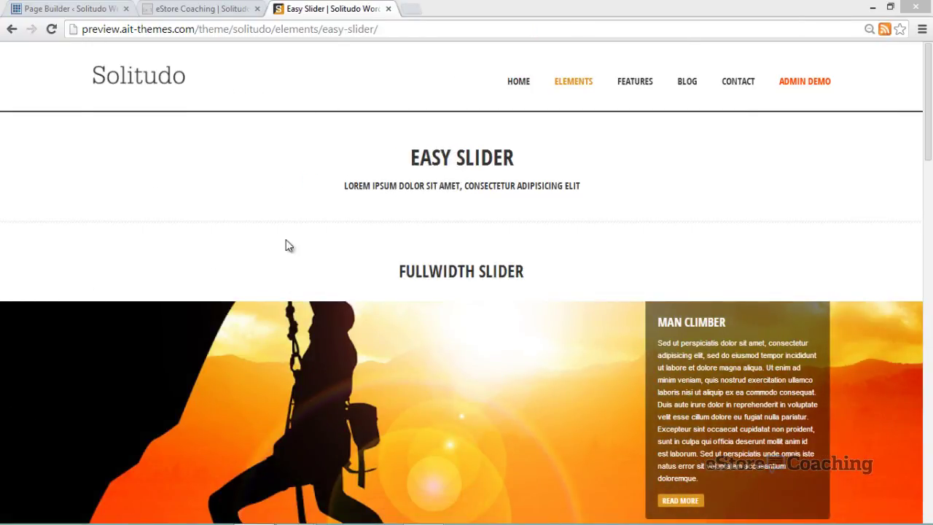
- Switch the fullwidth slider to the Travel America slide, then to Man Climber
scroll(874, 215, down, 2)
scroll(874, 215, down, 1)
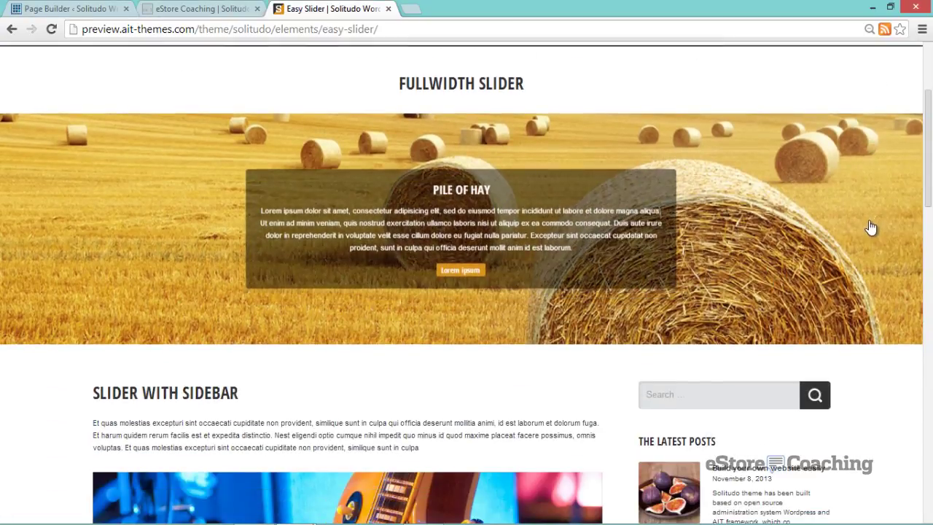
click(902, 230)
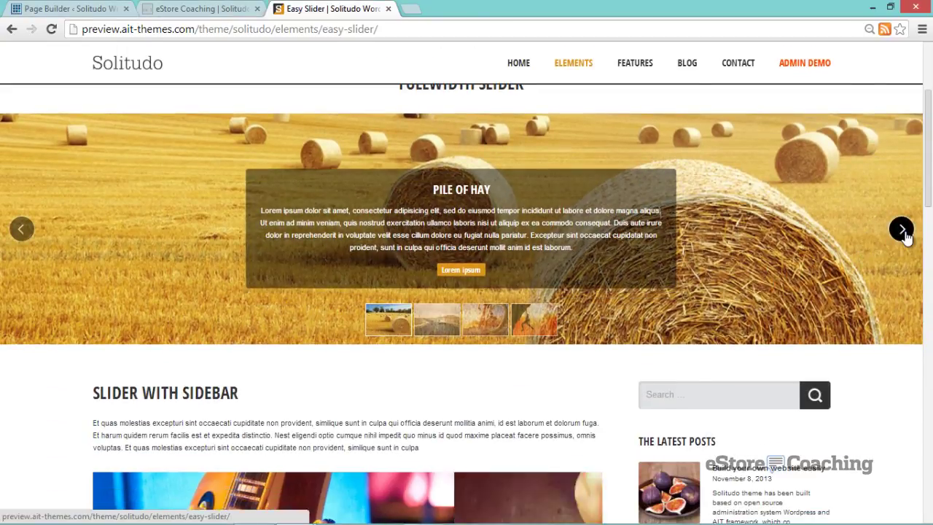
click(537, 329)
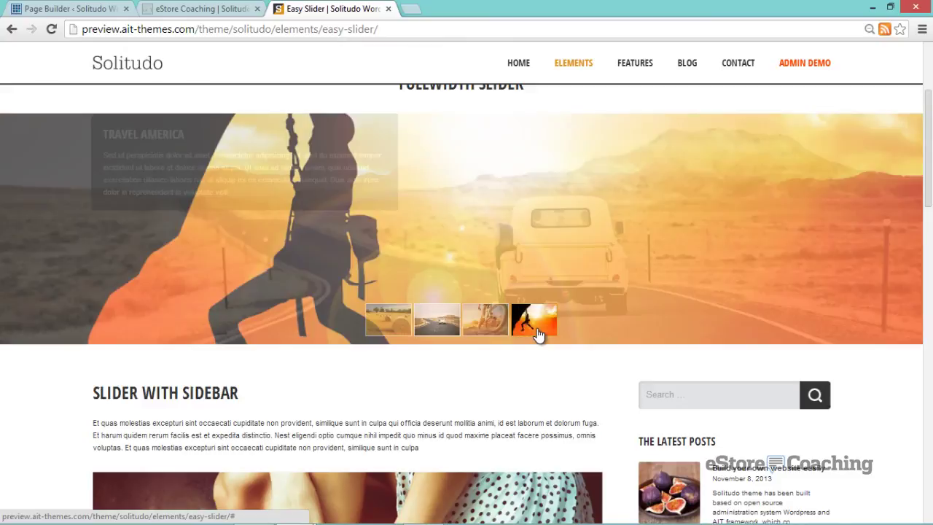
- Advance the sidebar slider one slide and scroll through the remaining slider examples
scroll(538, 380, down, 1)
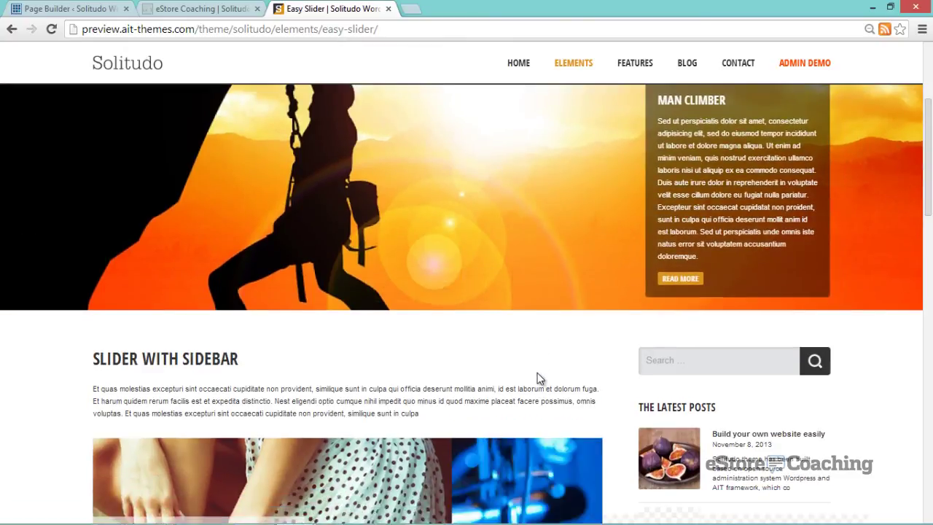
scroll(574, 345, down, 3)
click(576, 349)
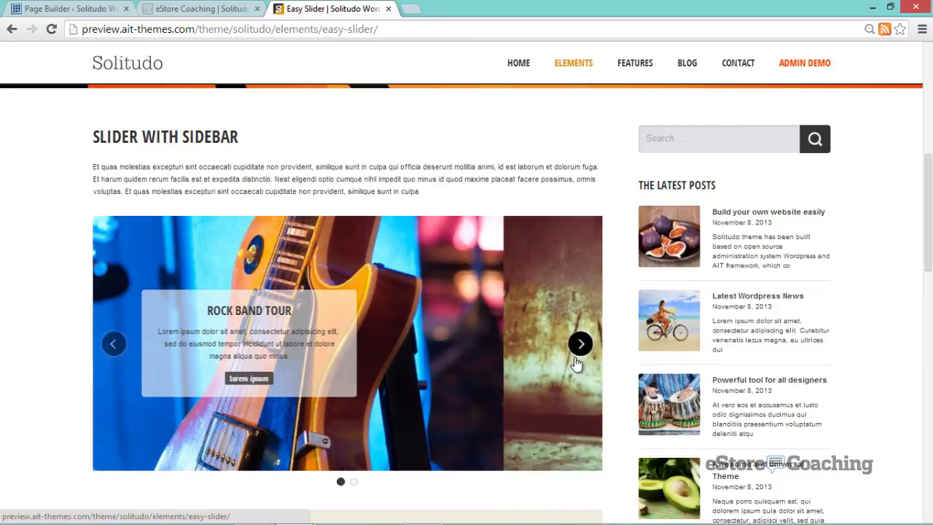
scroll(574, 360, down, 4)
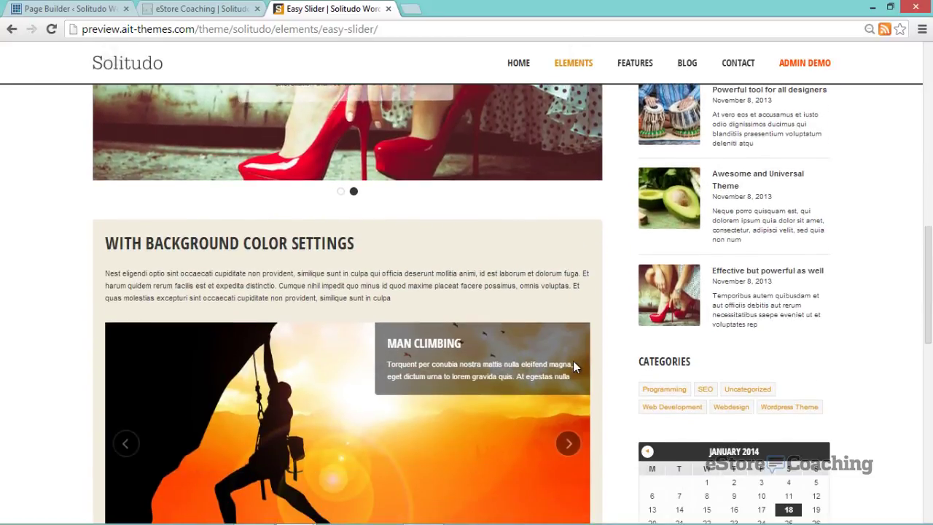
scroll(573, 367, down, 2)
scroll(573, 366, down, 1)
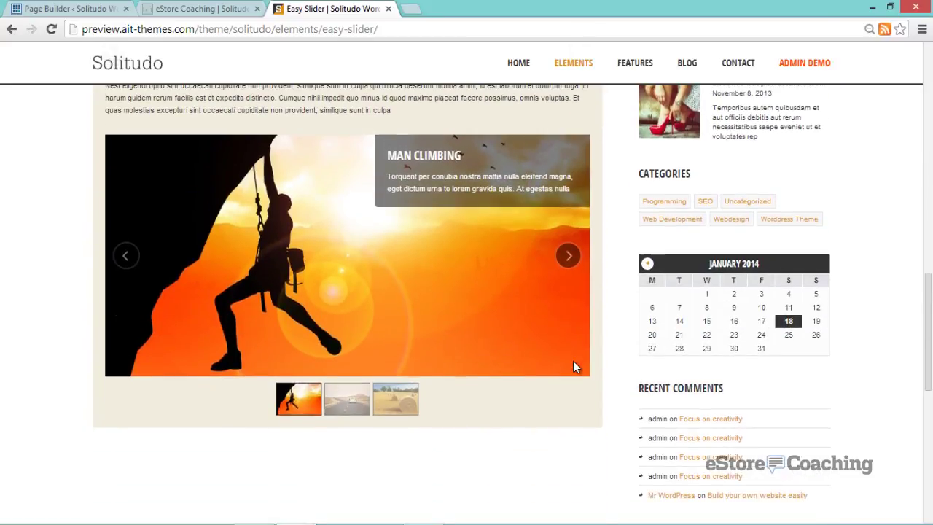
scroll(574, 366, down, 2)
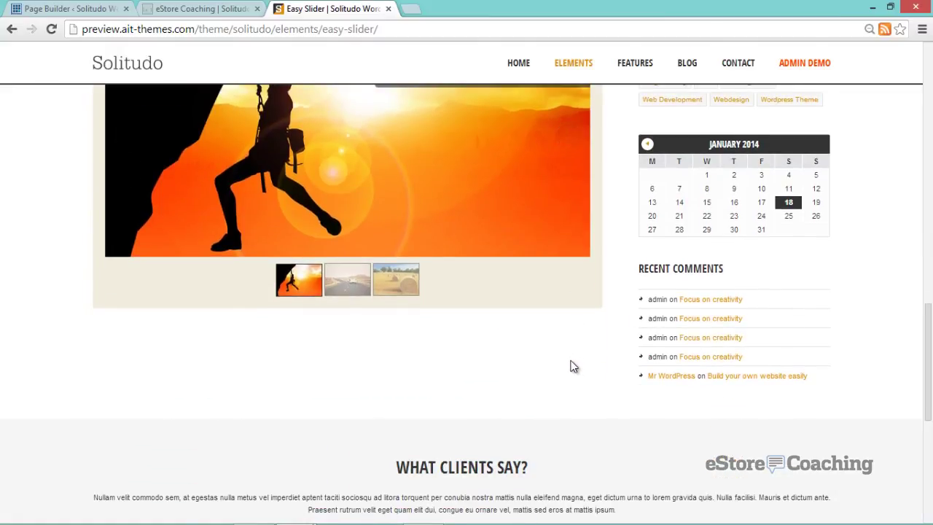
scroll(568, 364, up, 1)
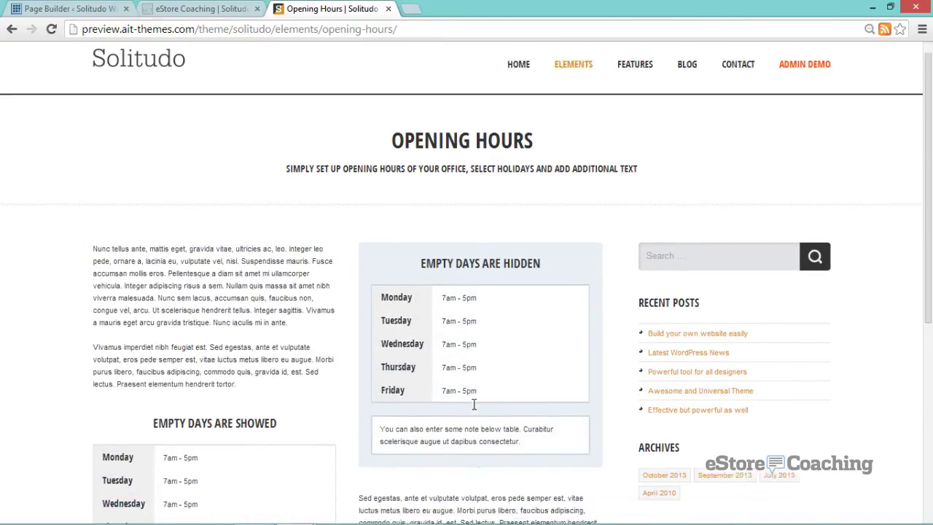
- Scroll through the Opening Hours page and the Services list, box and carousel layouts
scroll(474, 405, down, 2)
scroll(472, 409, down, 1)
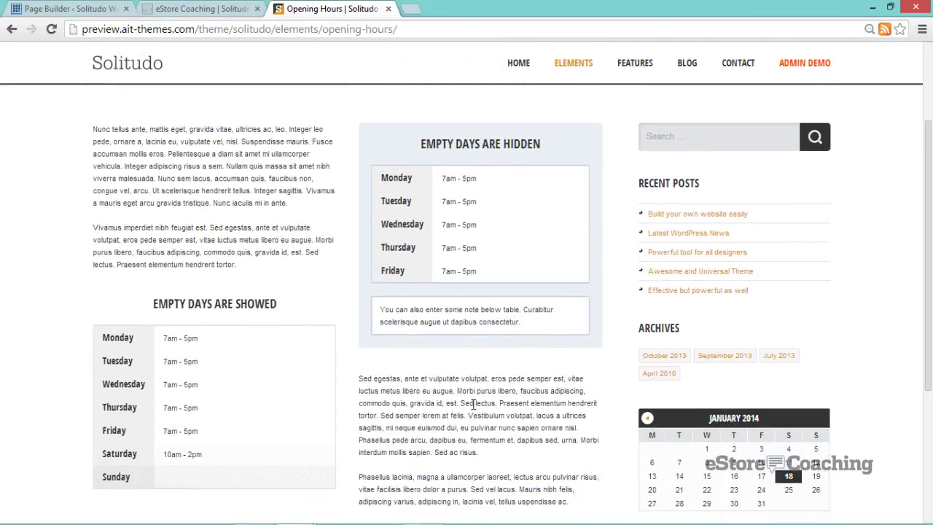
scroll(471, 408, down, 2)
scroll(471, 407, up, 2)
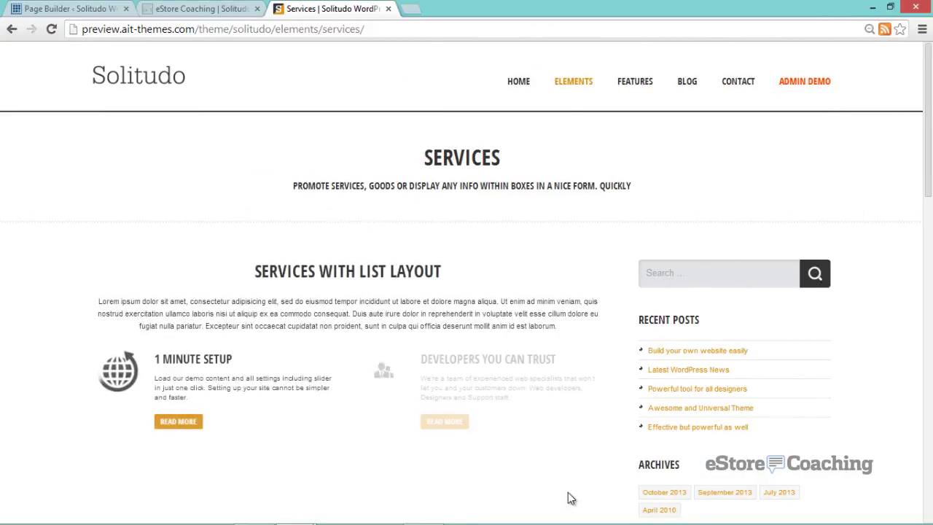
scroll(569, 497, down, 3)
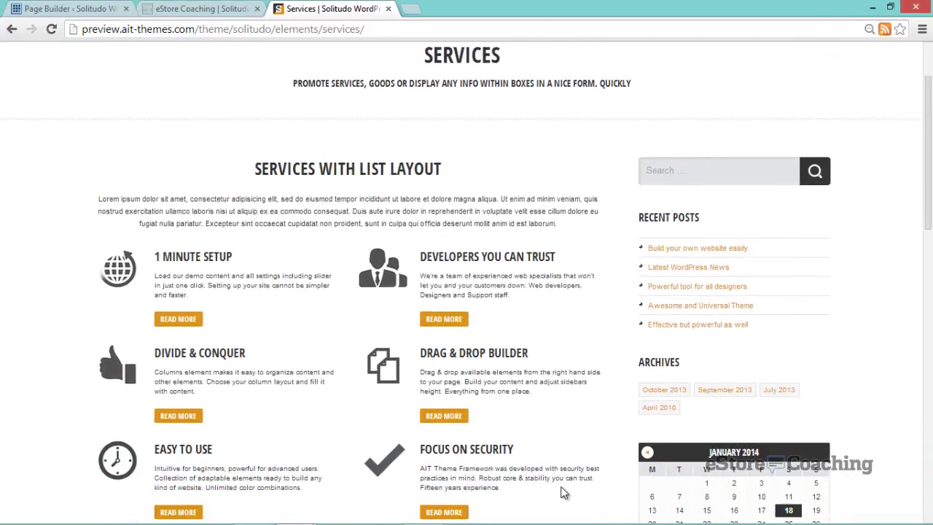
scroll(563, 493, down, 3)
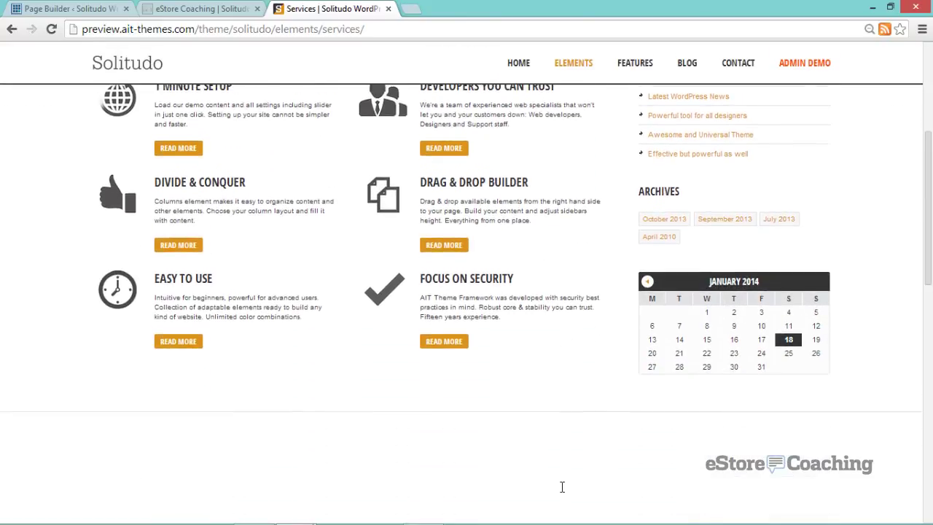
scroll(562, 494, down, 2)
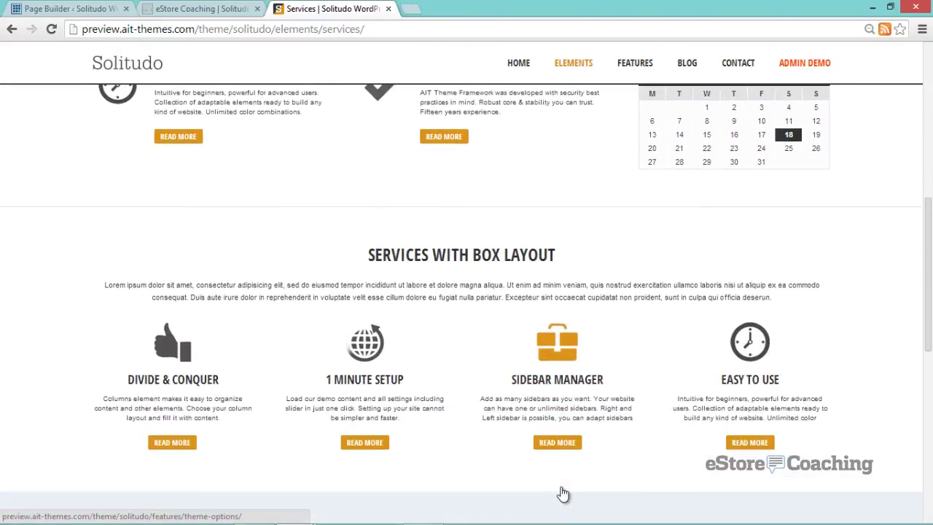
scroll(563, 494, down, 3)
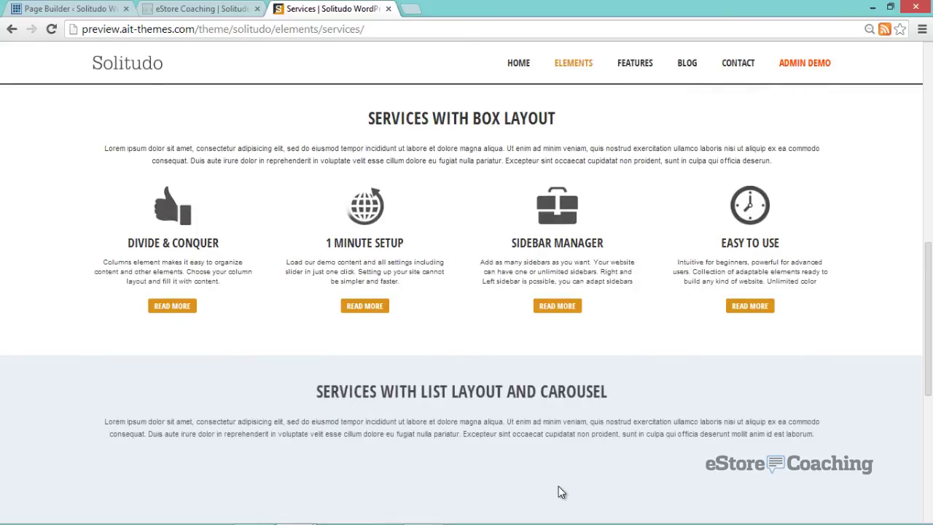
scroll(559, 494, down, 2)
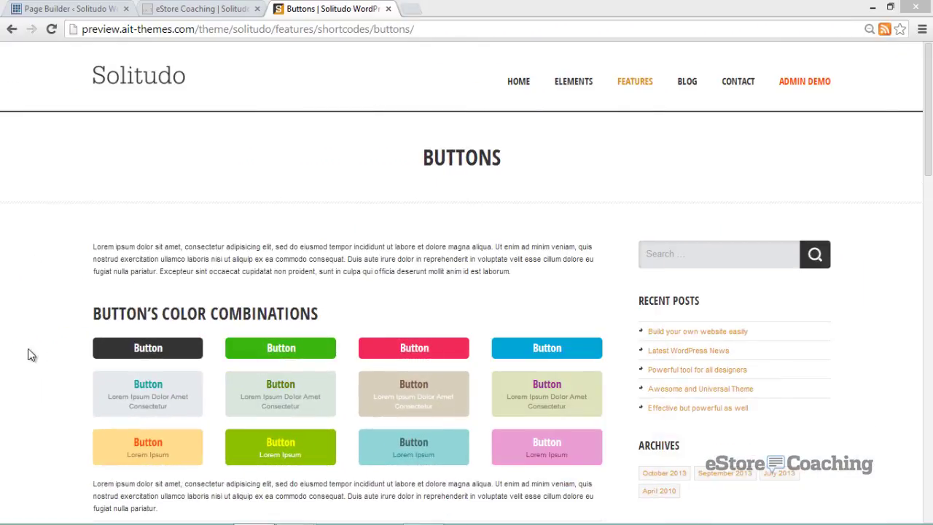
- Scroll through the button colour combinations and the error, success, info and attention message boxes
scroll(120, 291, down, 3)
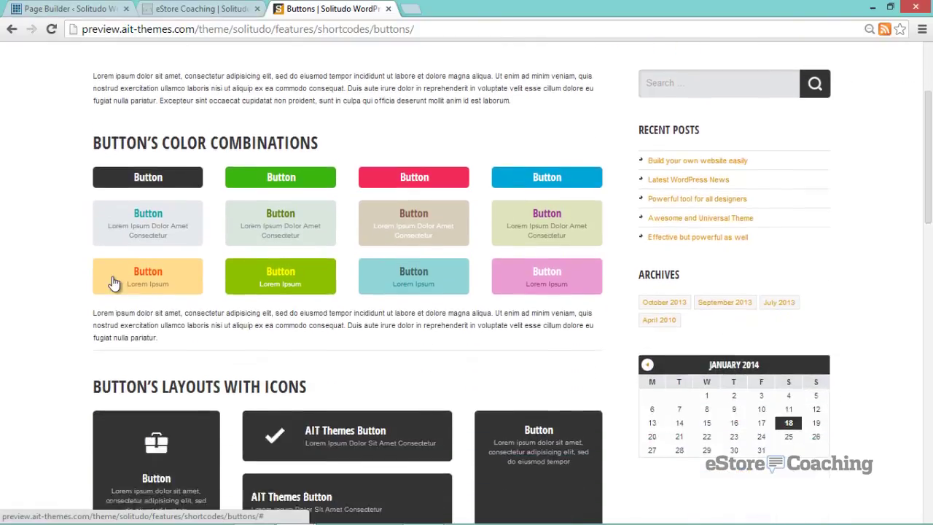
scroll(102, 267, down, 6)
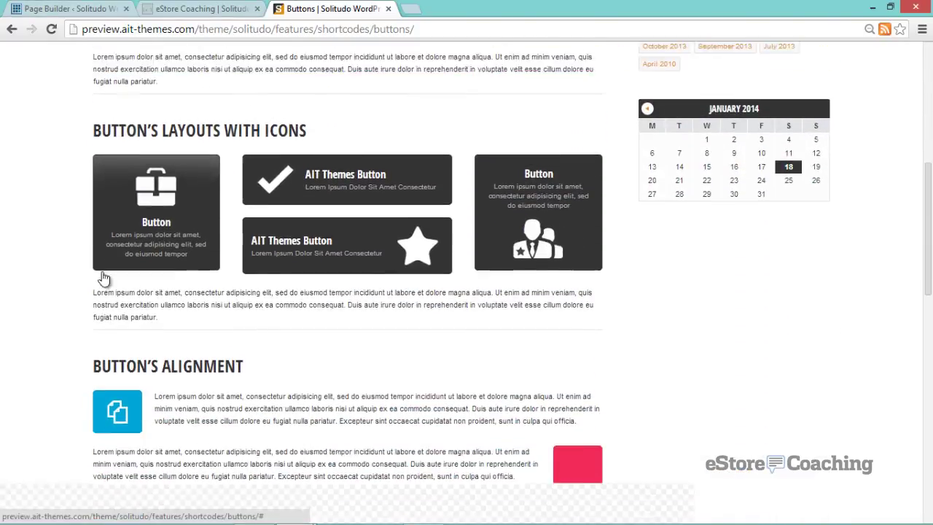
scroll(106, 256, down, 3)
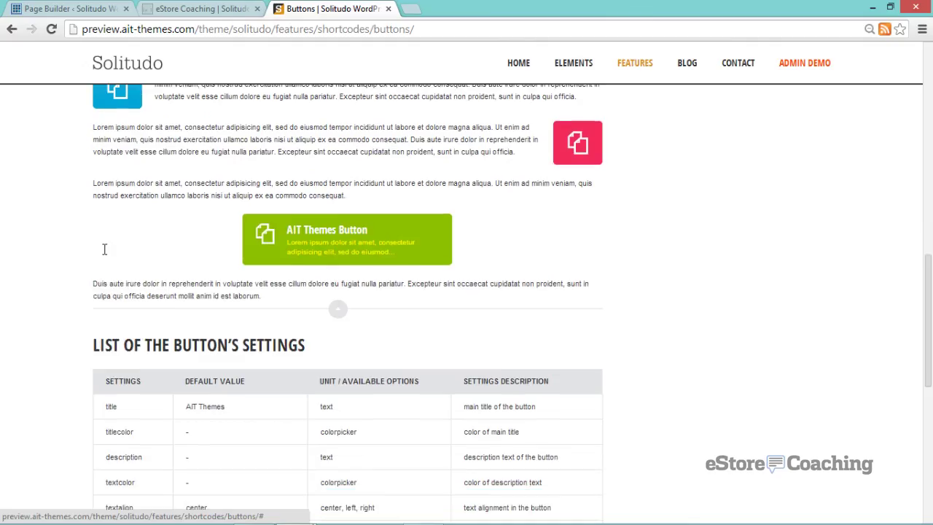
scroll(607, 239, down, 3)
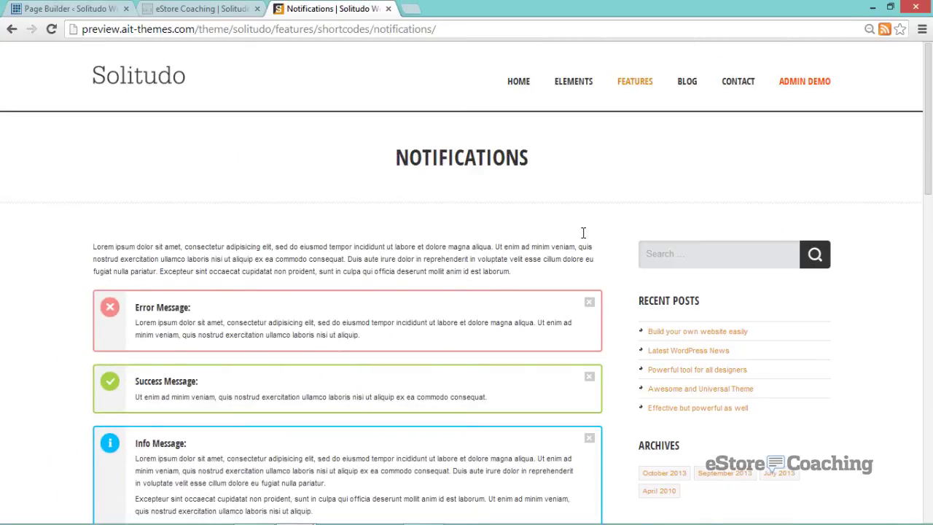
scroll(583, 233, down, 5)
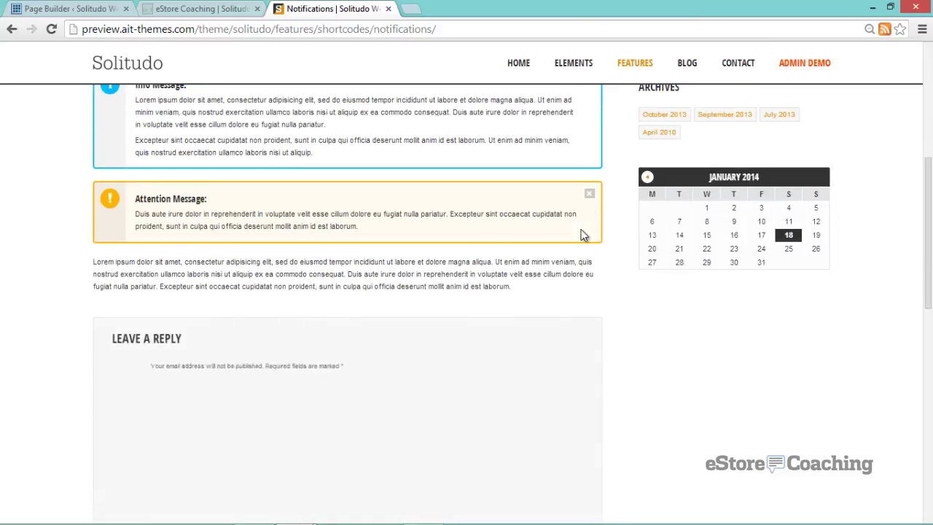
scroll(583, 234, down, 1)
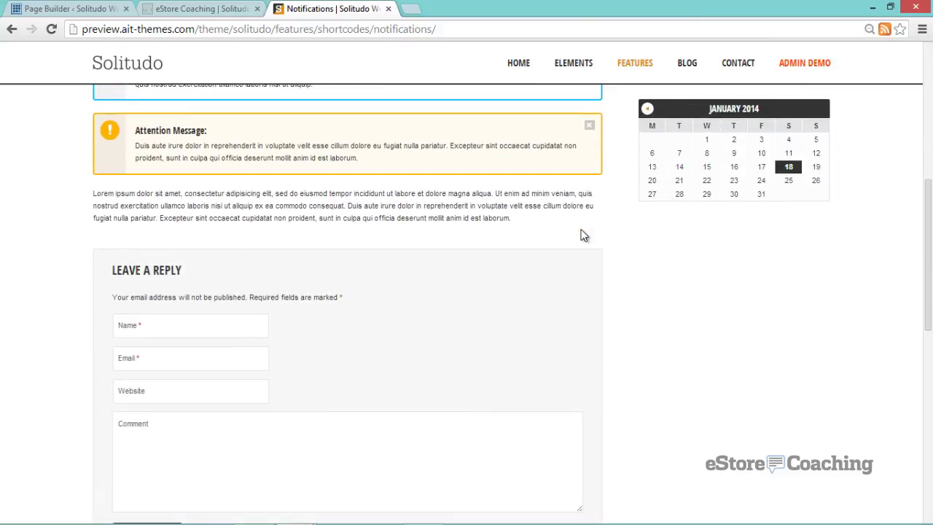